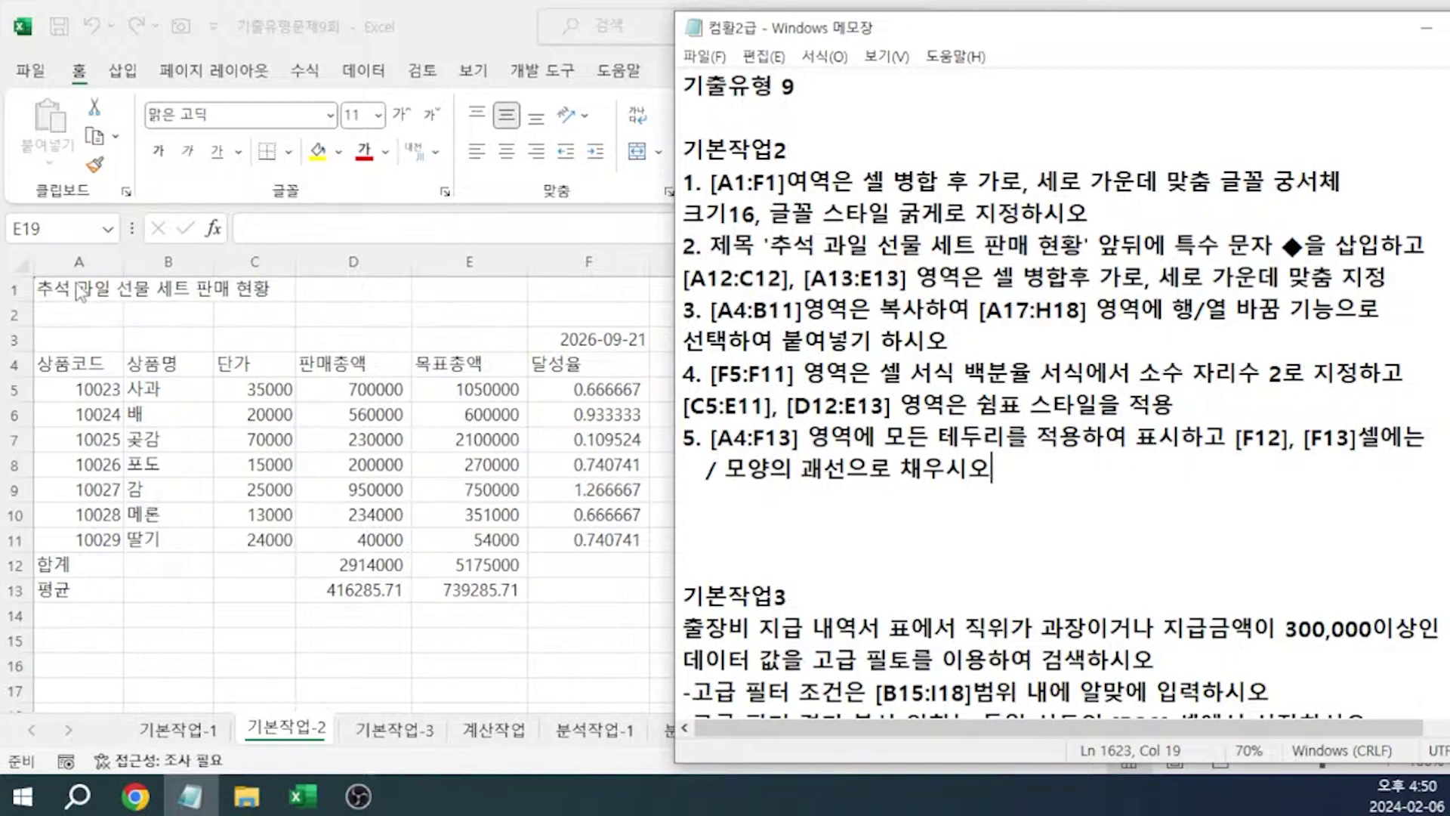
Switch to the Excel workbook and merge and center the title cells A1:F1
key(alt+Tab)
drag(76, 283, 578, 281)
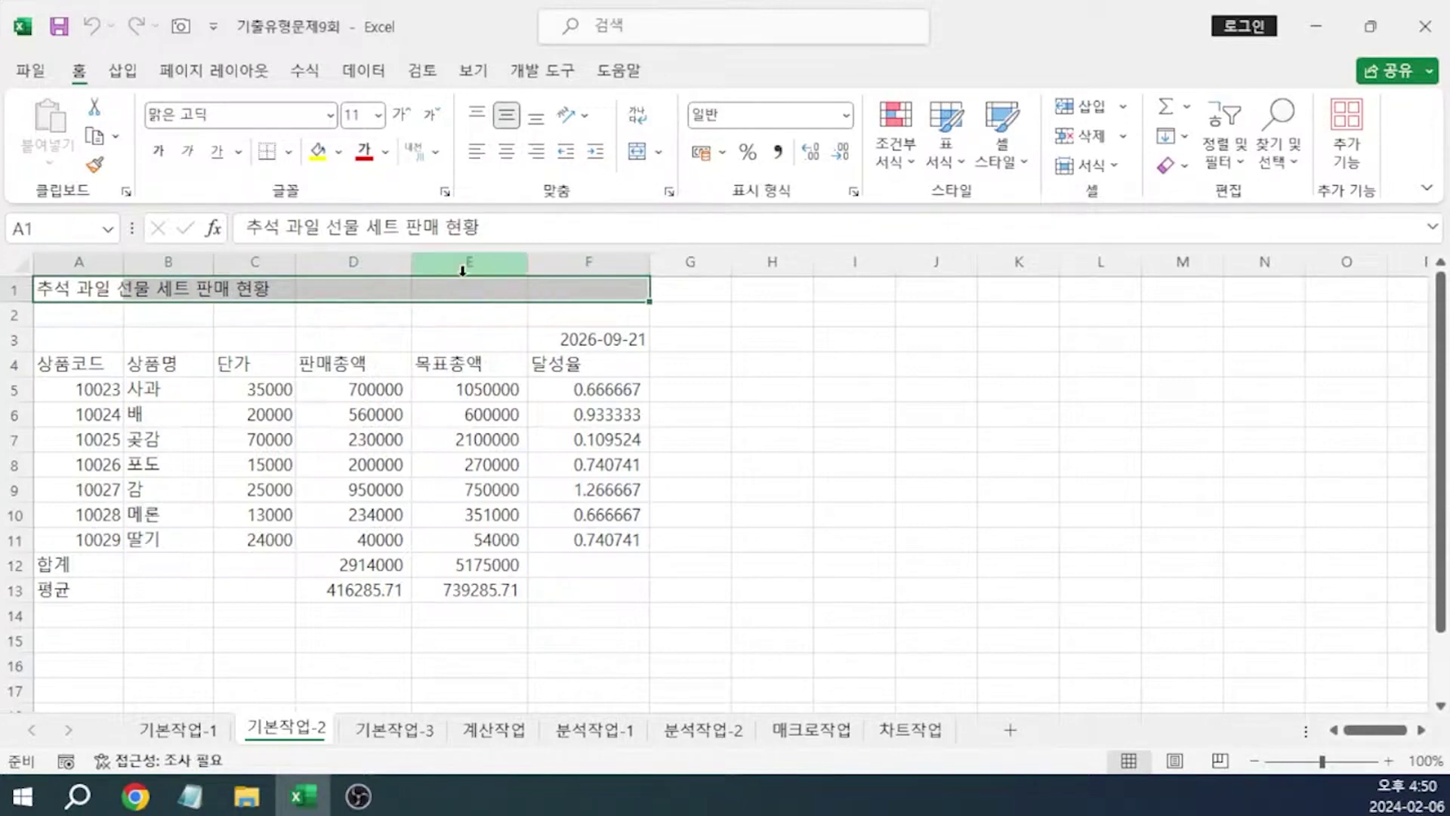
click(638, 154)
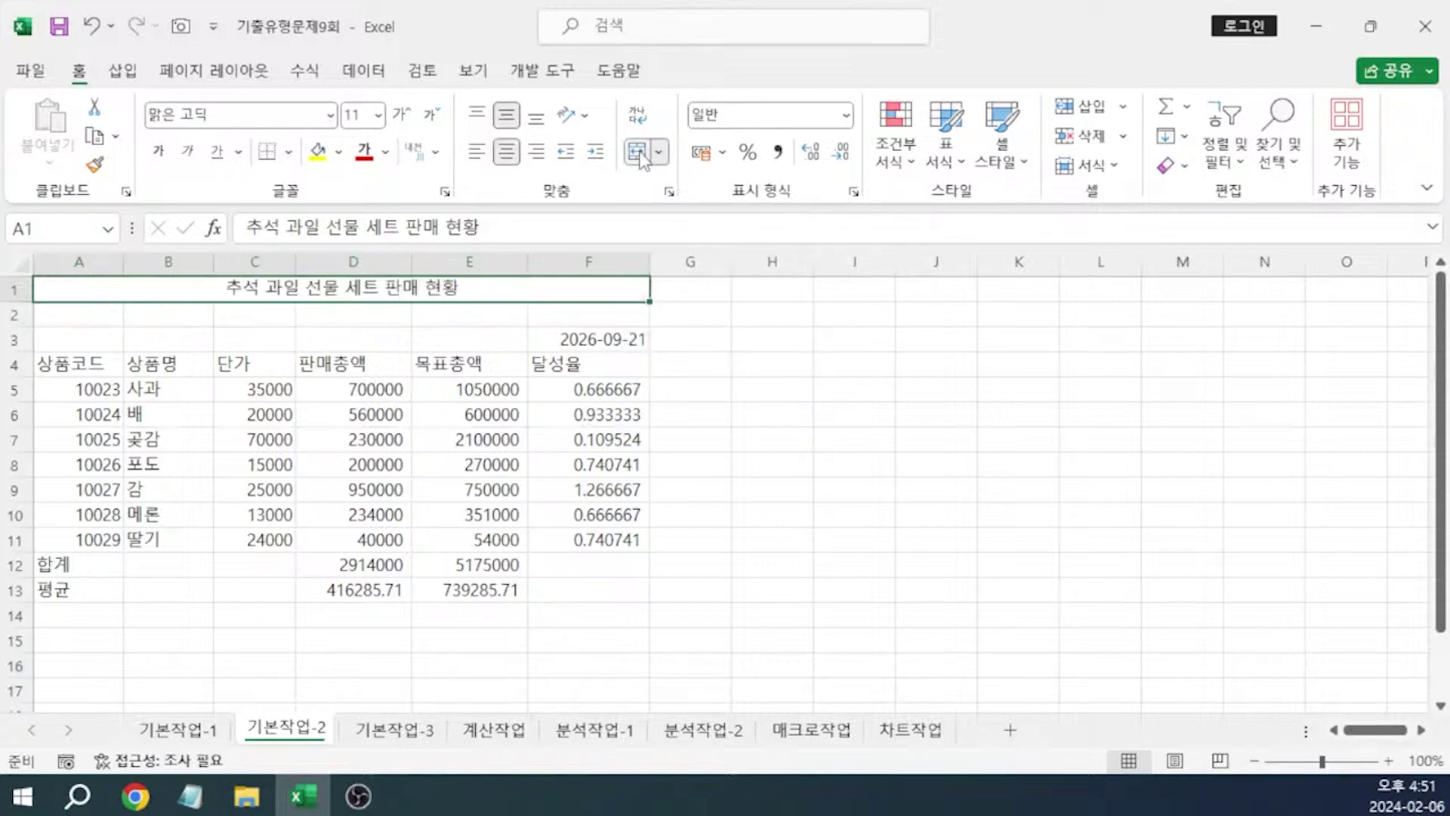
Change the font of the merged title in A1 to 궁서체 in the cell format settings
key(ctrl+1)
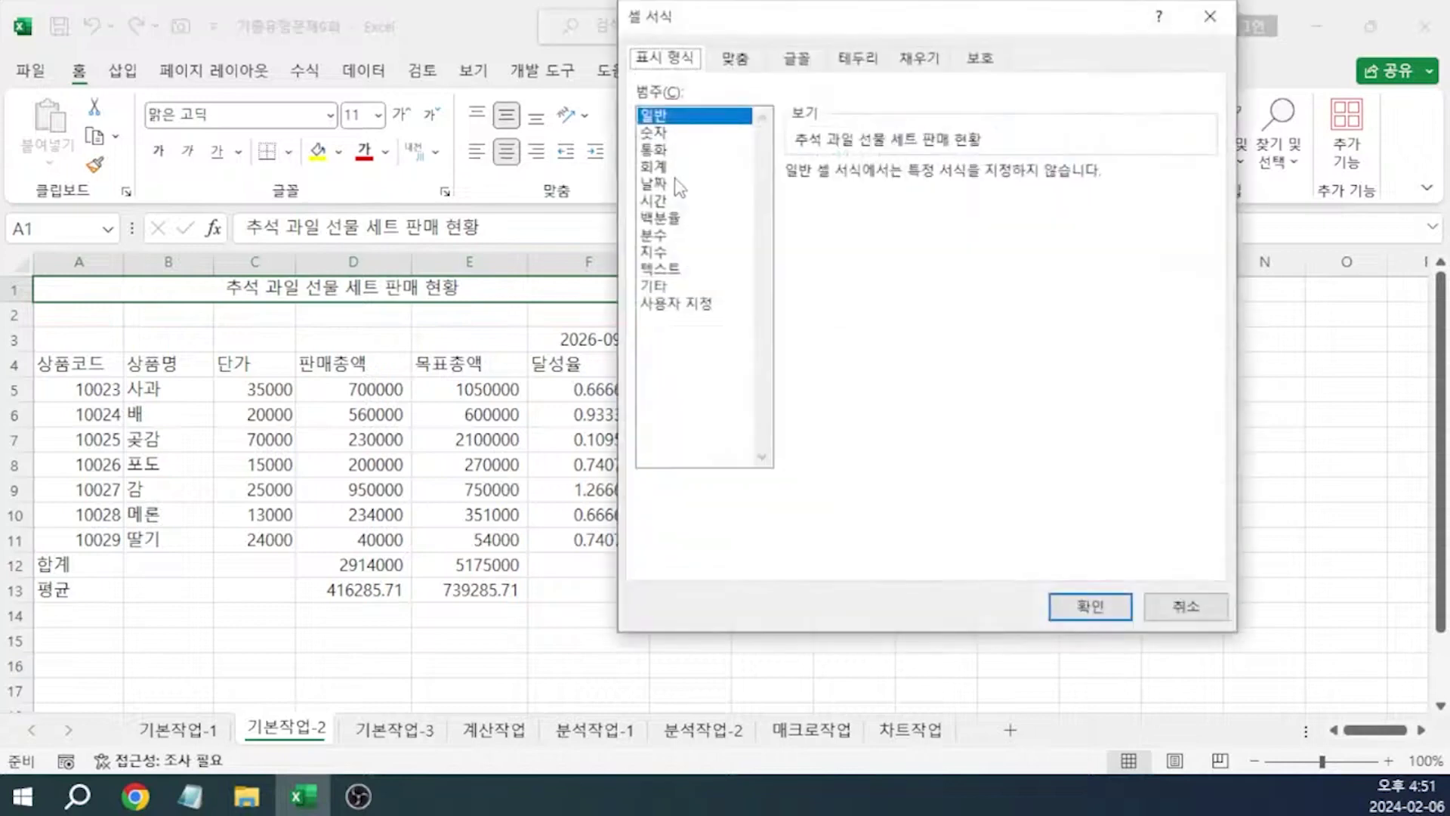
click(731, 63)
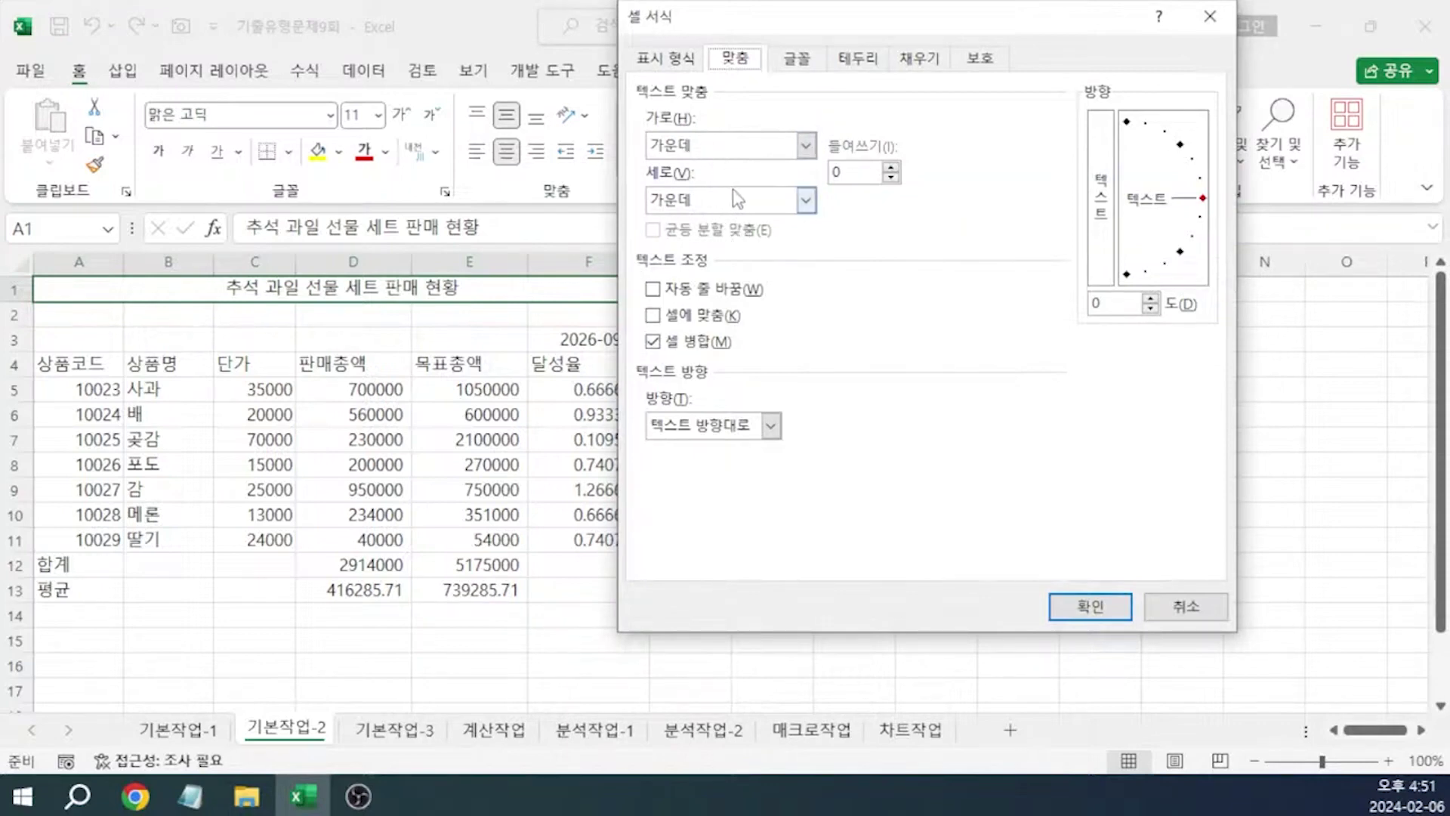
click(799, 64)
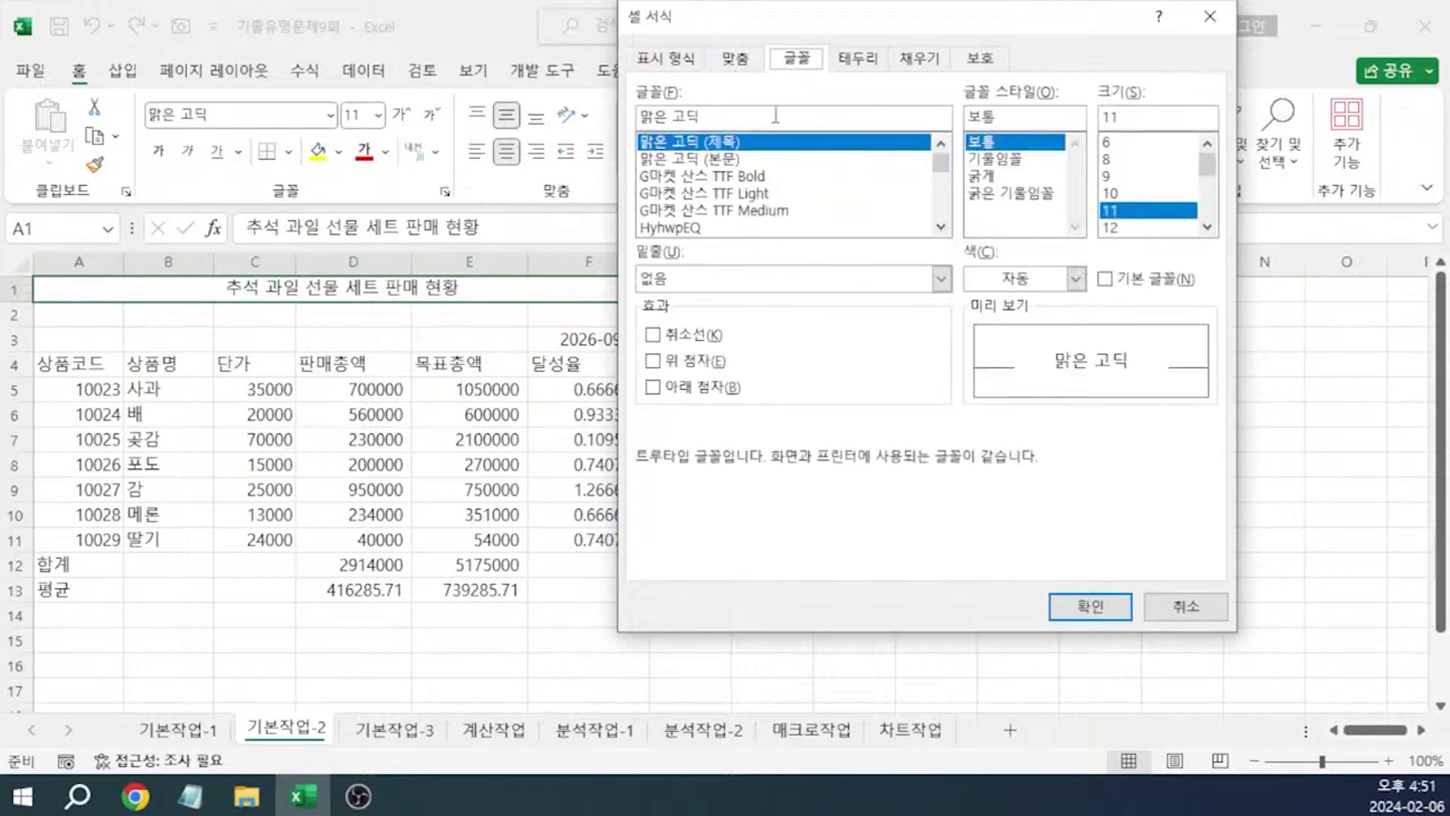
key(BackSpace)
key(BackSpace)
key(BackSpace)
key(BackSpace)
key(BackSpace)
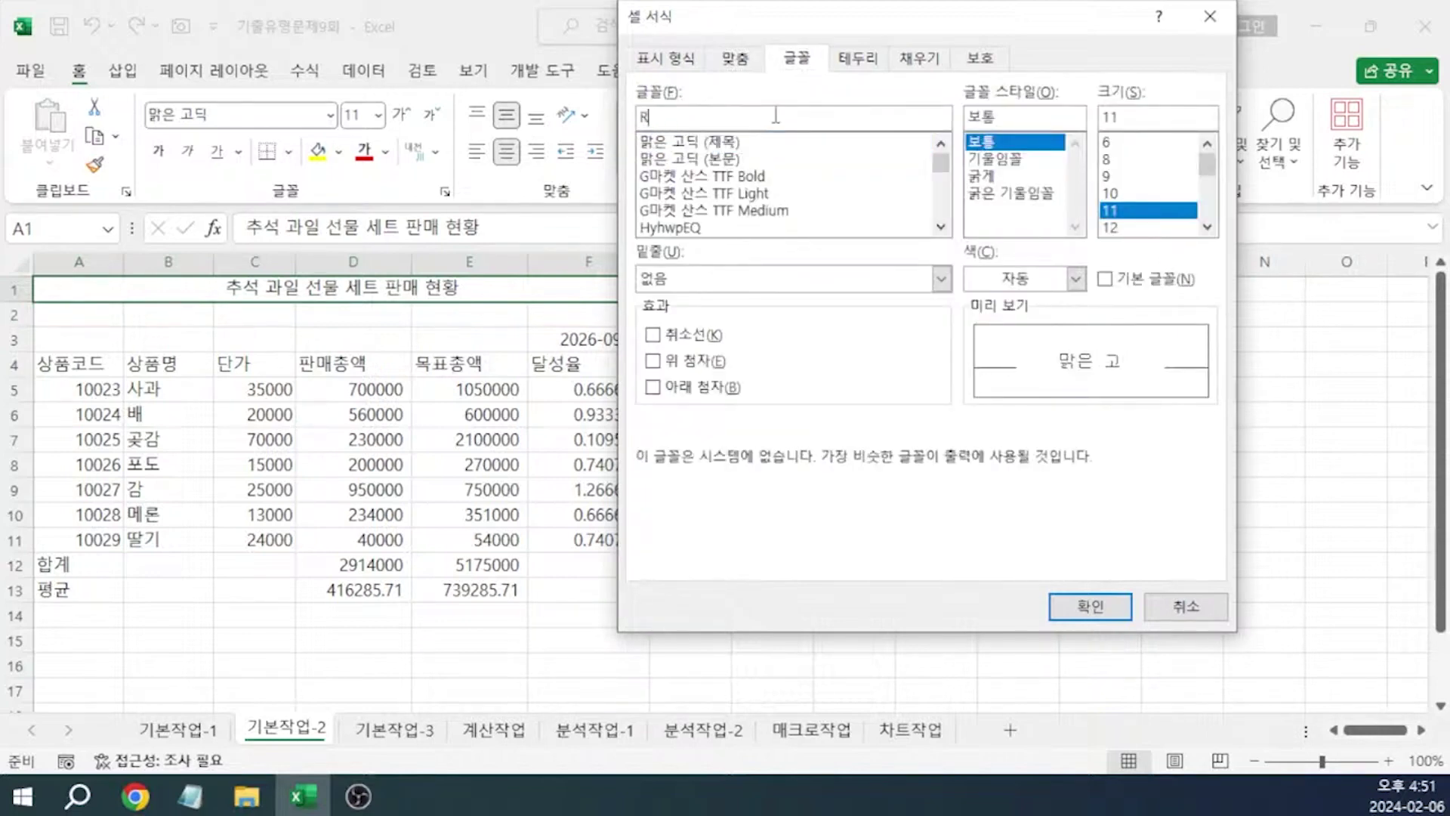
text(궁서체)
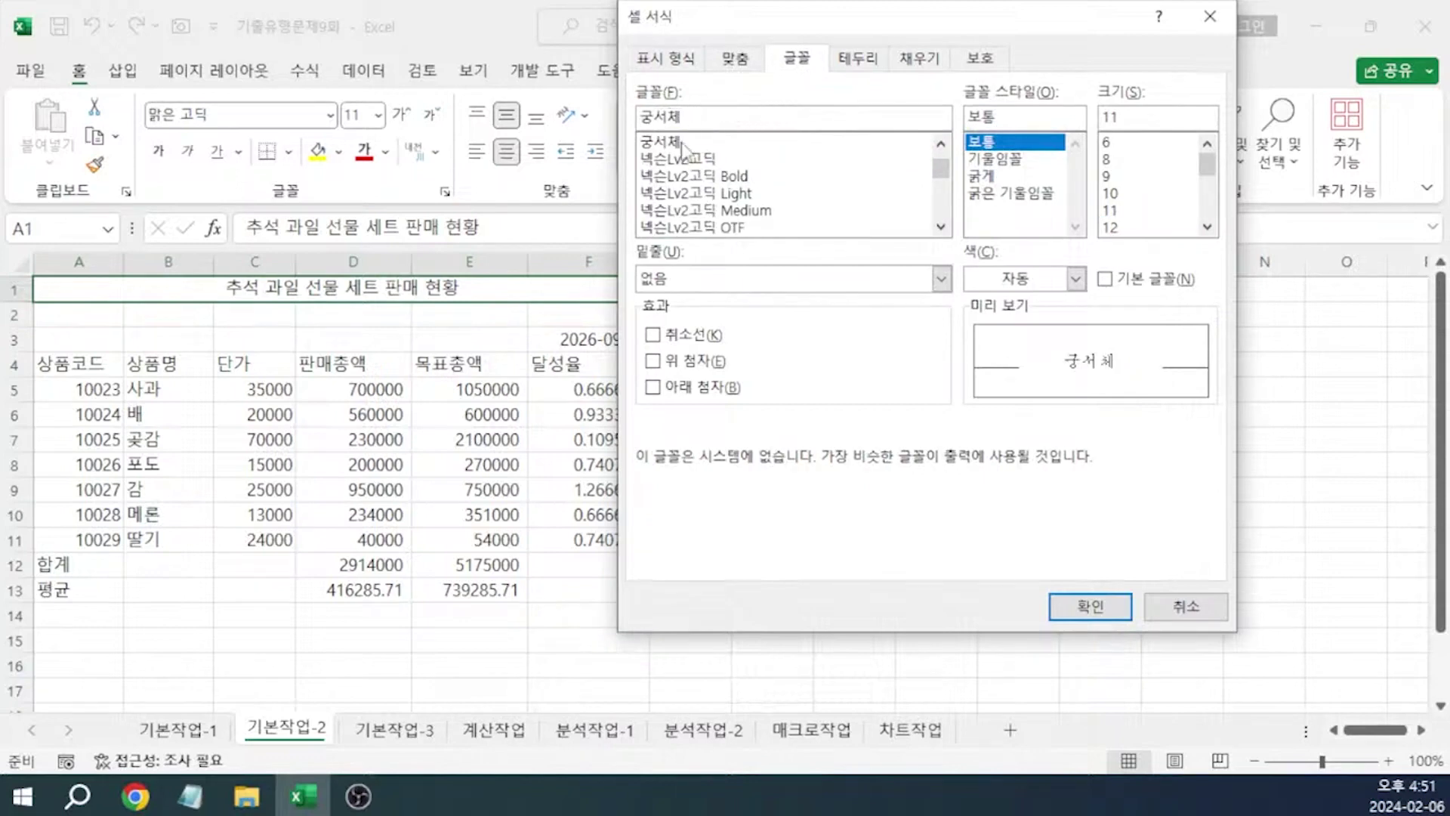
click(717, 143)
Set the title's font size to 16 and its style to bold (굵게), and apply the cell format
double_click(1135, 118)
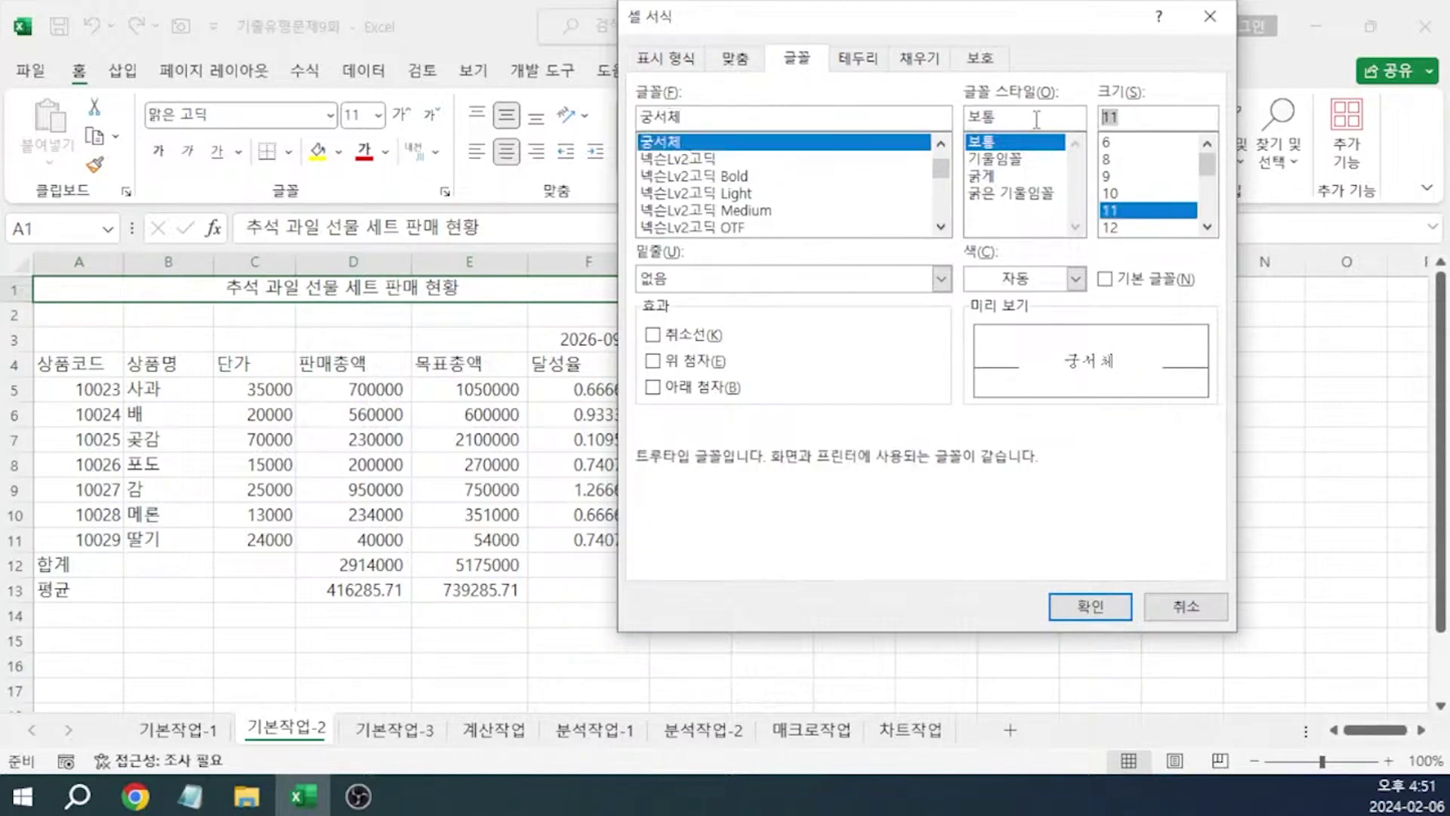
text(16)
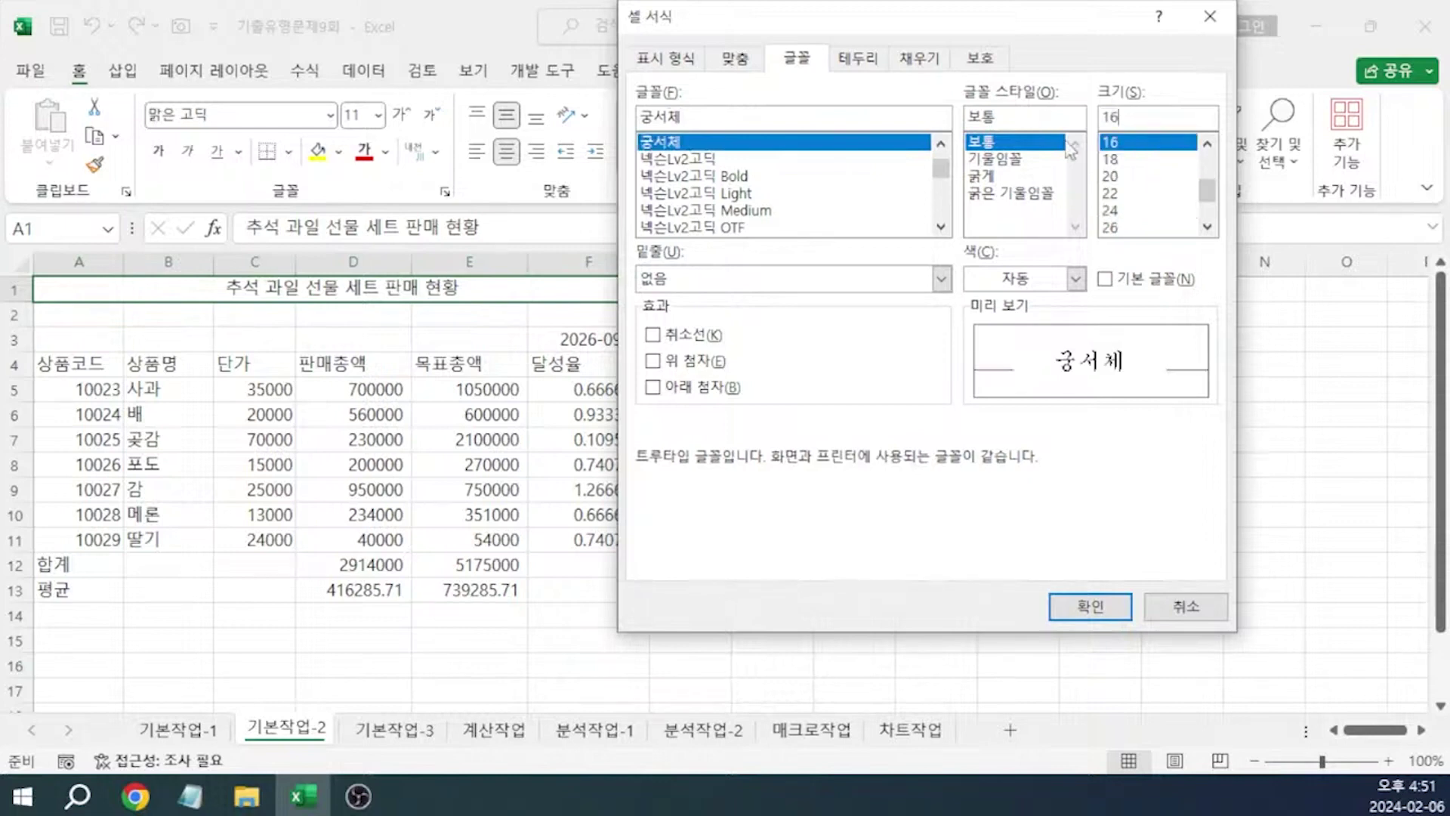
click(985, 177)
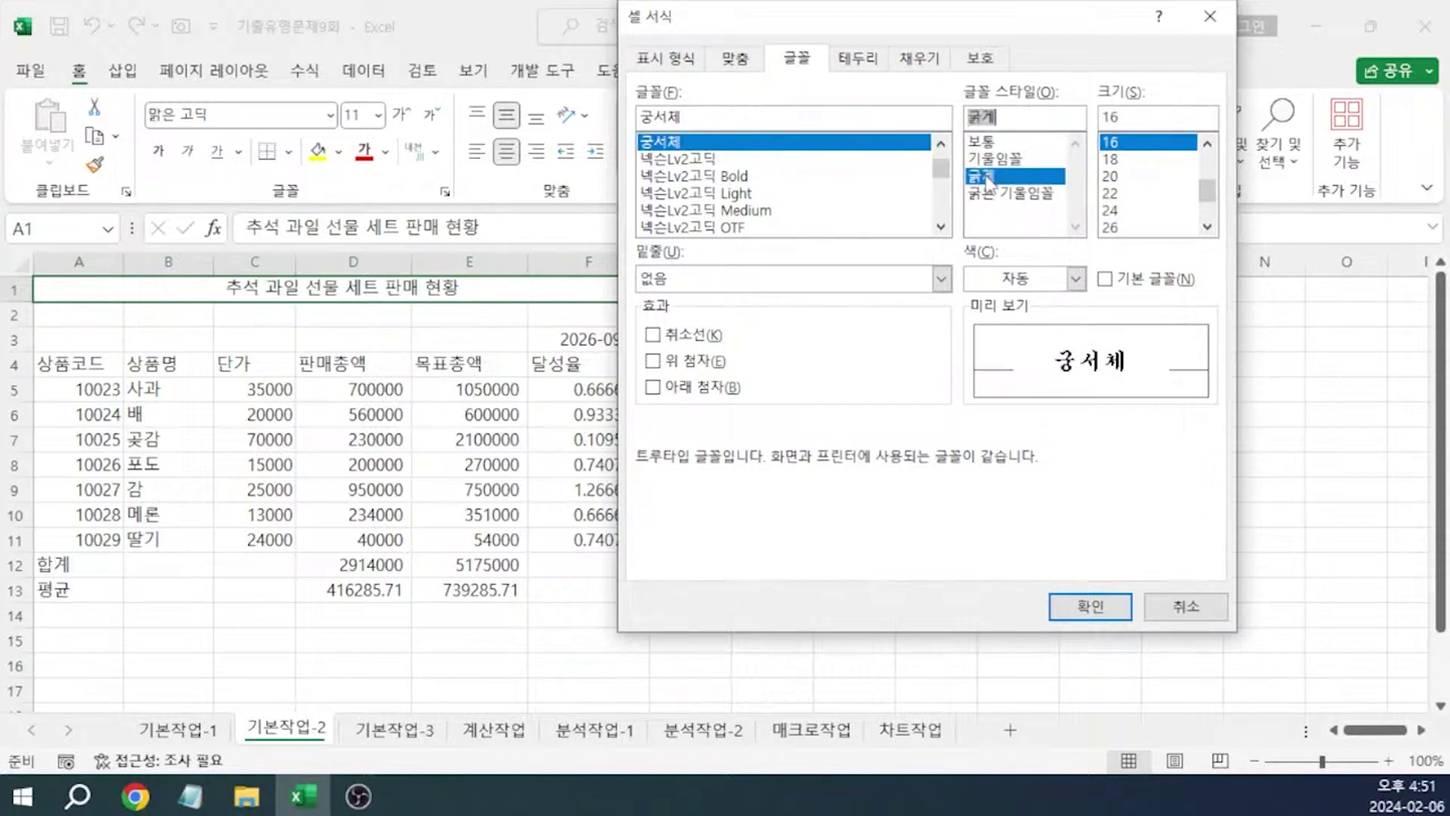
click(1100, 605)
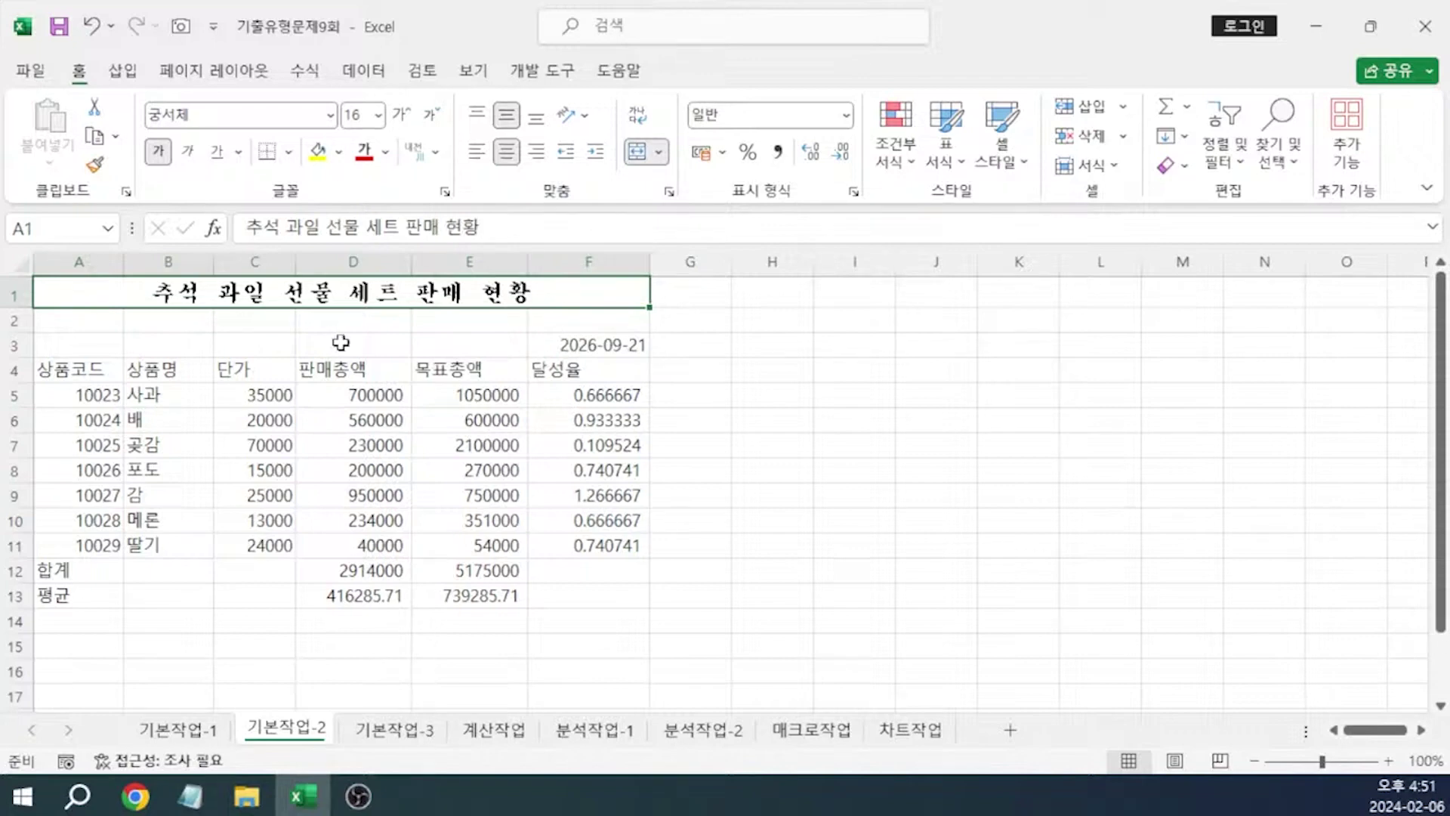
Insert the special character ◆ in front of the title text in A1
click(246, 234)
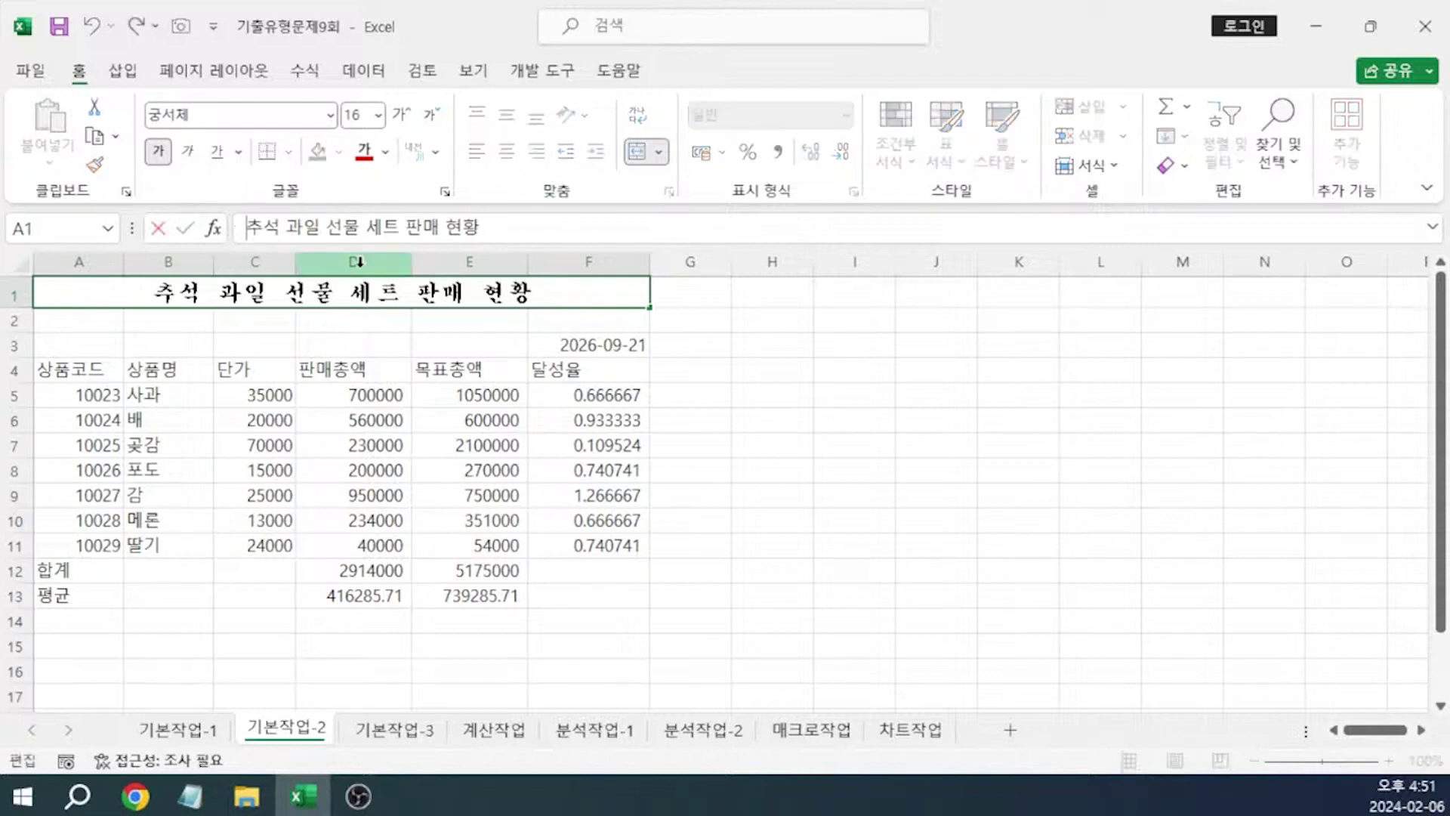
text(ㅁ)
key(Hangul_Hanja)
key(Tab)
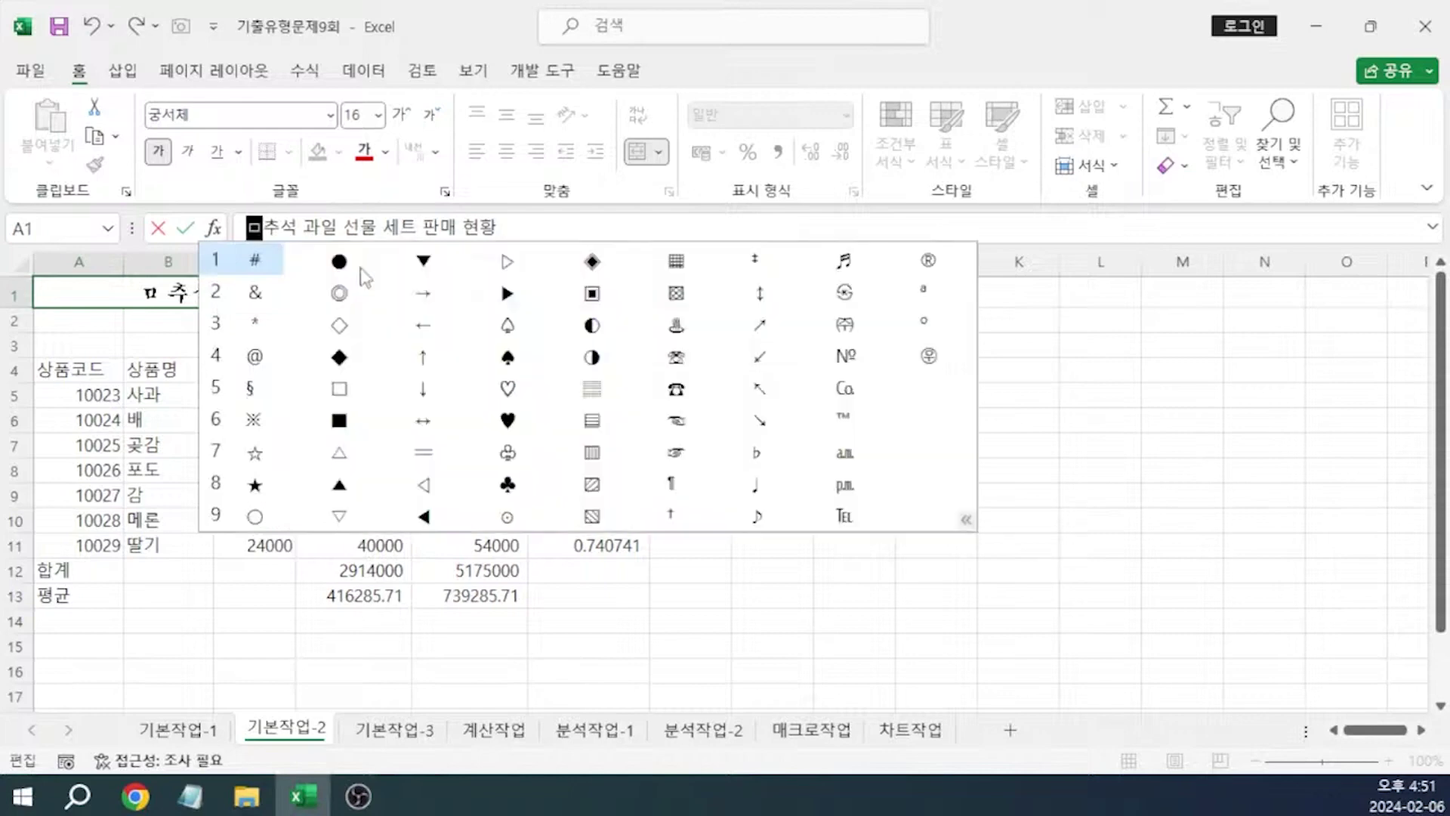
key(Down)
key(Right)
key(Down)
key(Down)
key(Left)
key(Return)
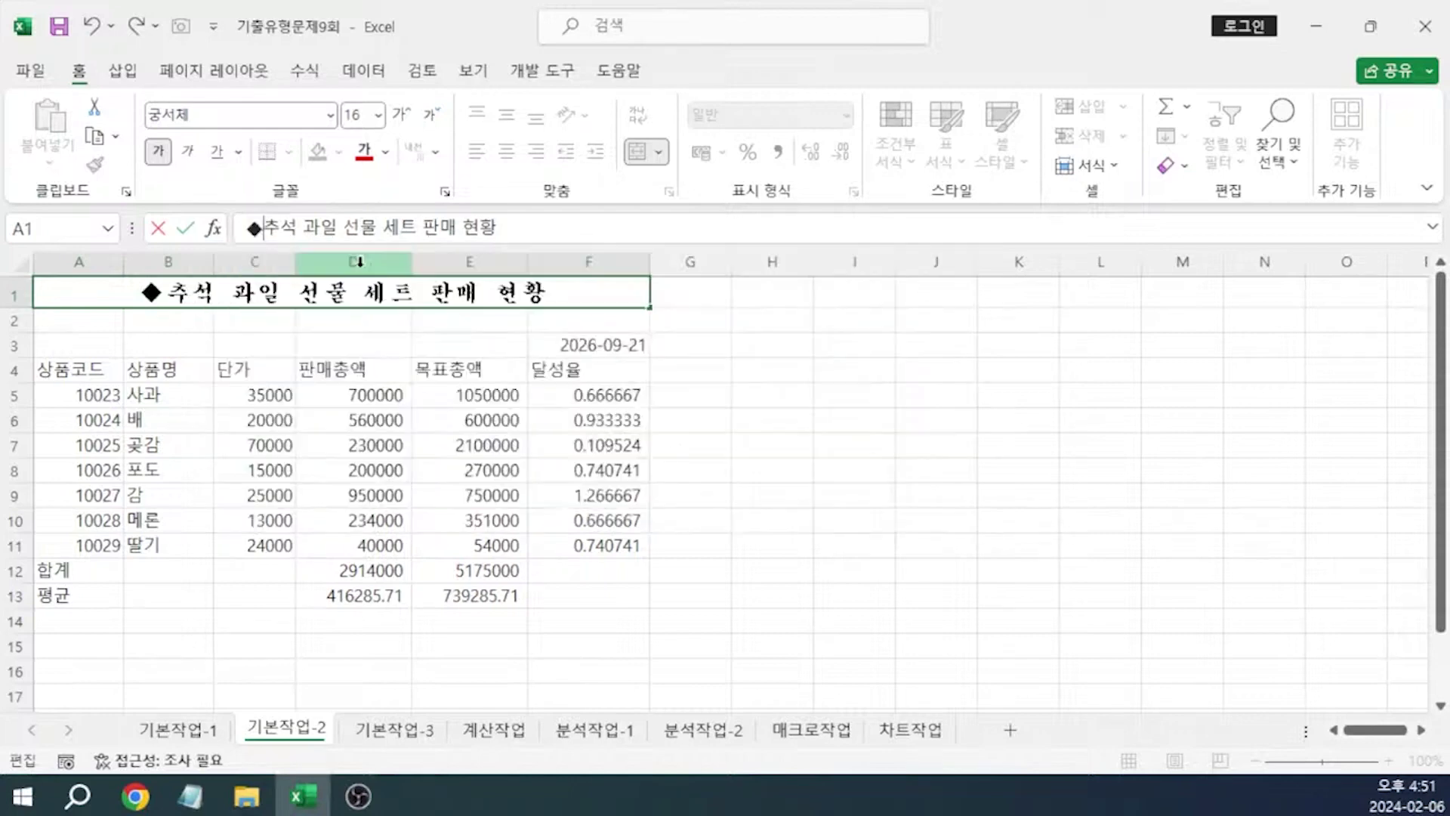
Add a copy of the ◆ character at the end of the title text in A1
key(ctrl+c)
key(End)
key(ctrl+v)
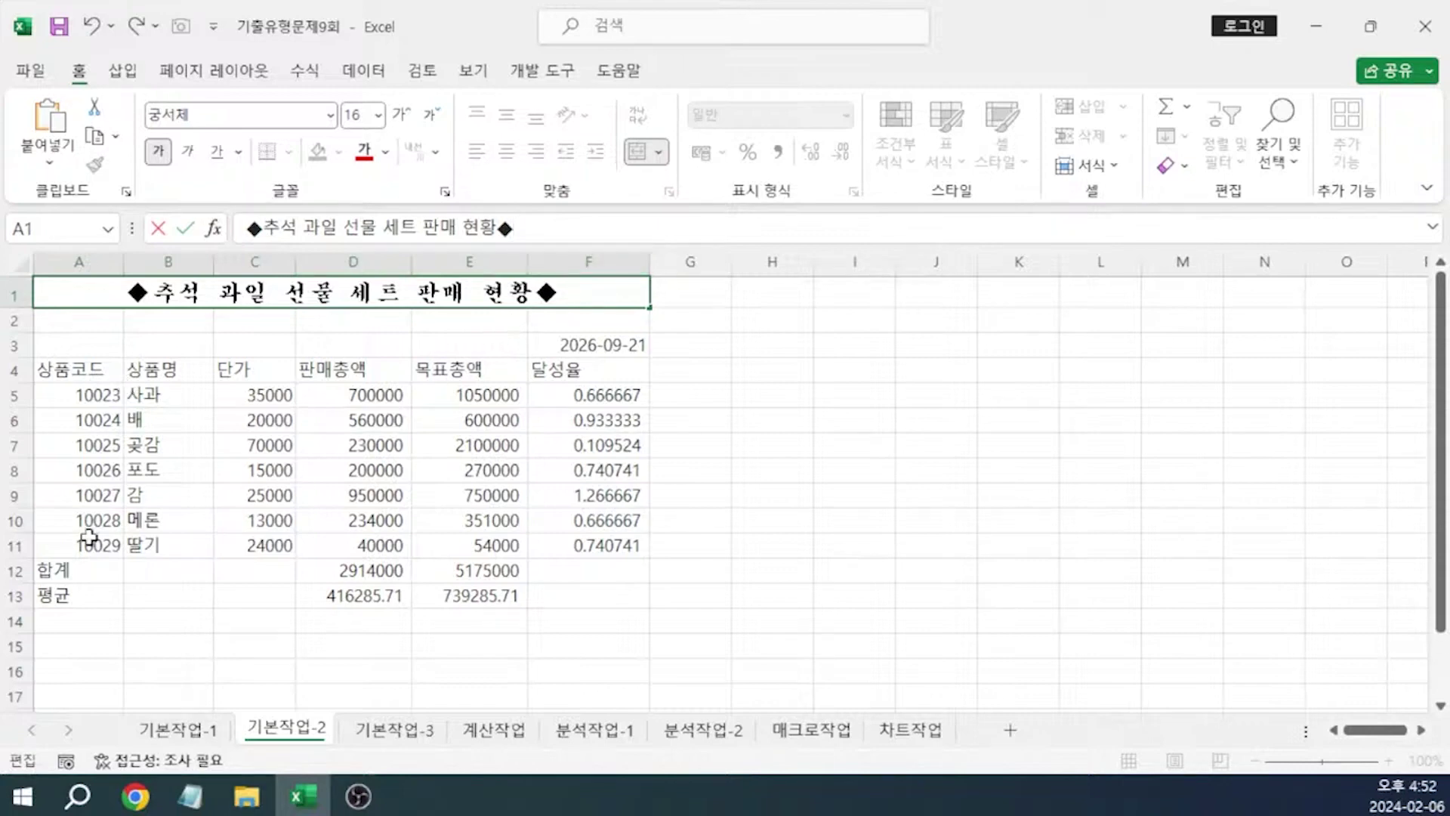
Merge and center A12:C12 and A13:C13 as separate cells for the 합계 and 평균 labels
click(78, 569)
drag(77, 569, 235, 566)
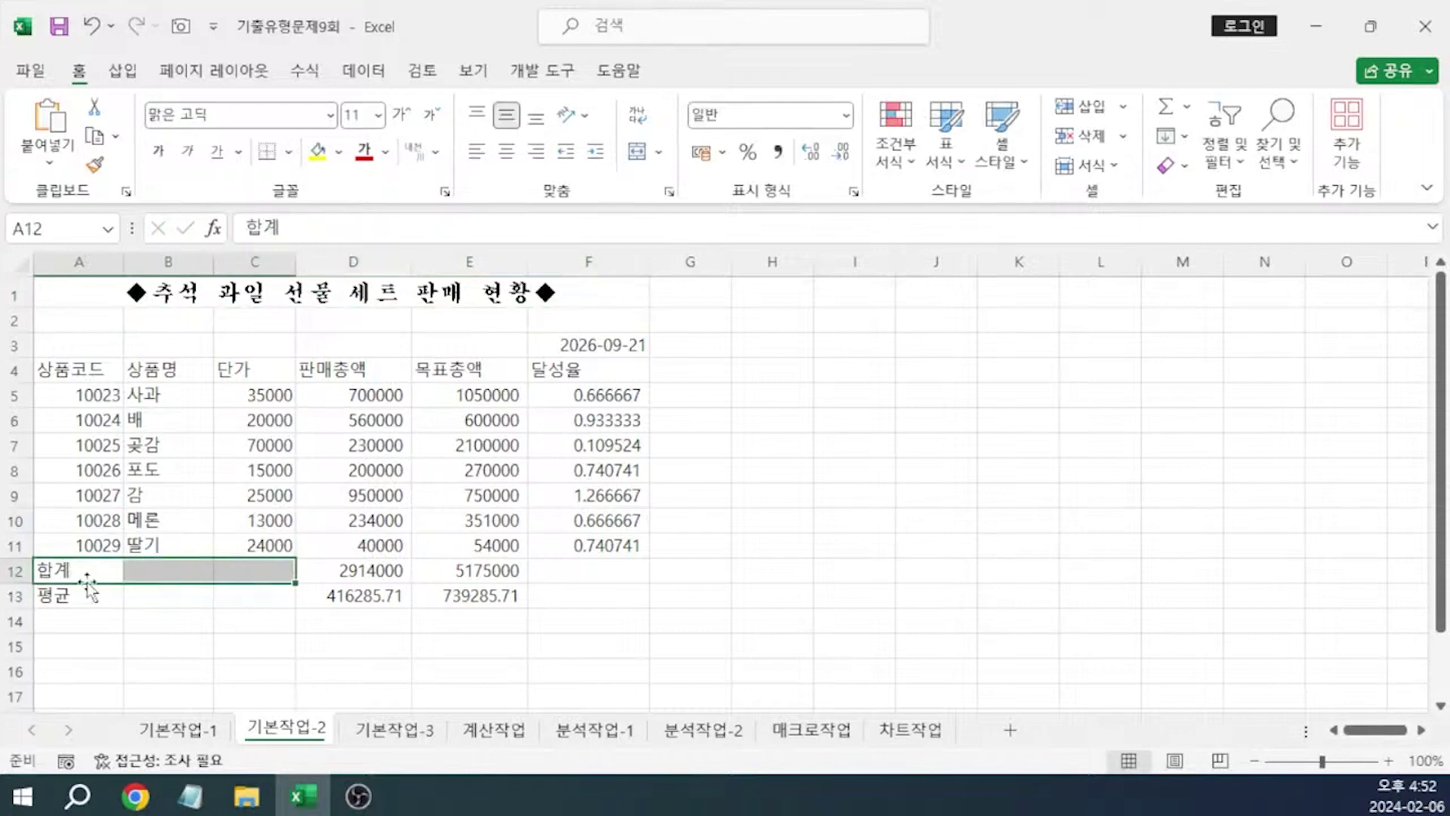
drag(53, 599, 230, 587)
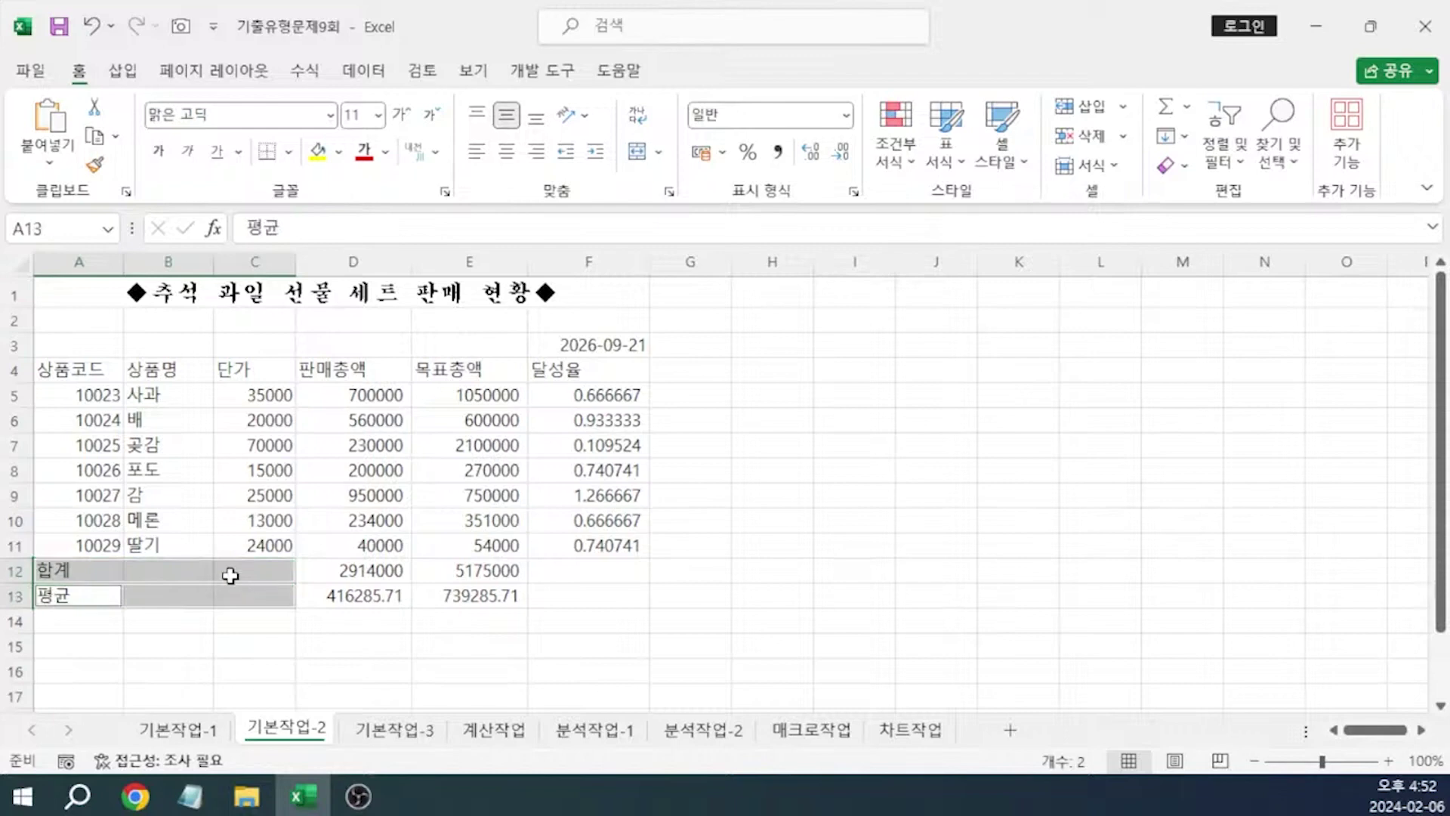
click(637, 151)
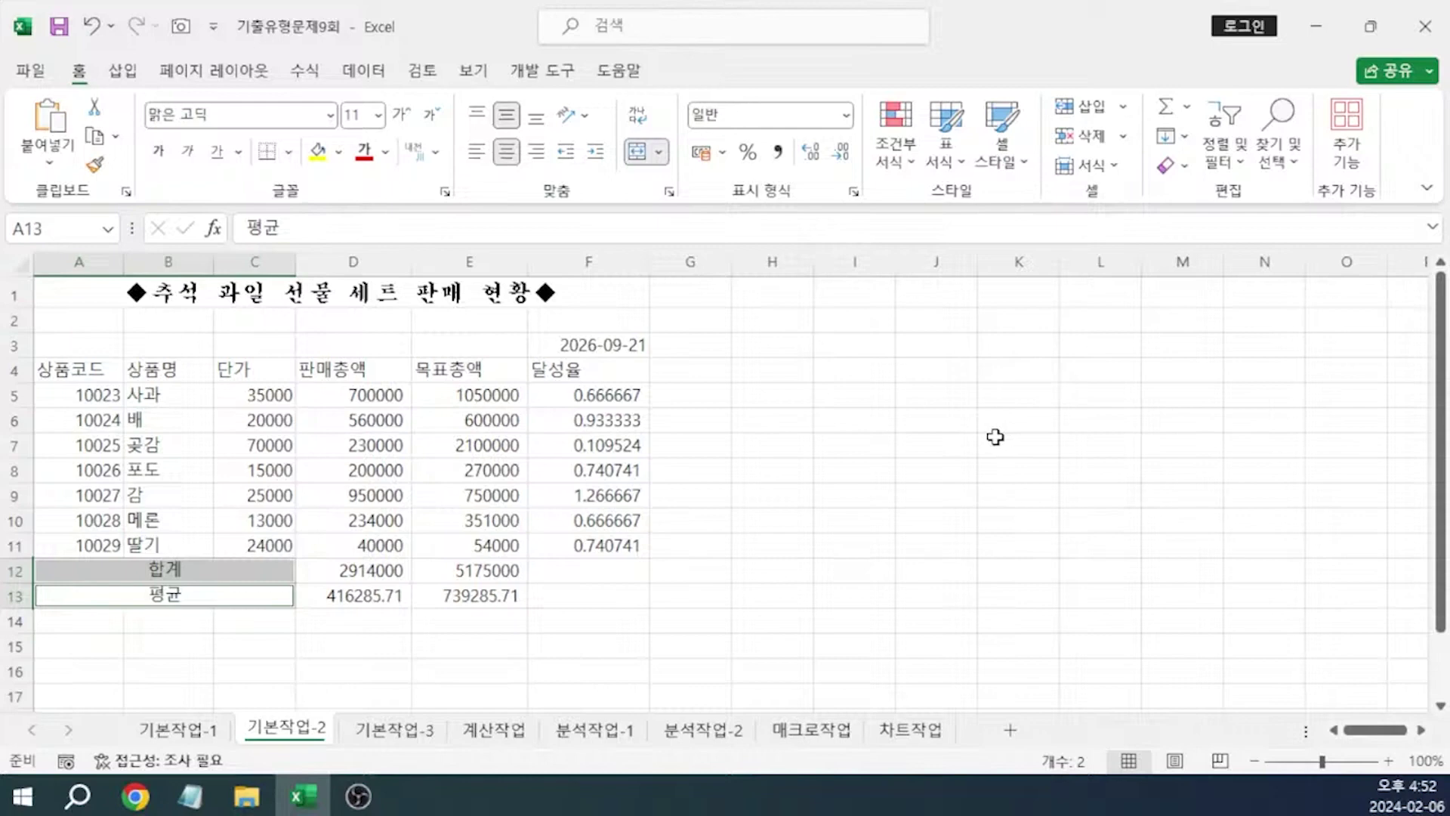
Copy A4:B11 and paste it at B17 with rows and columns transposed (행/열 바꿈)
click(67, 365)
drag(69, 365, 177, 549)
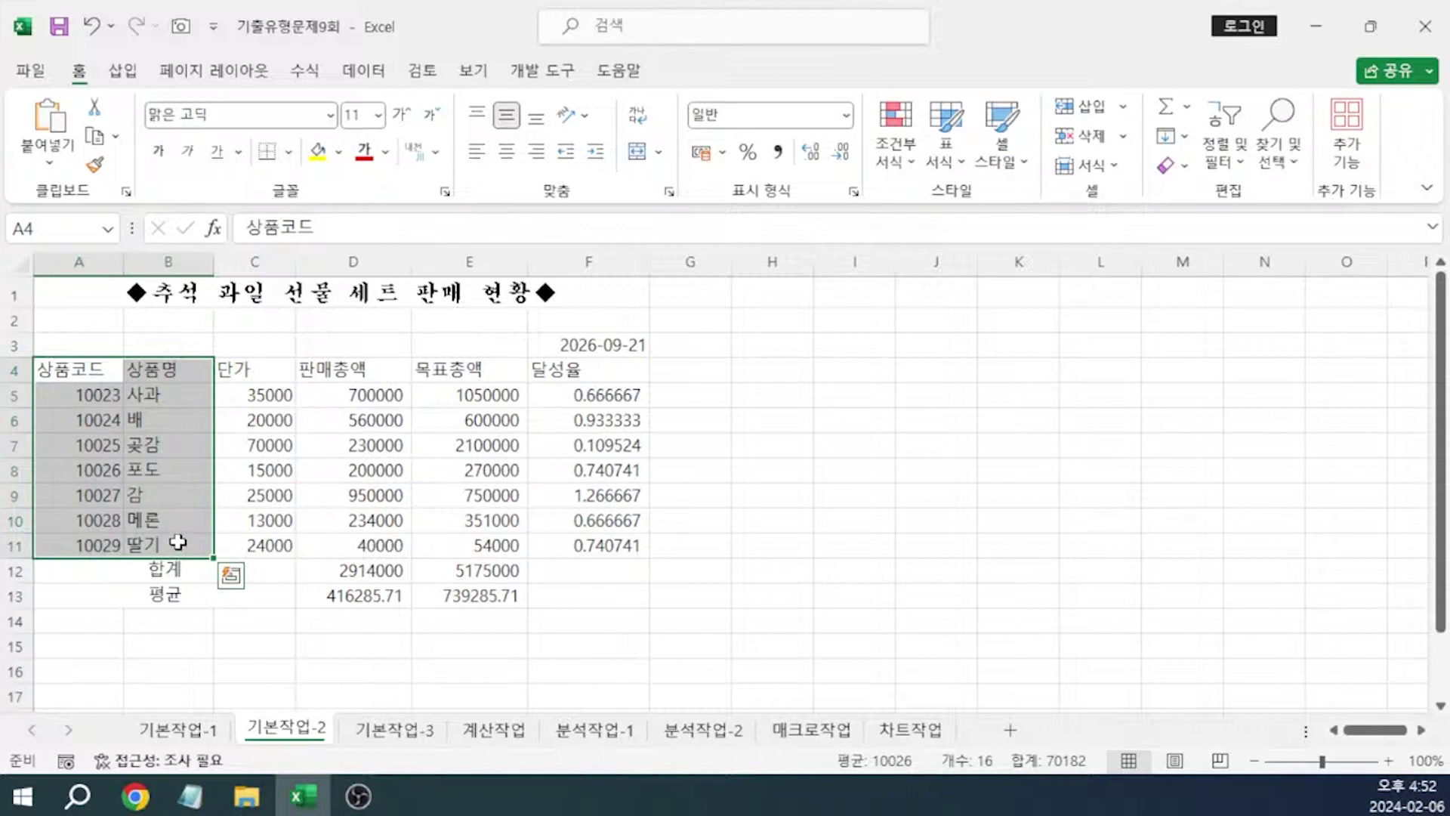
key(ctrl+c)
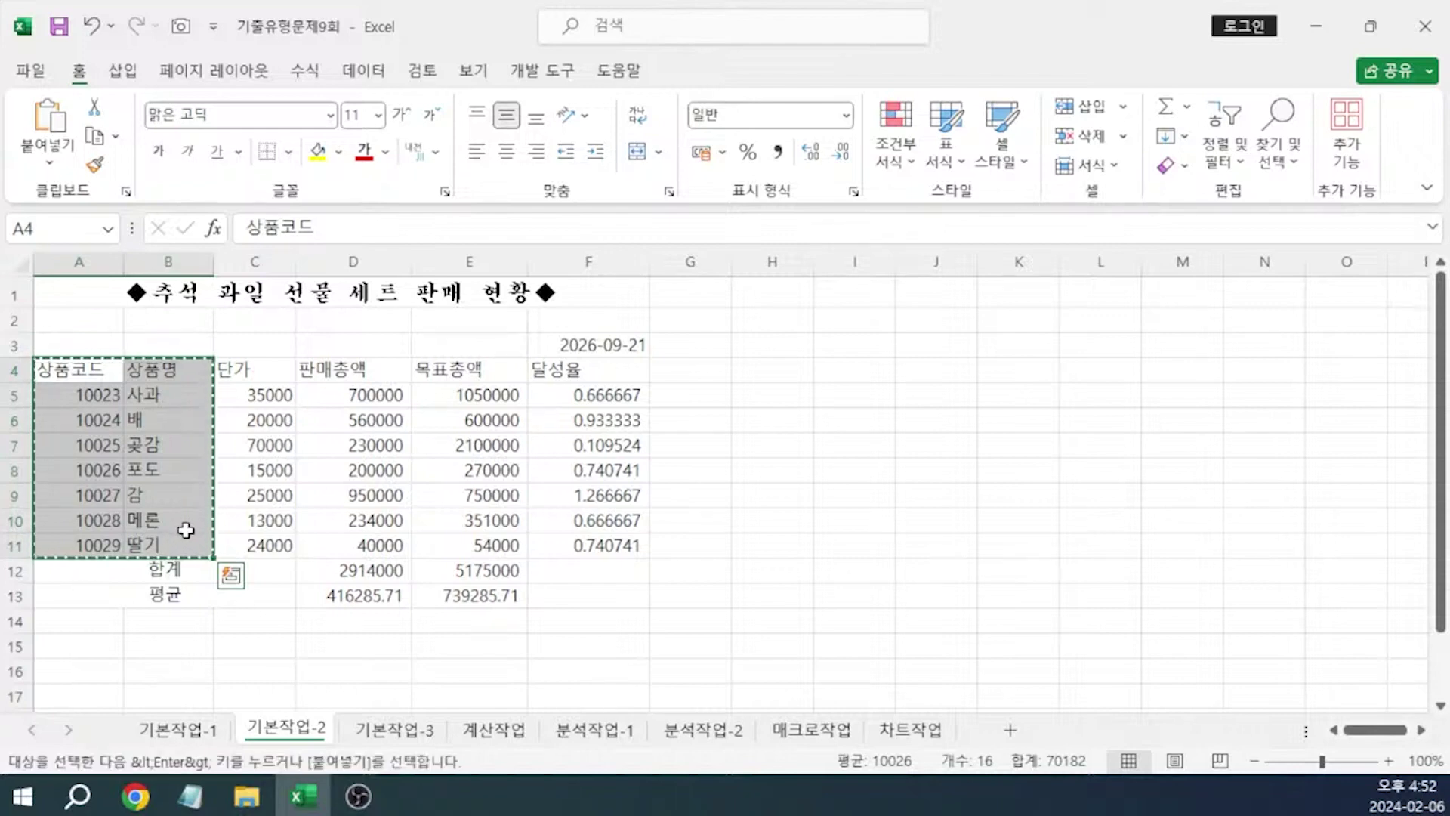
click(174, 702)
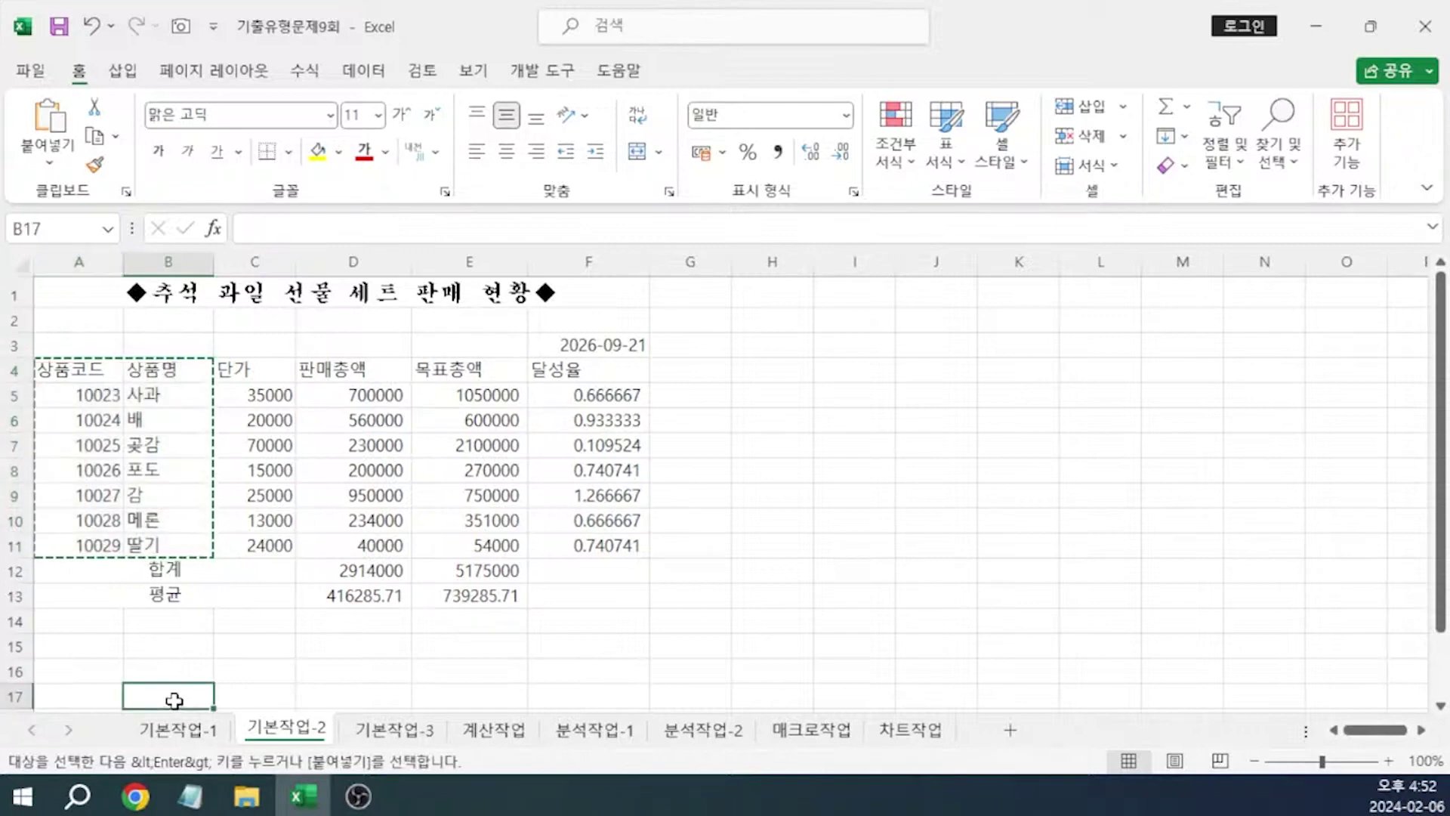
scroll(179, 691, down, 1)
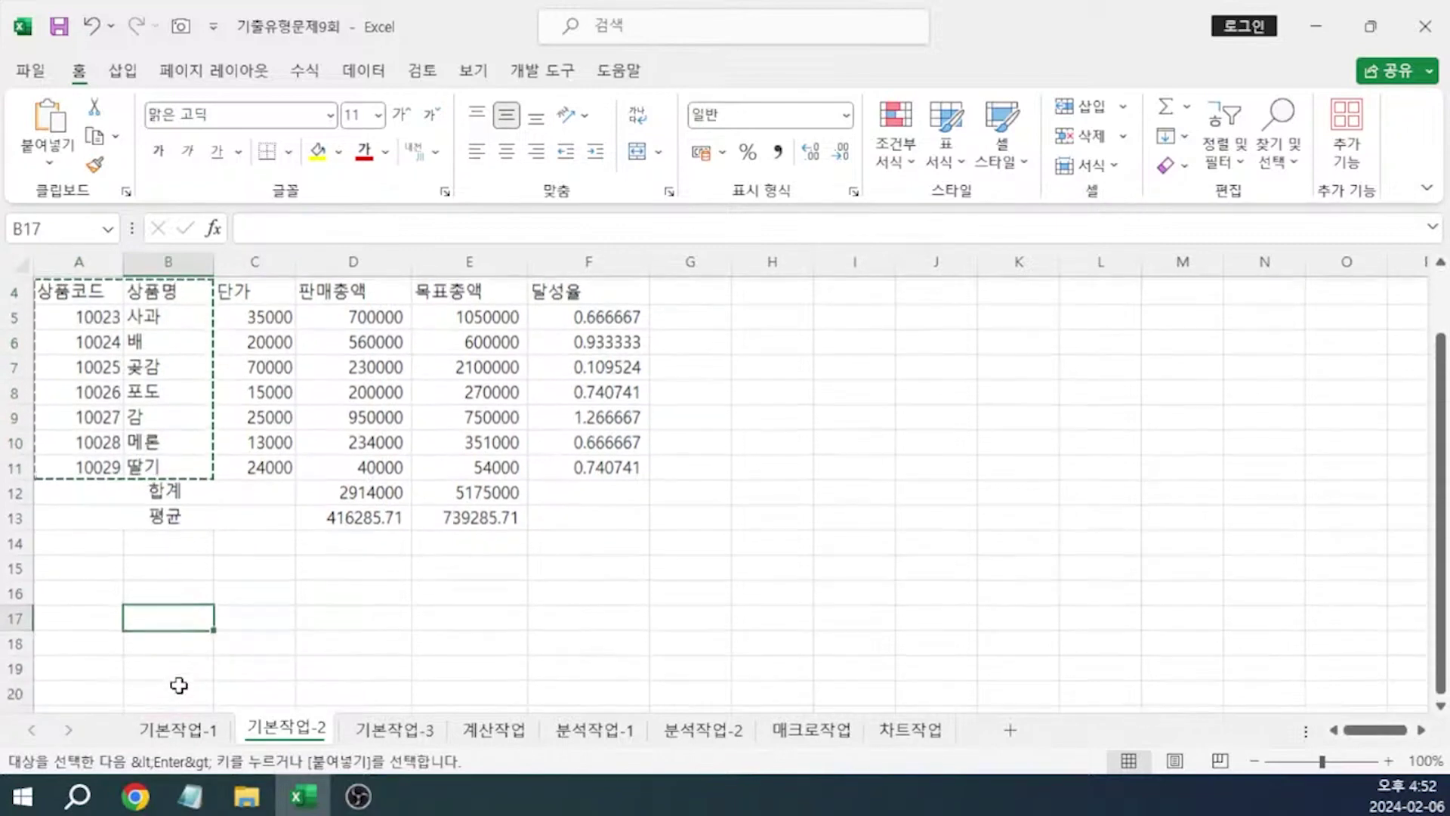
click(39, 160)
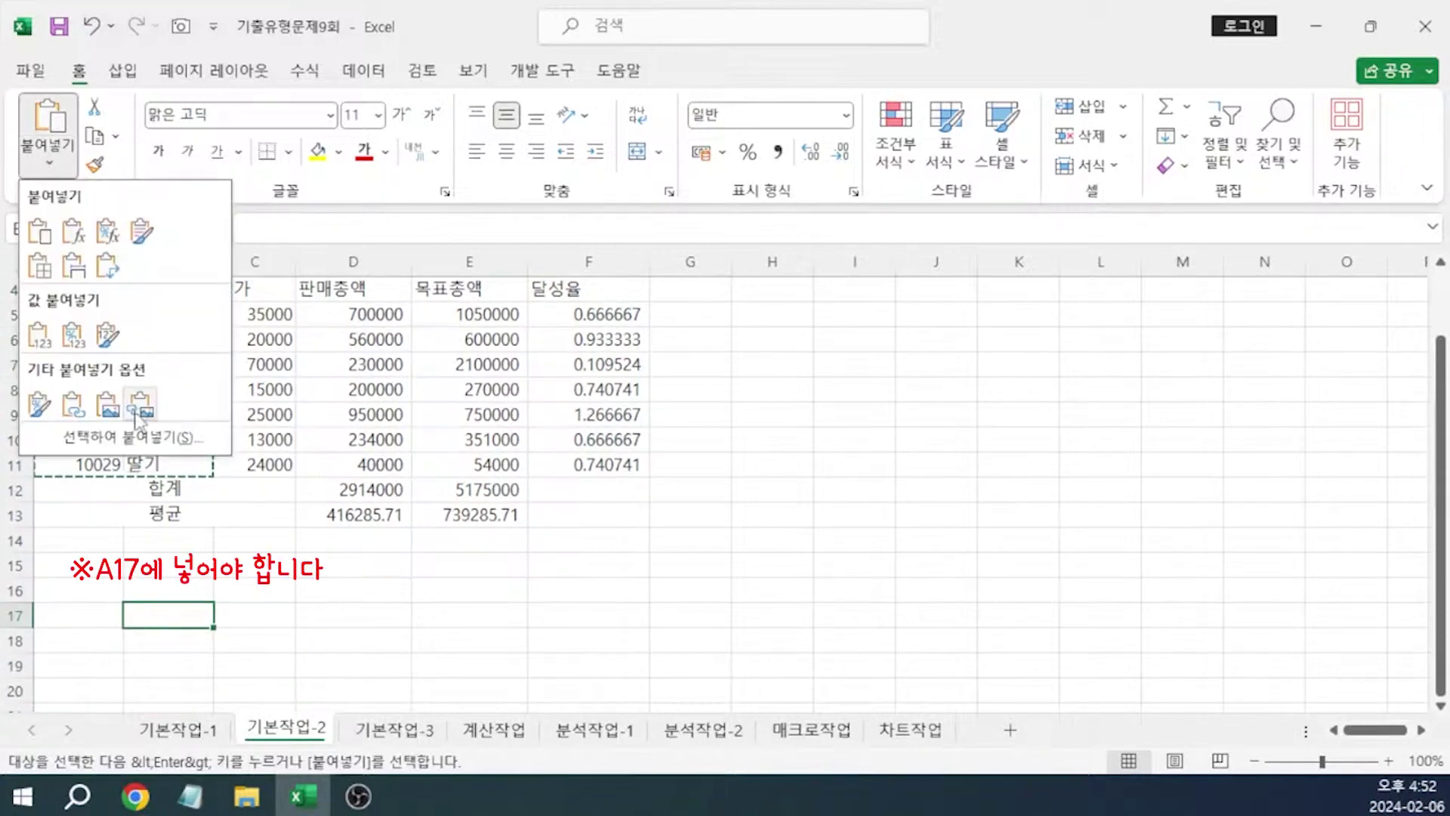
click(142, 438)
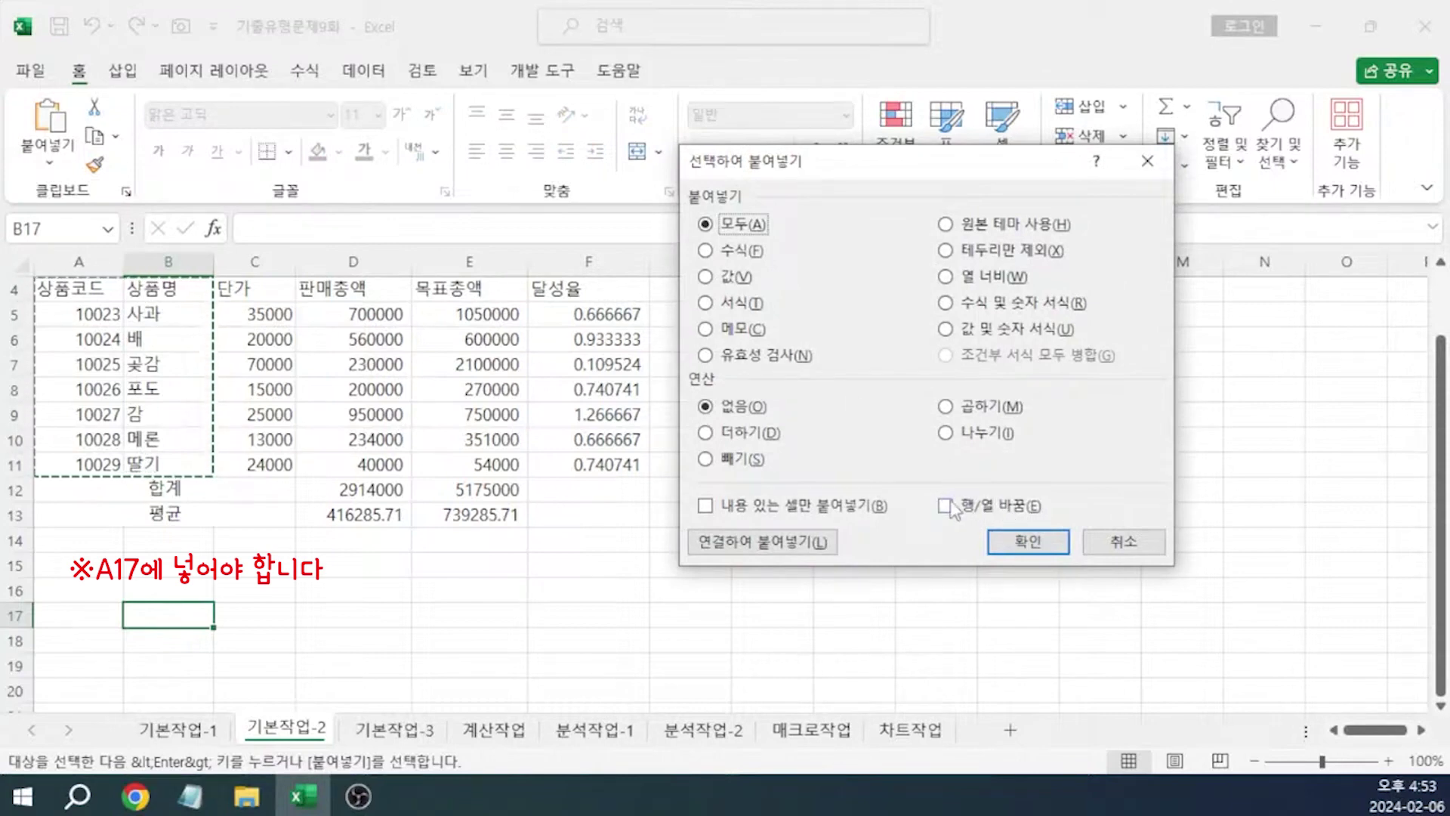
click(945, 505)
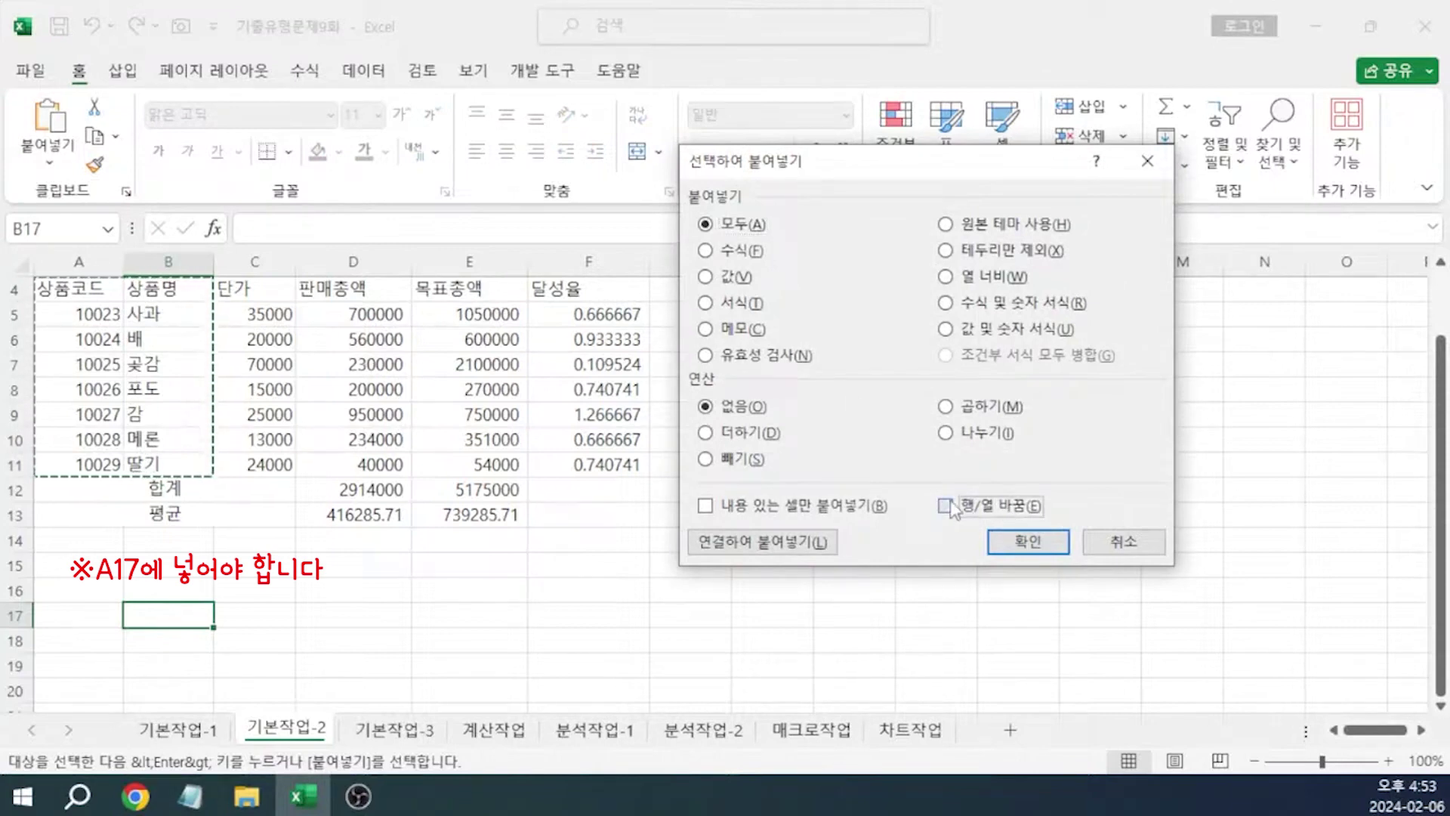
click(1028, 542)
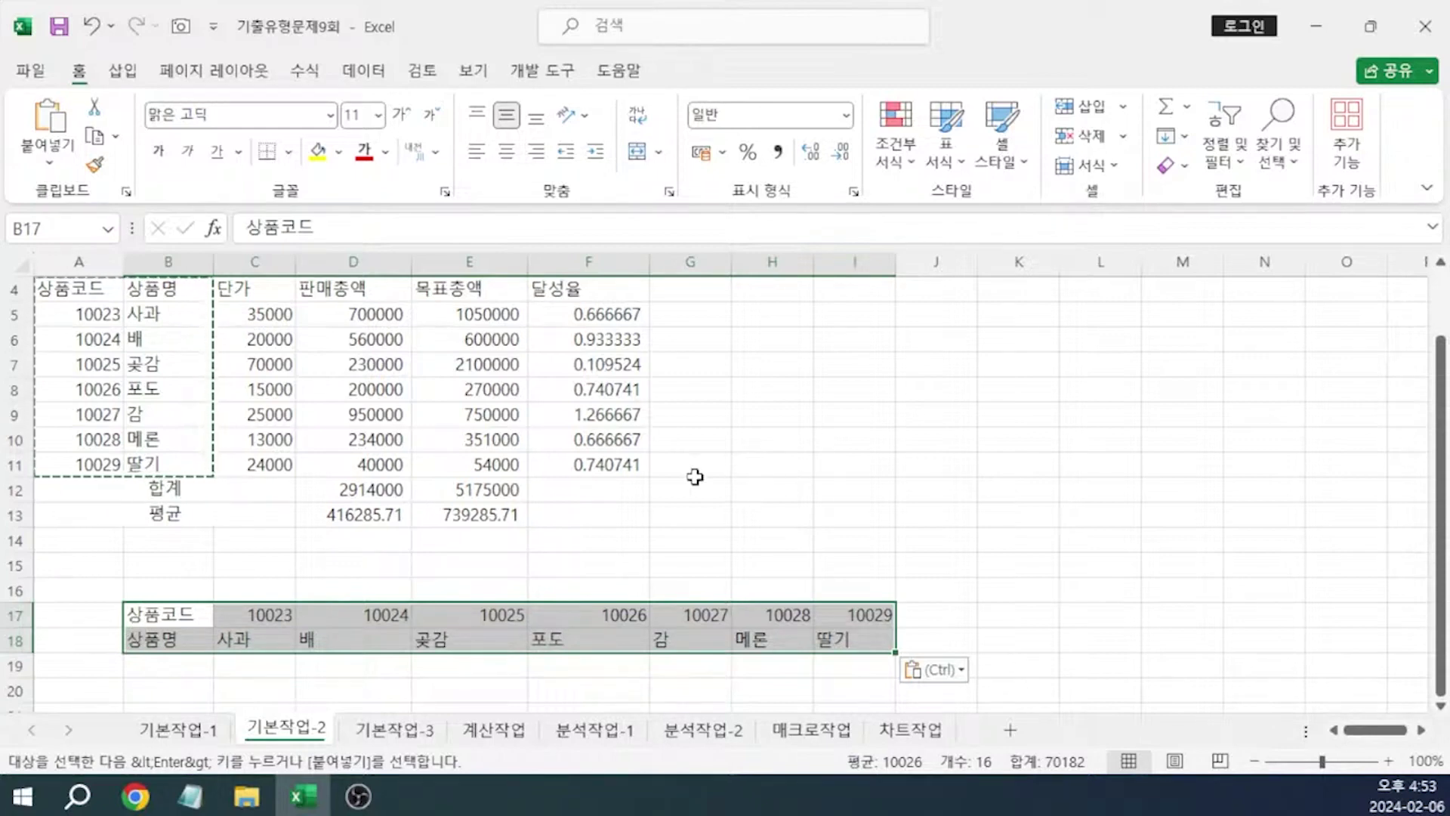
Format the 달성율 values in F5:F11 as percentages with 2 decimal places and check the setting in the cell format options
scroll(700, 483, up, 1)
drag(609, 390, 608, 544)
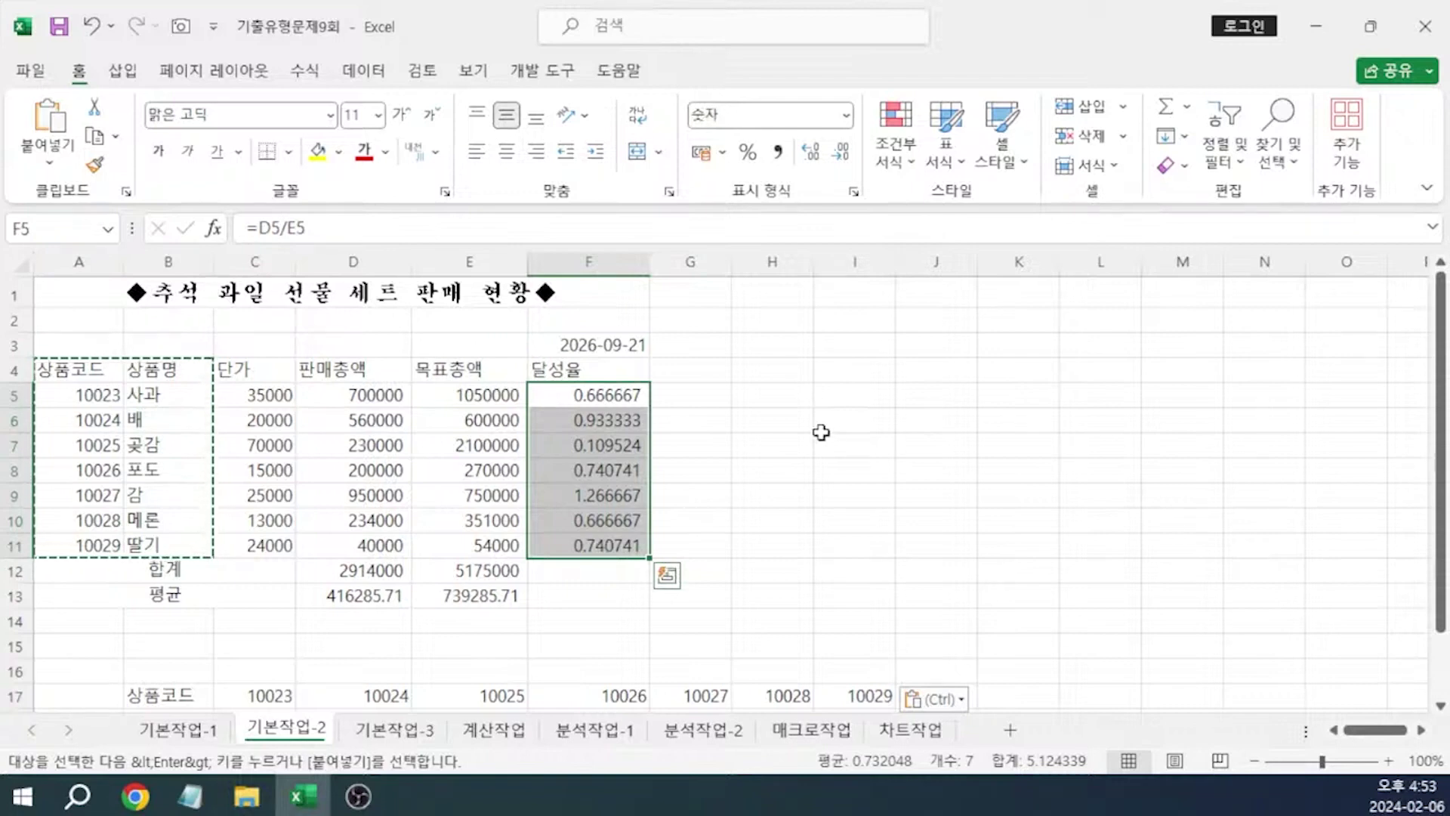
click(747, 155)
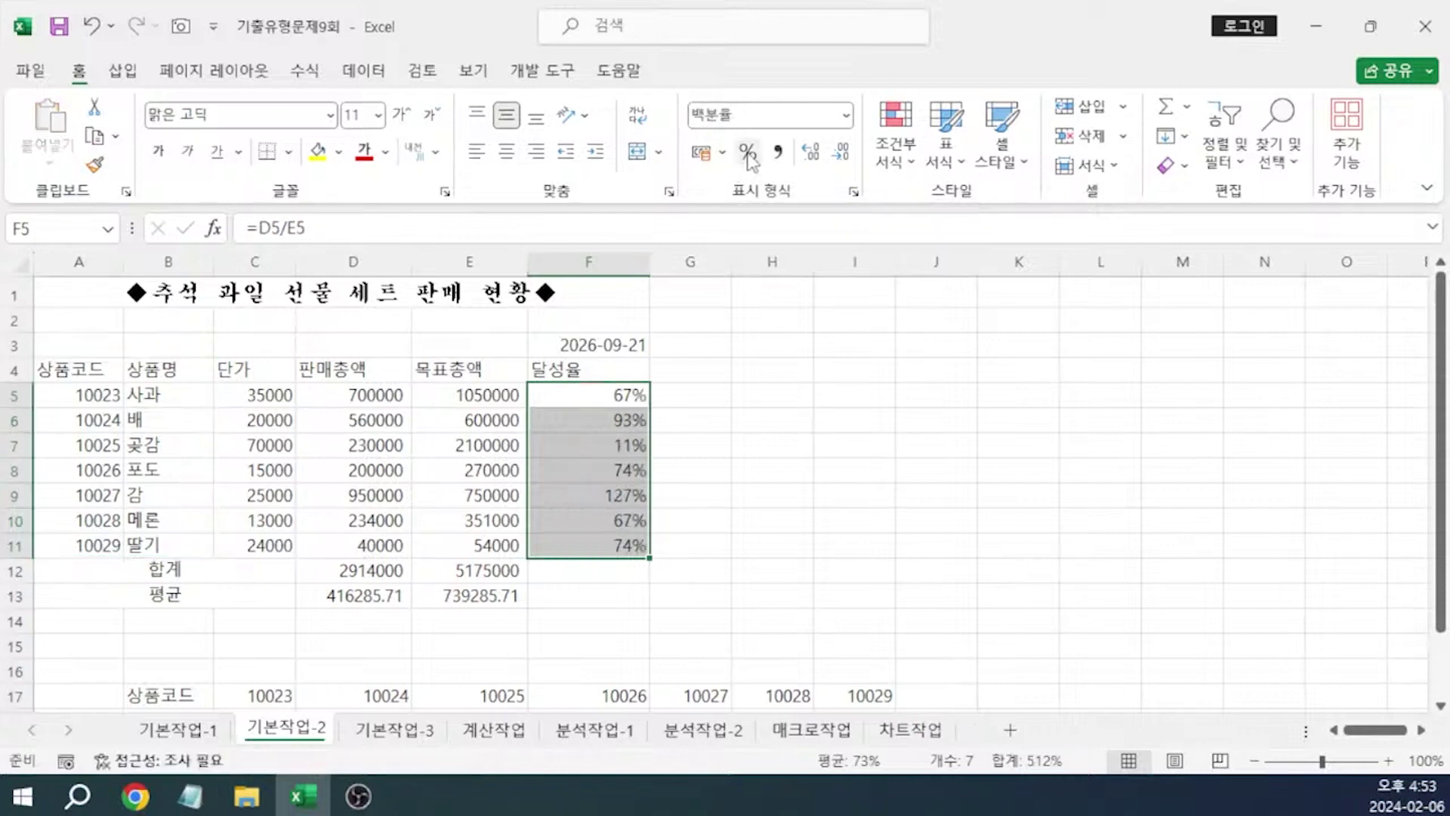
click(812, 153)
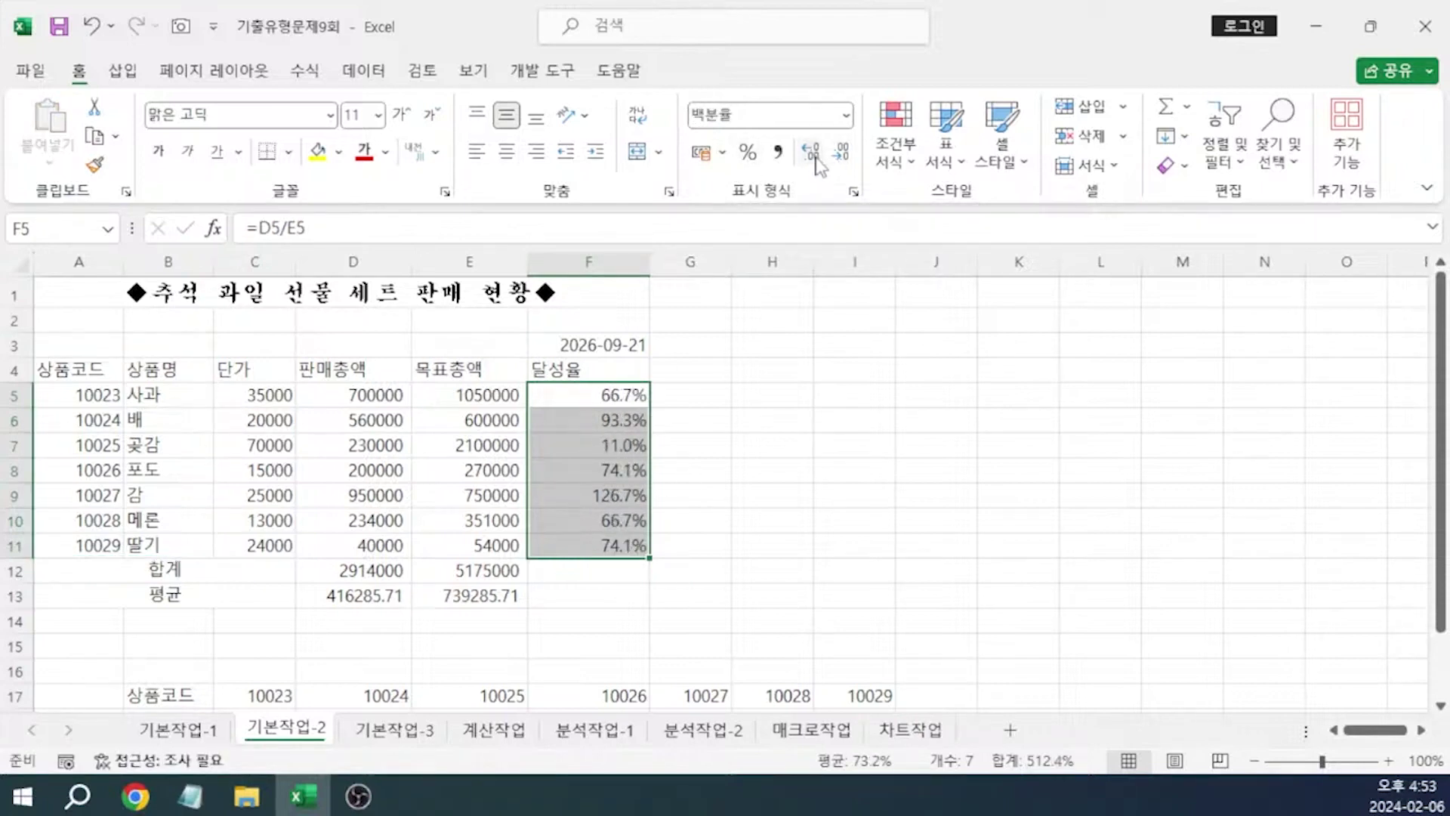
click(813, 155)
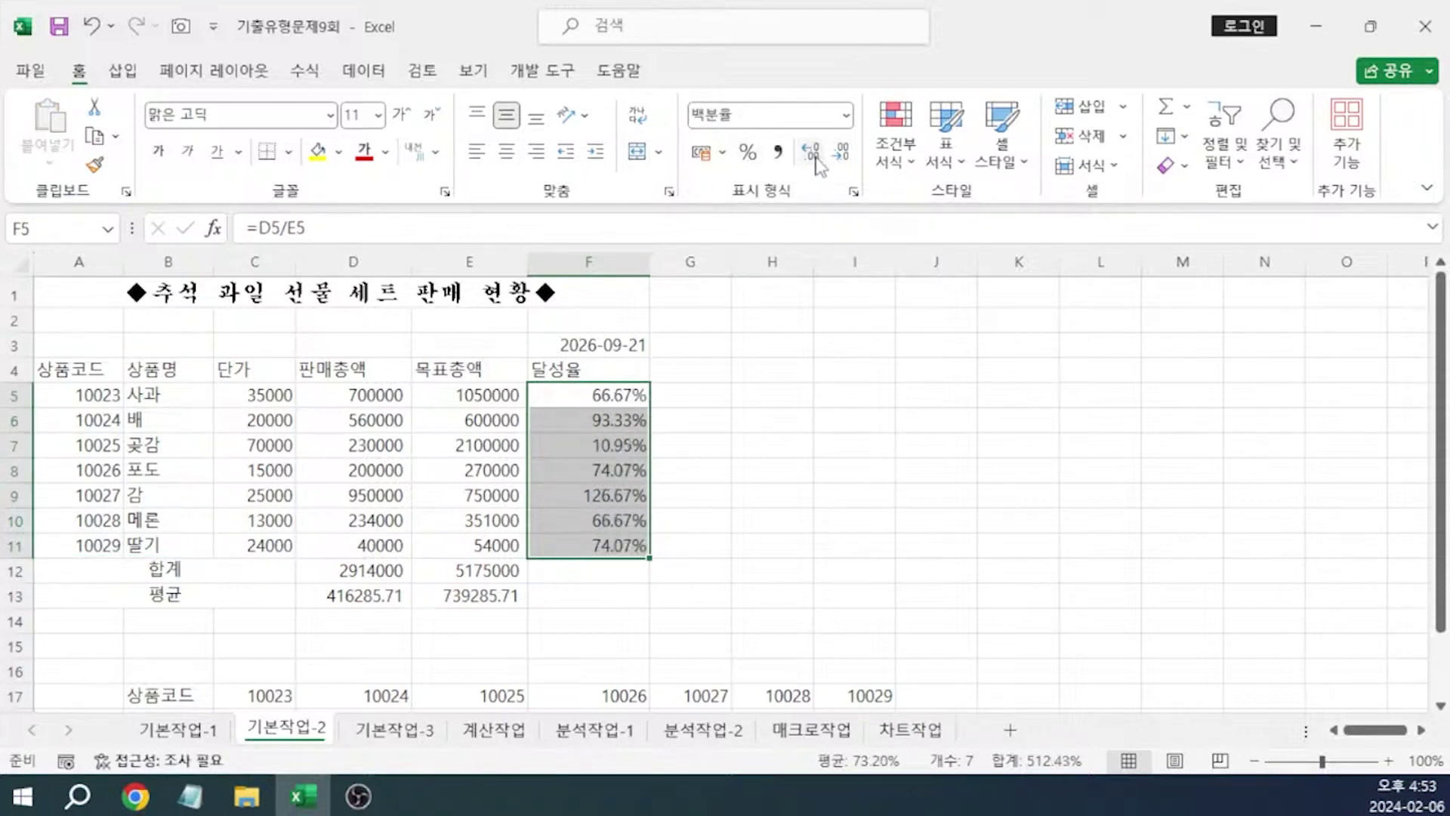
click(851, 189)
click(665, 57)
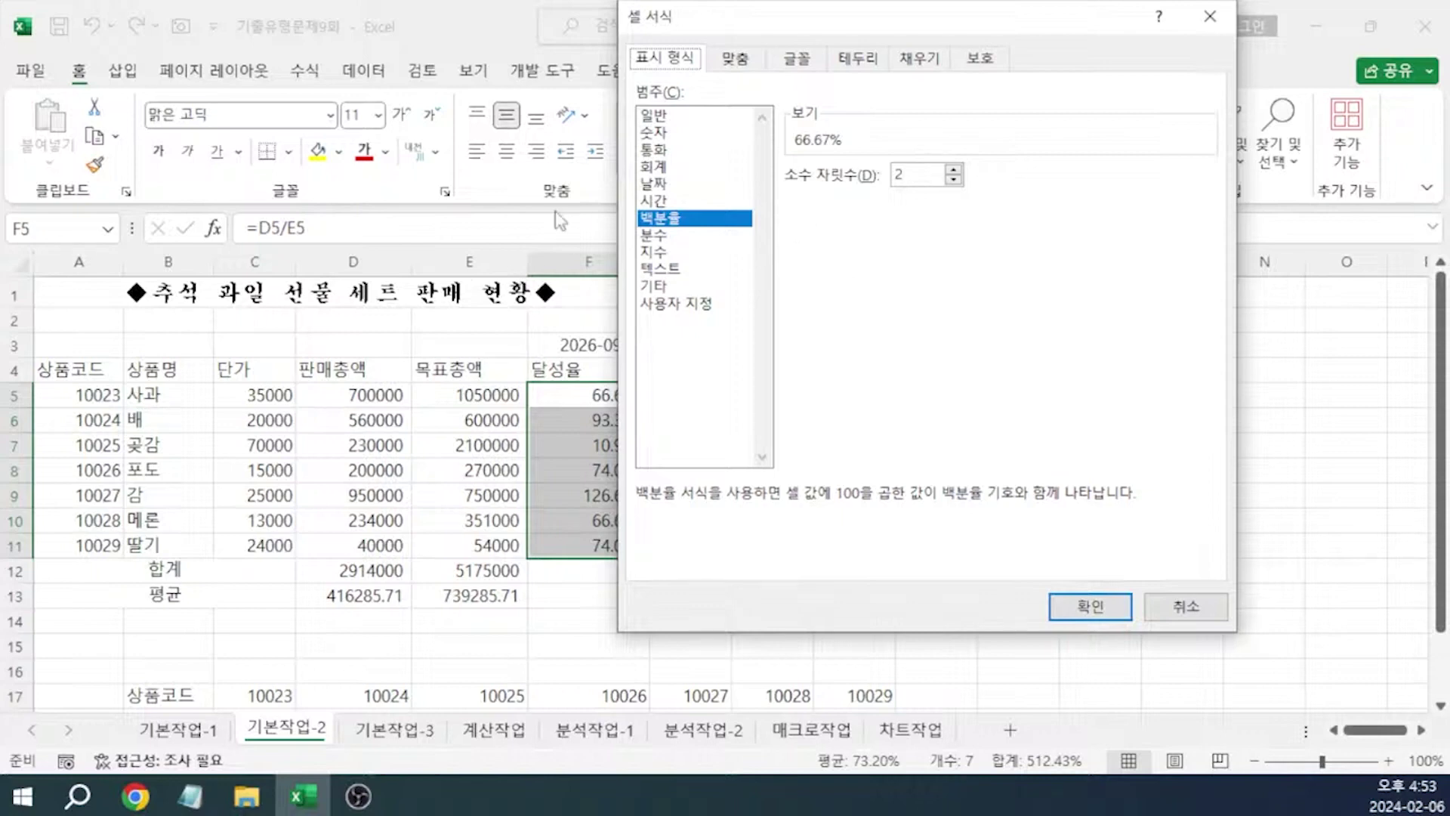
key(Return)
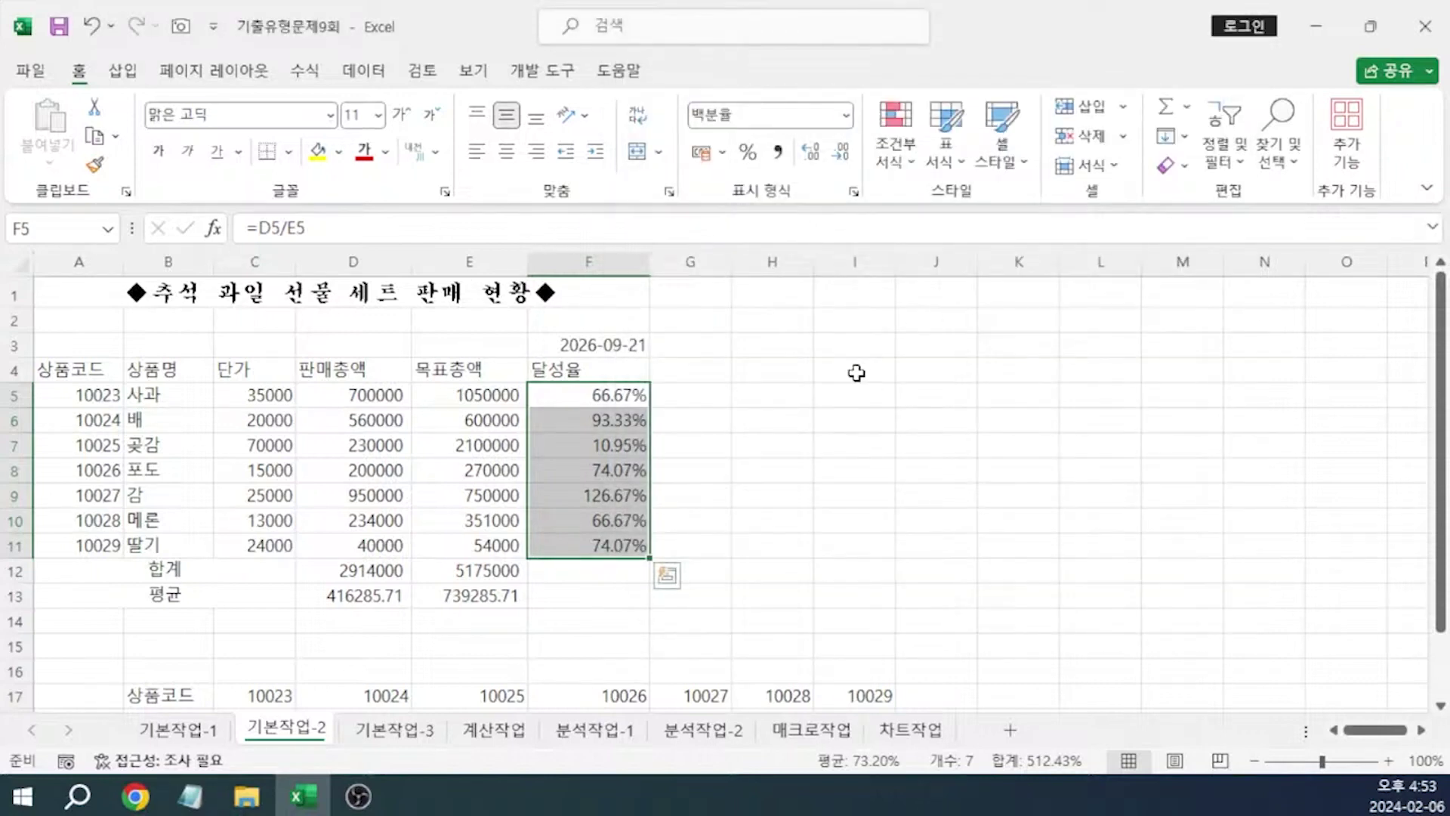
Apply the comma style to the amounts in C5:E11 and D12:E13
click(266, 399)
drag(266, 398, 483, 542)
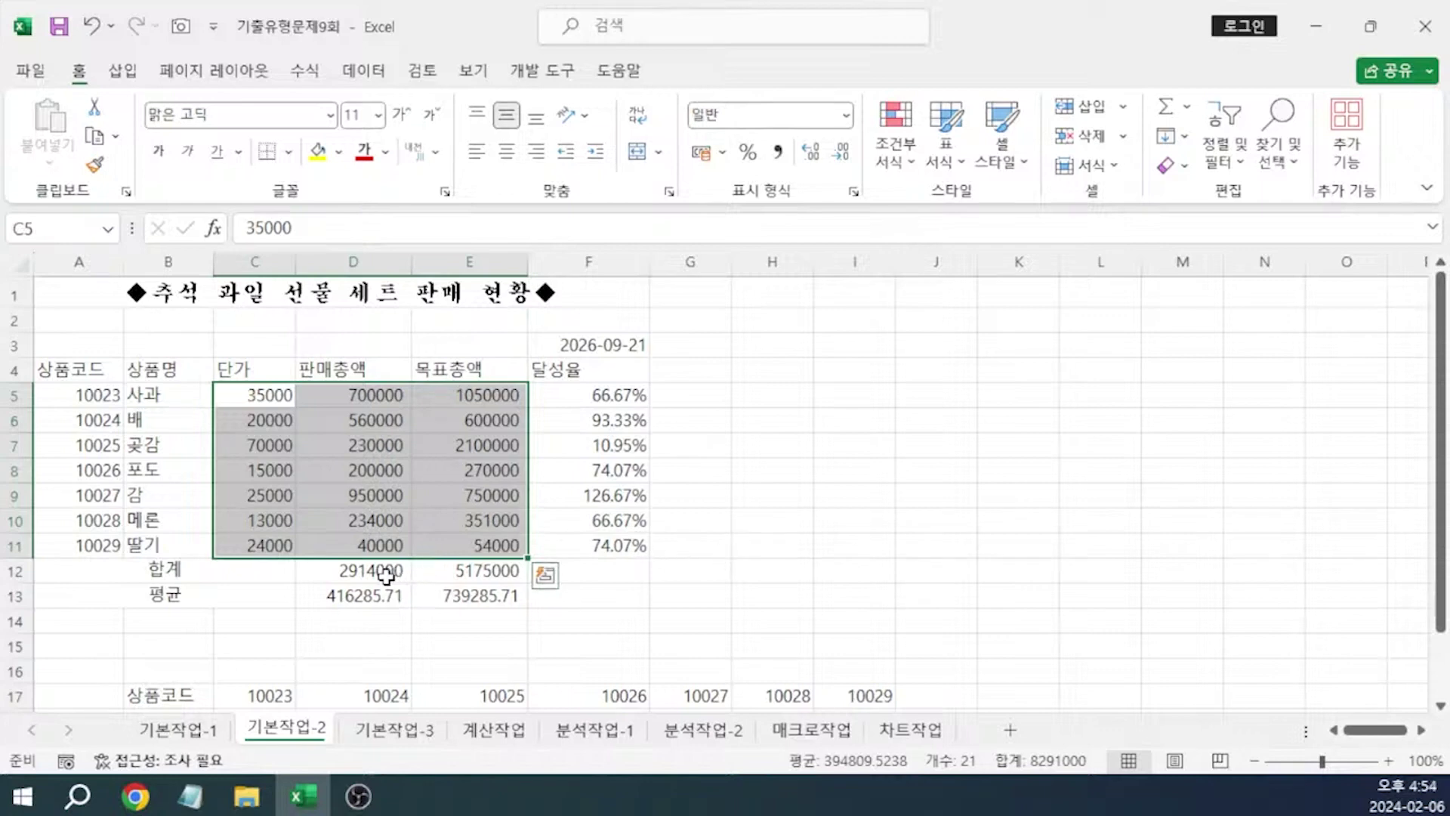
ctrl+drag(394, 576, 455, 599)
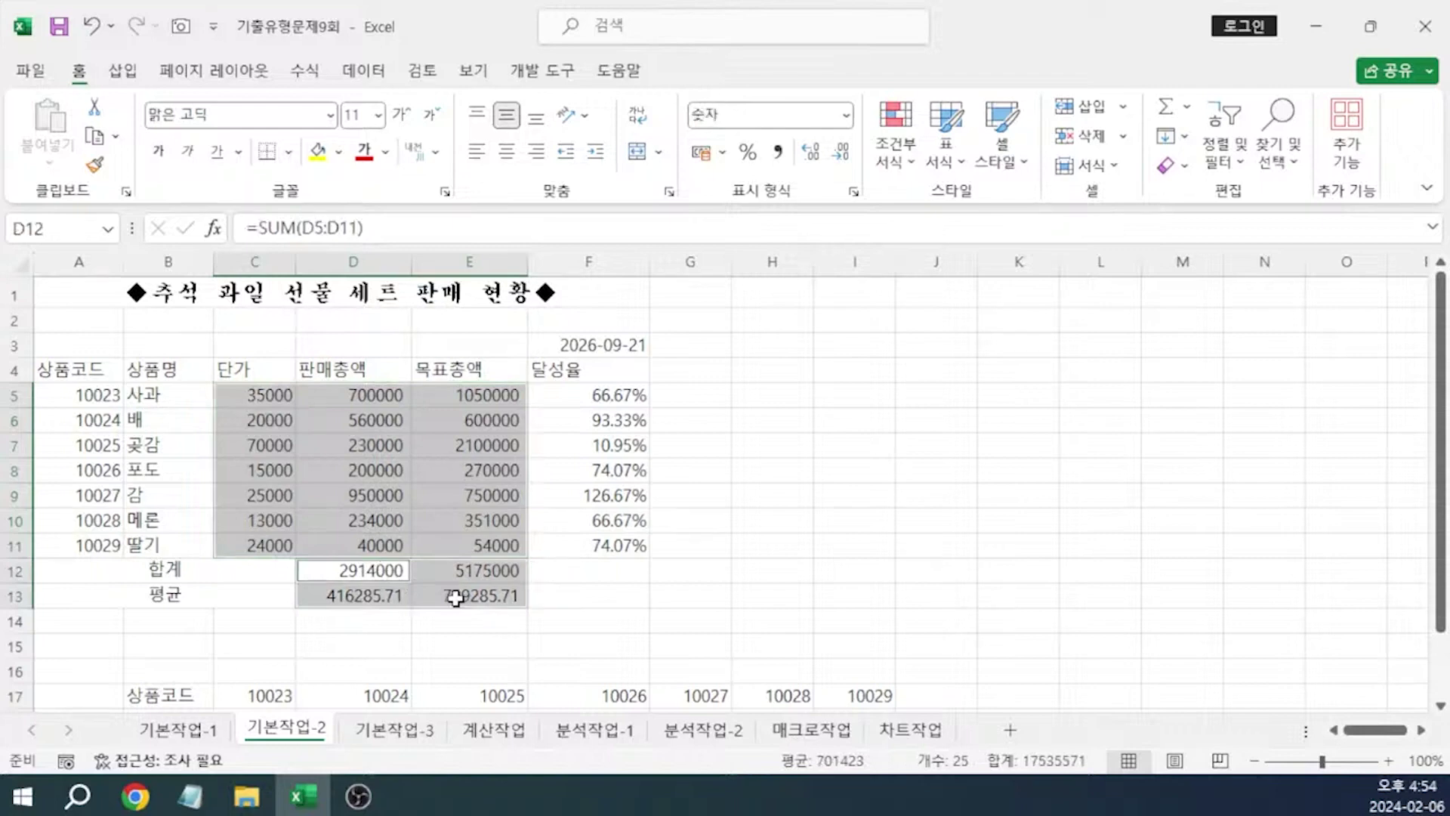
click(778, 152)
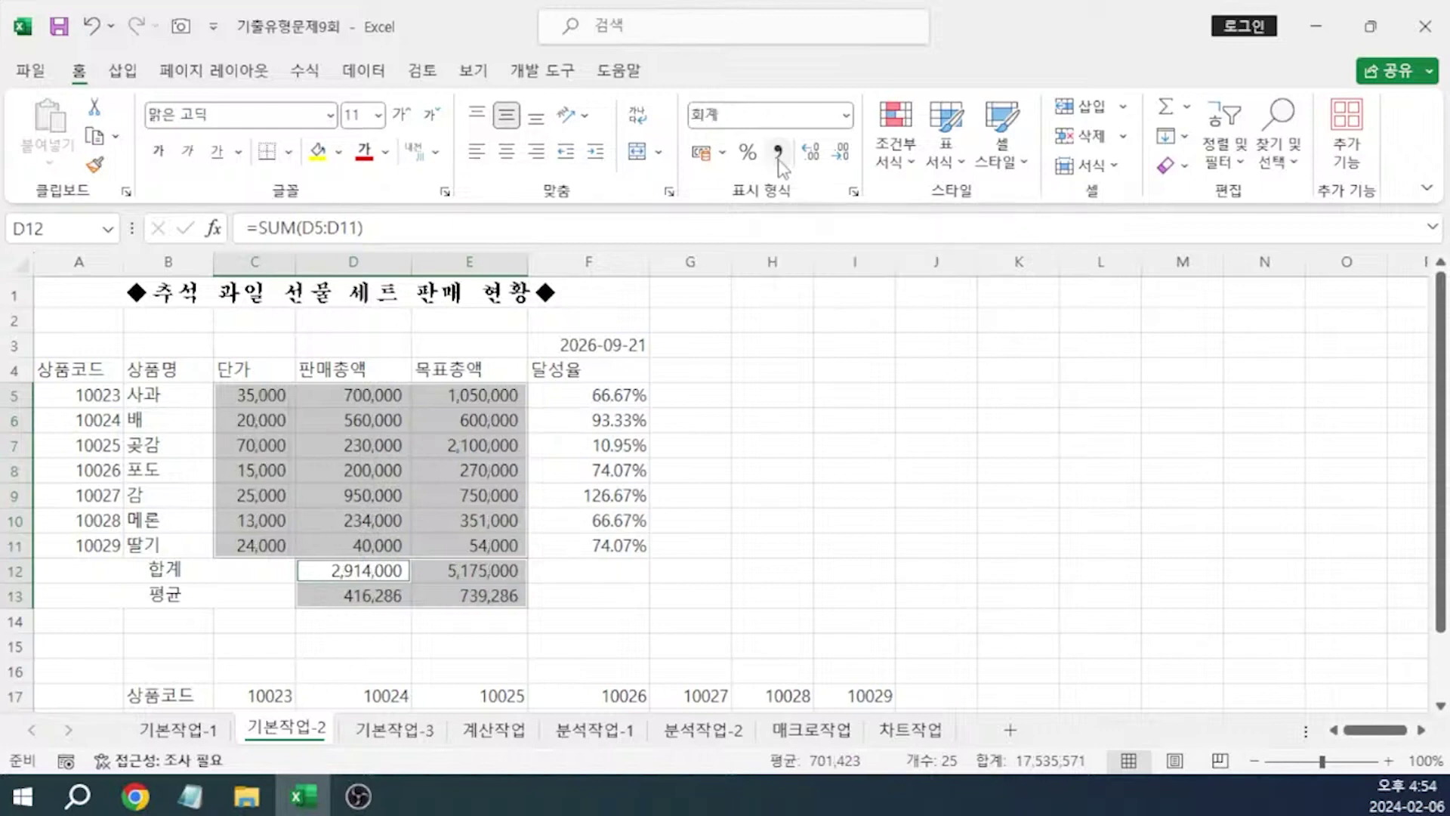
Apply all borders (모든 테두리) to the sales table range A4:F13
click(888, 486)
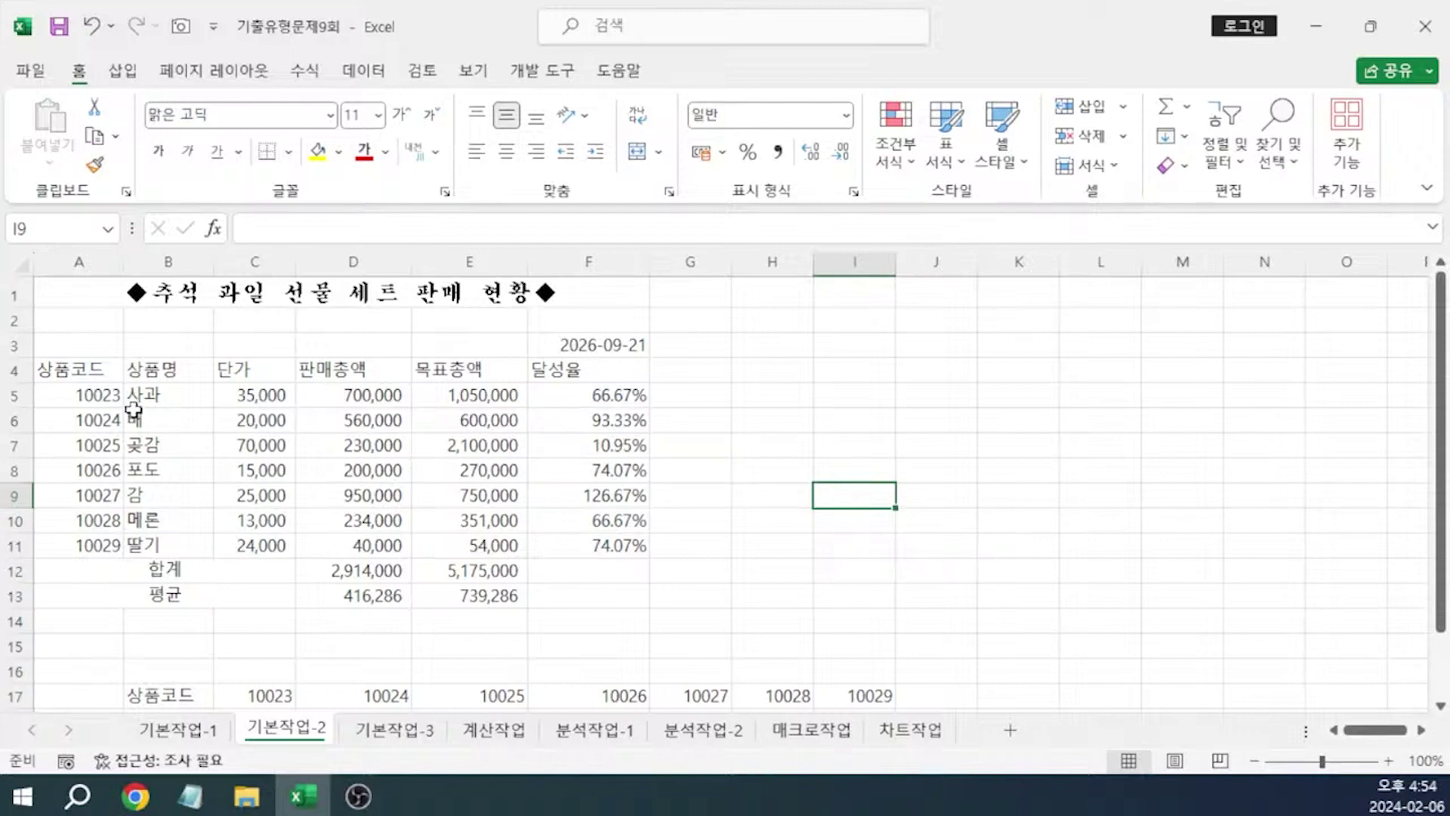
drag(85, 370, 596, 608)
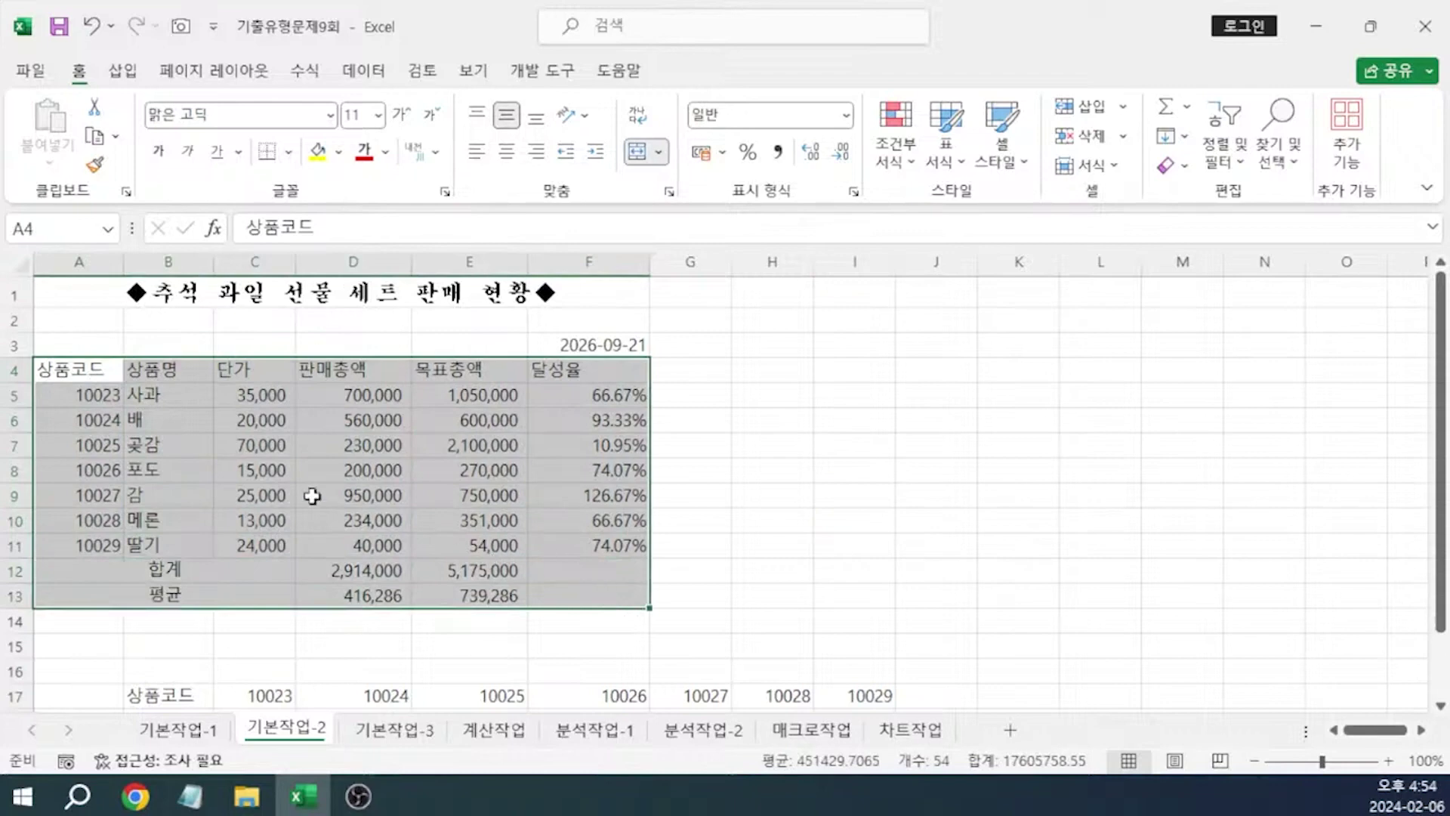
click(288, 151)
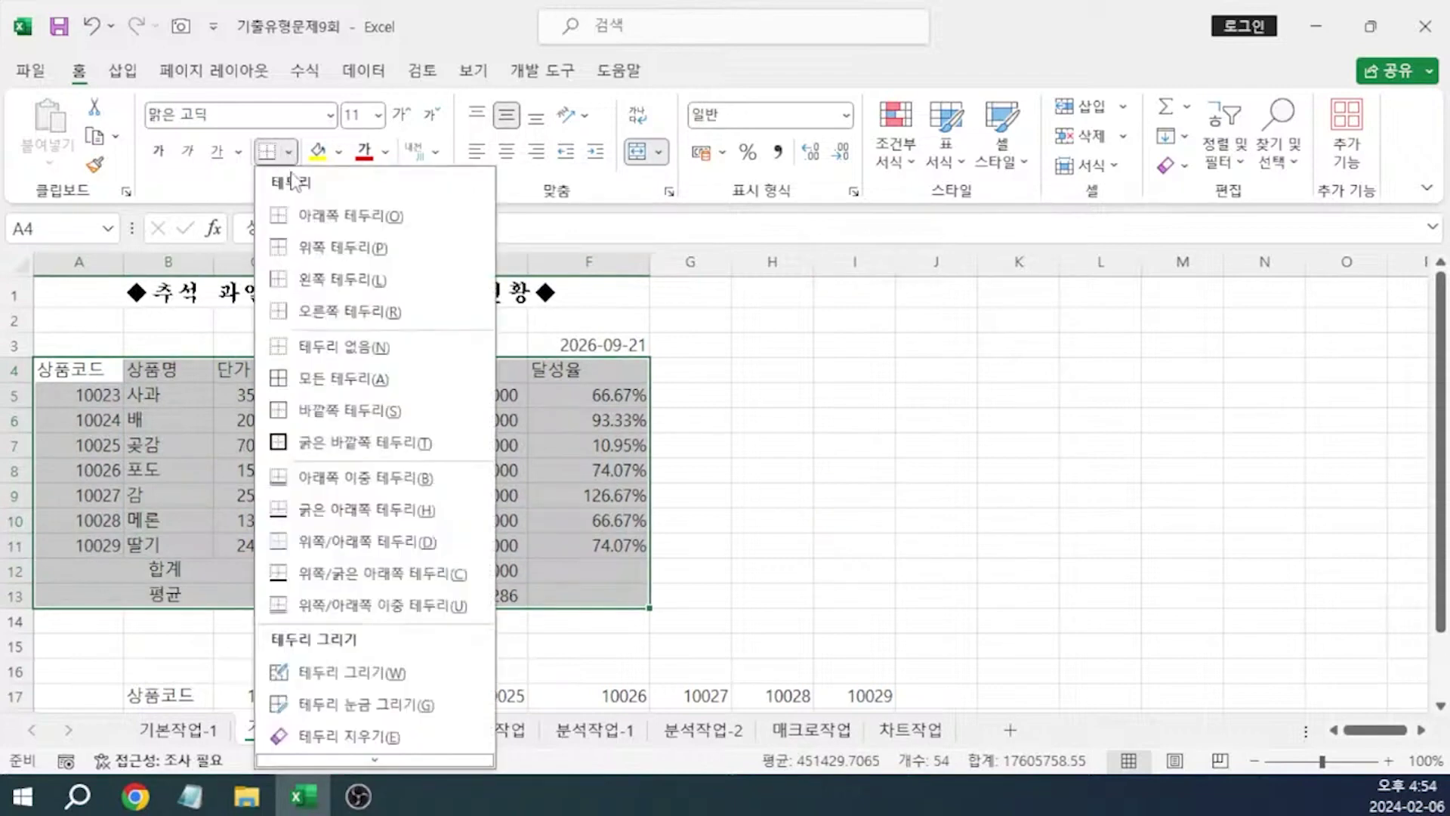
click(354, 385)
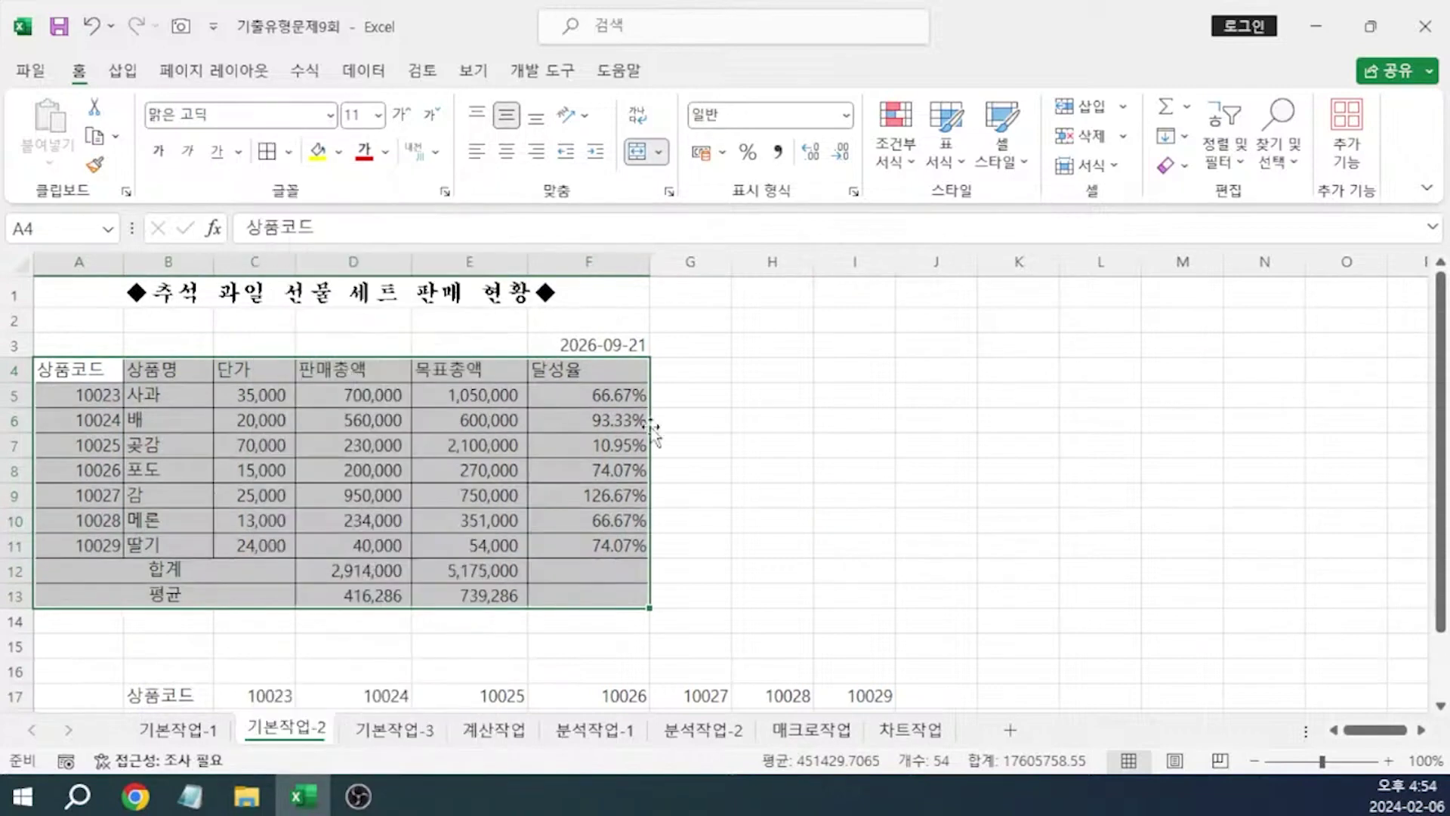
click(863, 472)
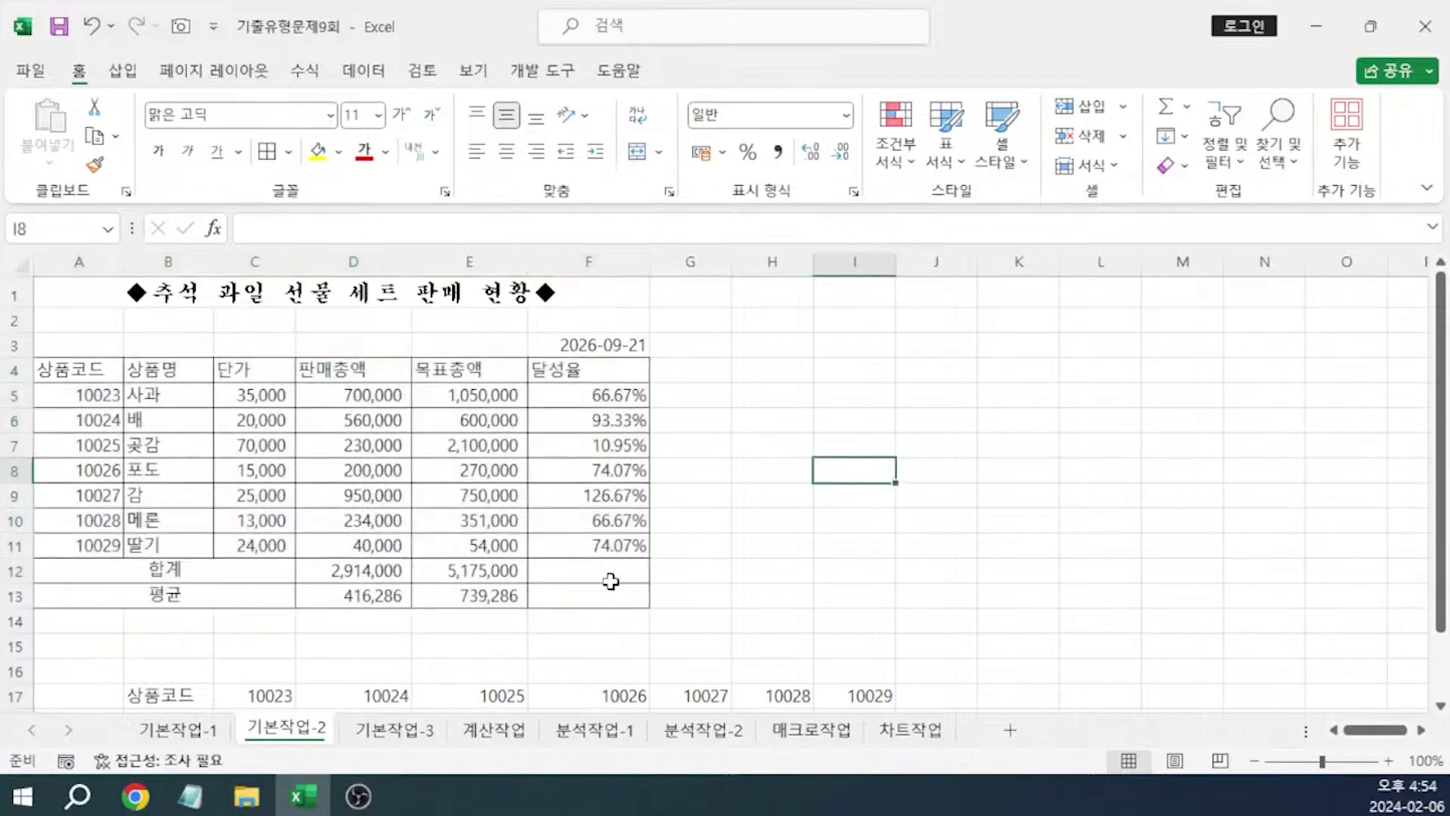
Fill the empty cells F12:F13 with a / shaped diagonal border through the cell format options
mouse_move(598, 567)
mouse_down()
mouse_move(592, 611)
mouse_move(602, 595)
mouse_up()
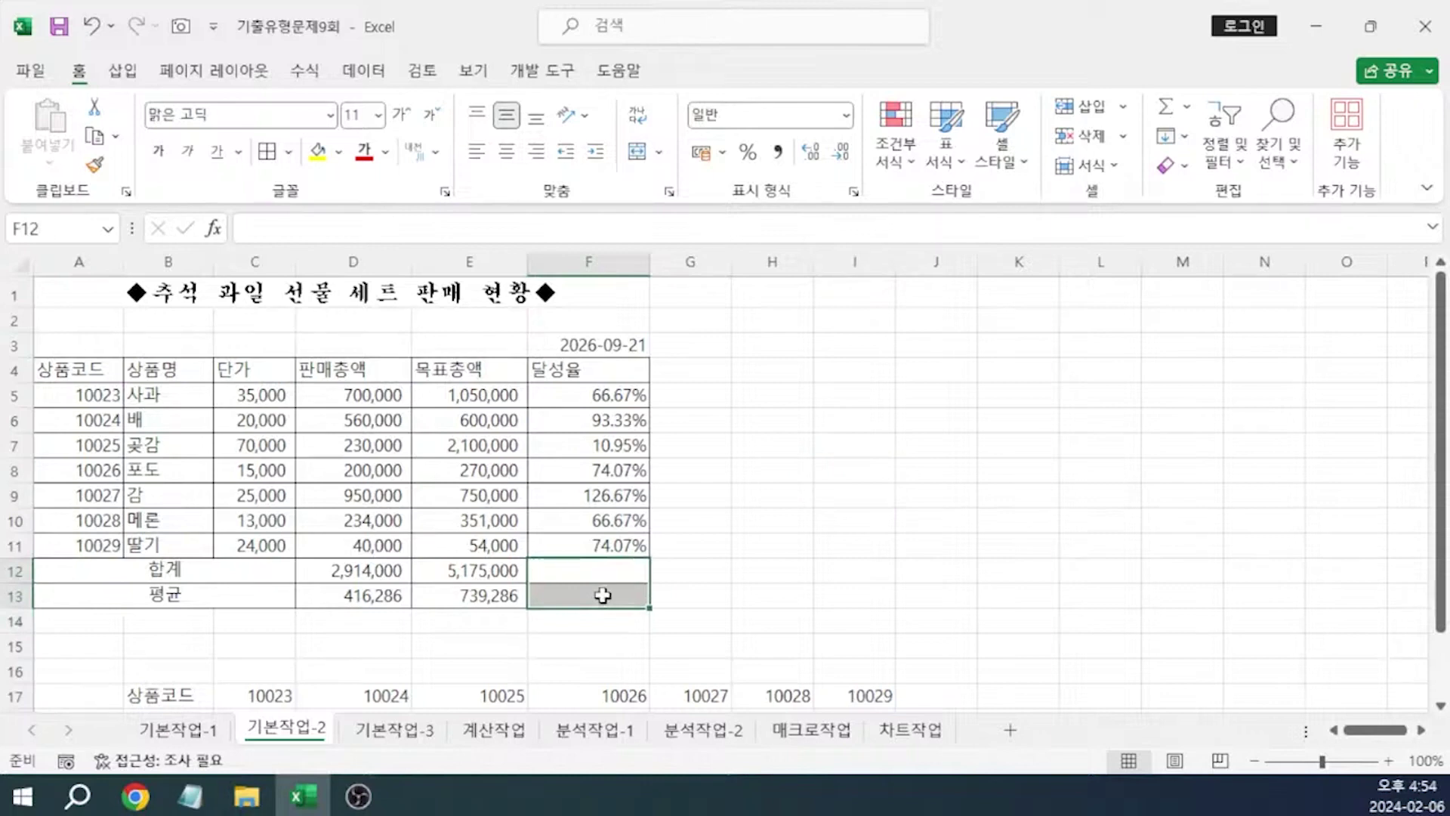
click(288, 154)
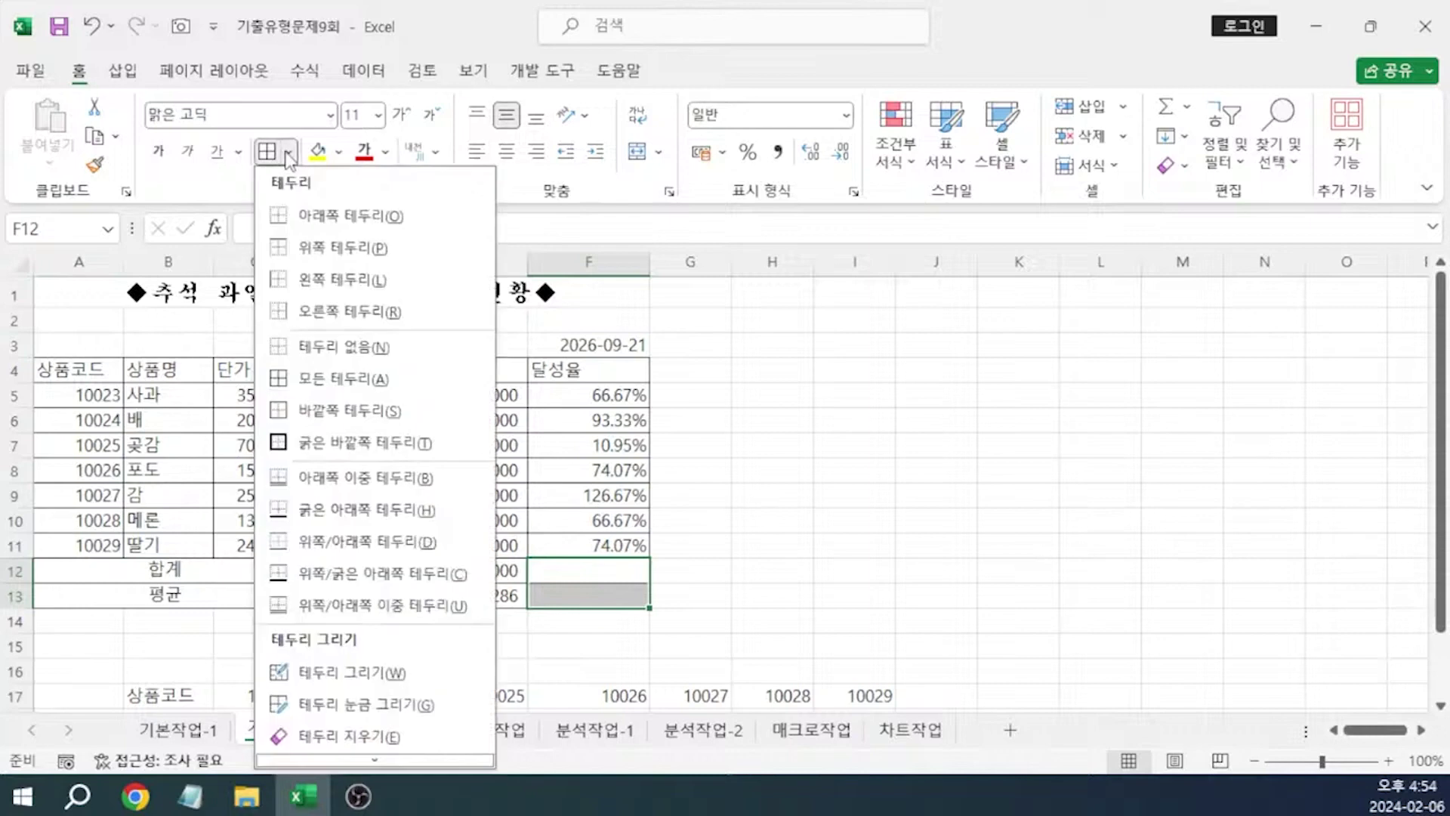
scroll(360, 755, down, 2)
click(355, 751)
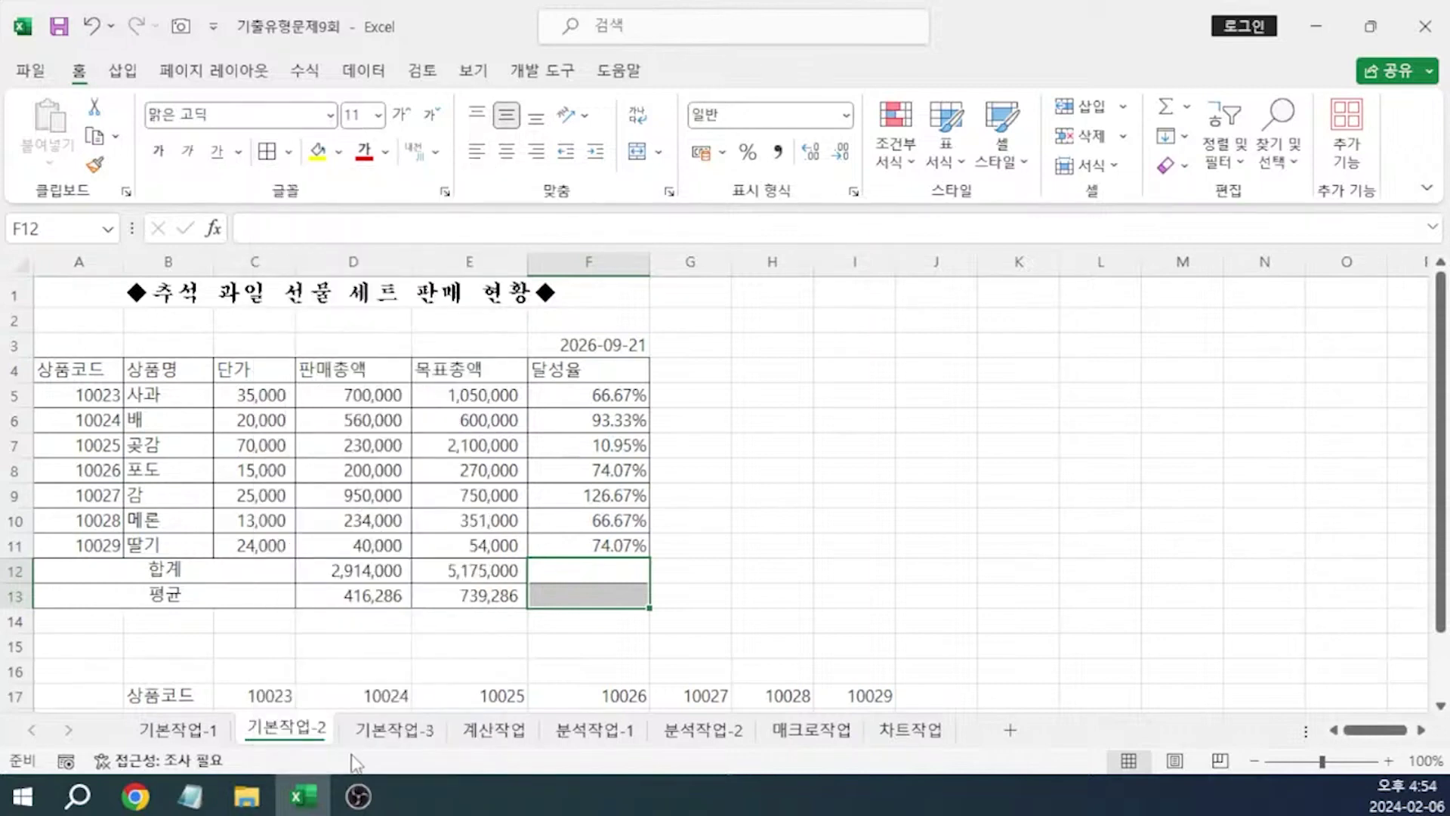
click(814, 370)
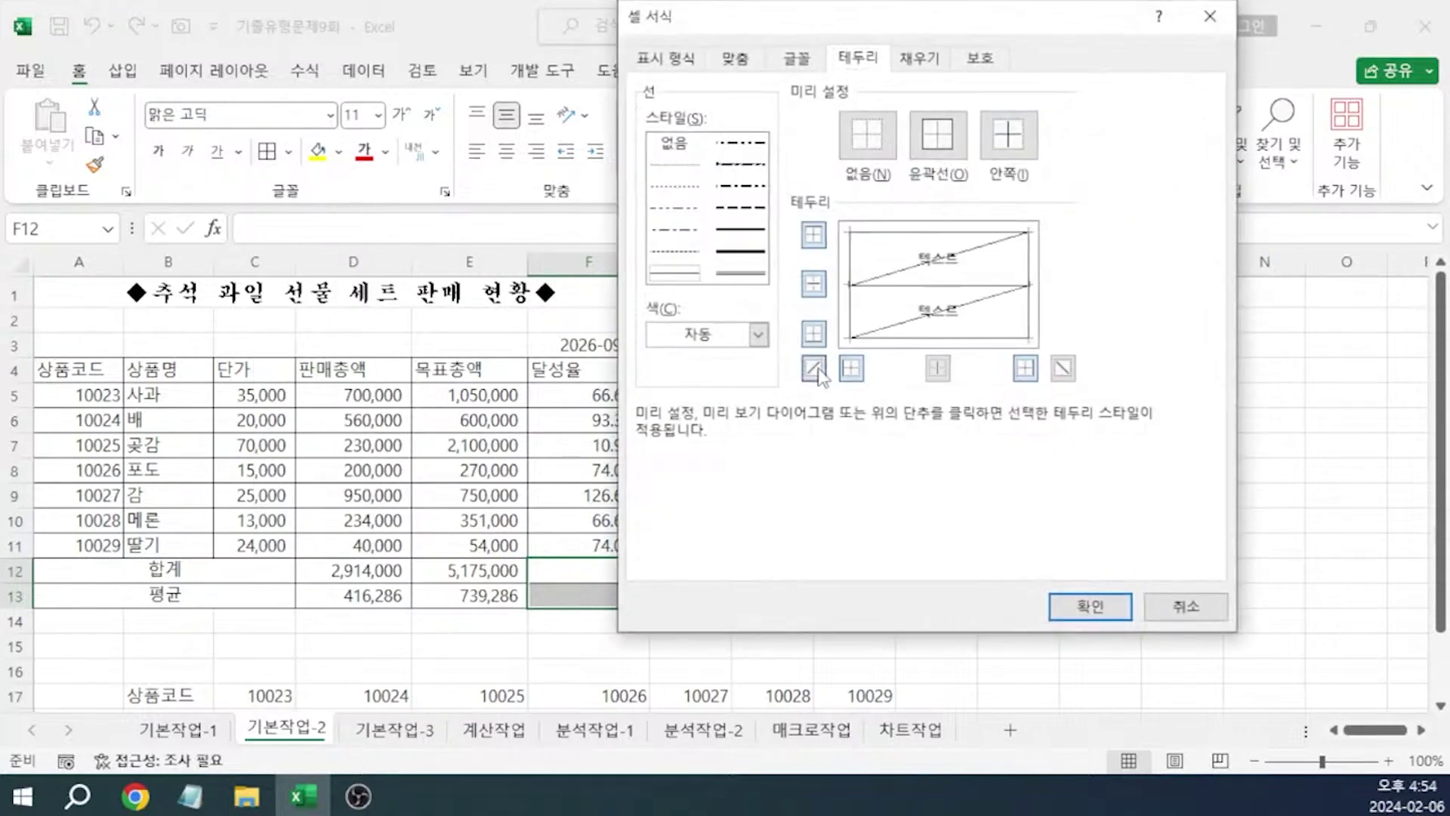
click(1112, 610)
click(975, 578)
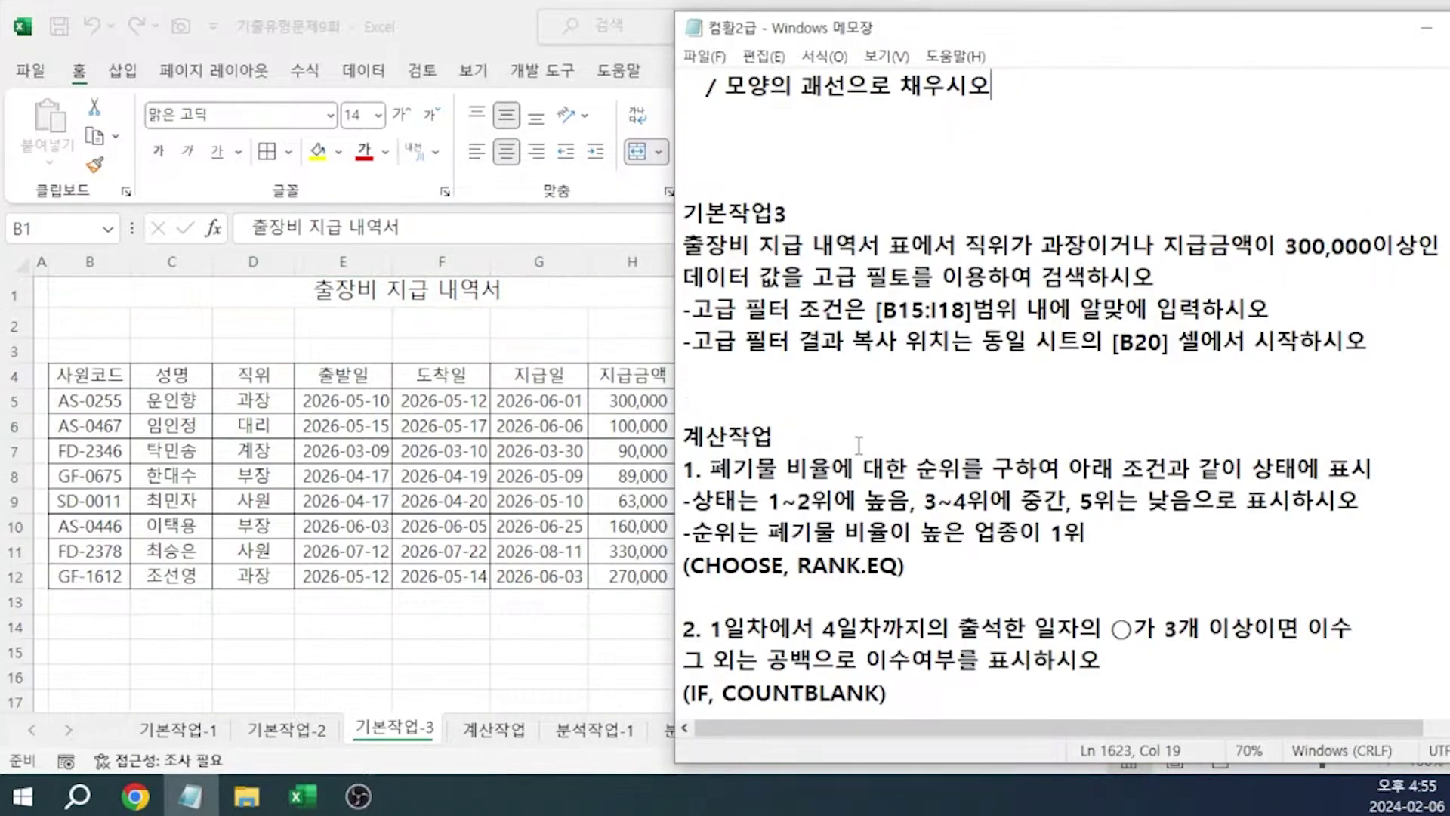
Read the 기본작업3 instructions and copy the 직위 header to B15 and the value 과장 to B16 as filter criteria
scroll(859, 450, down, 2)
scroll(860, 449, up, 2)
scroll(860, 450, down, 1)
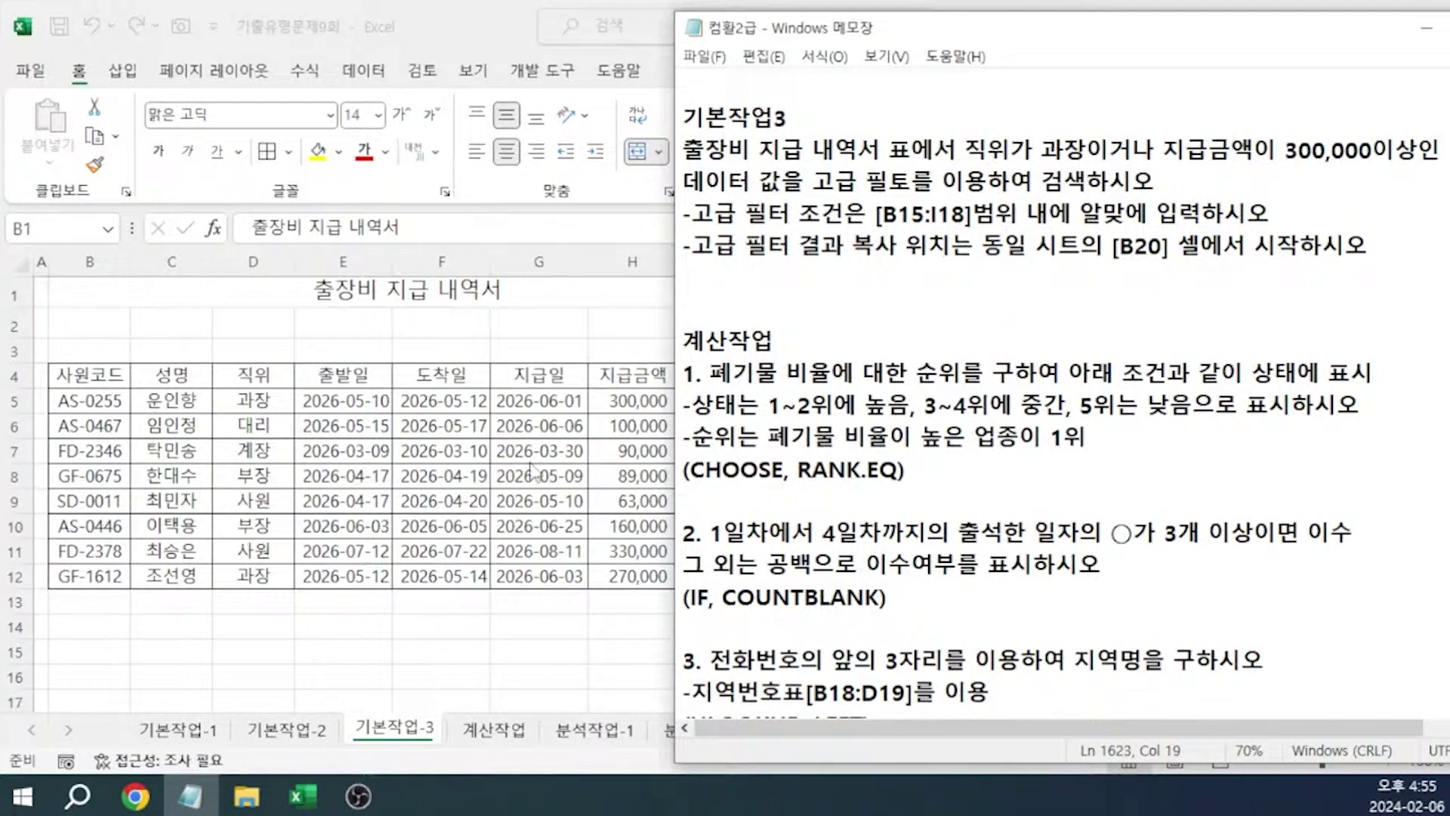
click(262, 385)
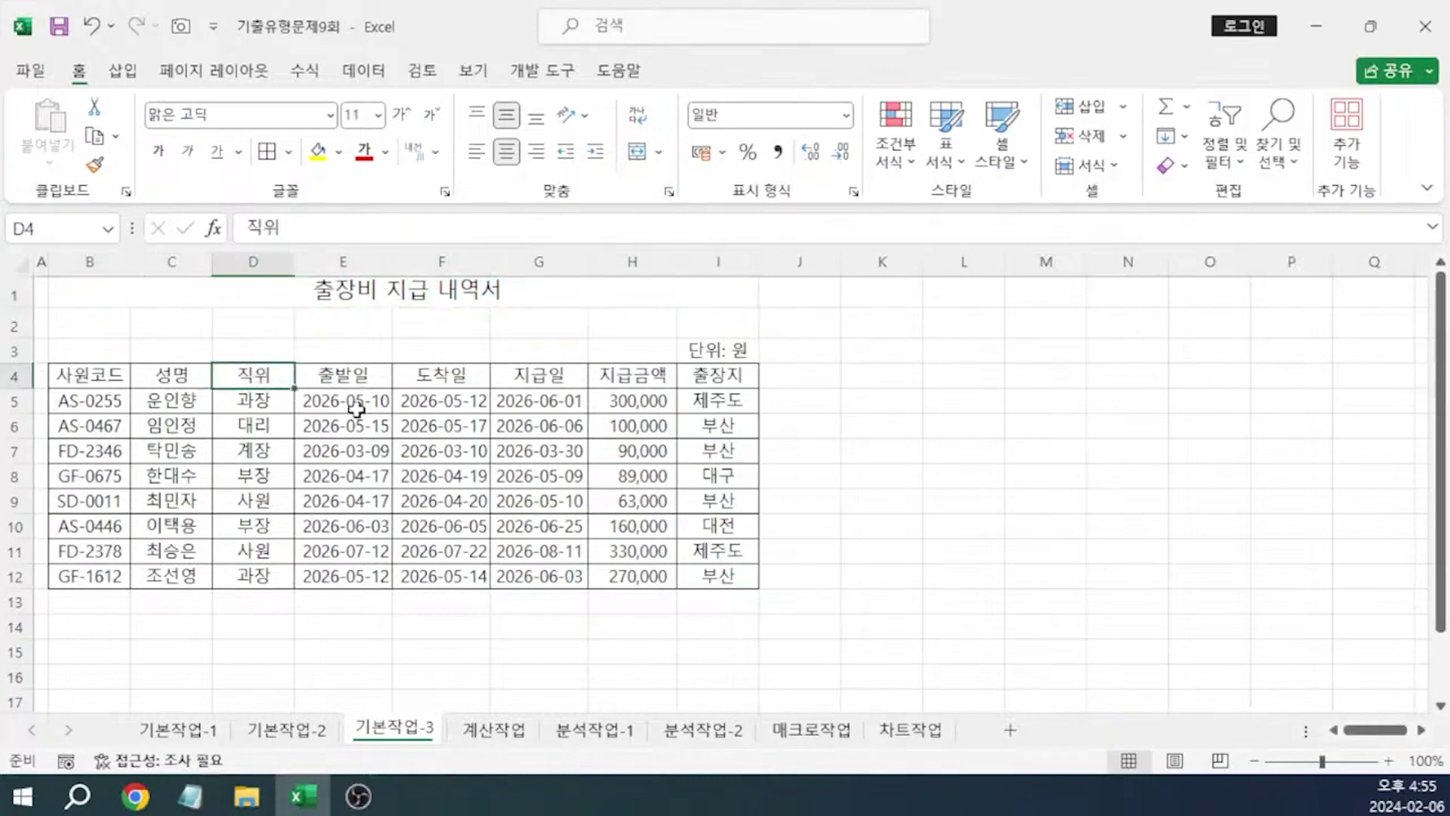
key(ctrl+c)
click(107, 650)
key(ctrl+v)
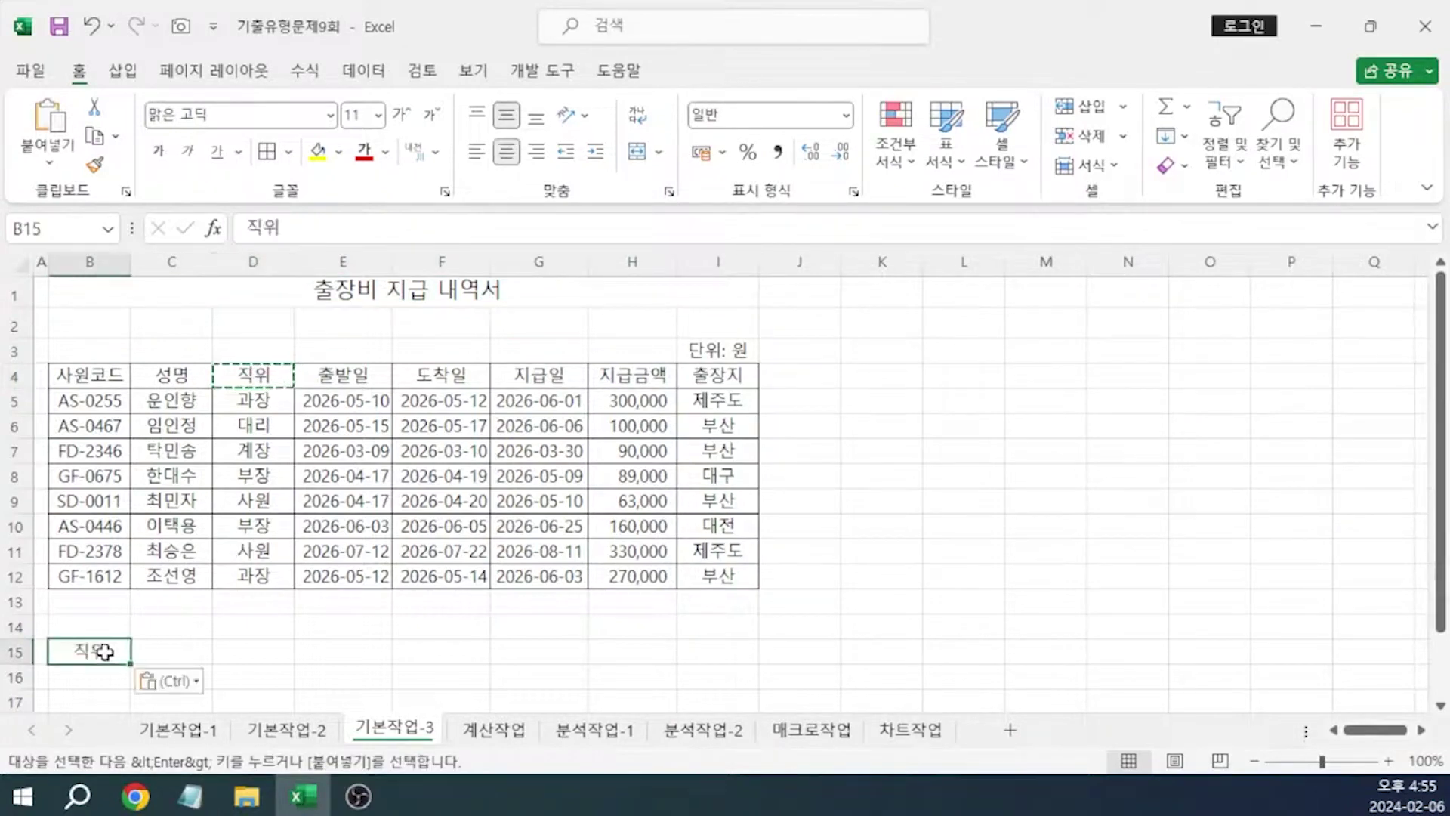
click(249, 402)
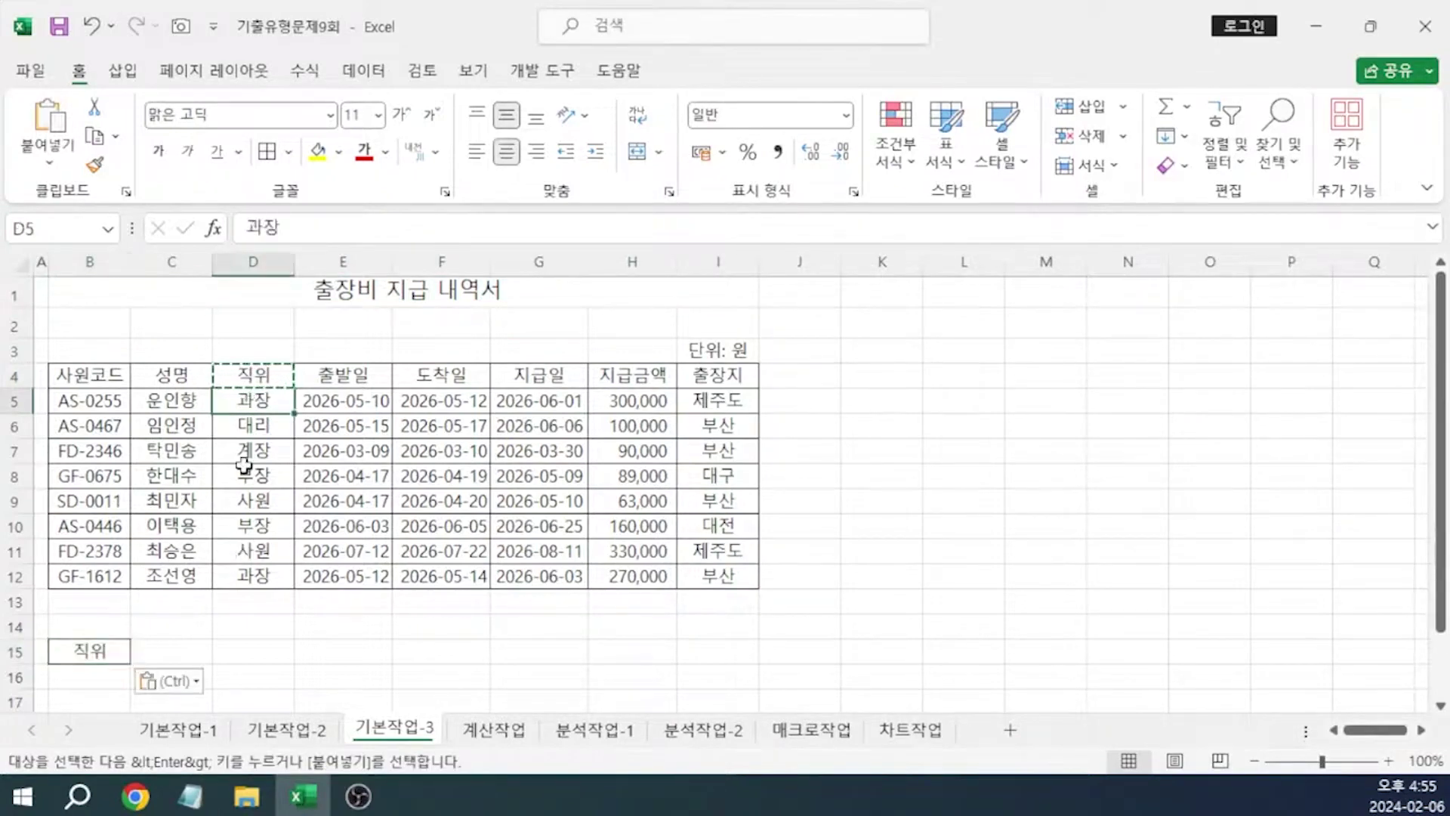
key(ctrl+c)
click(94, 676)
key(ctrl+v)
Copy the 지급금액 header to C15 and enter the condition >=300000 in C17, one row below the 과장 criterion
click(174, 651)
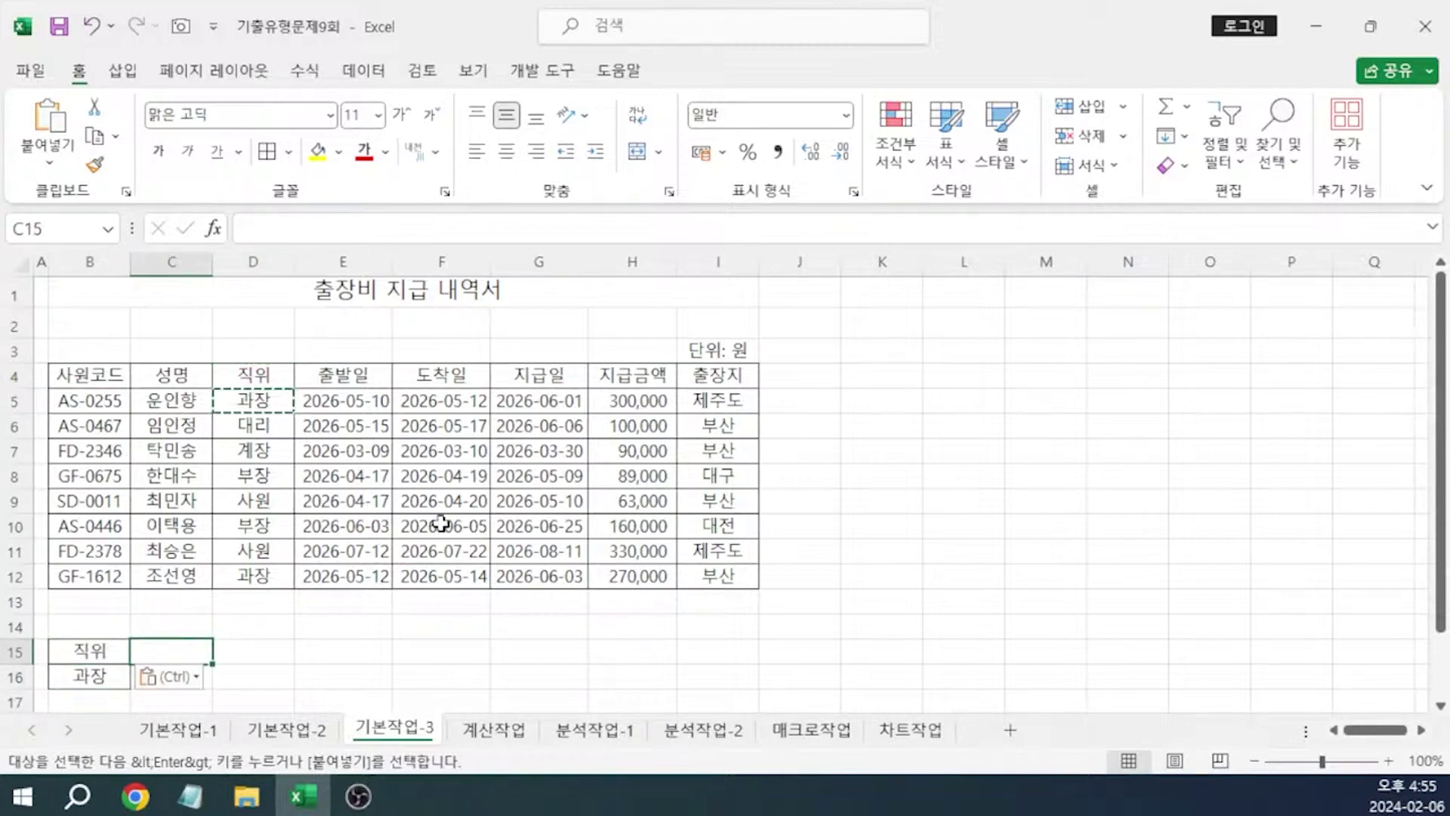
click(615, 377)
key(ctrl+c)
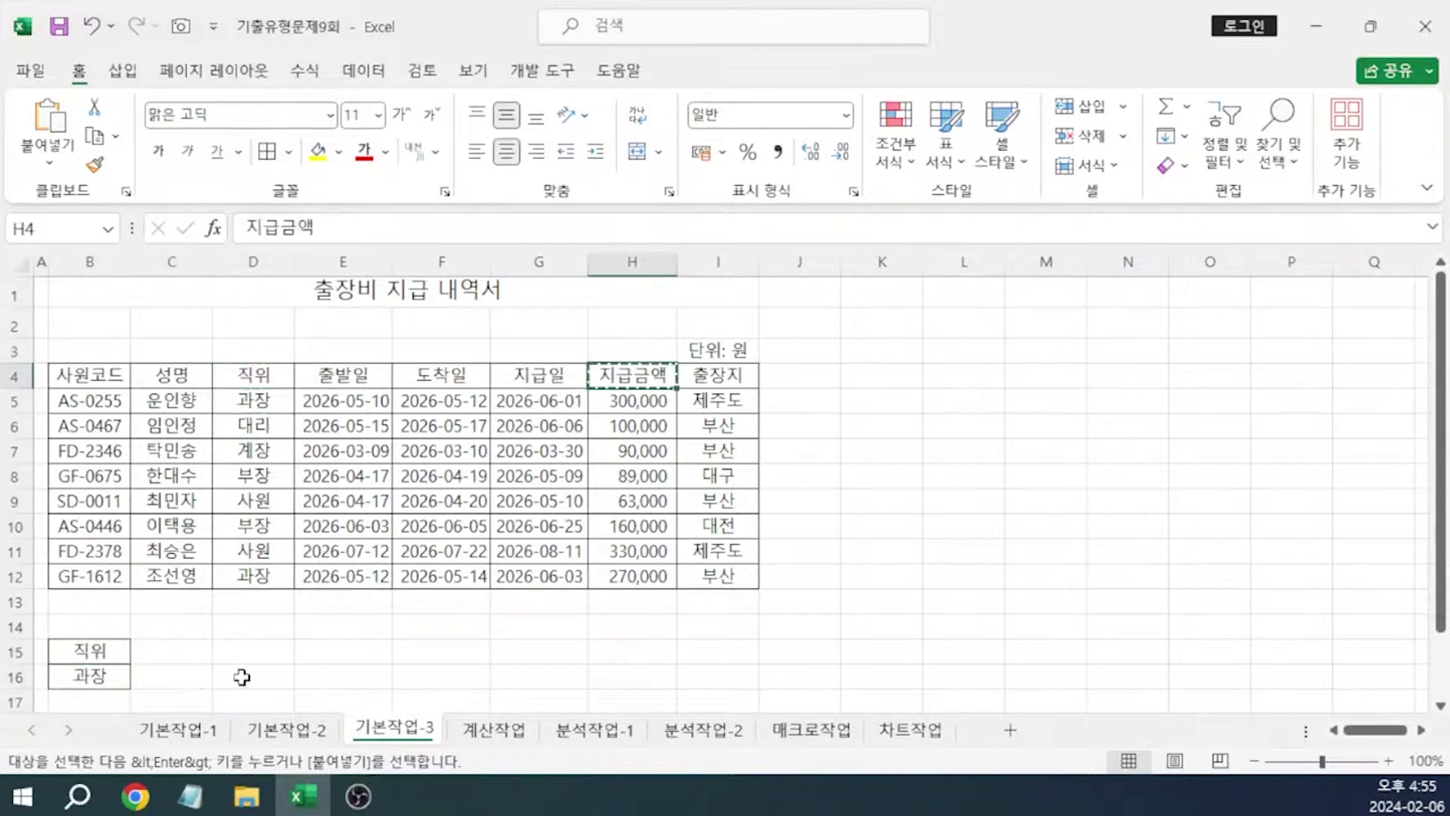
click(158, 642)
key(ctrl+v)
scroll(158, 643, down, 1)
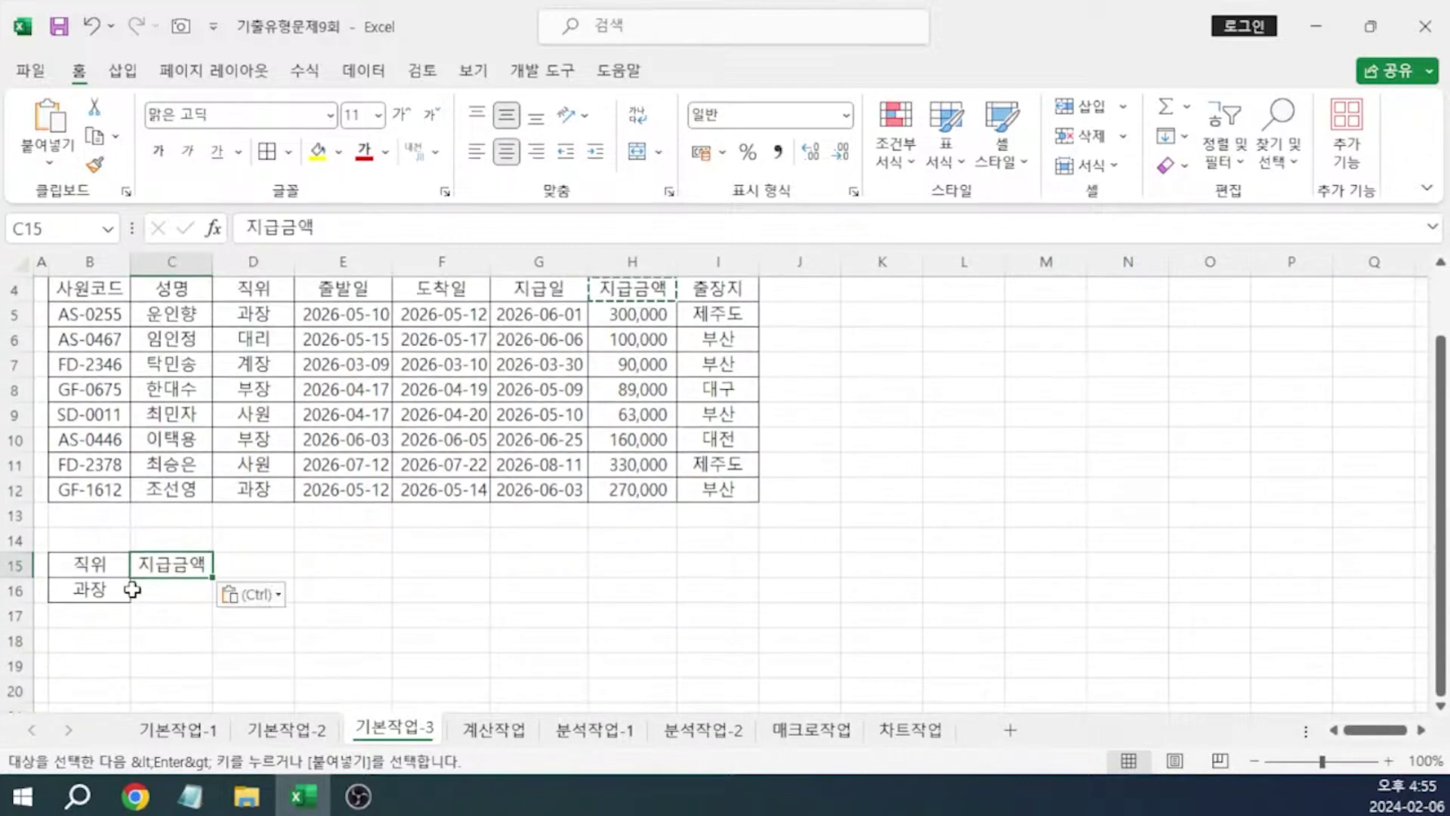
click(158, 619)
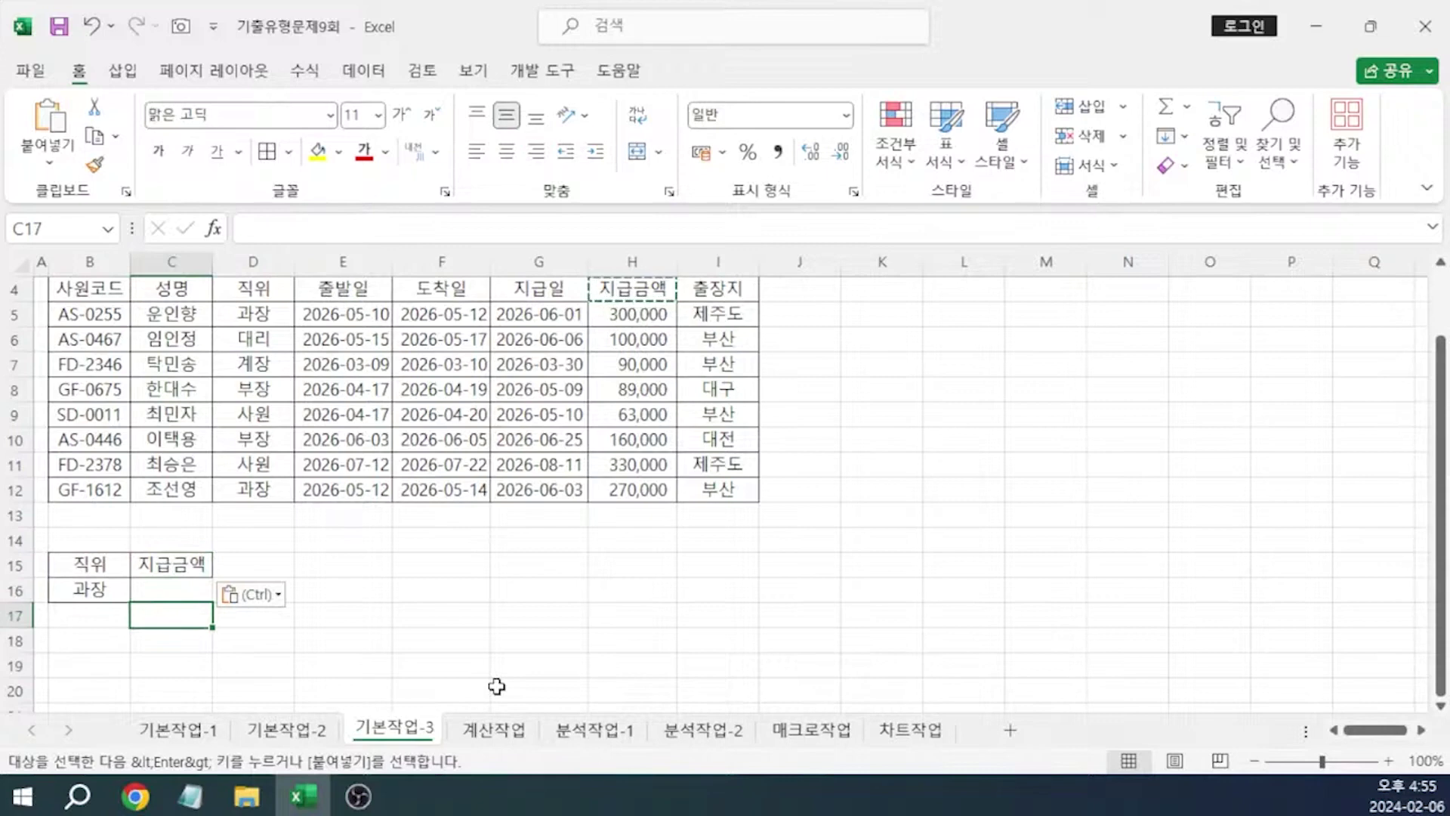
text(>)
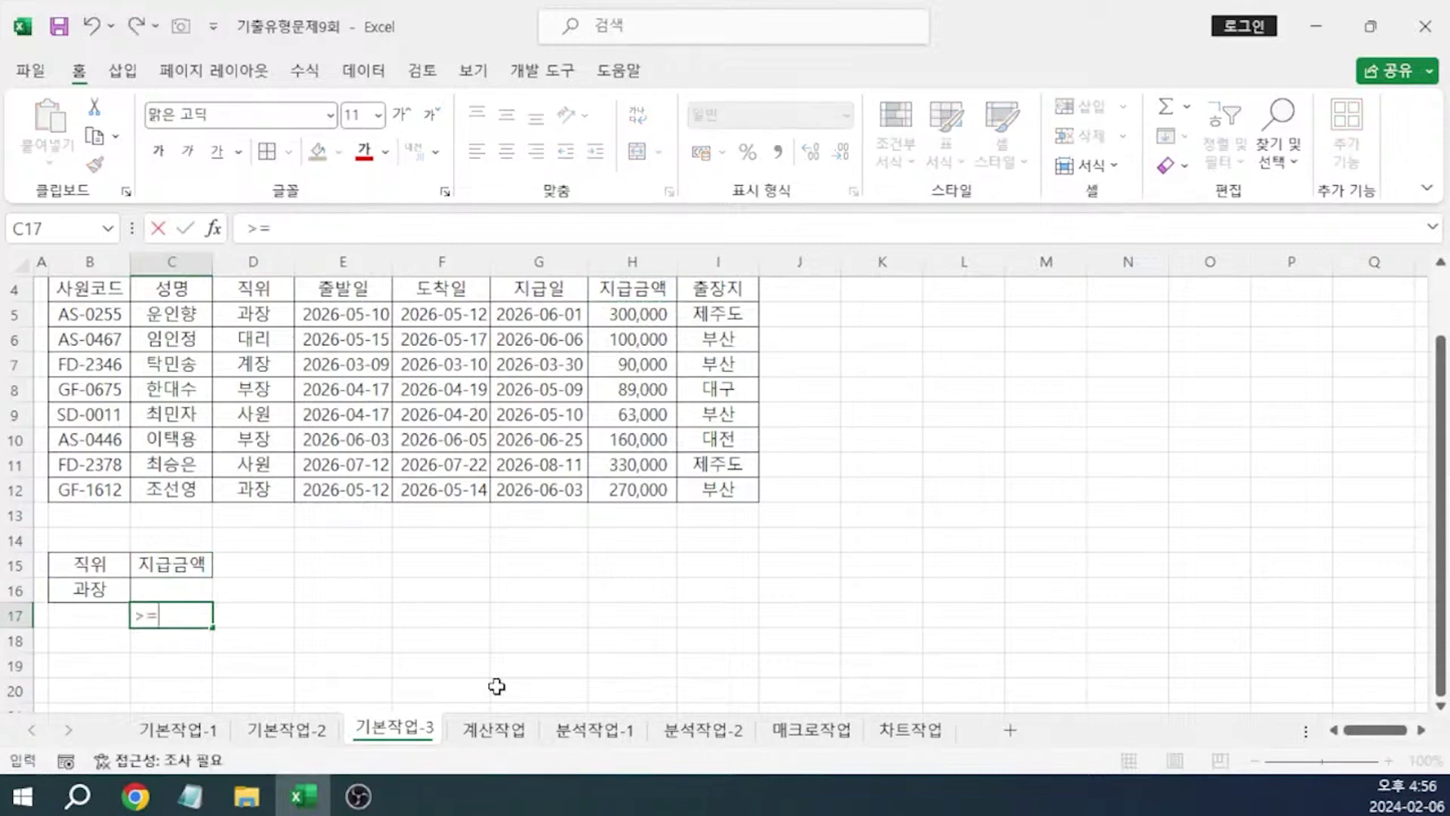
text(=300000)
key(Return)
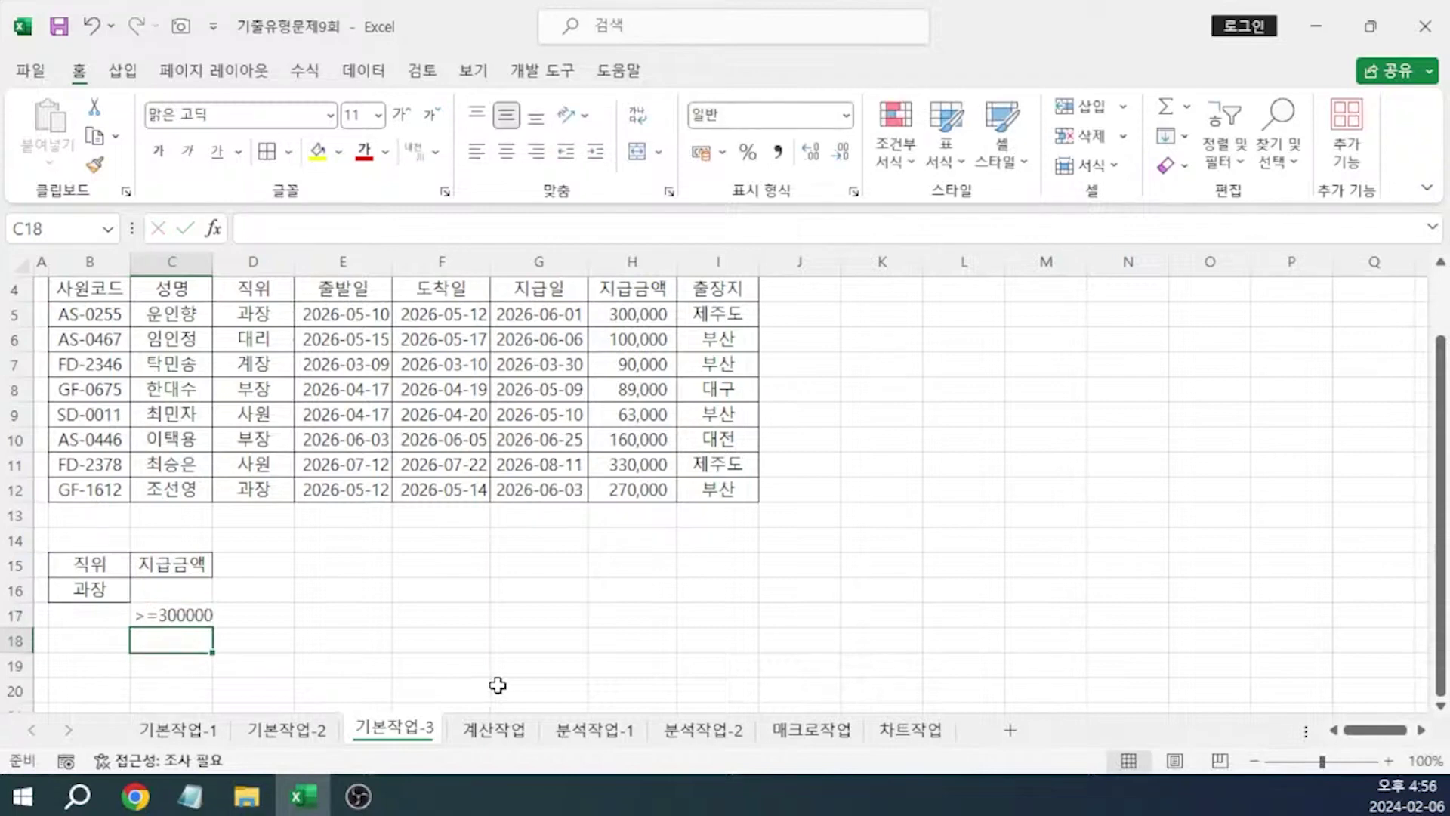
Start an advanced filter on the list range B4:I12 with B15:C17 as the criteria range
scroll(490, 653, up, 1)
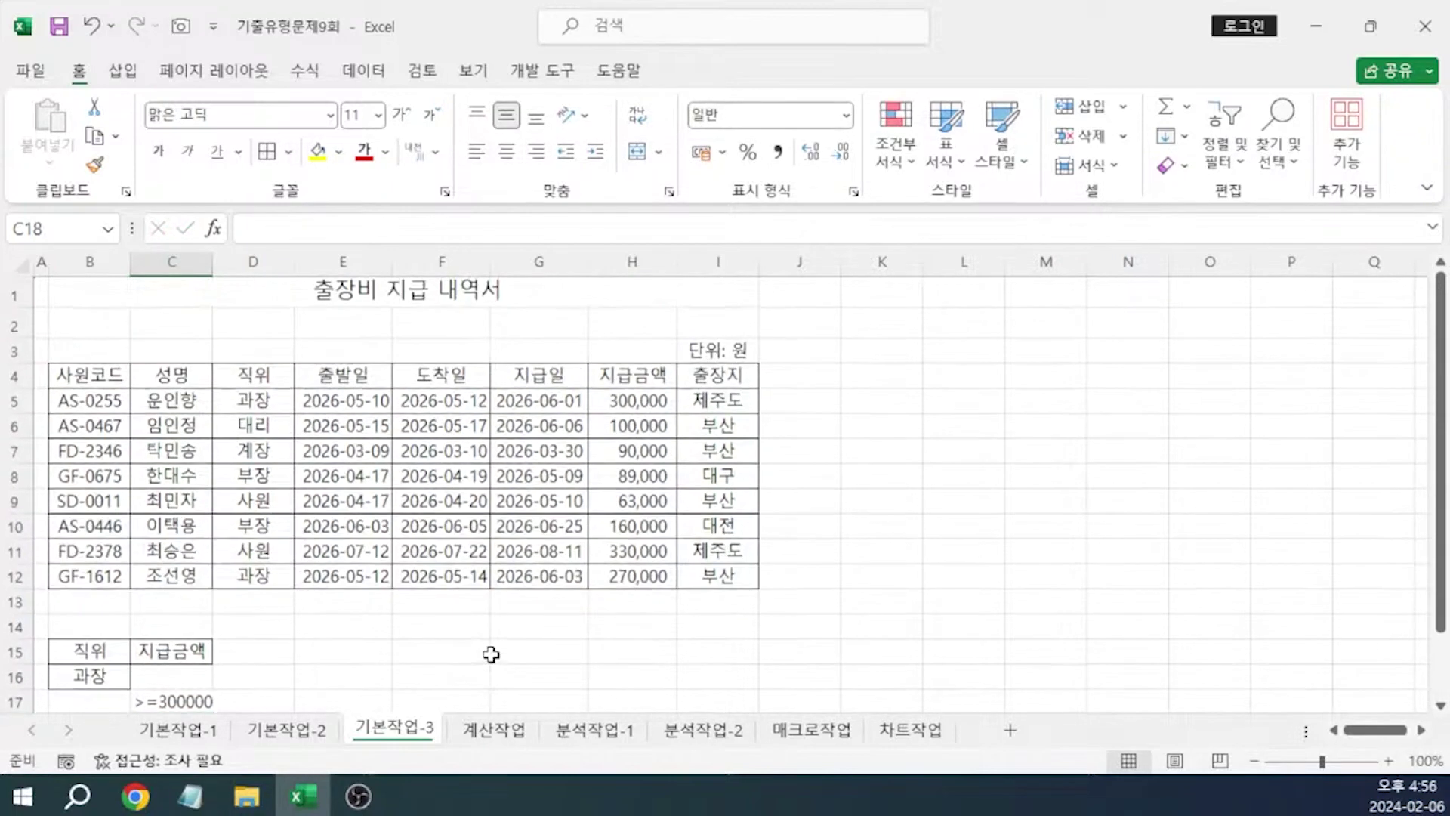
click(76, 384)
key(ctrl+shift+Right)
key(ctrl+shift+Down)
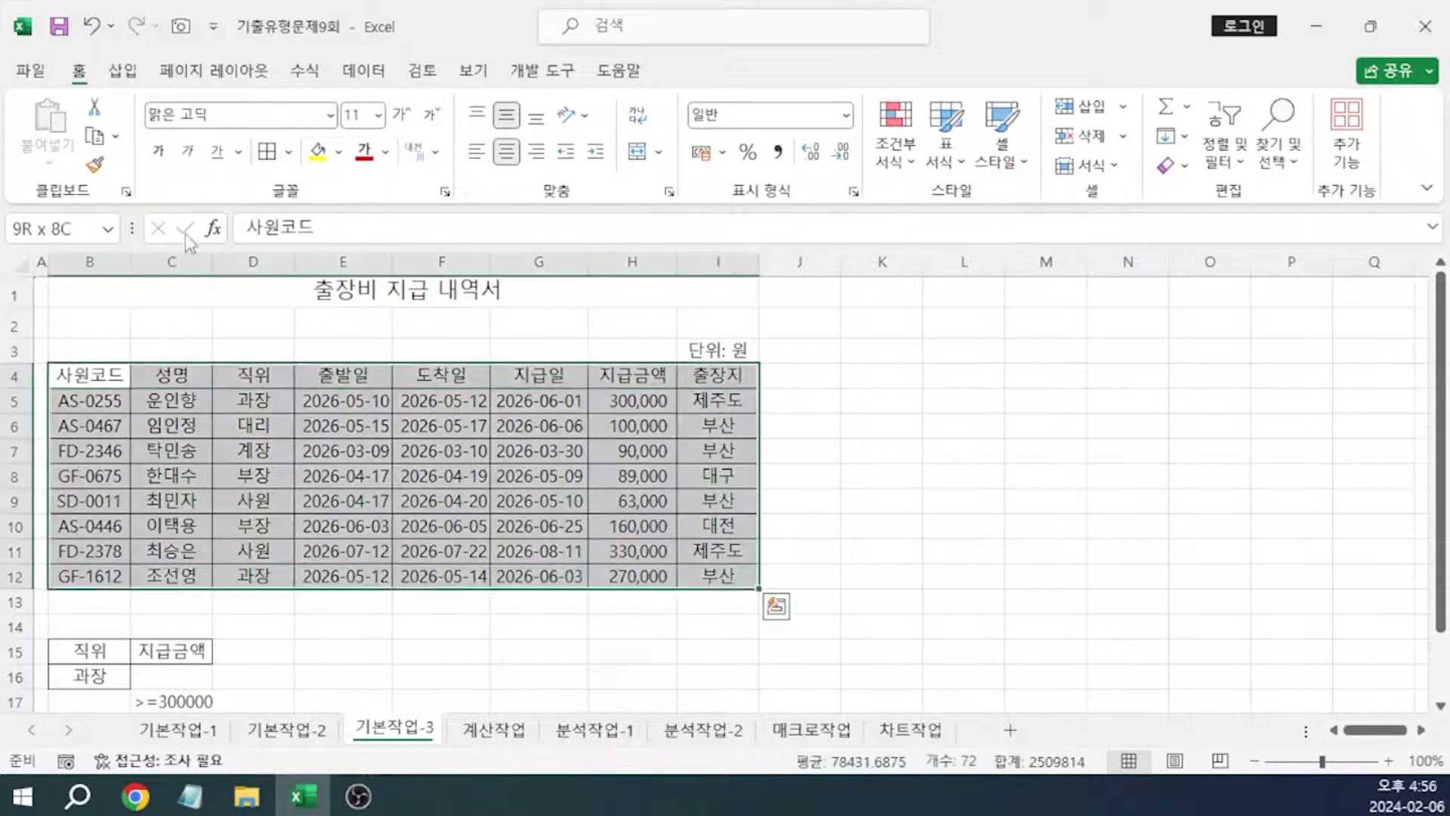
click(370, 73)
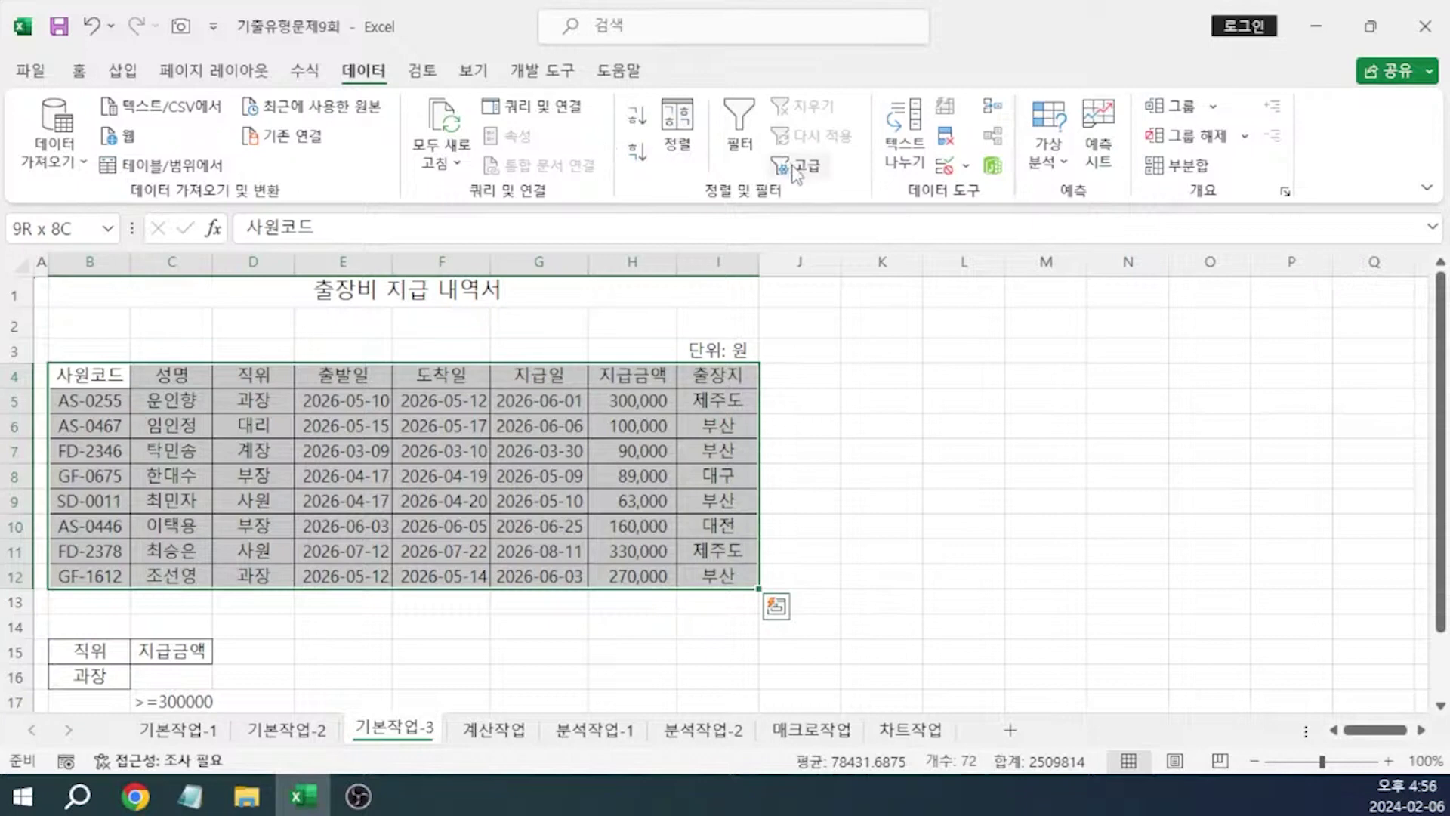
click(795, 168)
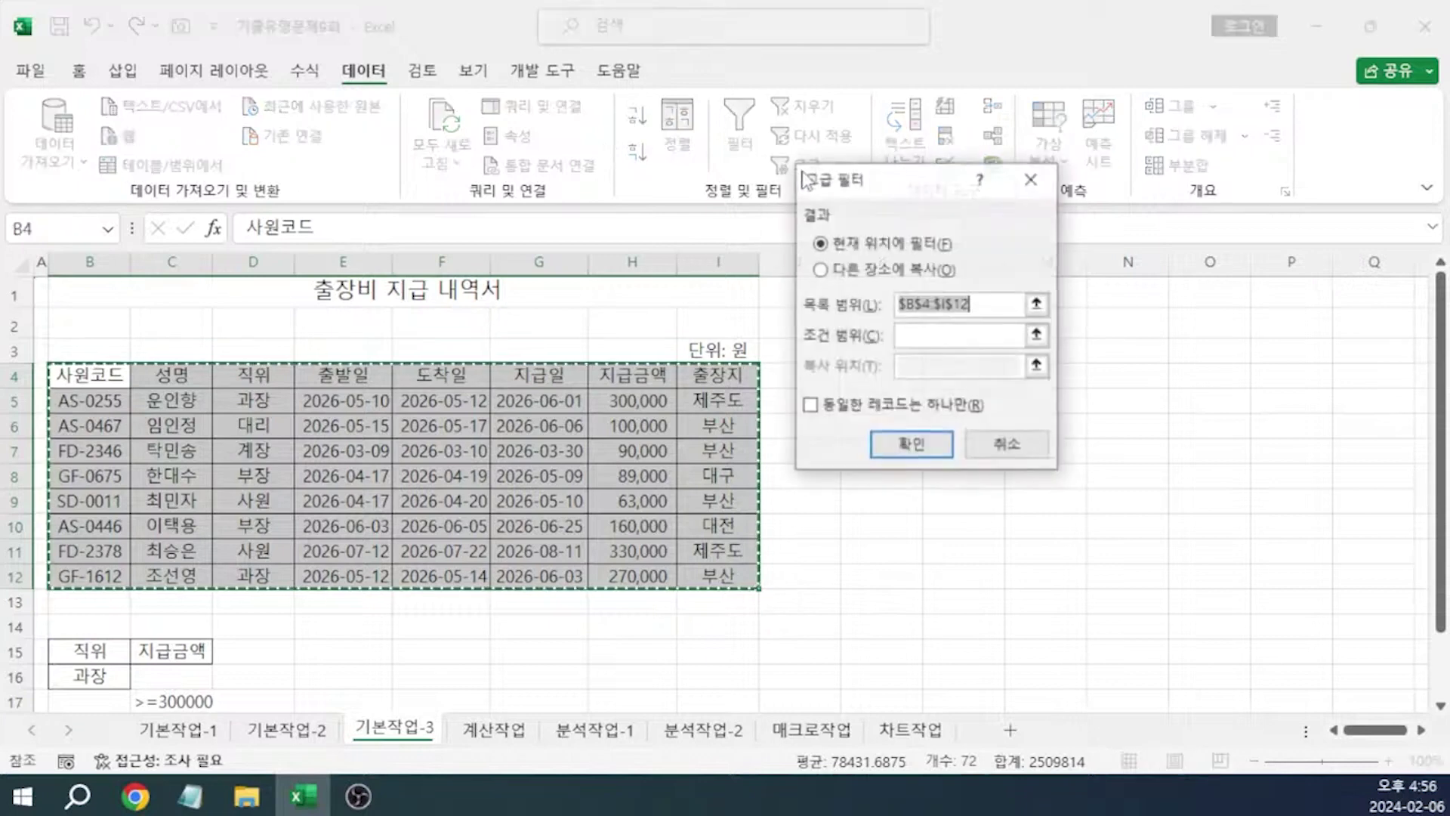
click(922, 329)
scroll(317, 596, down, 1)
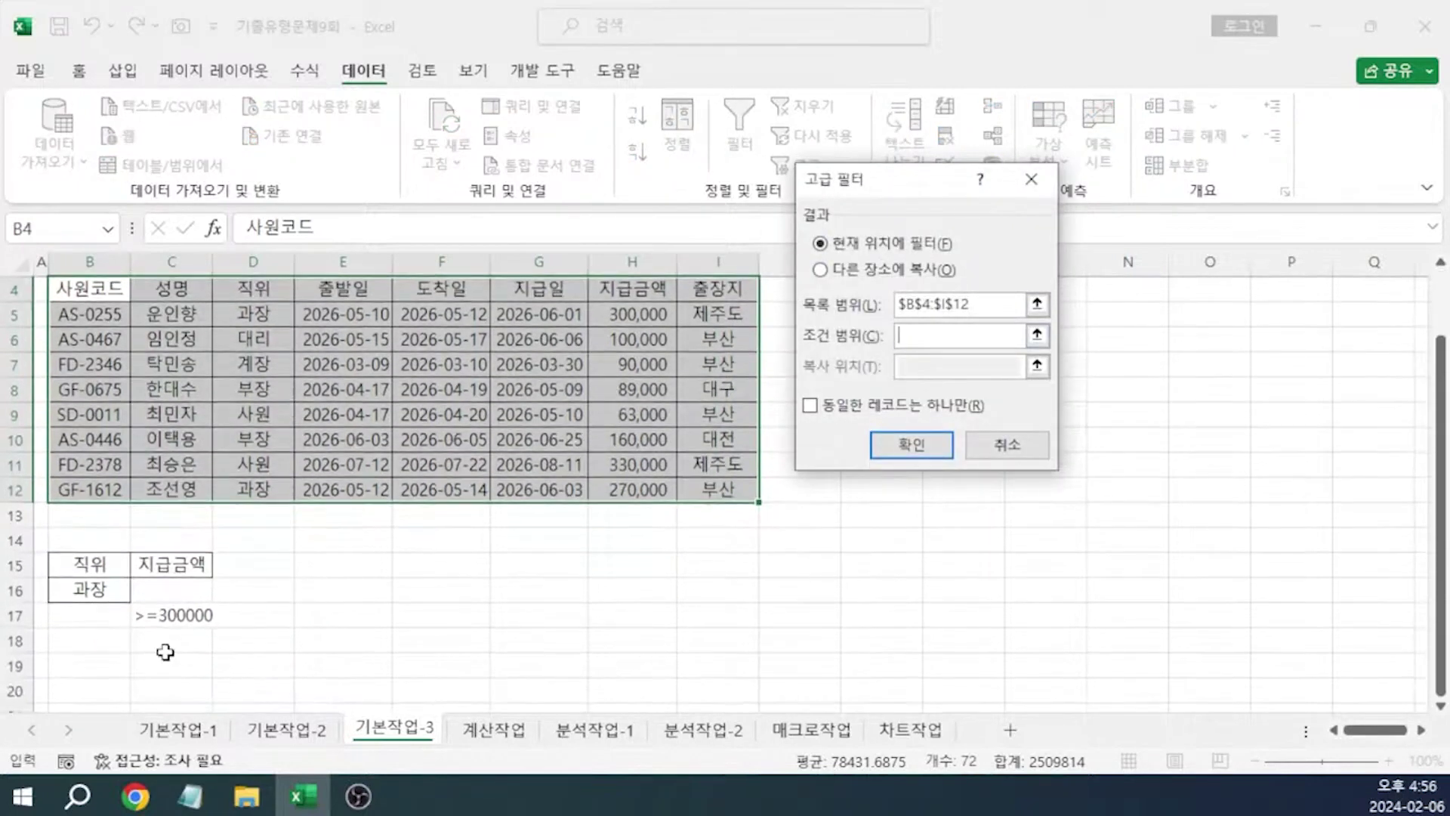
drag(91, 566, 178, 615)
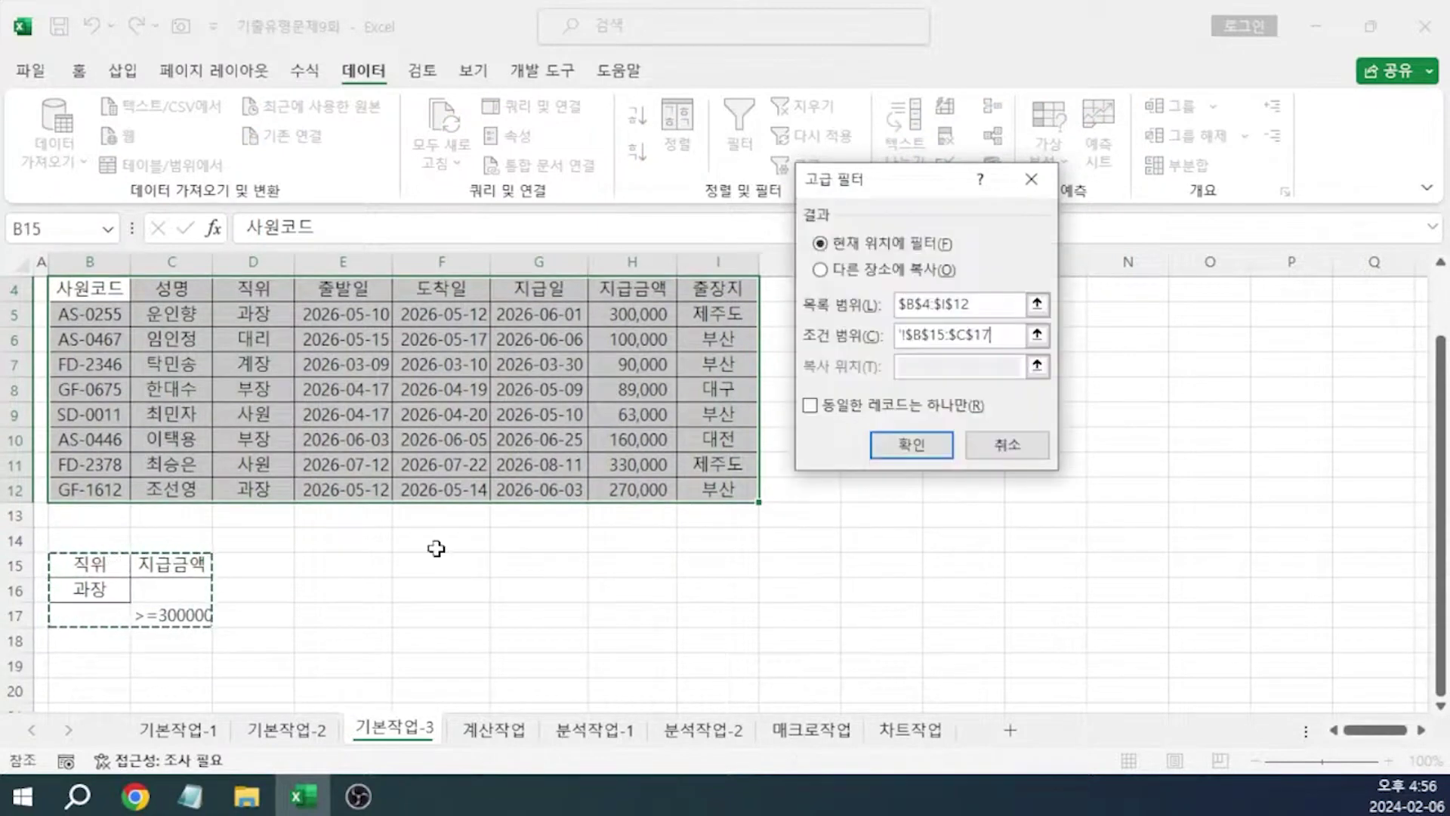
Set the advanced filter to copy its results to another location starting at B20, run it and check the output
click(820, 271)
click(928, 370)
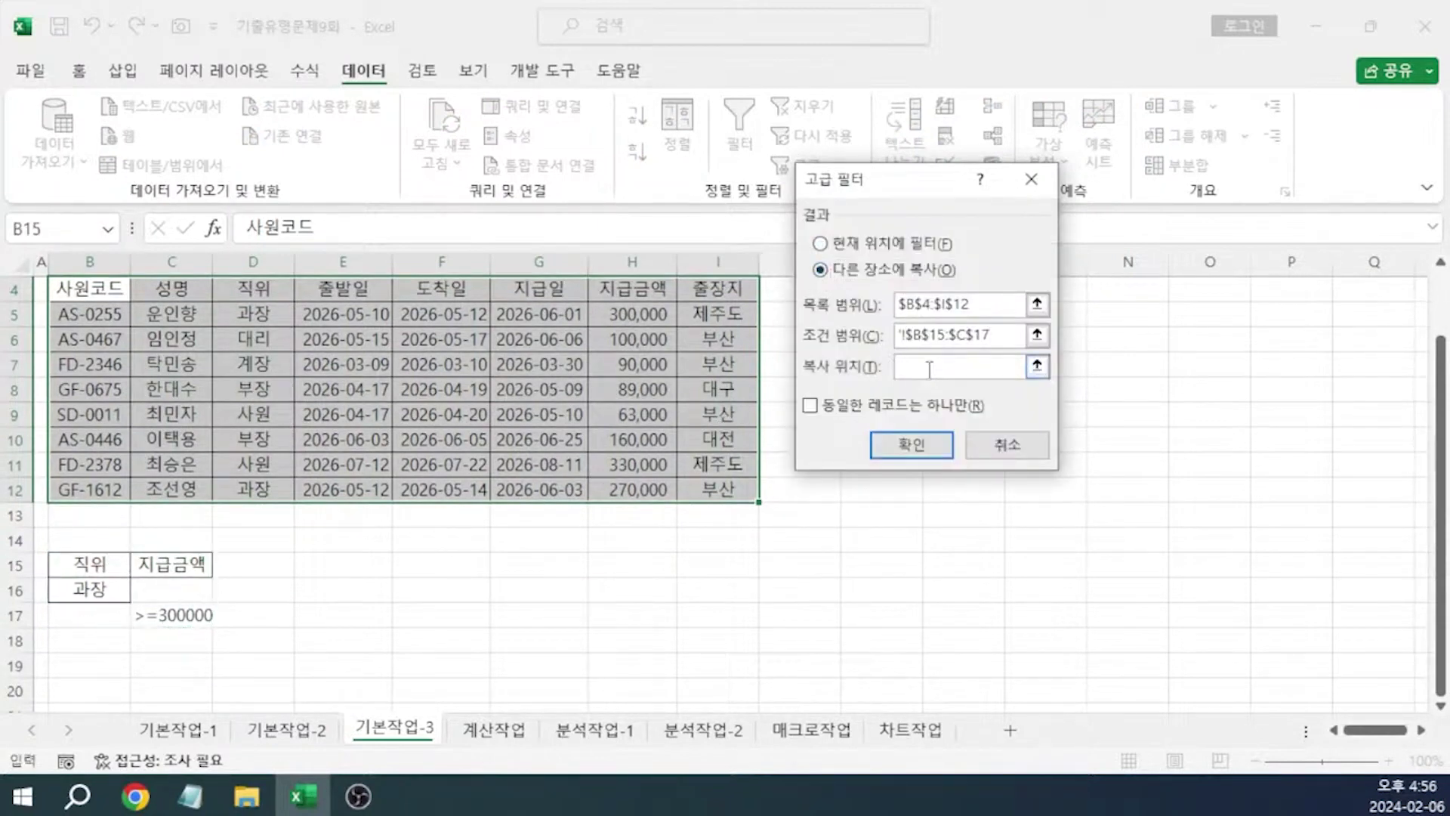
click(79, 689)
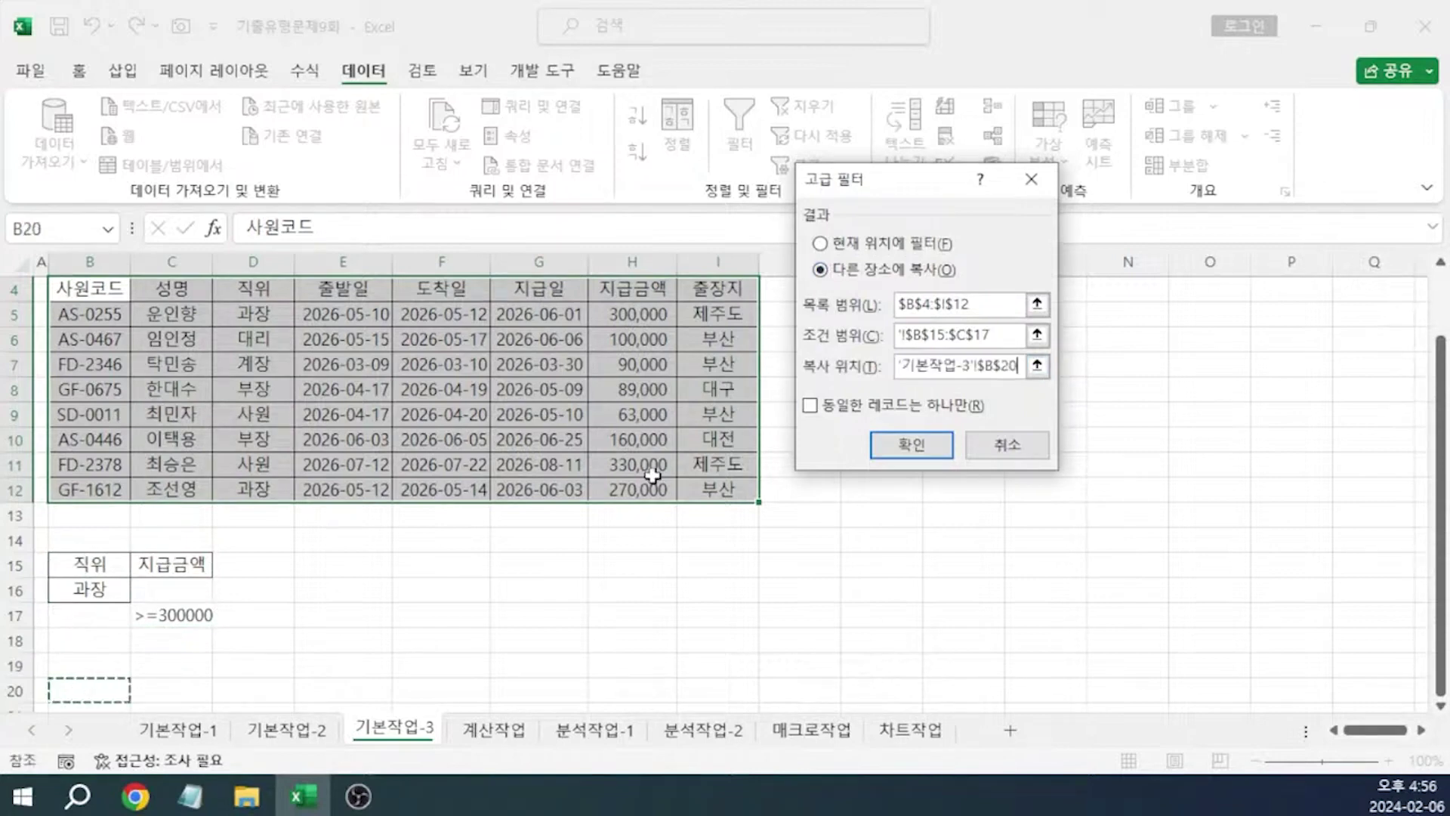
click(891, 443)
scroll(835, 441, down, 1)
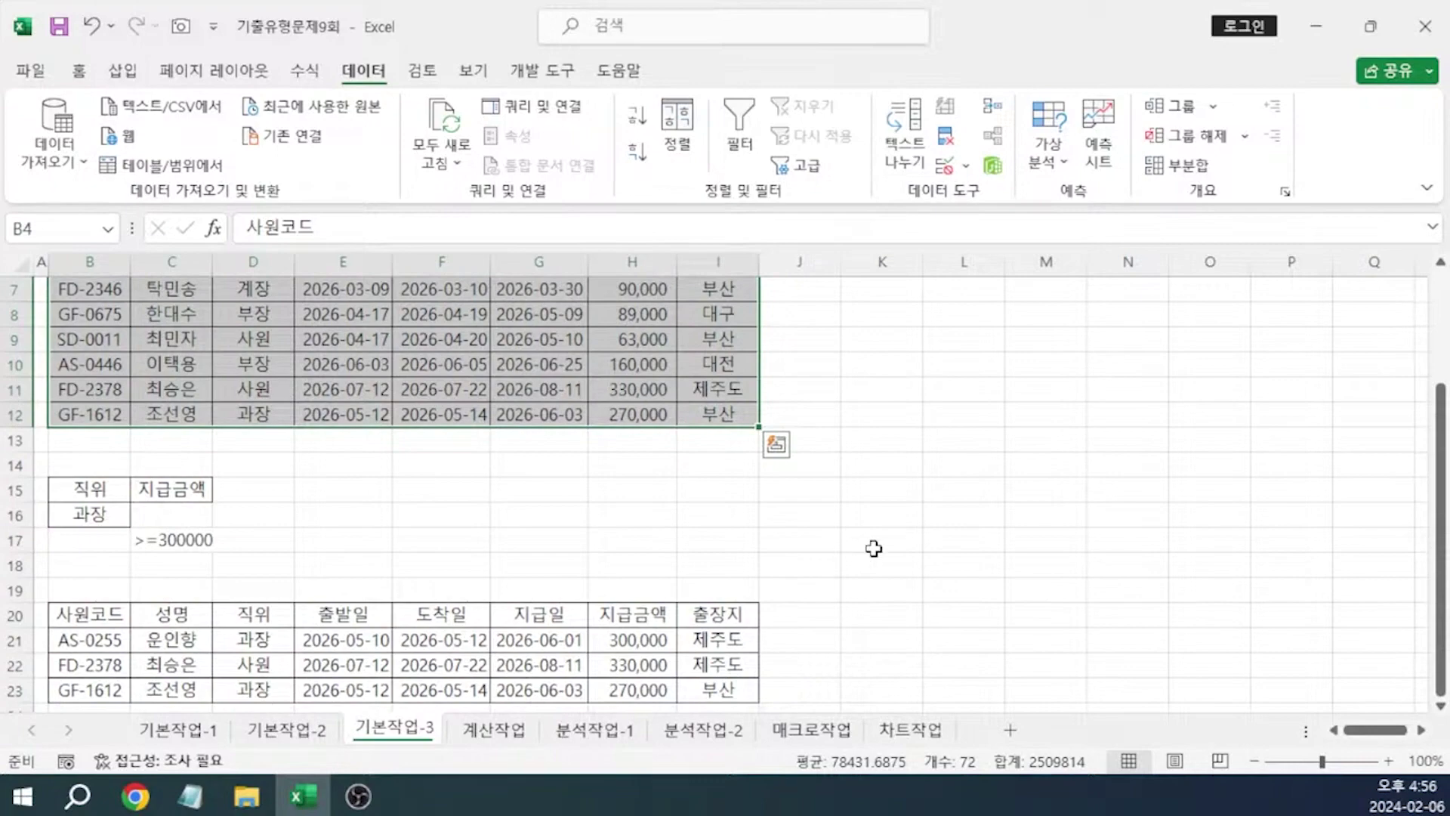
scroll(874, 548, up, 2)
click(930, 555)
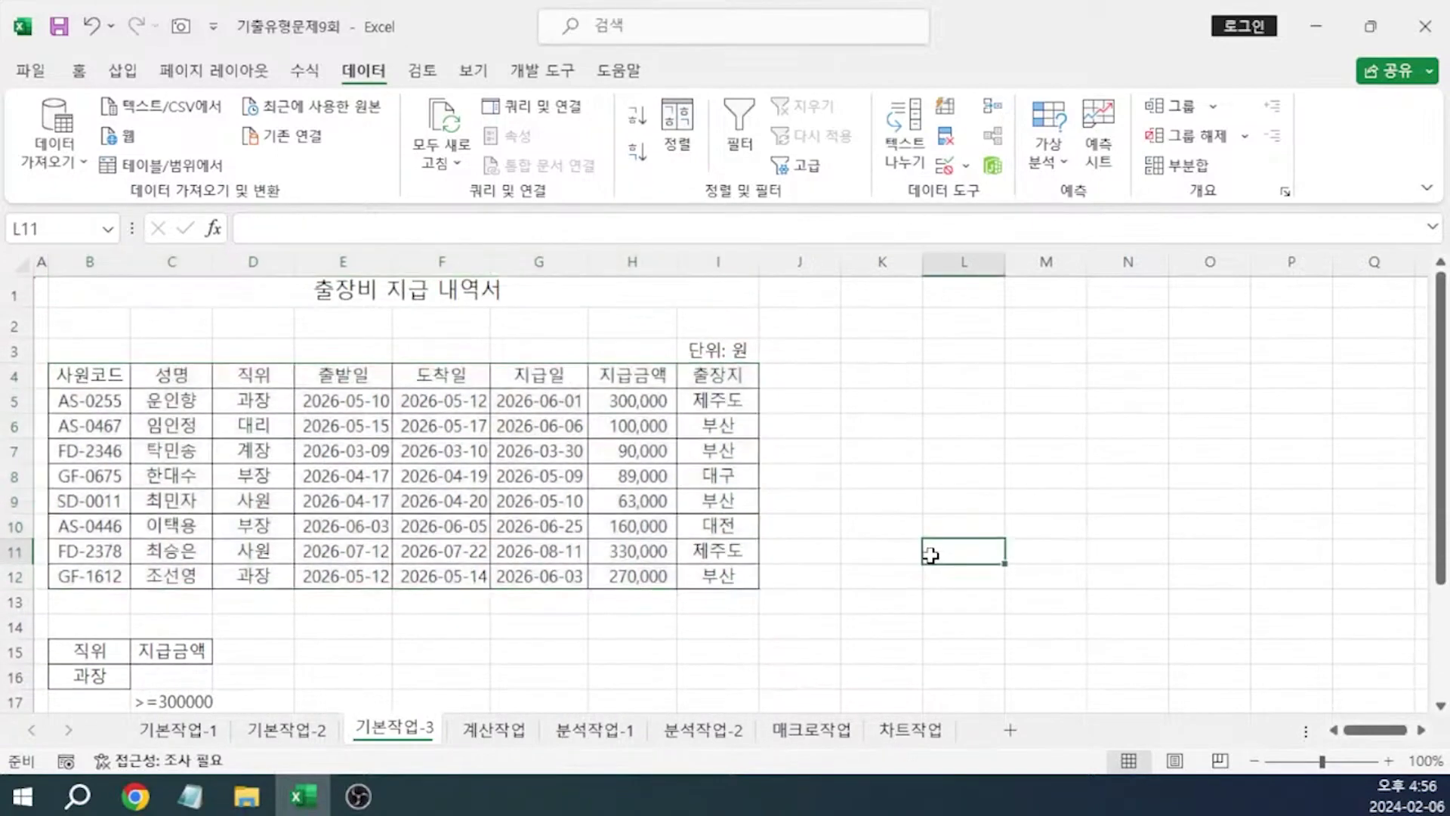
Copy the headers 출발일 through 지급금액 in E4:H4 and paste them at K20
scroll(930, 555, down, 1)
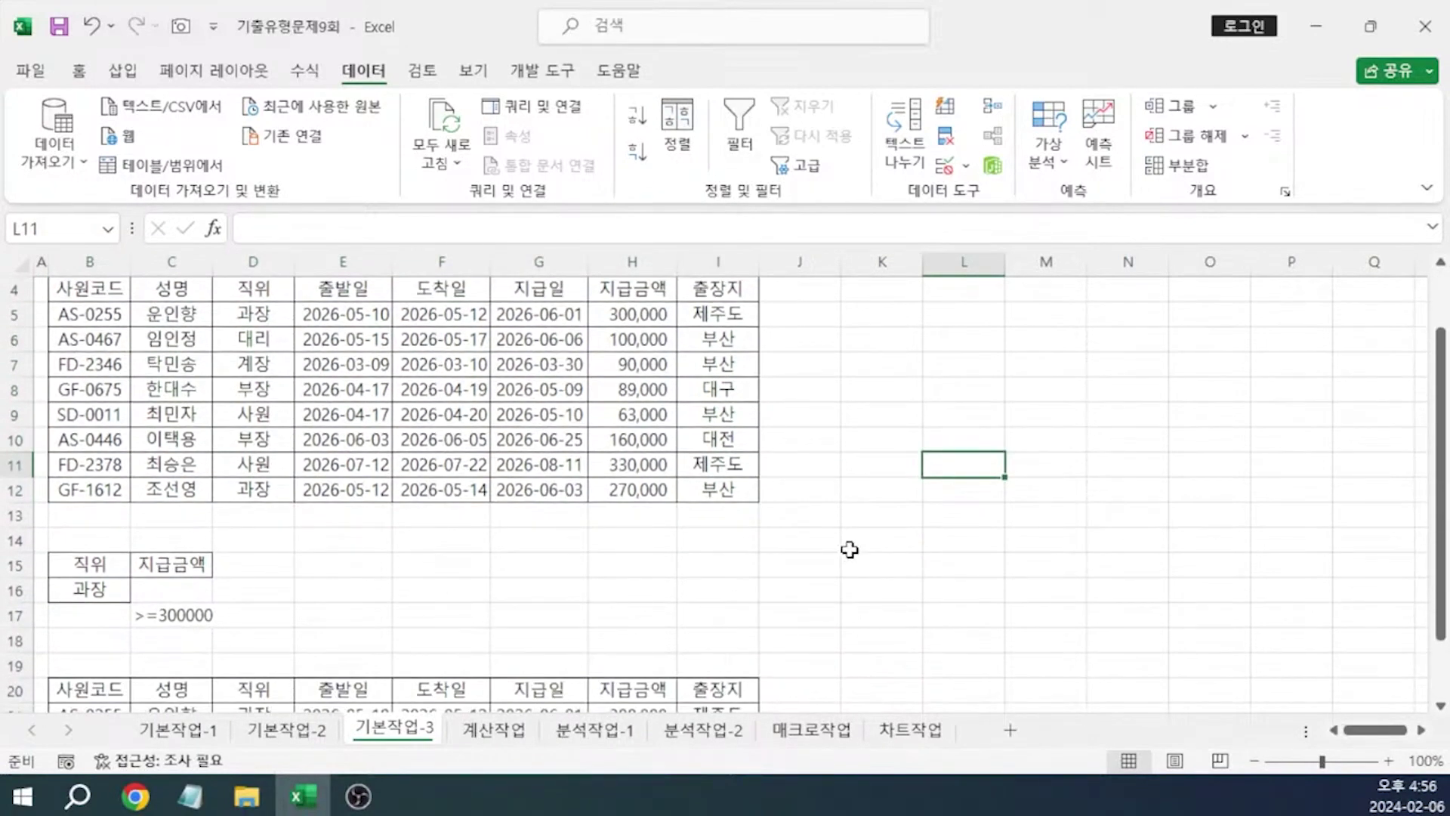
scroll(532, 413, up, 1)
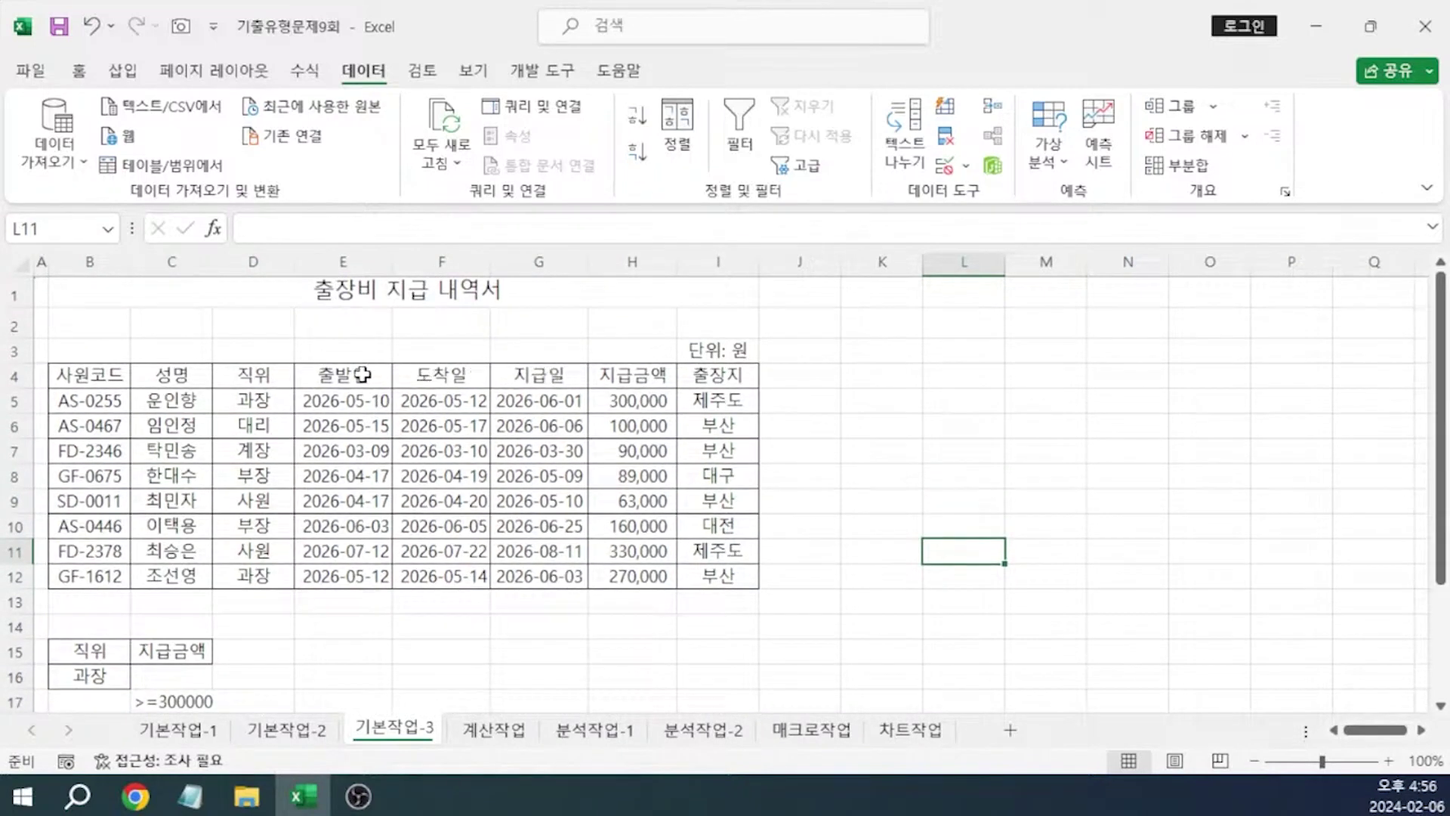
drag(363, 374, 623, 376)
key(ctrl+c)
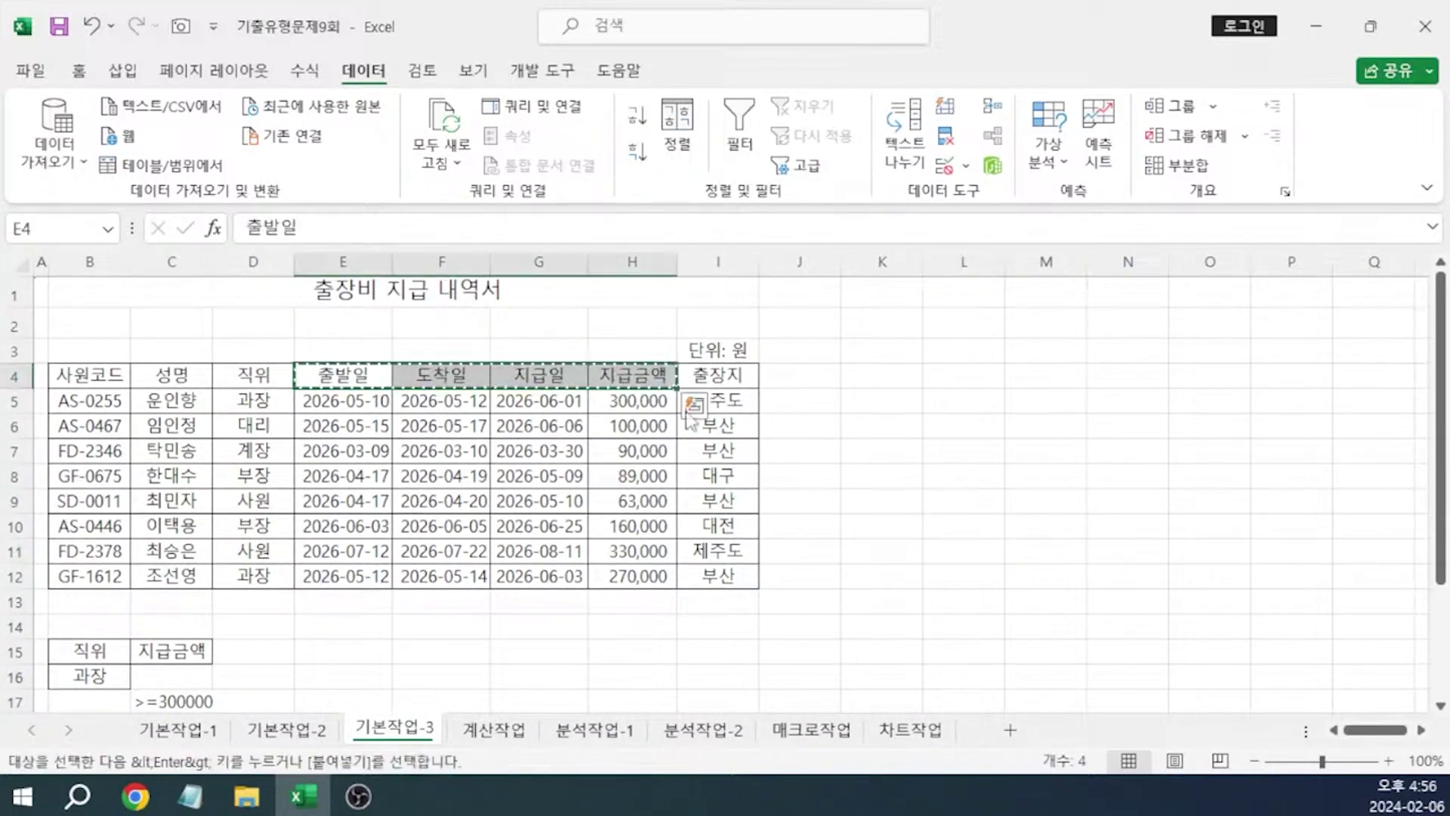
scroll(959, 484, down, 2)
click(889, 619)
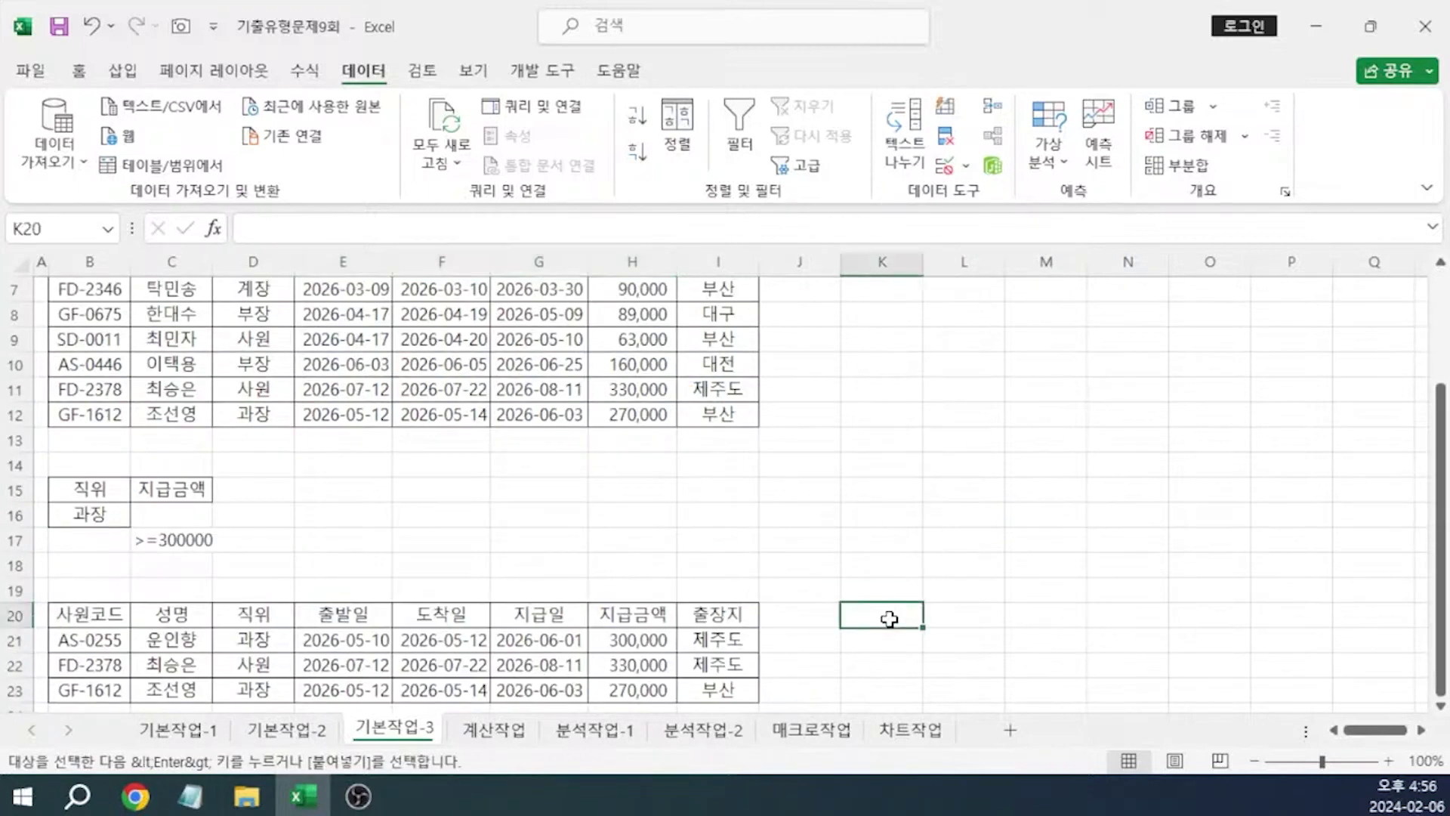
key(ctrl+v)
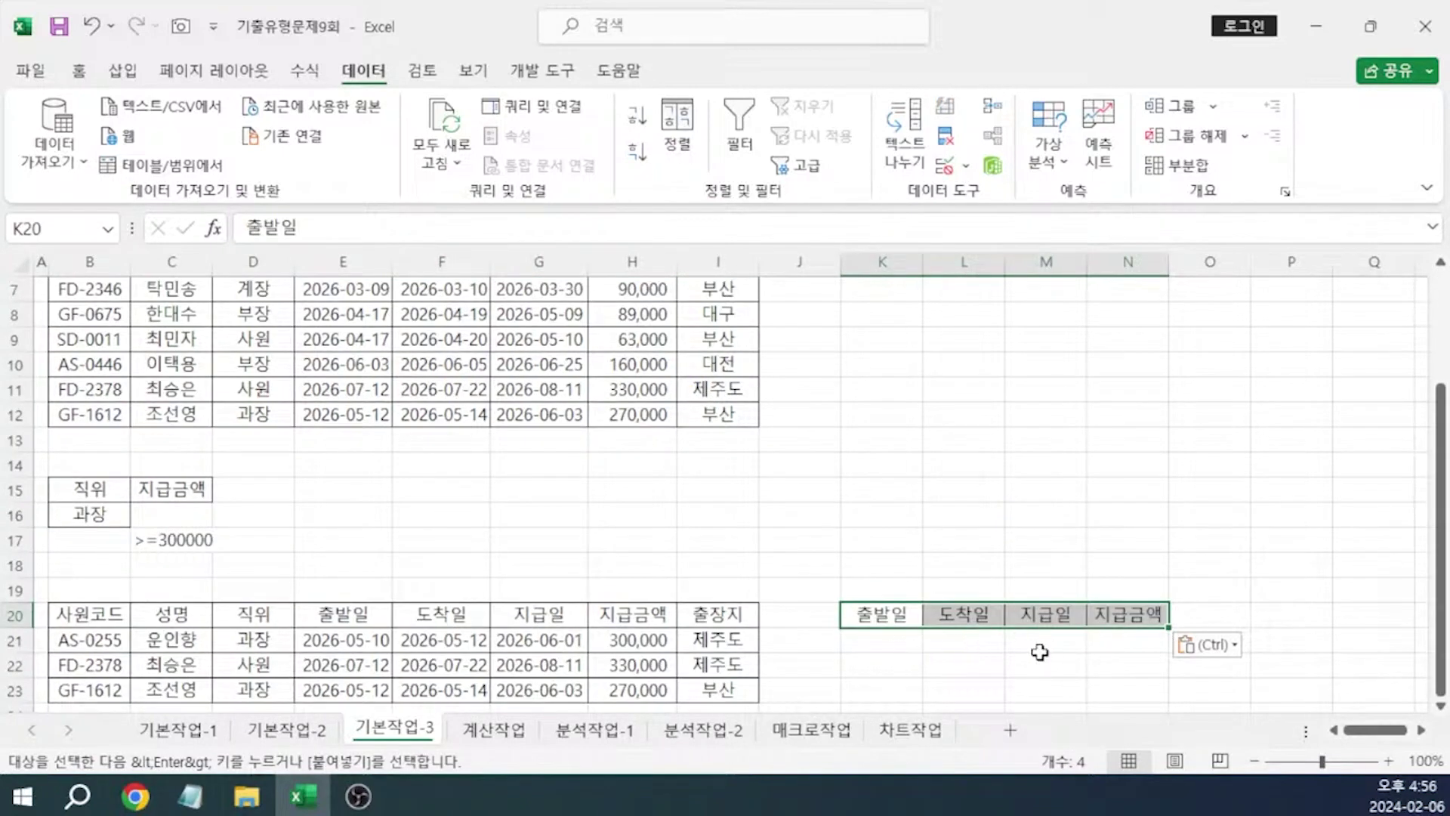
Run an advanced filter on B4:I12 with criteria B15:C17, copying the results to another location under the headers in K20:N20
click(802, 165)
click(840, 270)
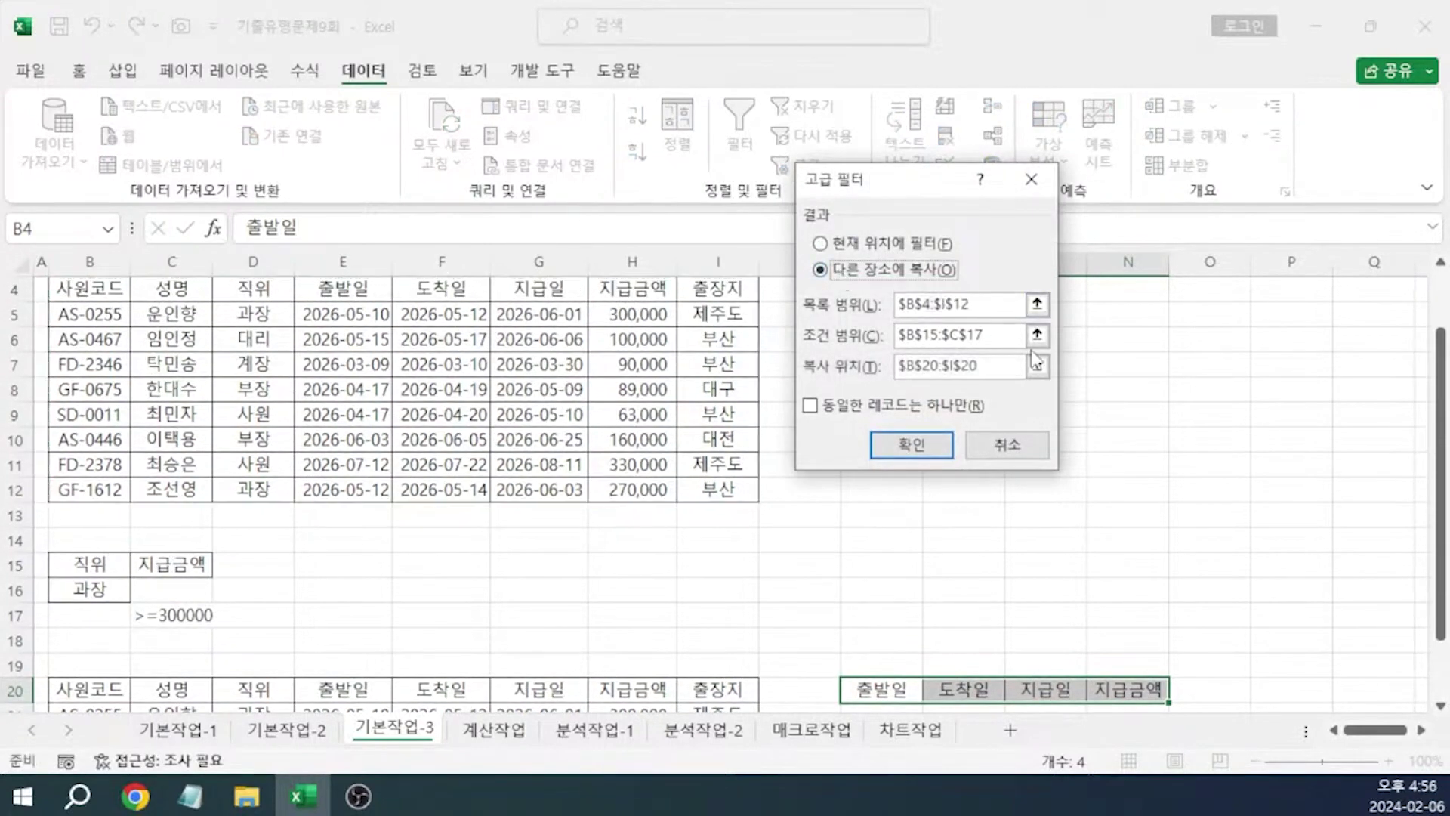
click(845, 368)
key(BackSpace)
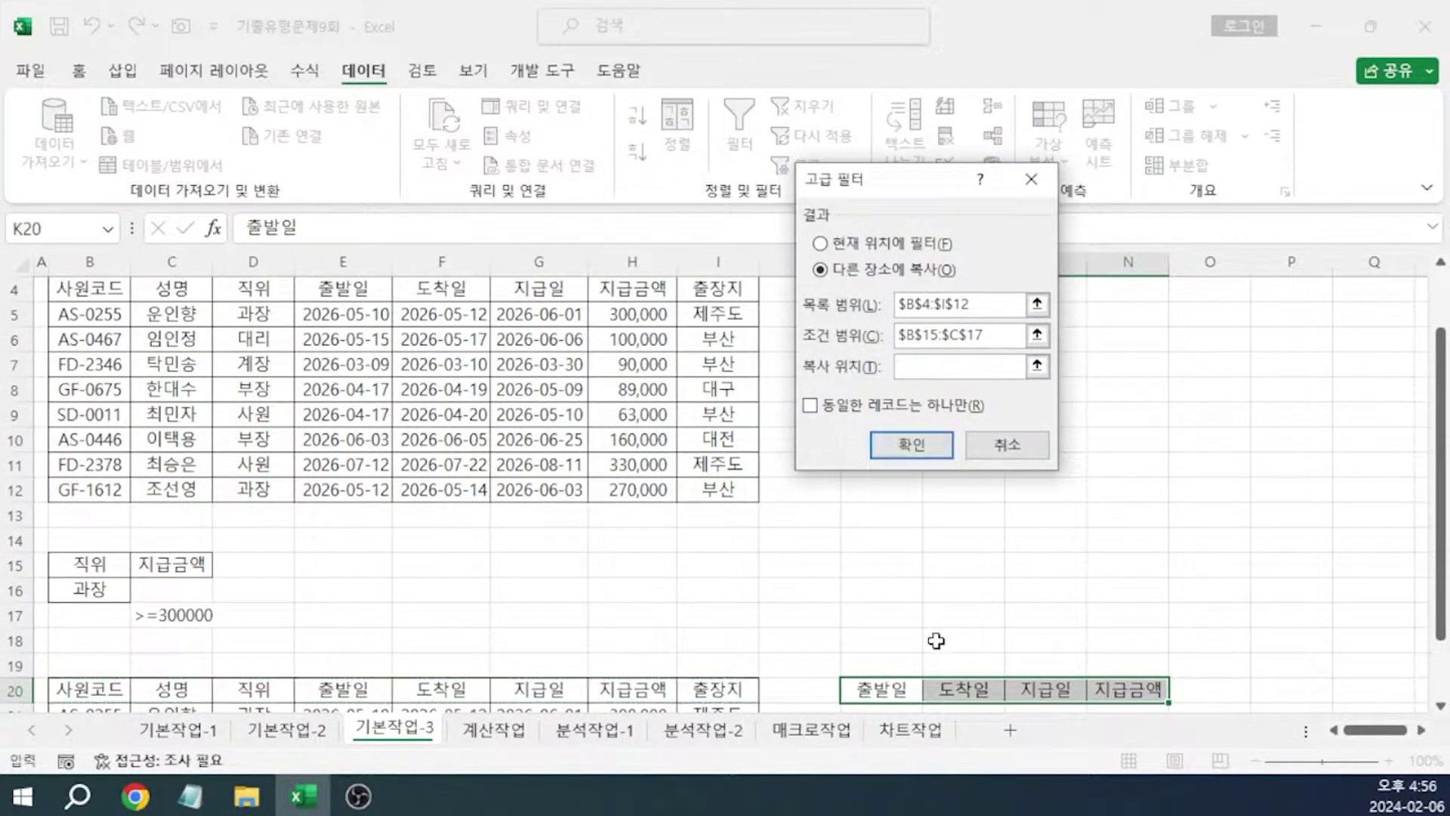
drag(891, 686, 1129, 688)
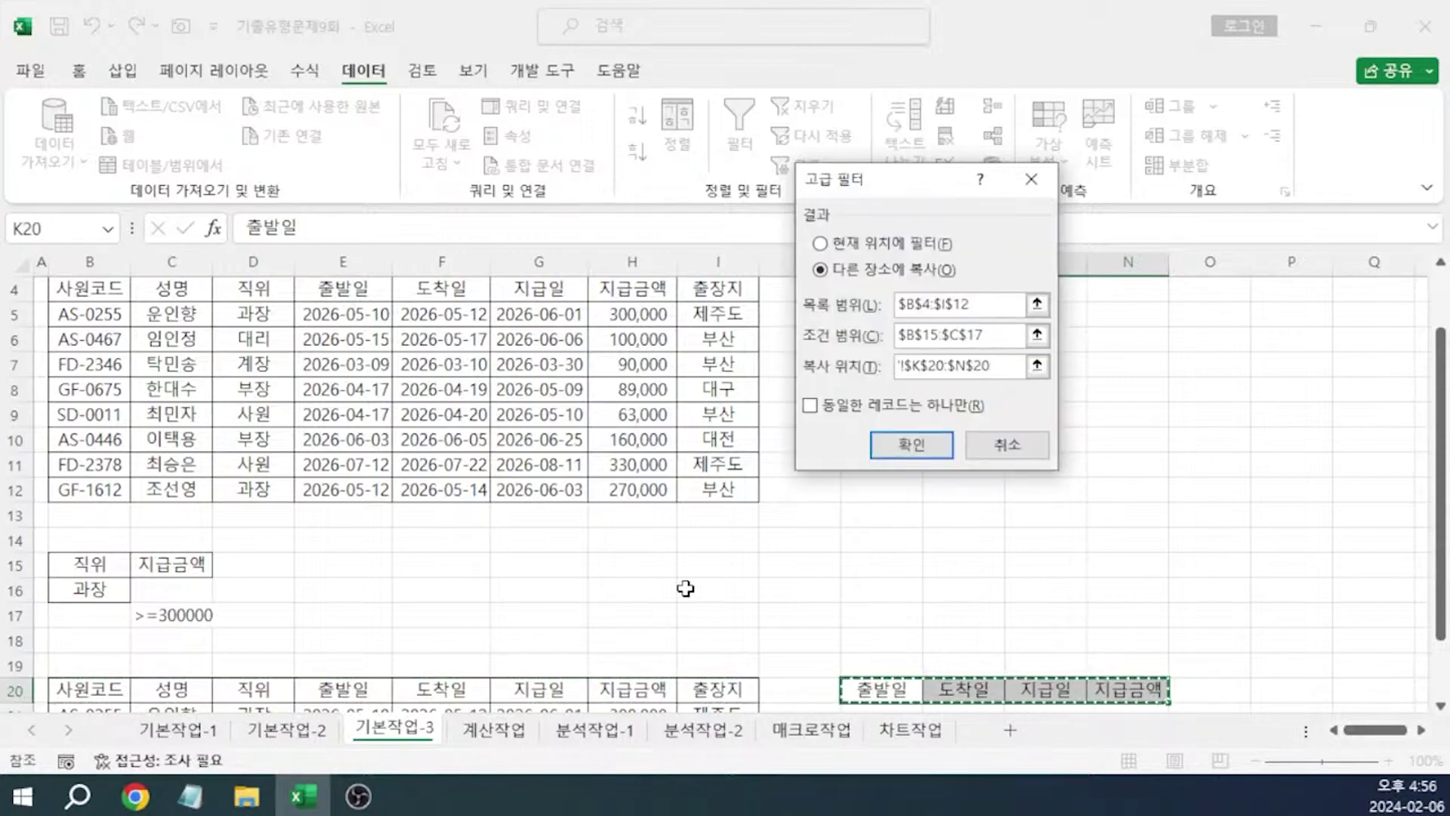
click(895, 445)
Auto-fit the widths of columns K, L and M to show the extracted dates in full
scroll(932, 462, down, 2)
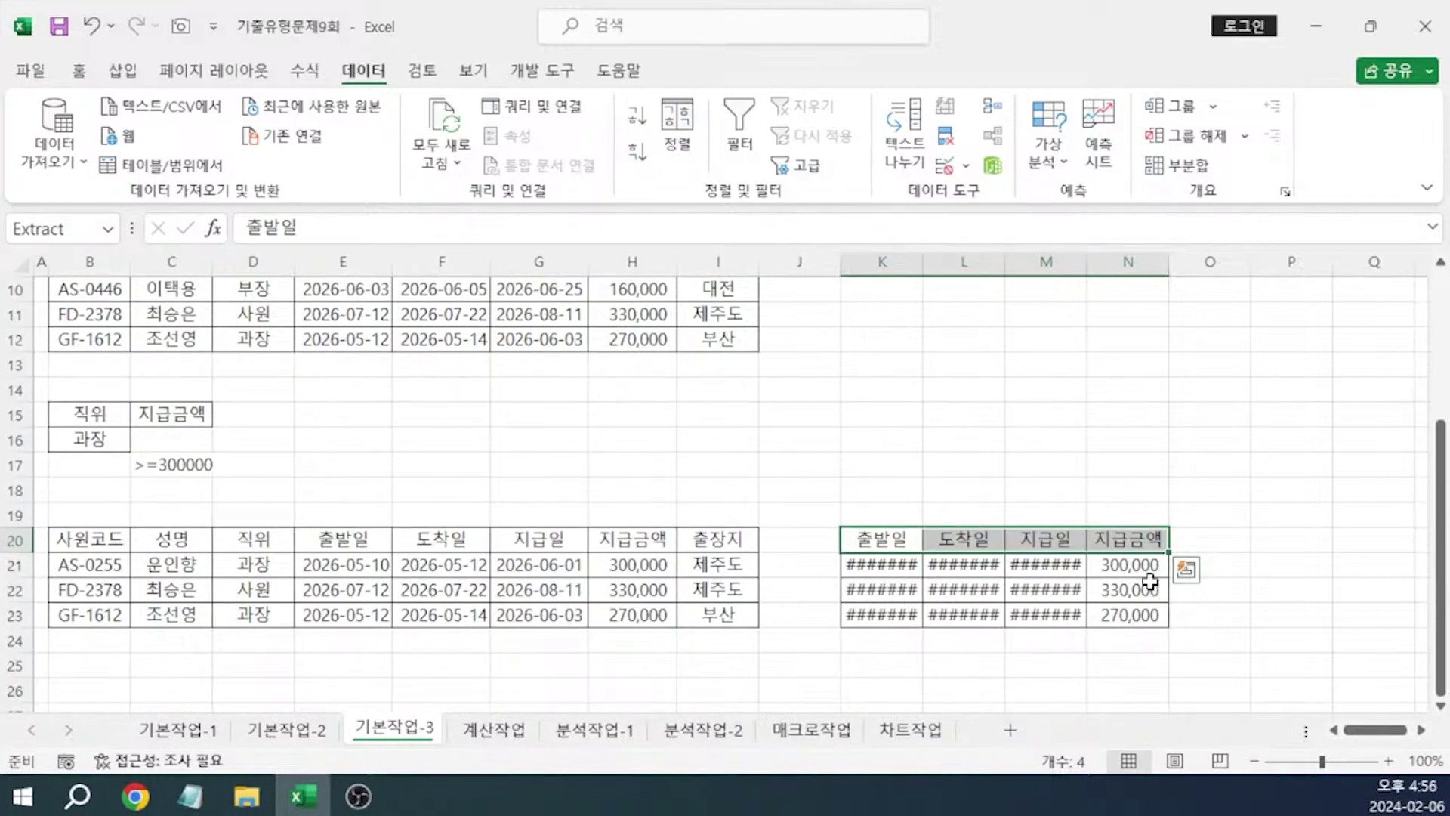
double_click(921, 261)
double_click(1024, 261)
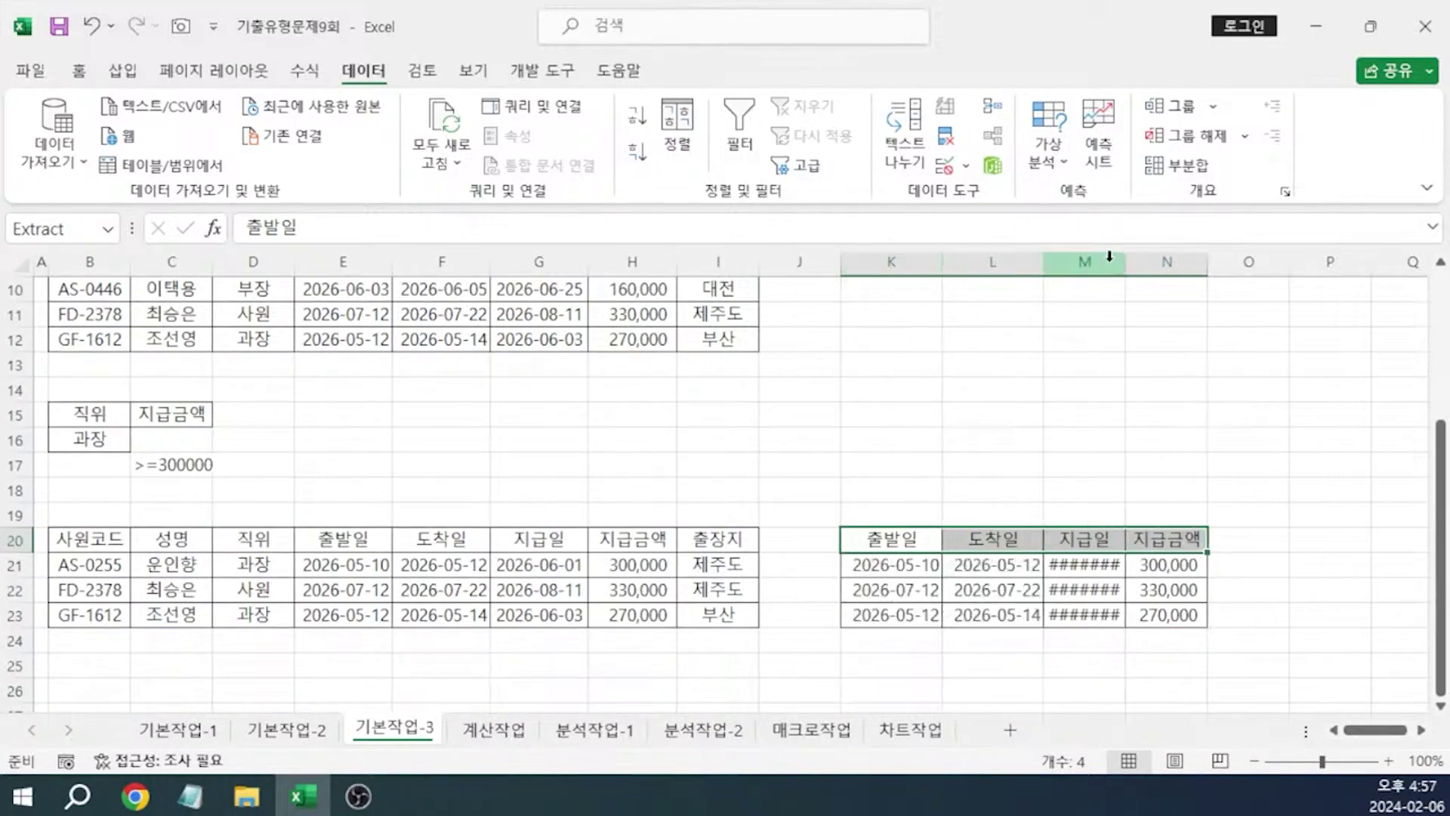
double_click(1124, 260)
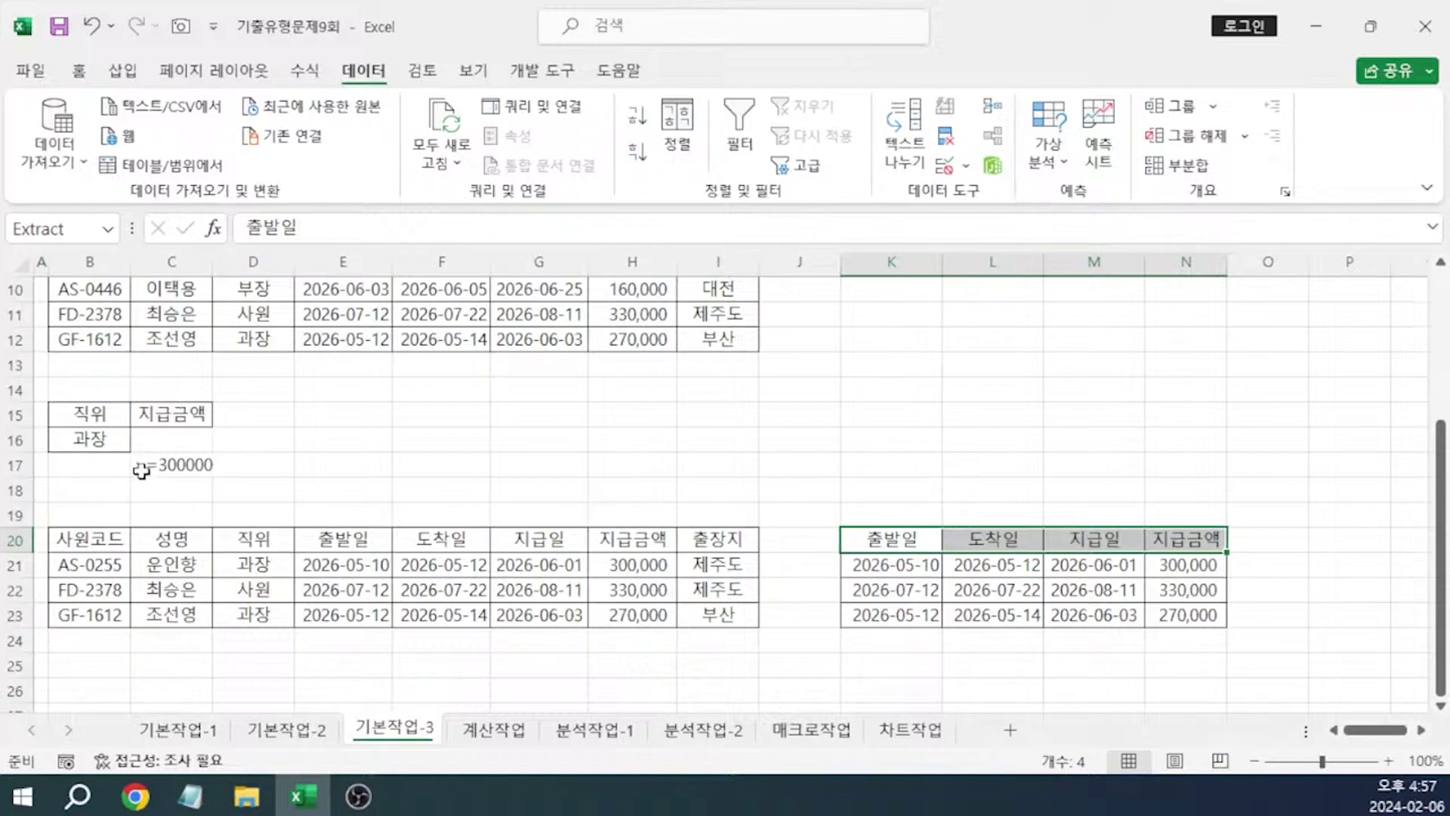
Enter the example condition formula =H5>=AVERAGE($H$5:$H$12) in F15, with the average range as an absolute reference
scroll(302, 453, up, 1)
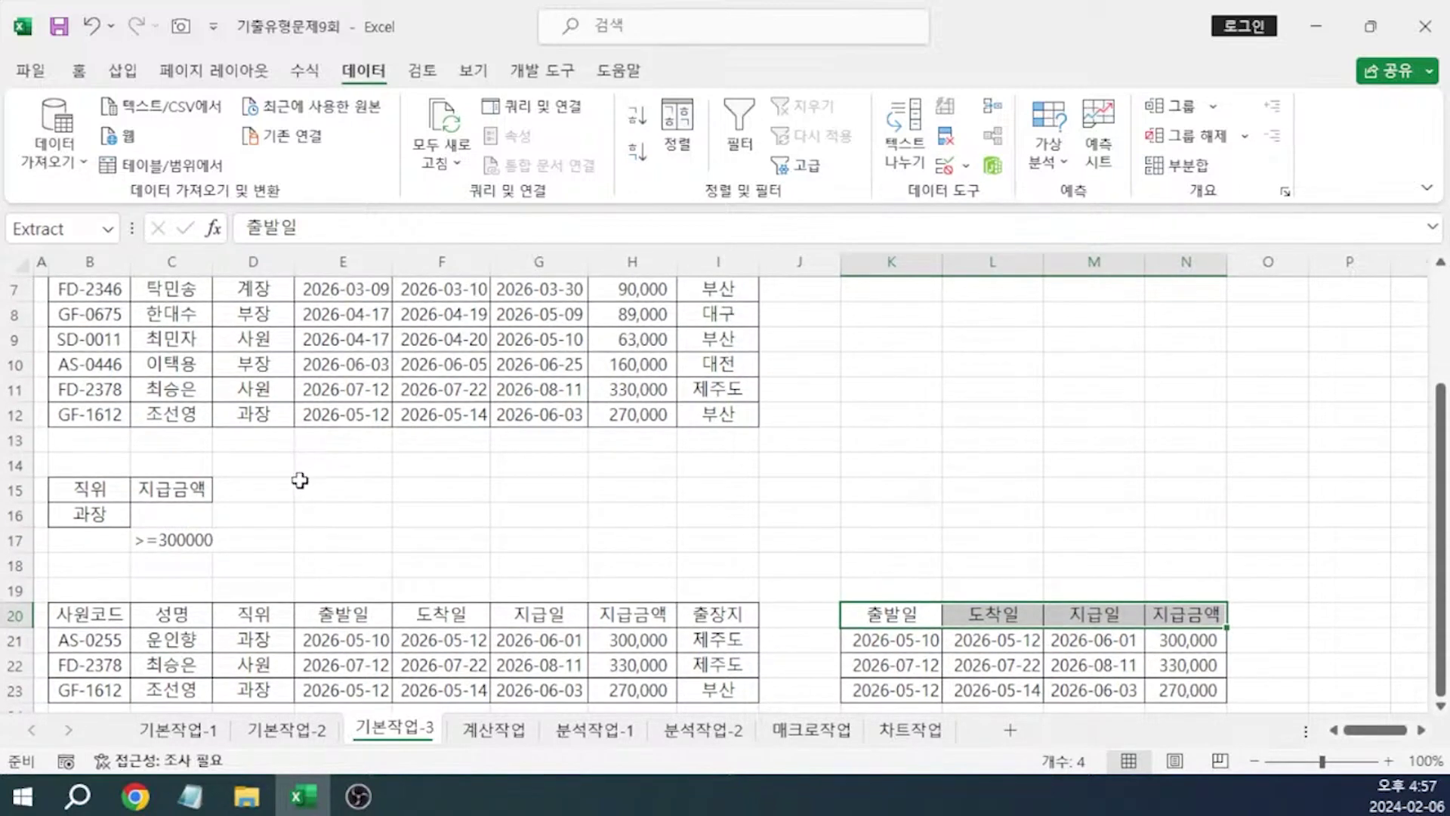
scroll(220, 494, up, 1)
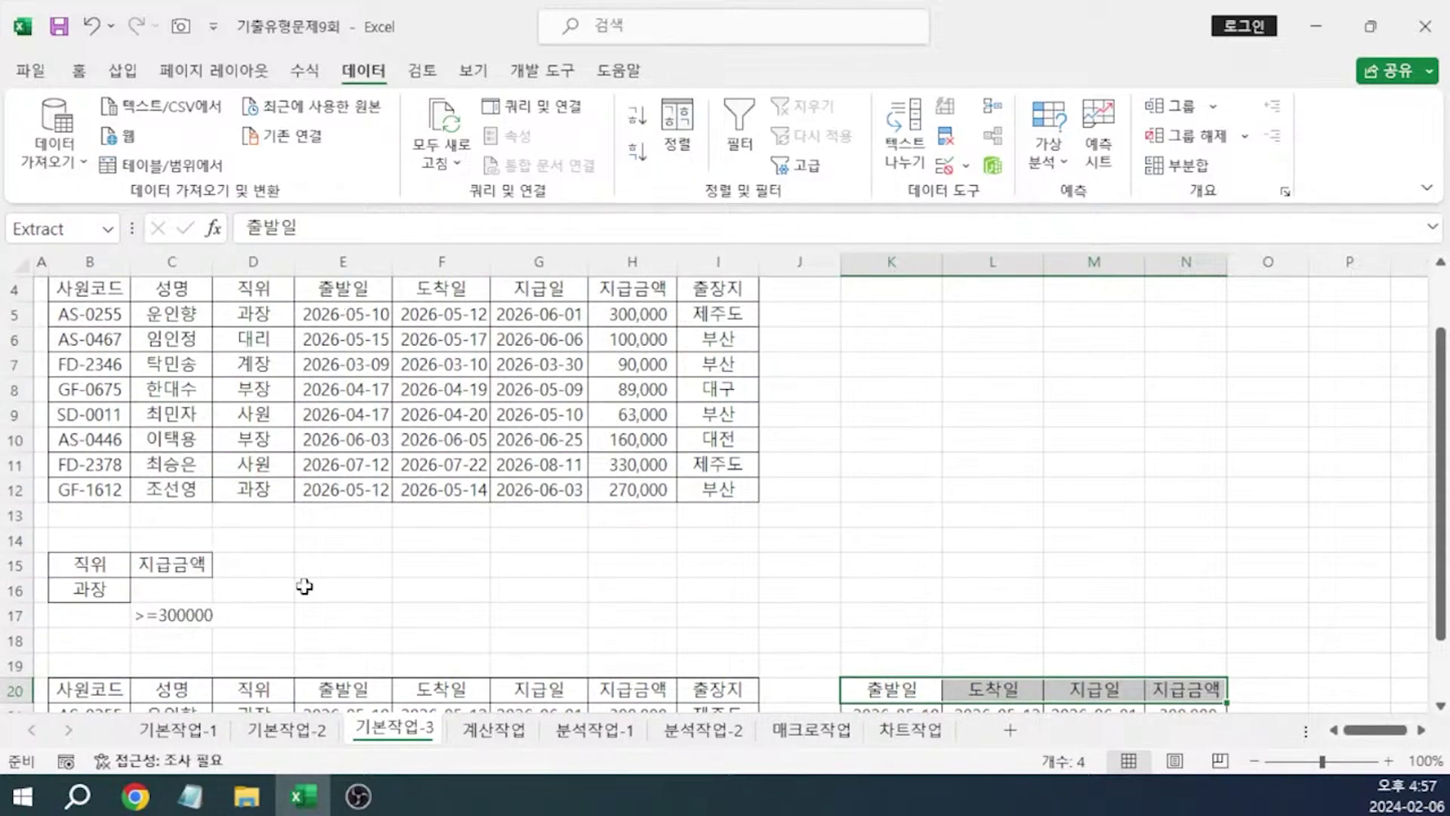
click(441, 562)
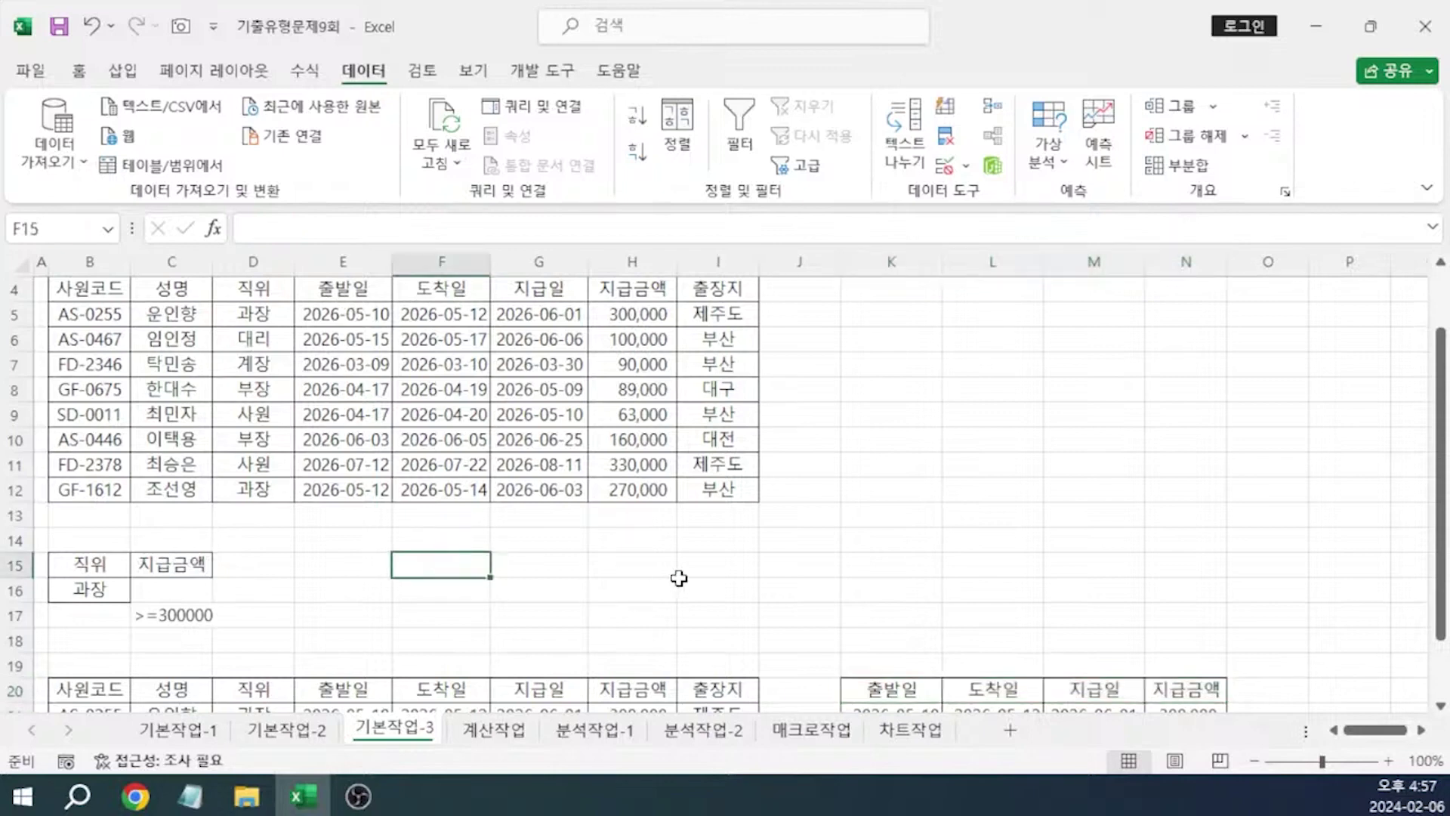
text(=)
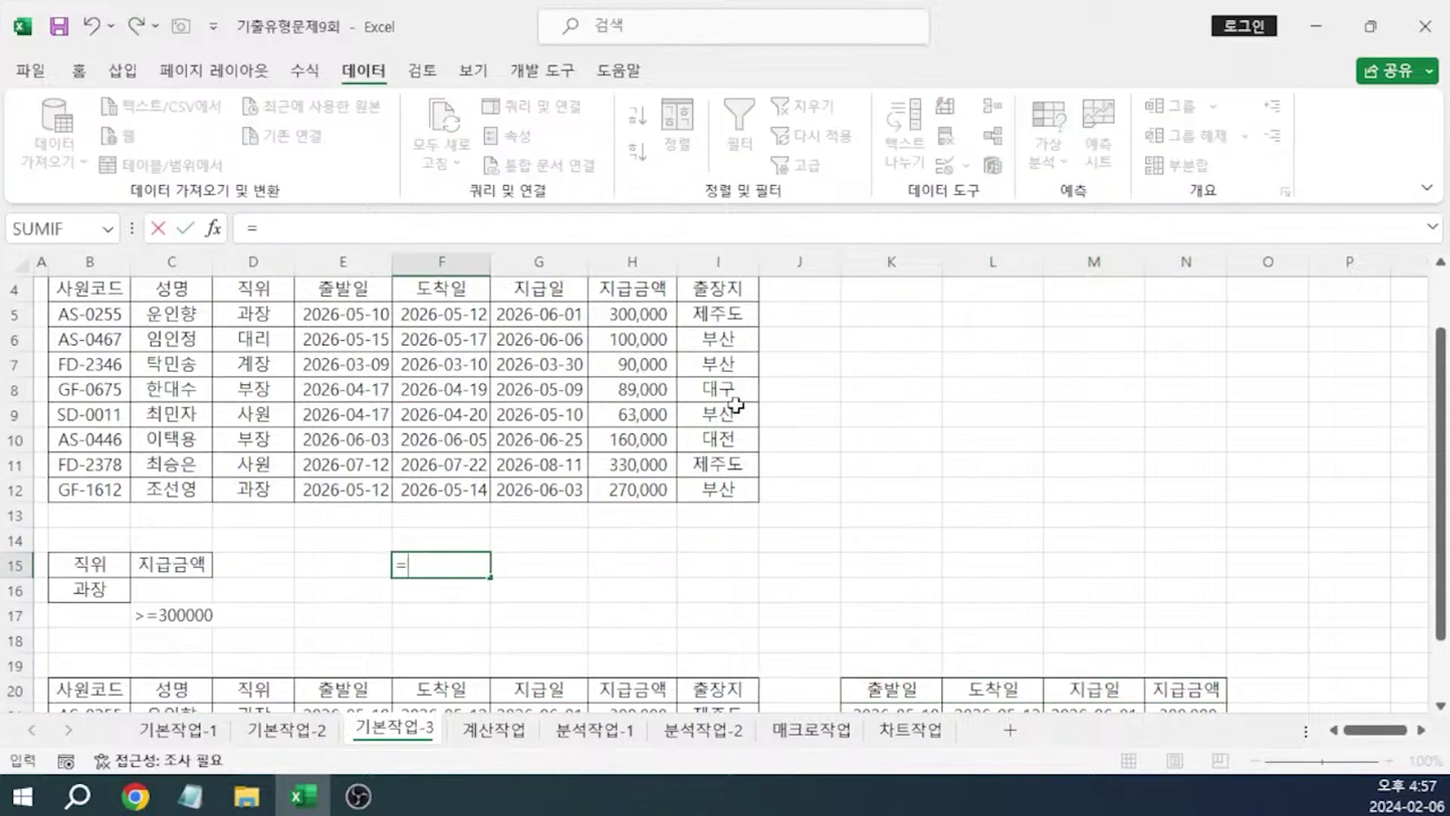
click(632, 315)
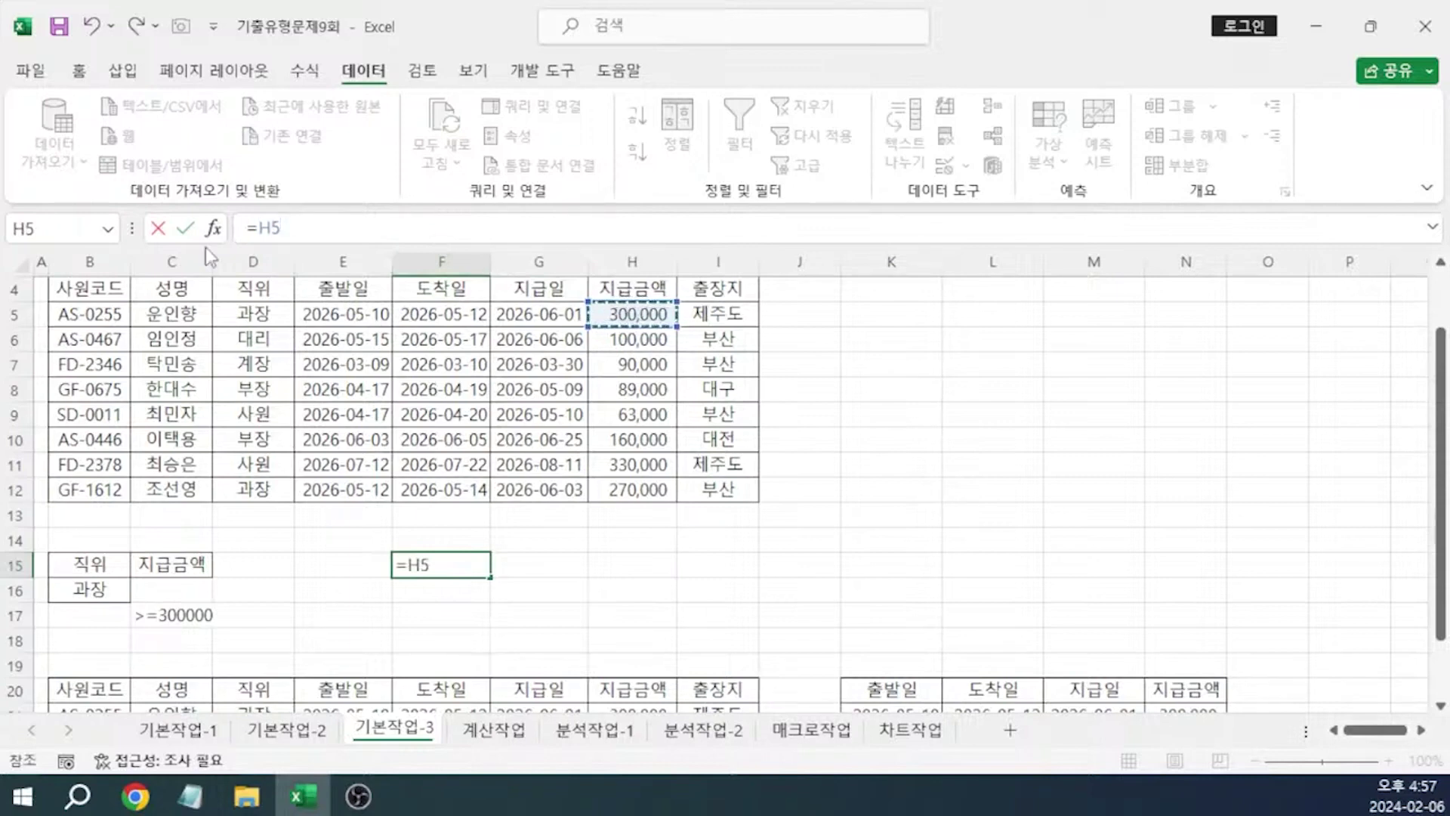
text(>)
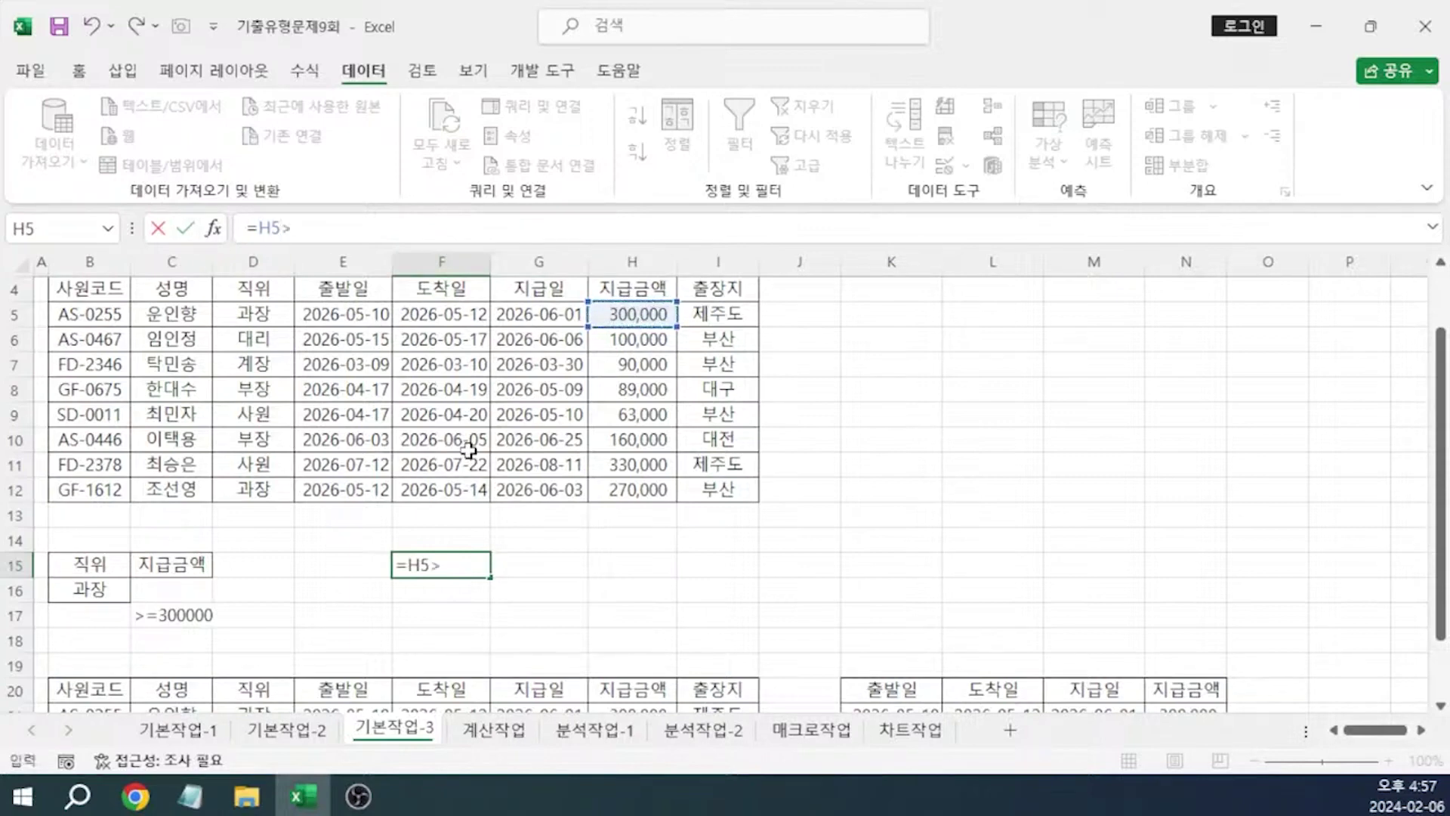
text(=AVERAGE()
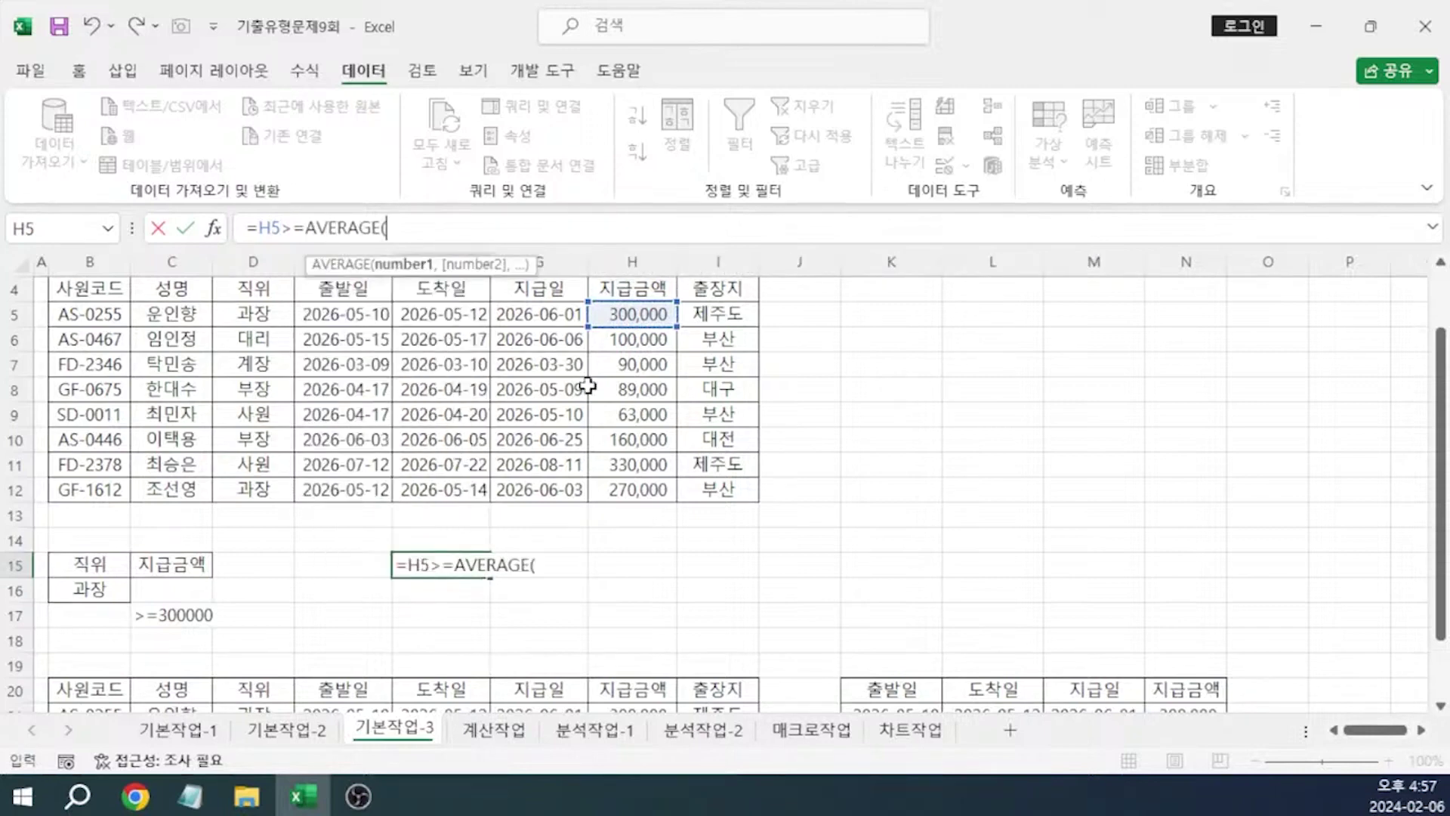
drag(646, 494, 647, 314)
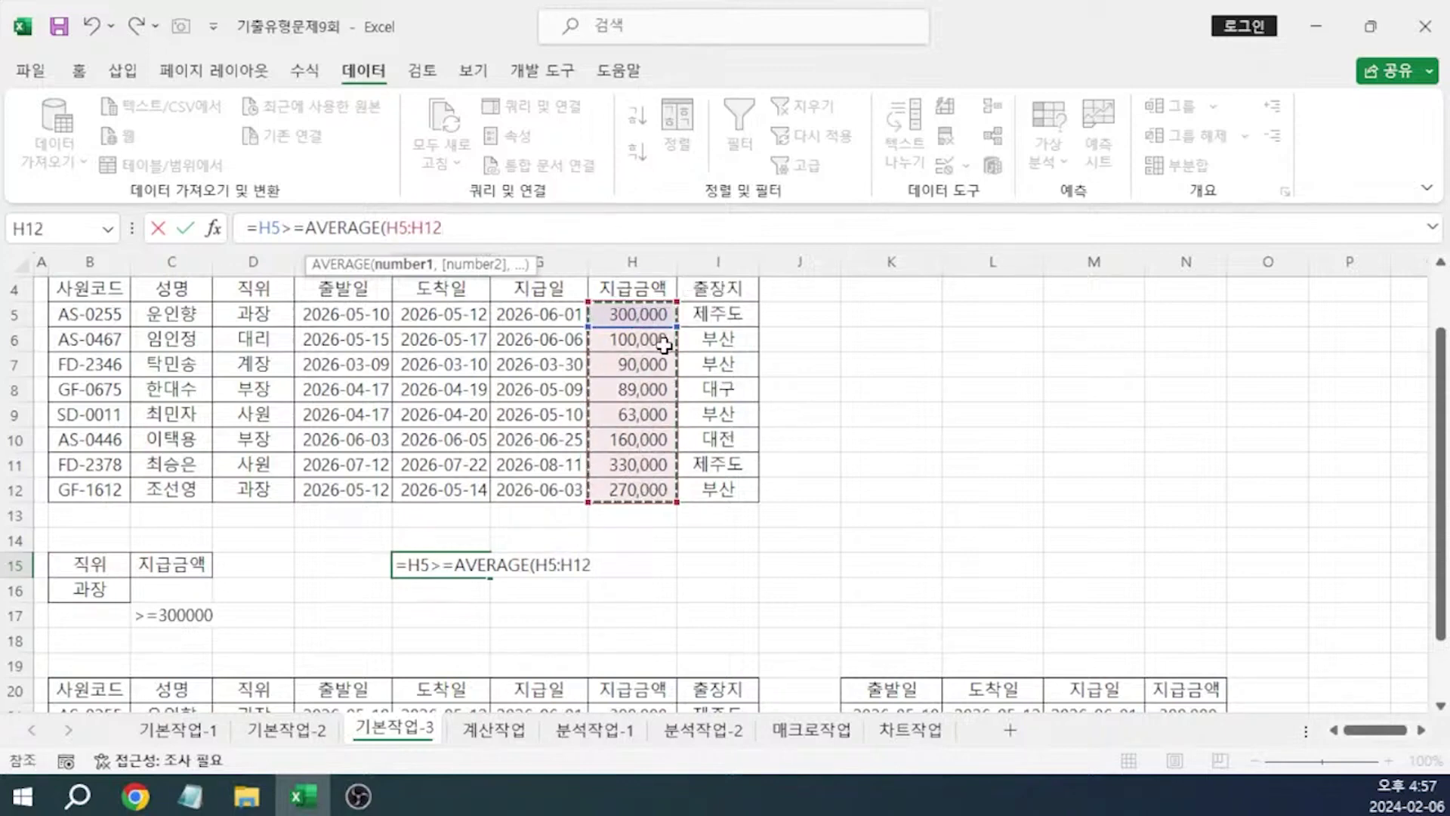
key(F4)
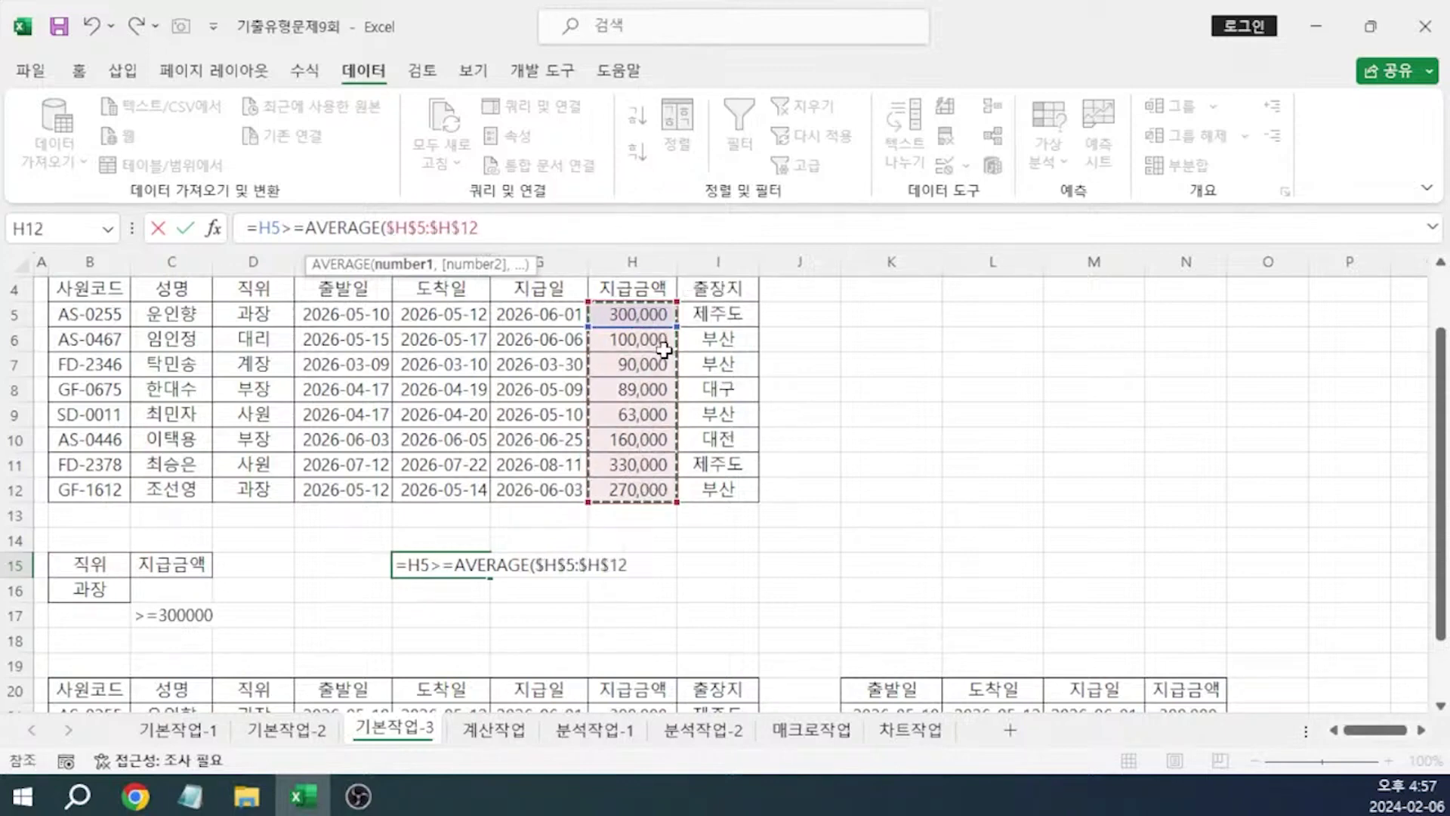
text())
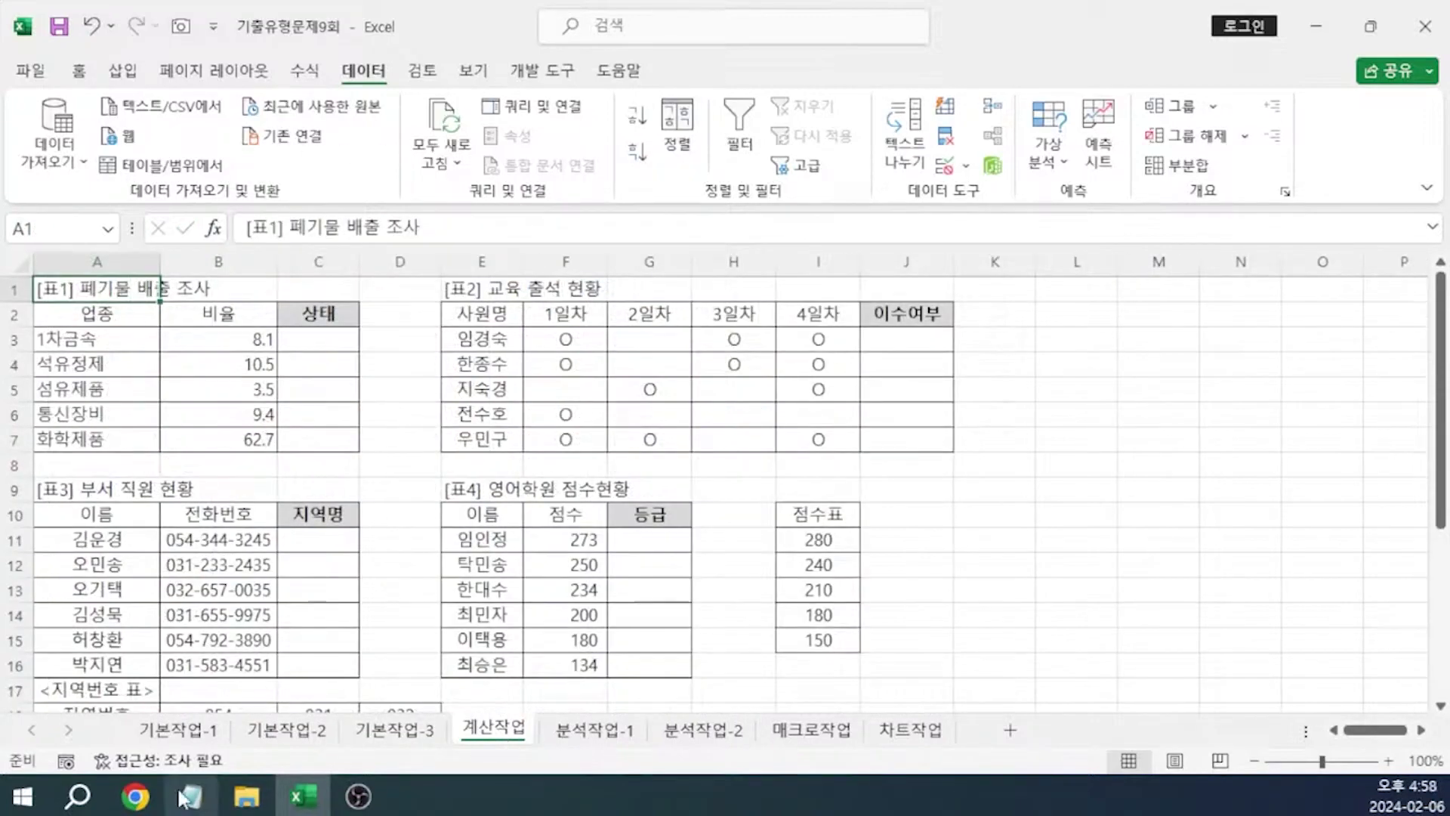
Switch to the Notepad instructions and read the 계산작업 tasks, starting with the waste ratio ranking
click(185, 798)
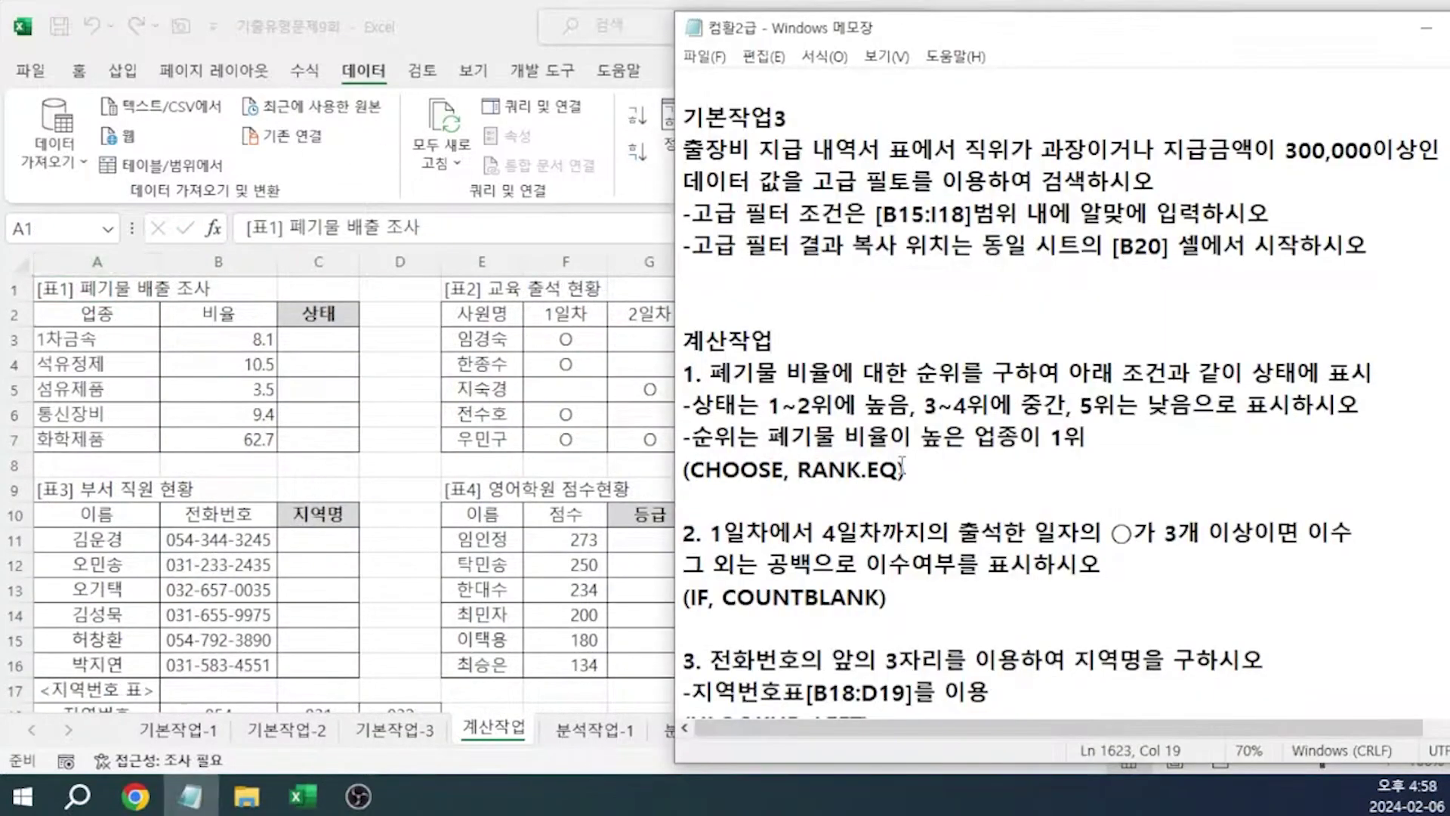
scroll(907, 470, down, 2)
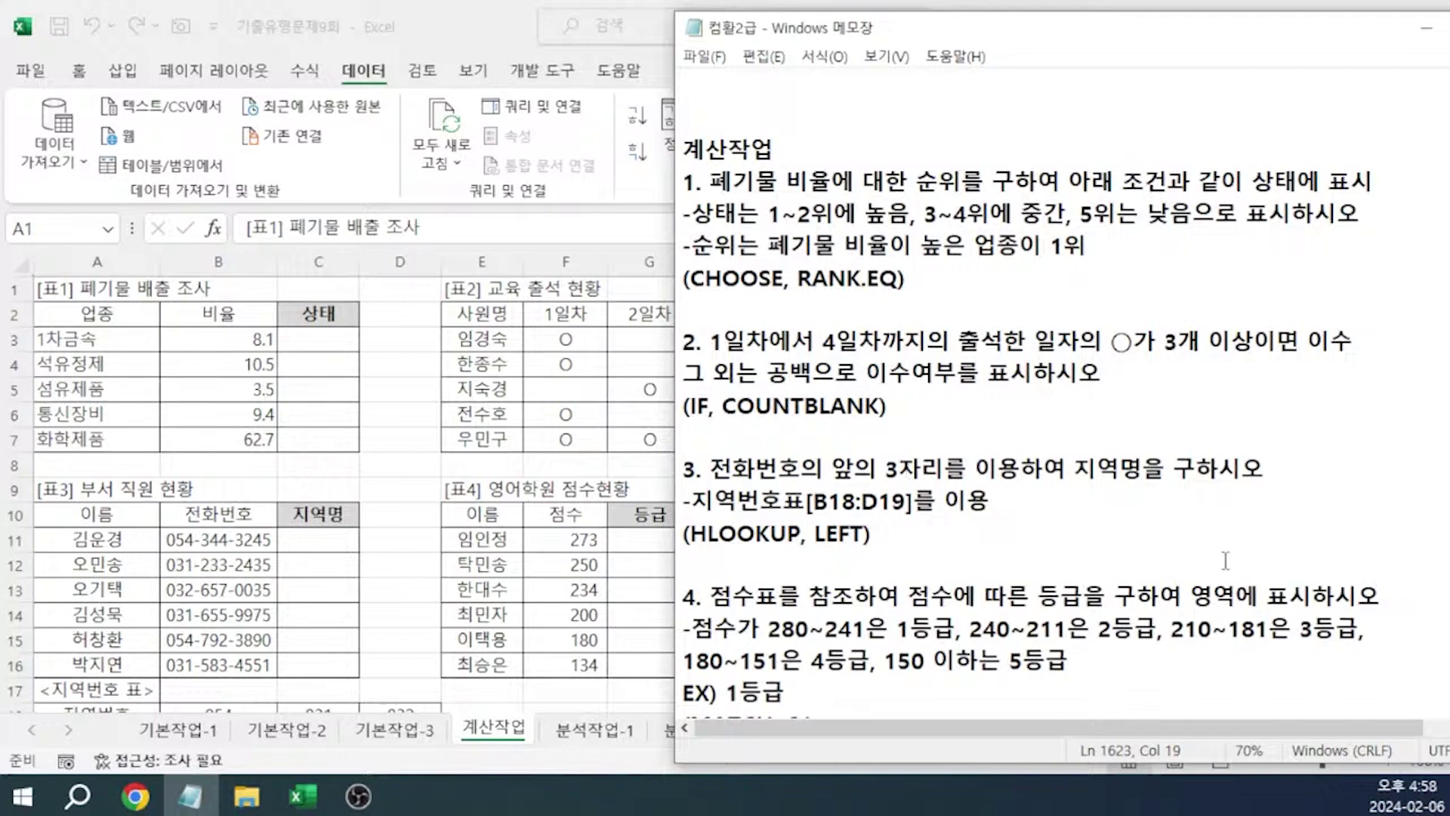
scroll(1417, 675, down, 2)
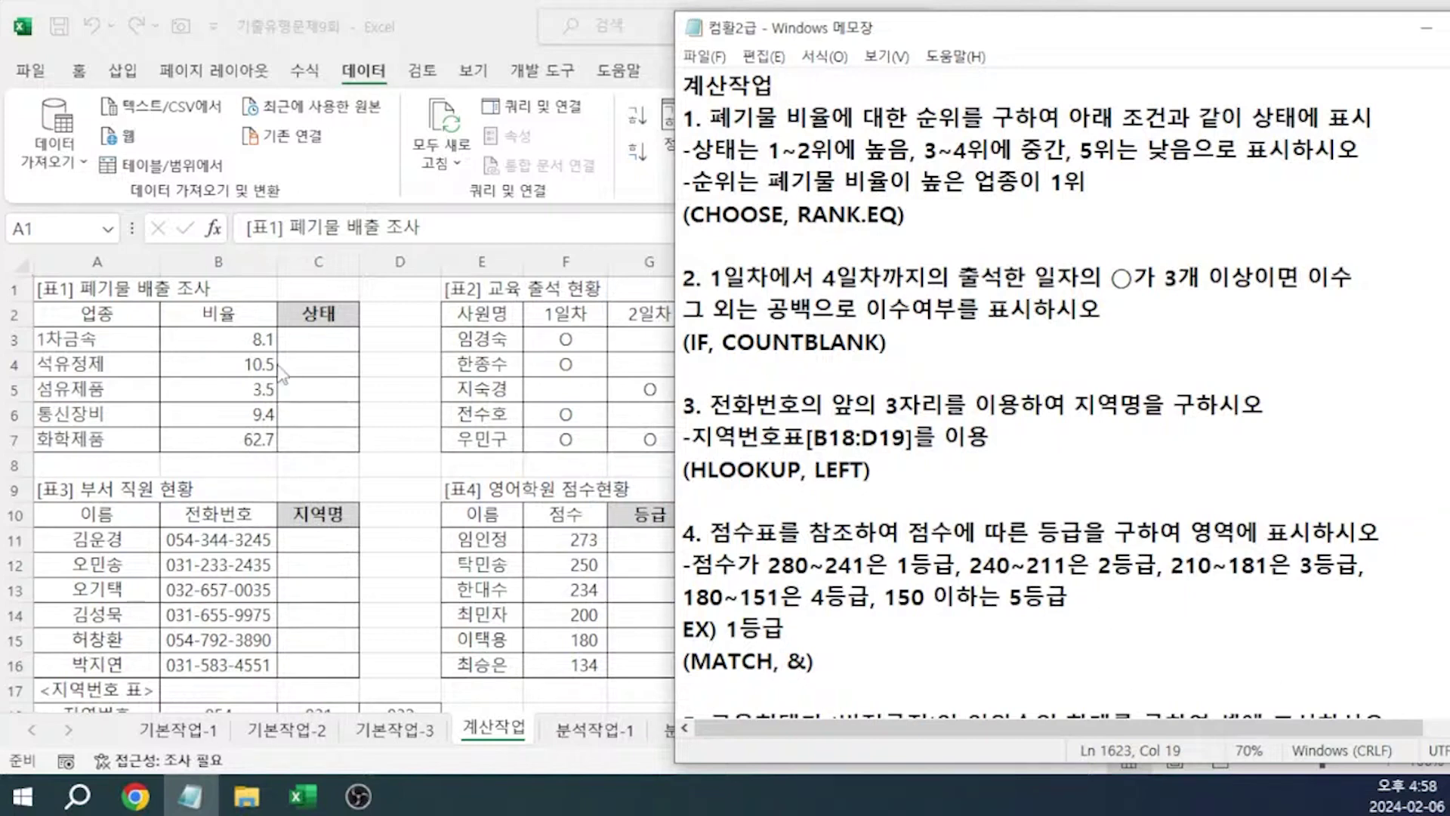
In Excel, enter =RANK.EQ(B3,$B$3:$B$7,0) in C3 of the 계산작업 sheet to rank the 비율 values in descending order
click(324, 347)
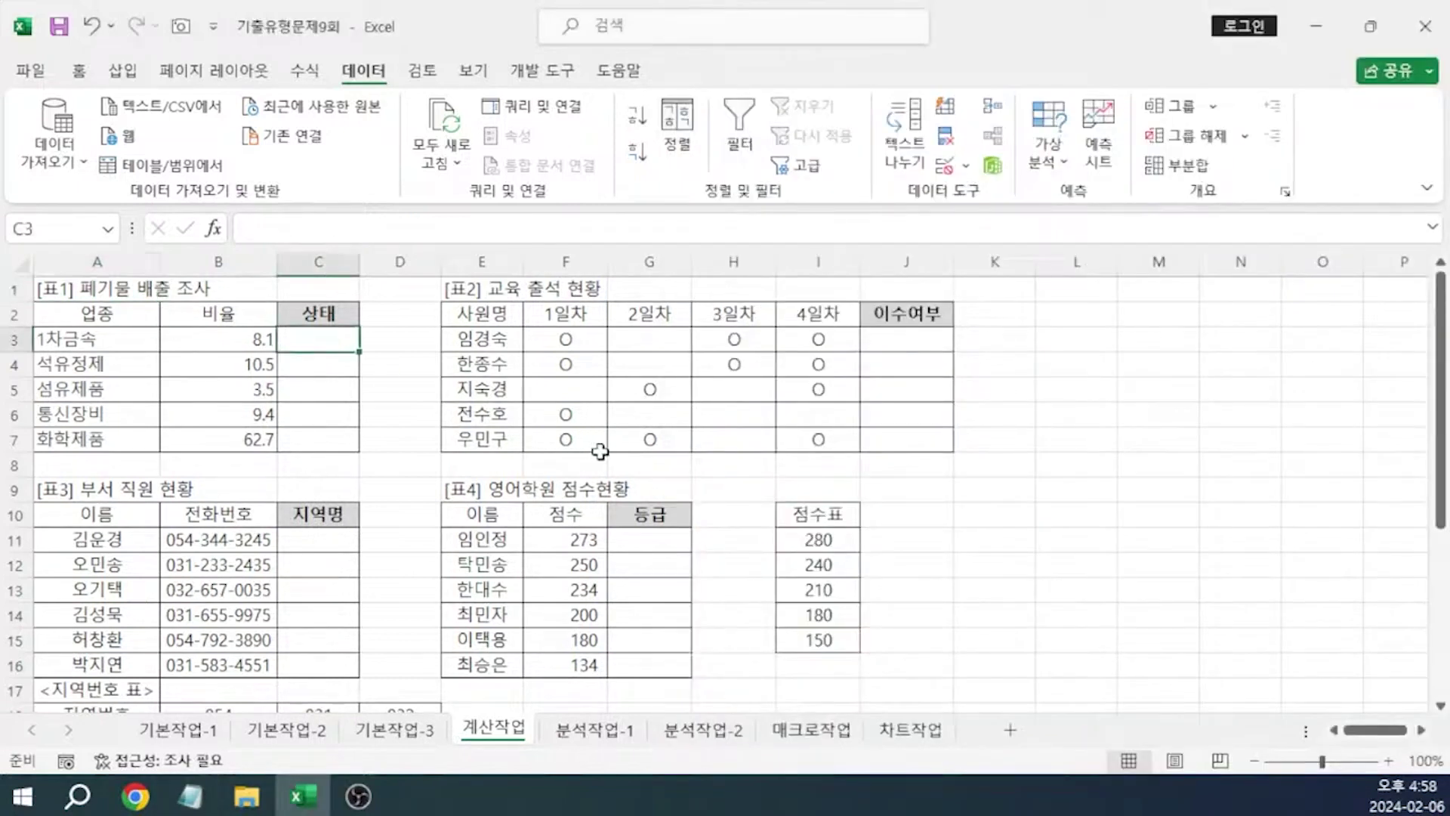
text(=RANK.EQ()
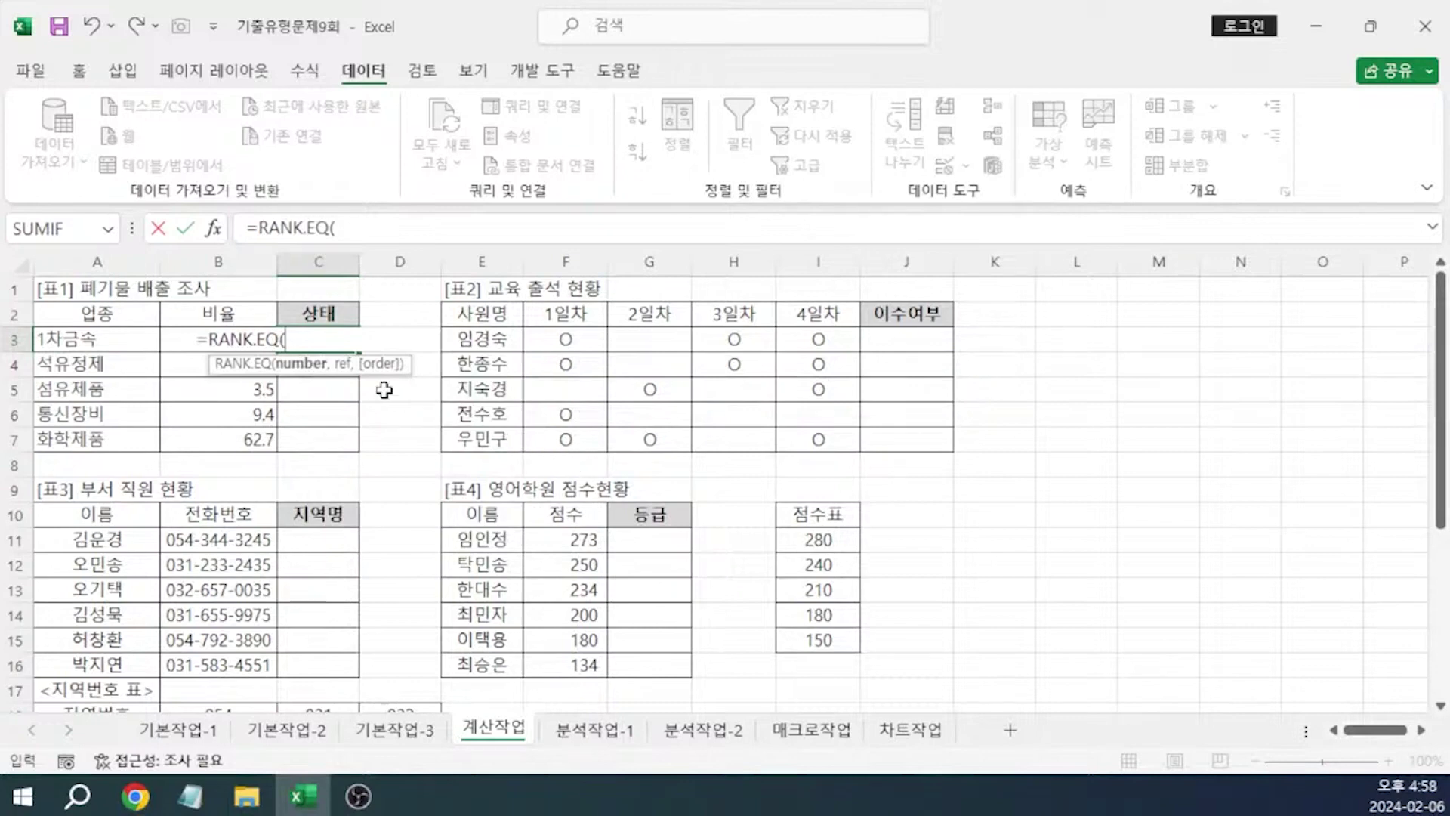
click(363, 219)
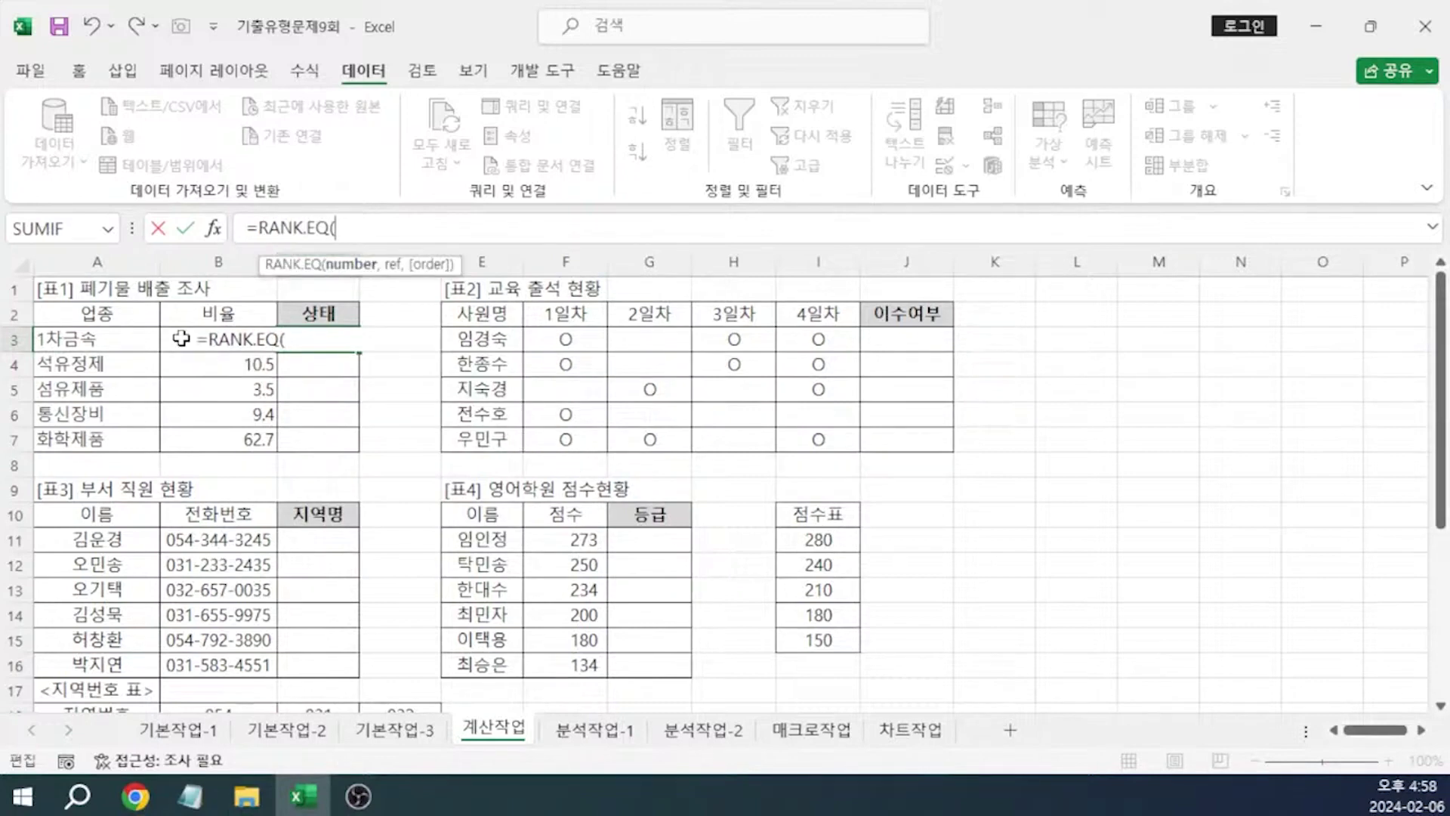
click(178, 359)
key(Up)
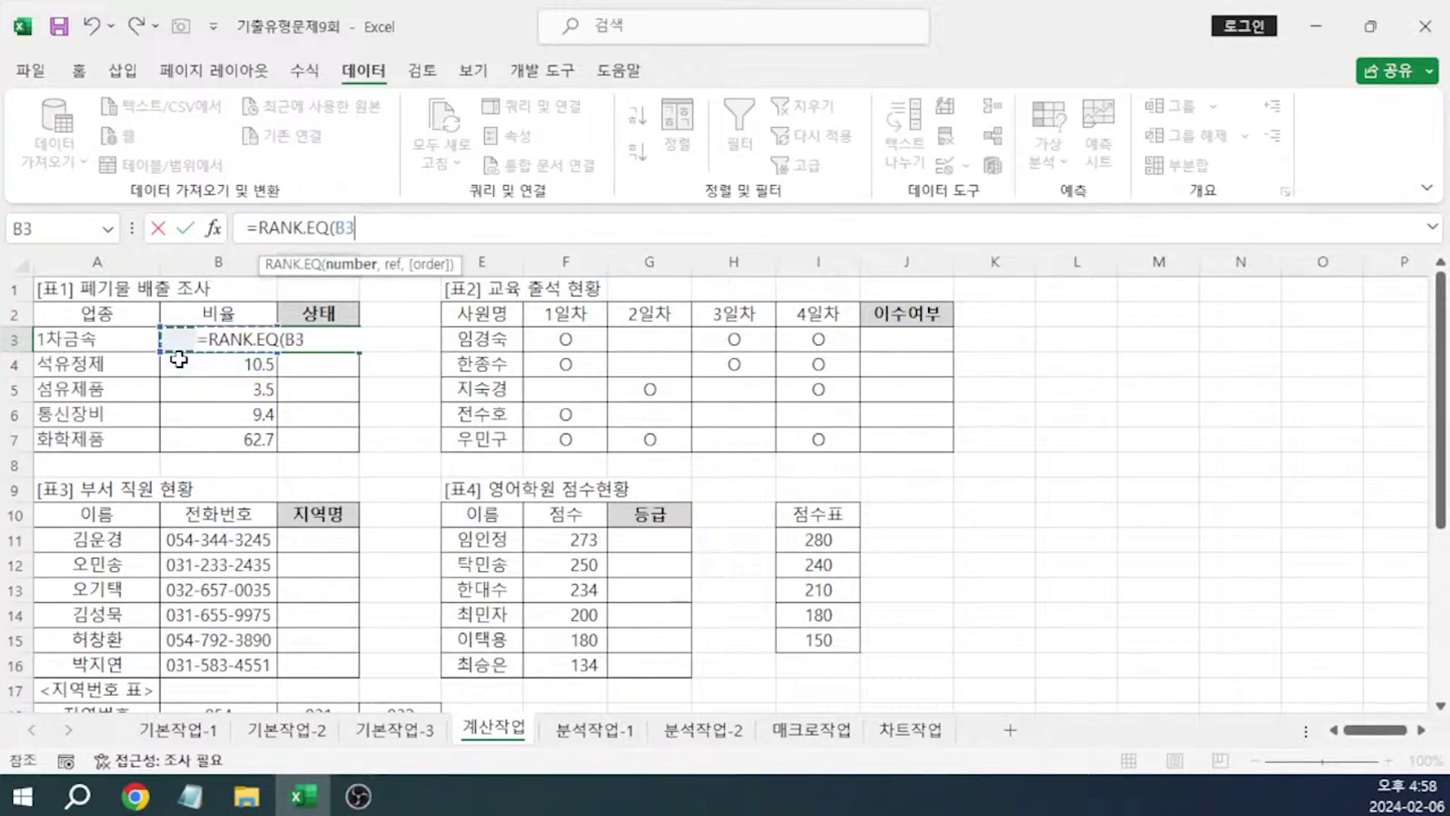
text(,)
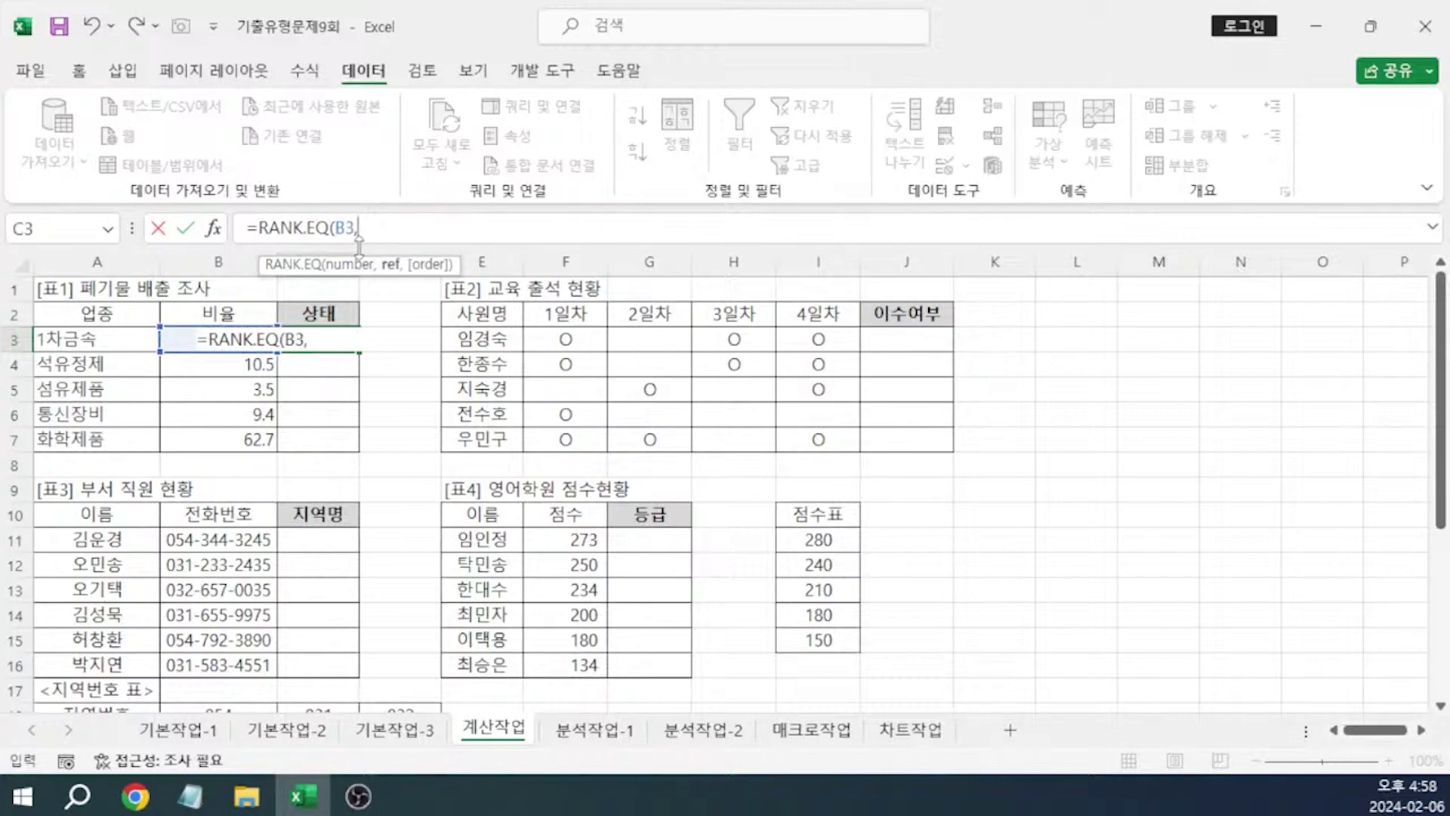
drag(250, 444, 240, 344)
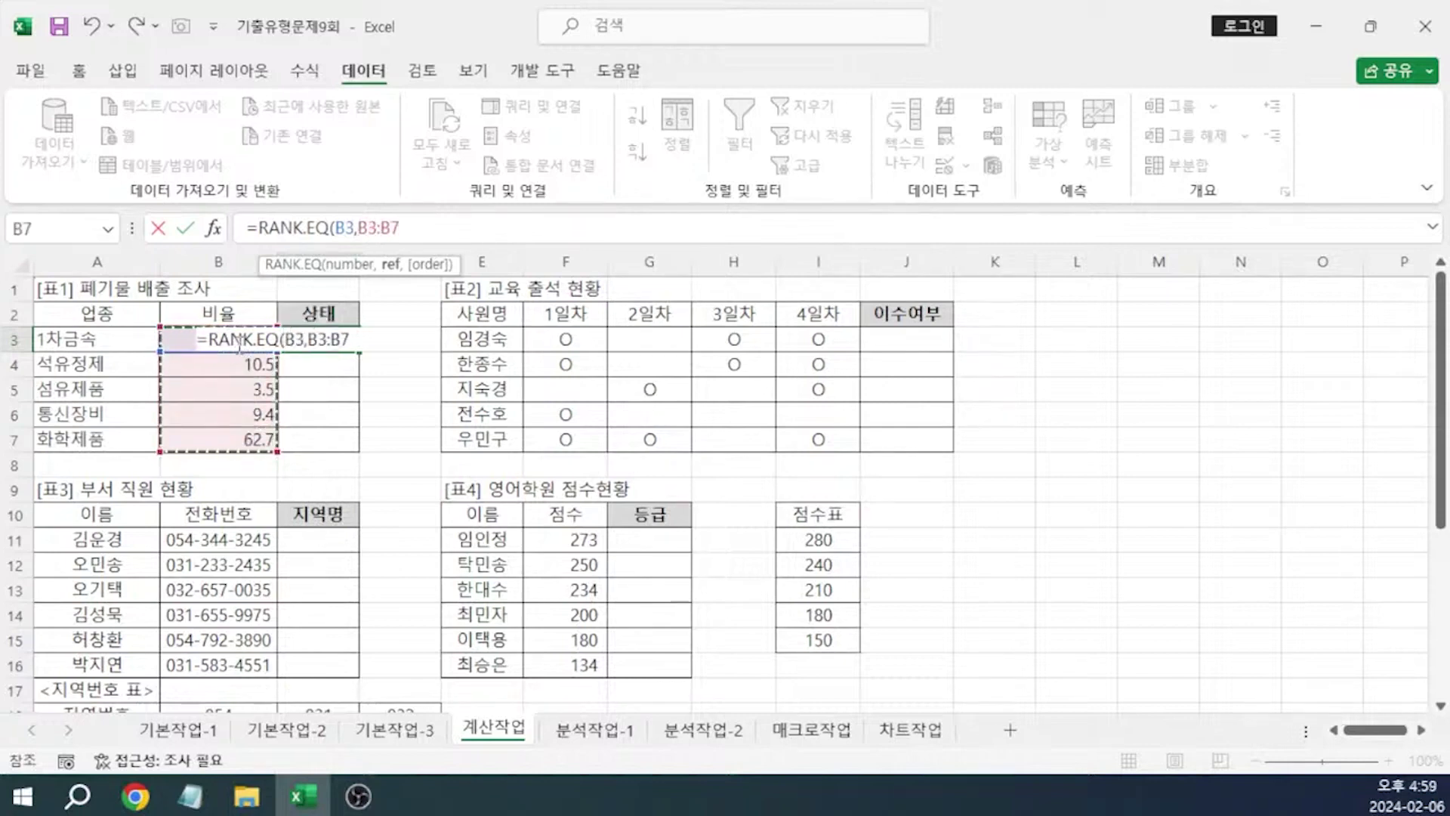
key(F4)
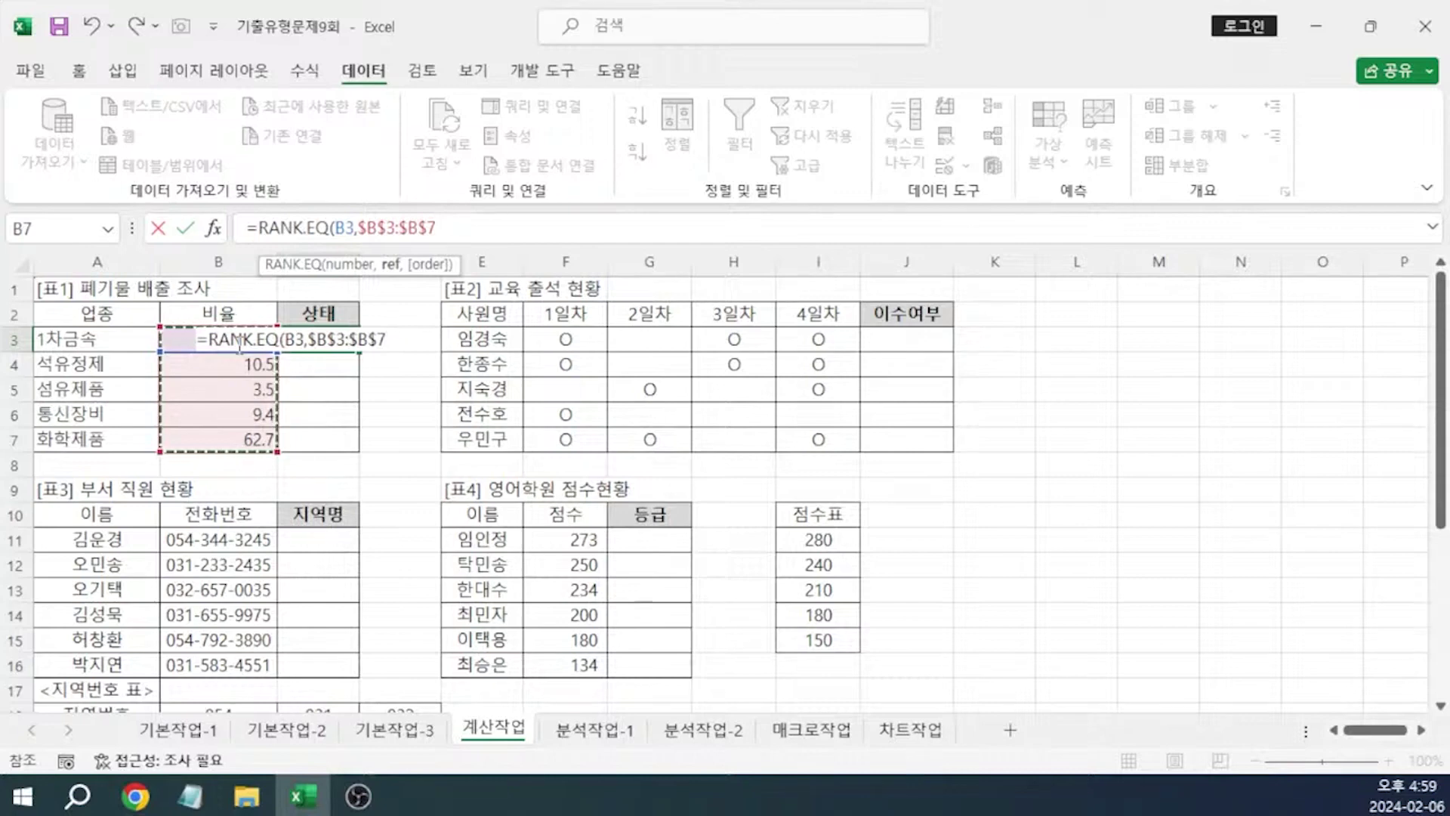
text(,)
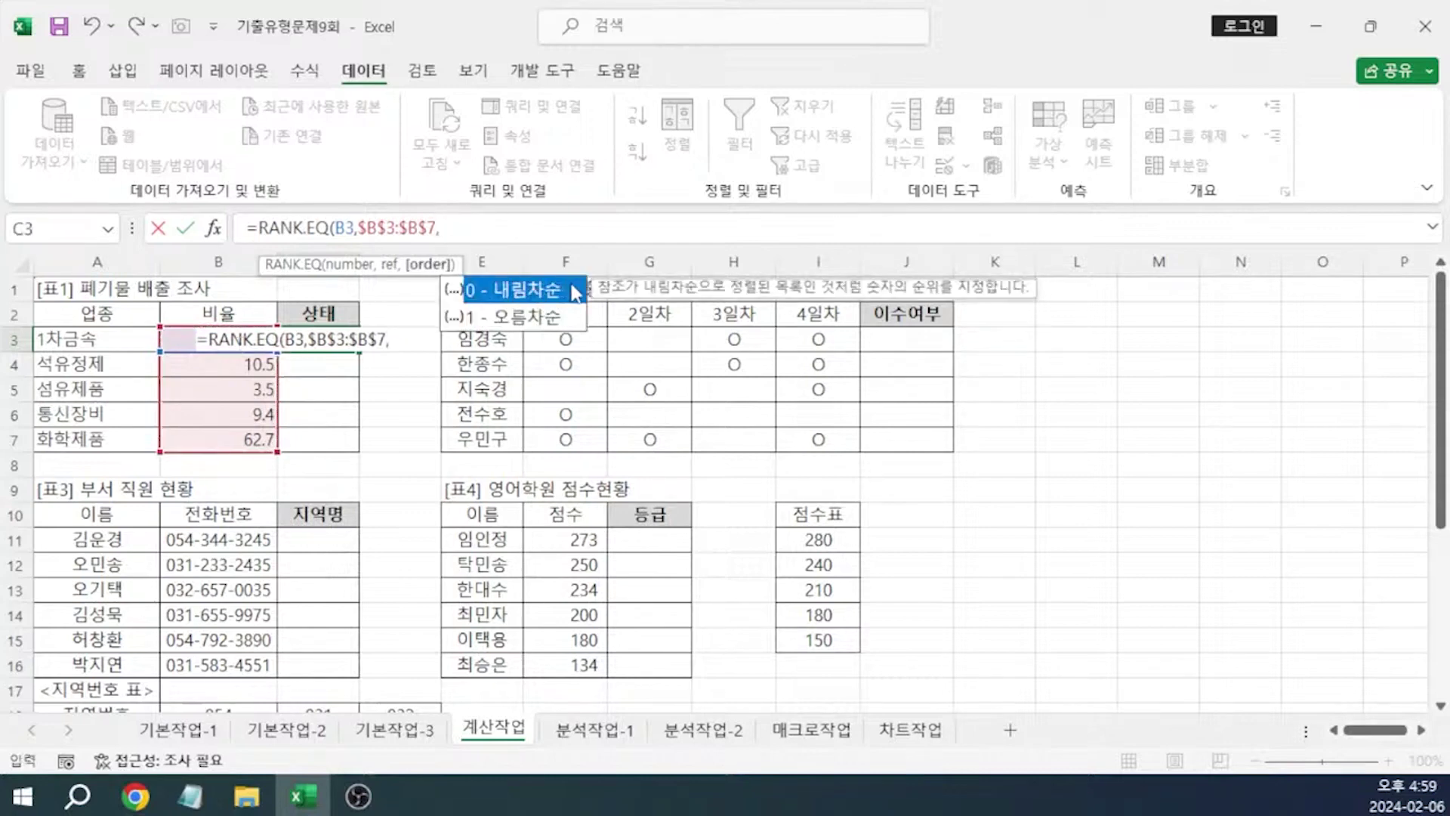
double_click(516, 289)
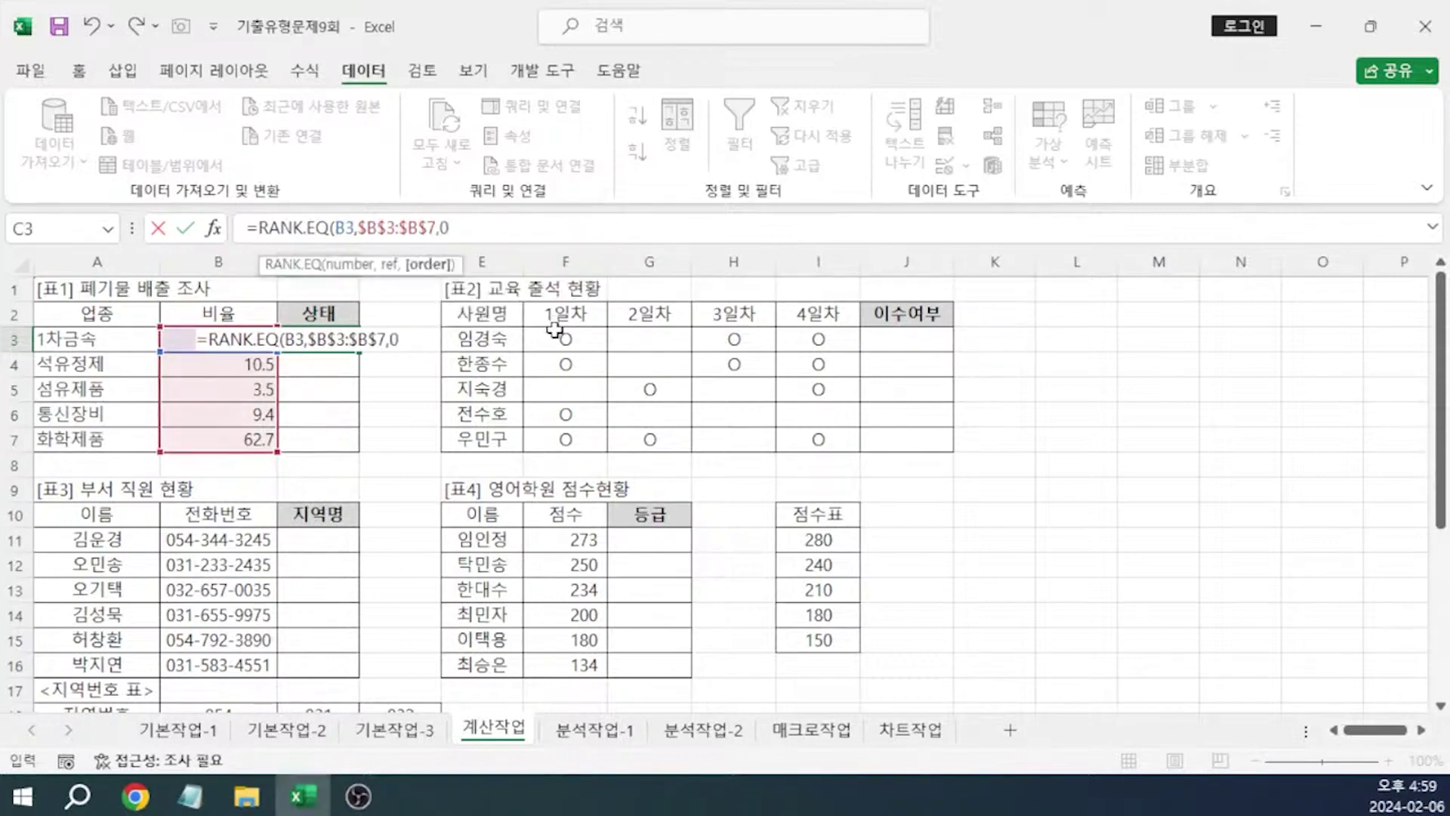
key(Return)
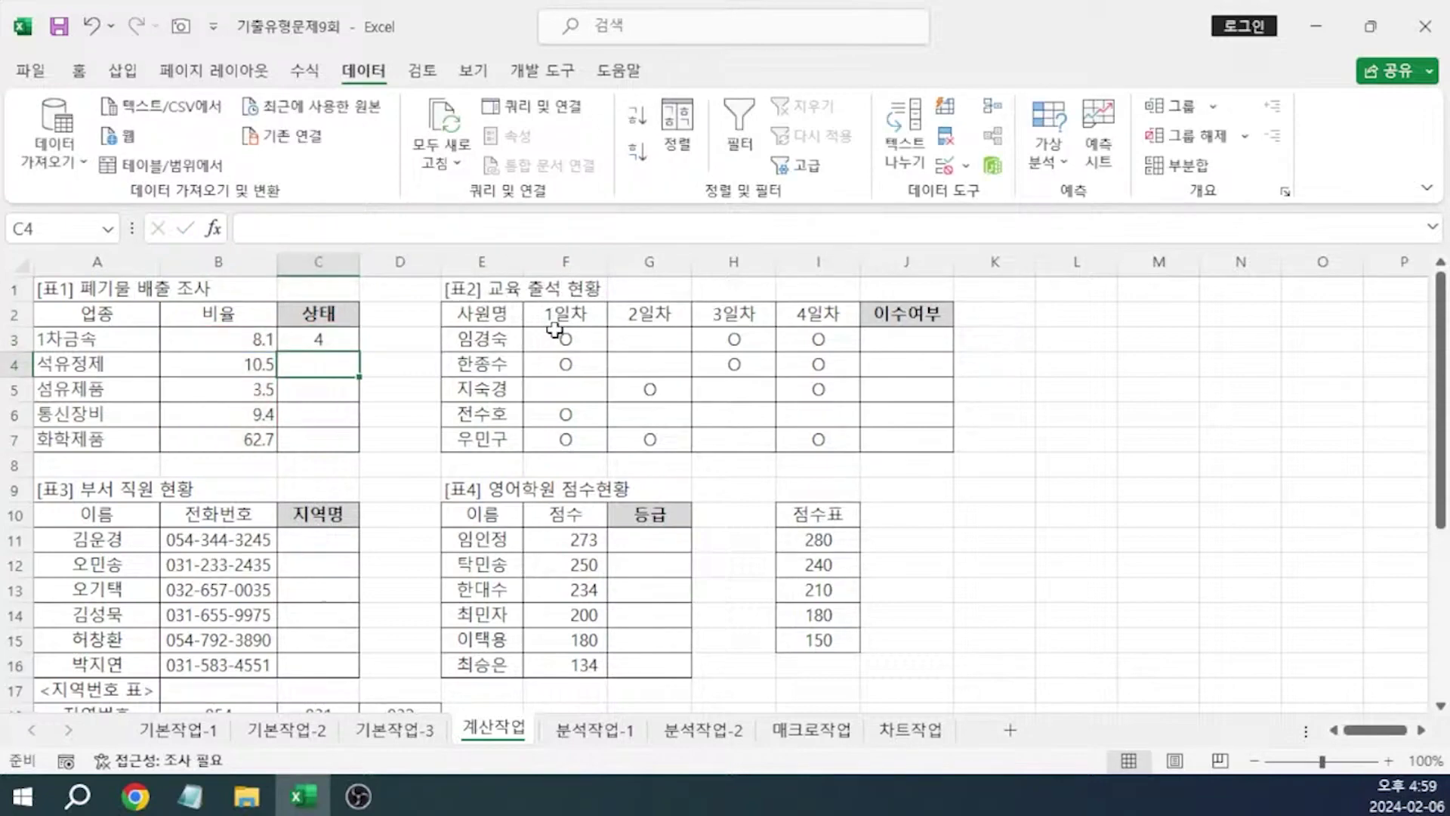
Fill the rank formula from C3 down to C7
click(342, 339)
drag(359, 352, 360, 382)
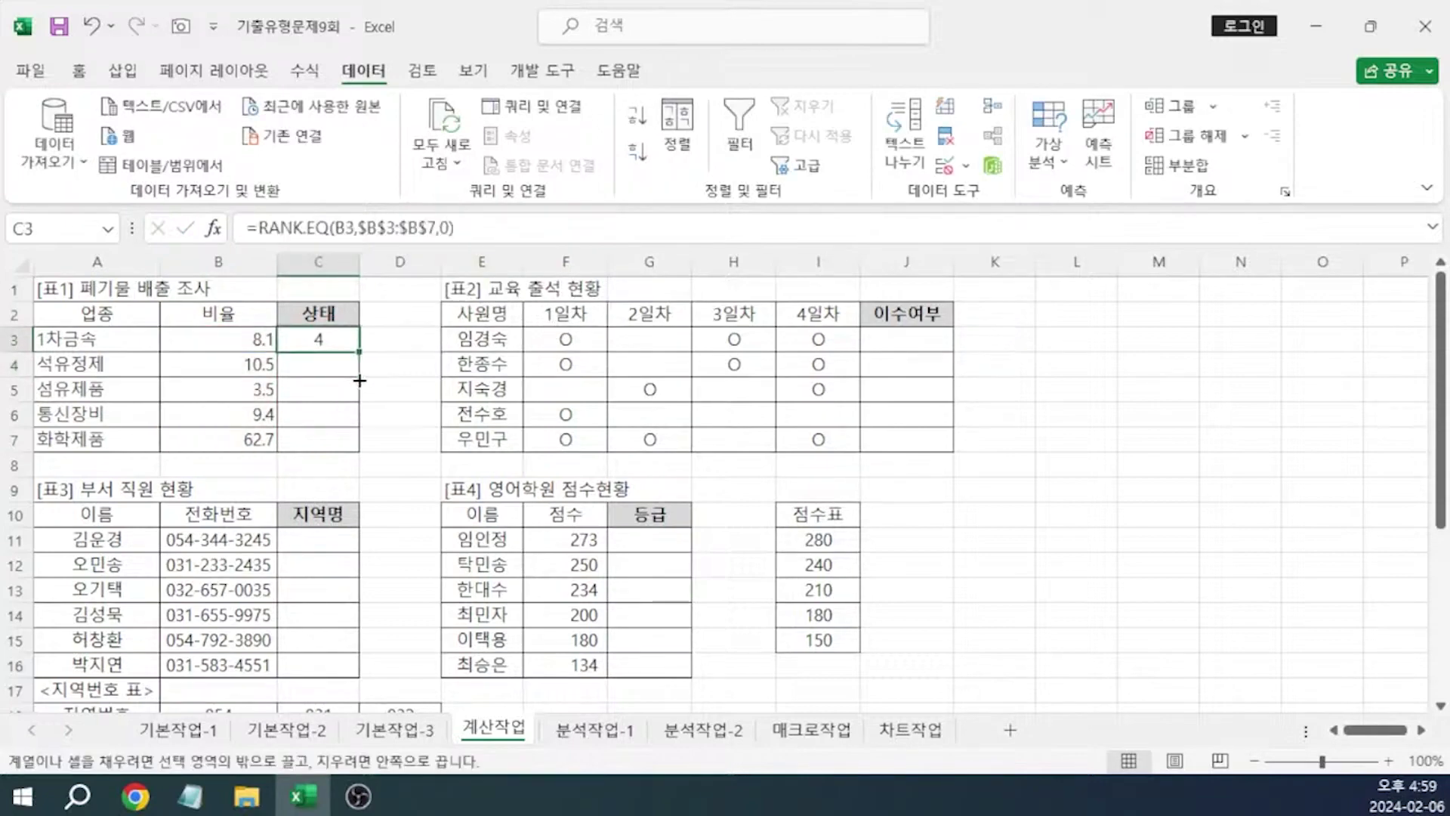
drag(360, 382, 358, 442)
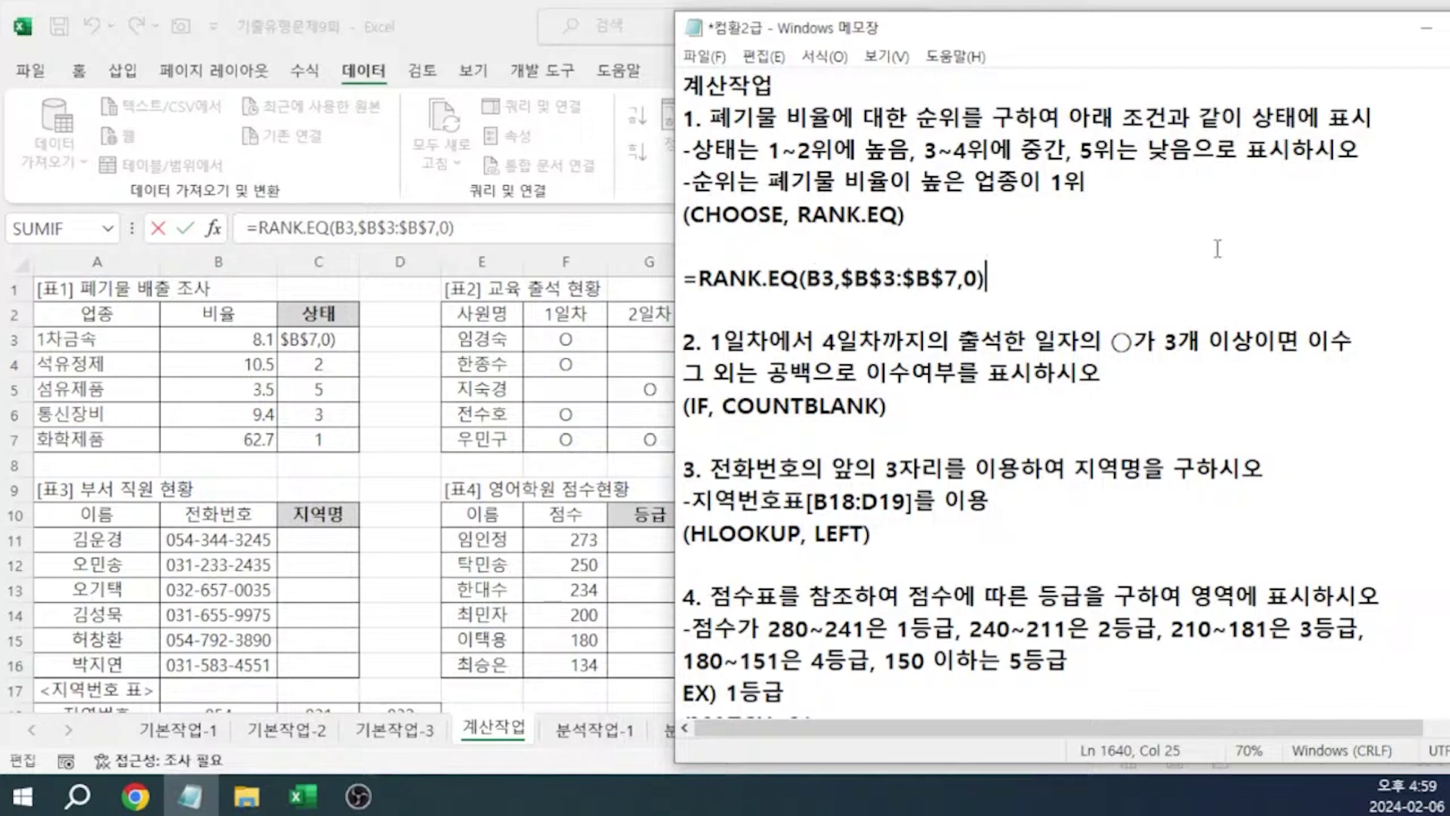
Wrap the rank formula in C3 in a CHOOSE function that returns "높음" for ranks 1 and 2
click(262, 226)
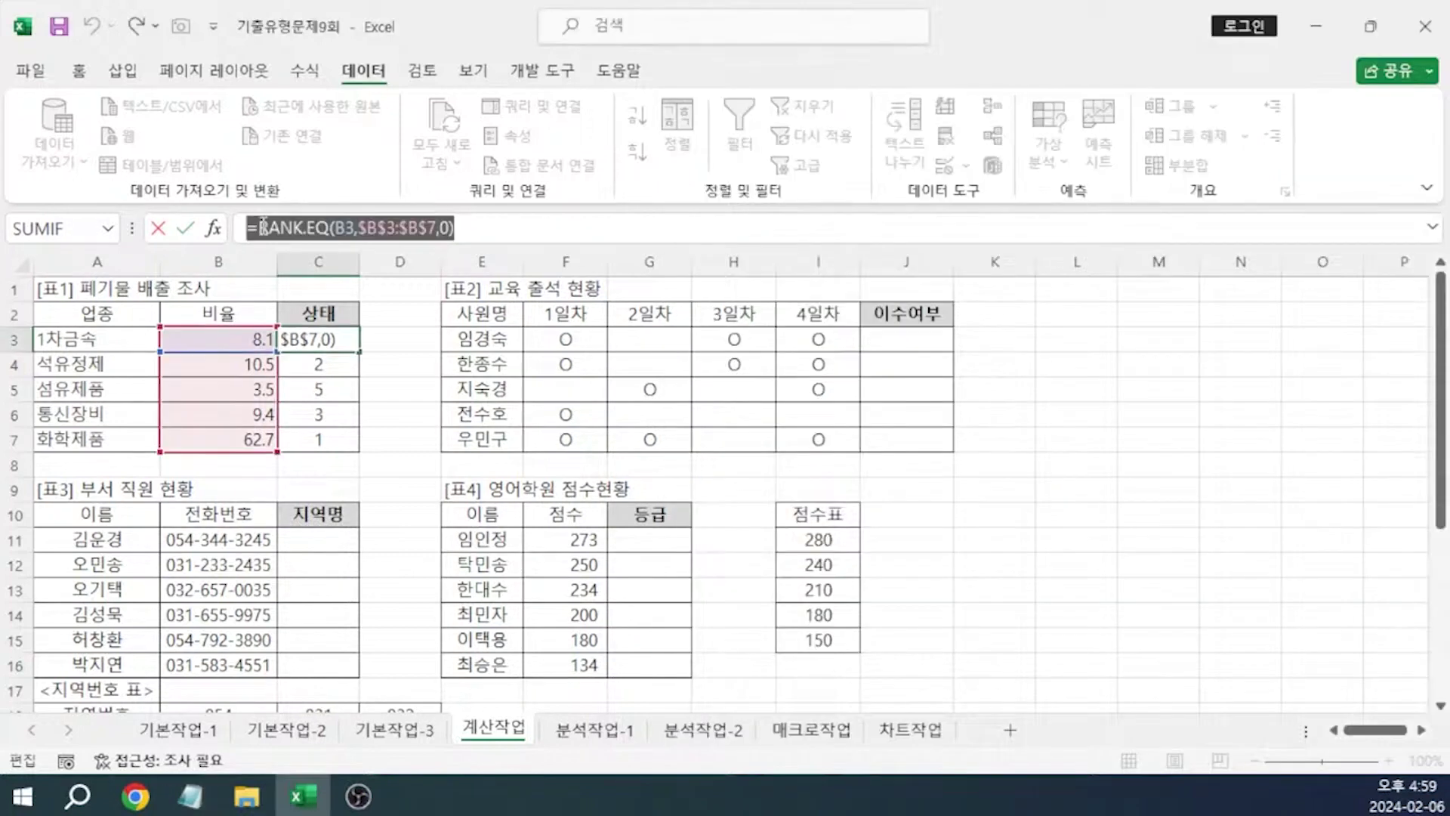
text(CHOOSE()
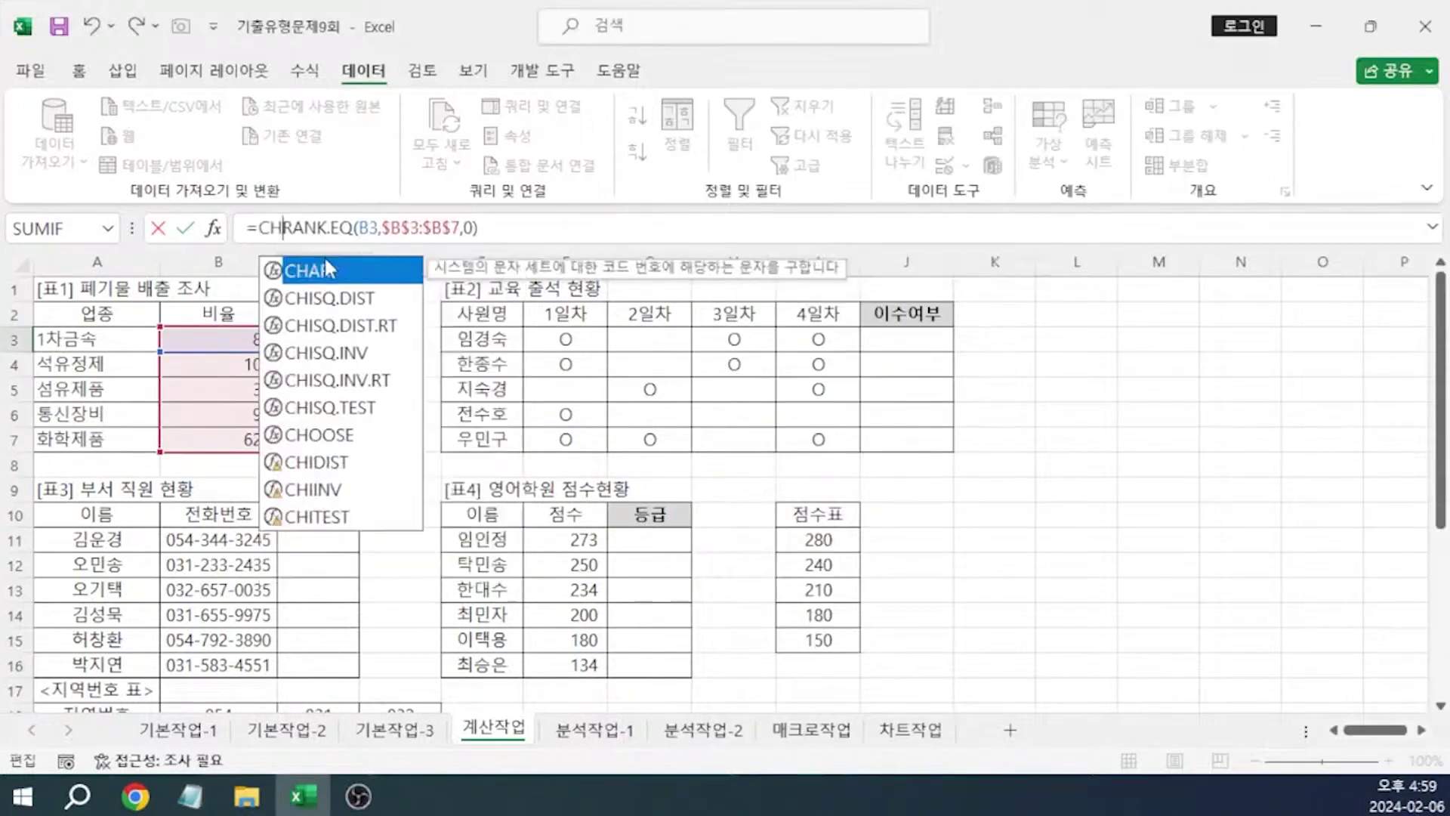
click(553, 231)
text(,)
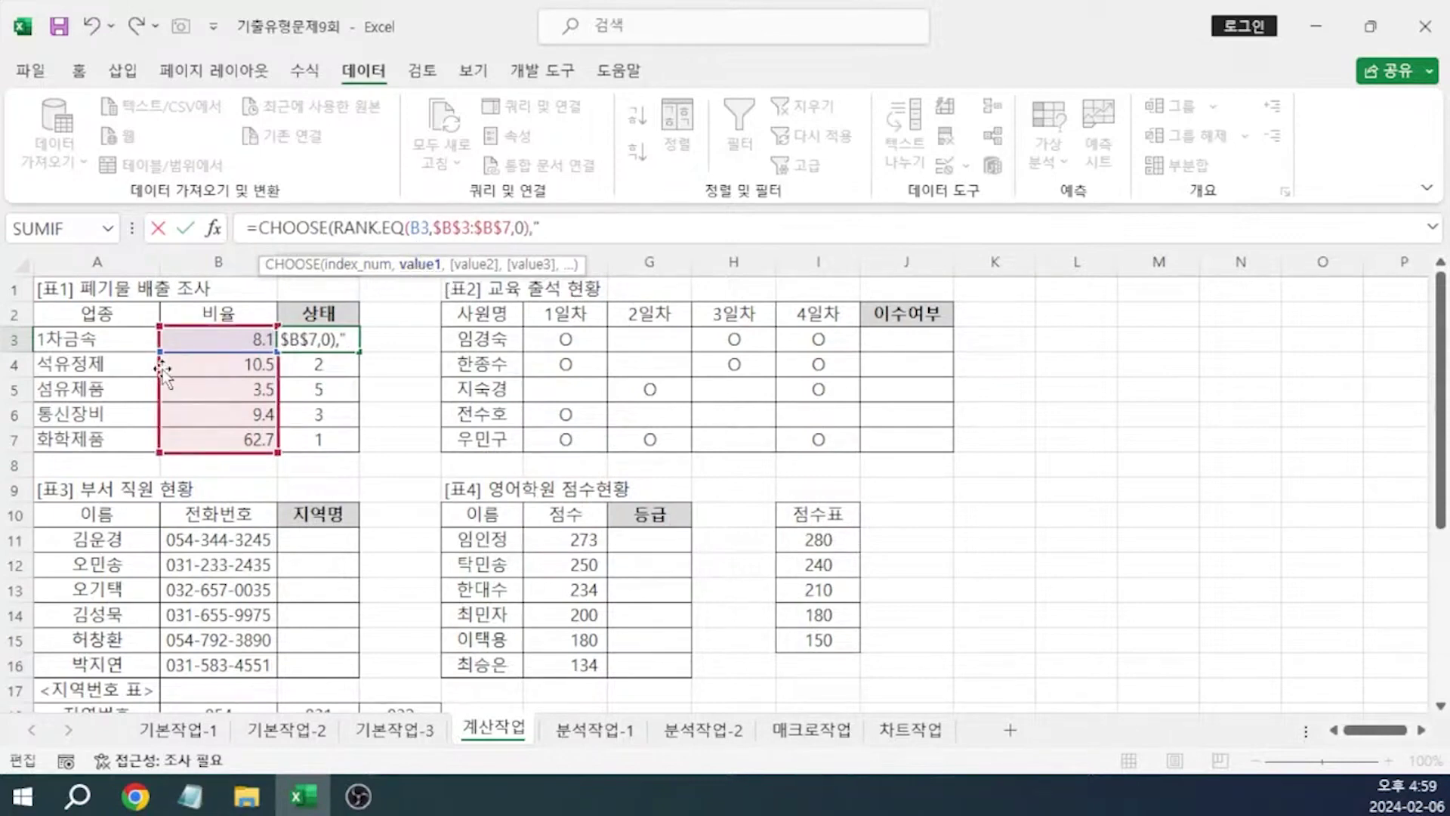
text("ㅛ음",)
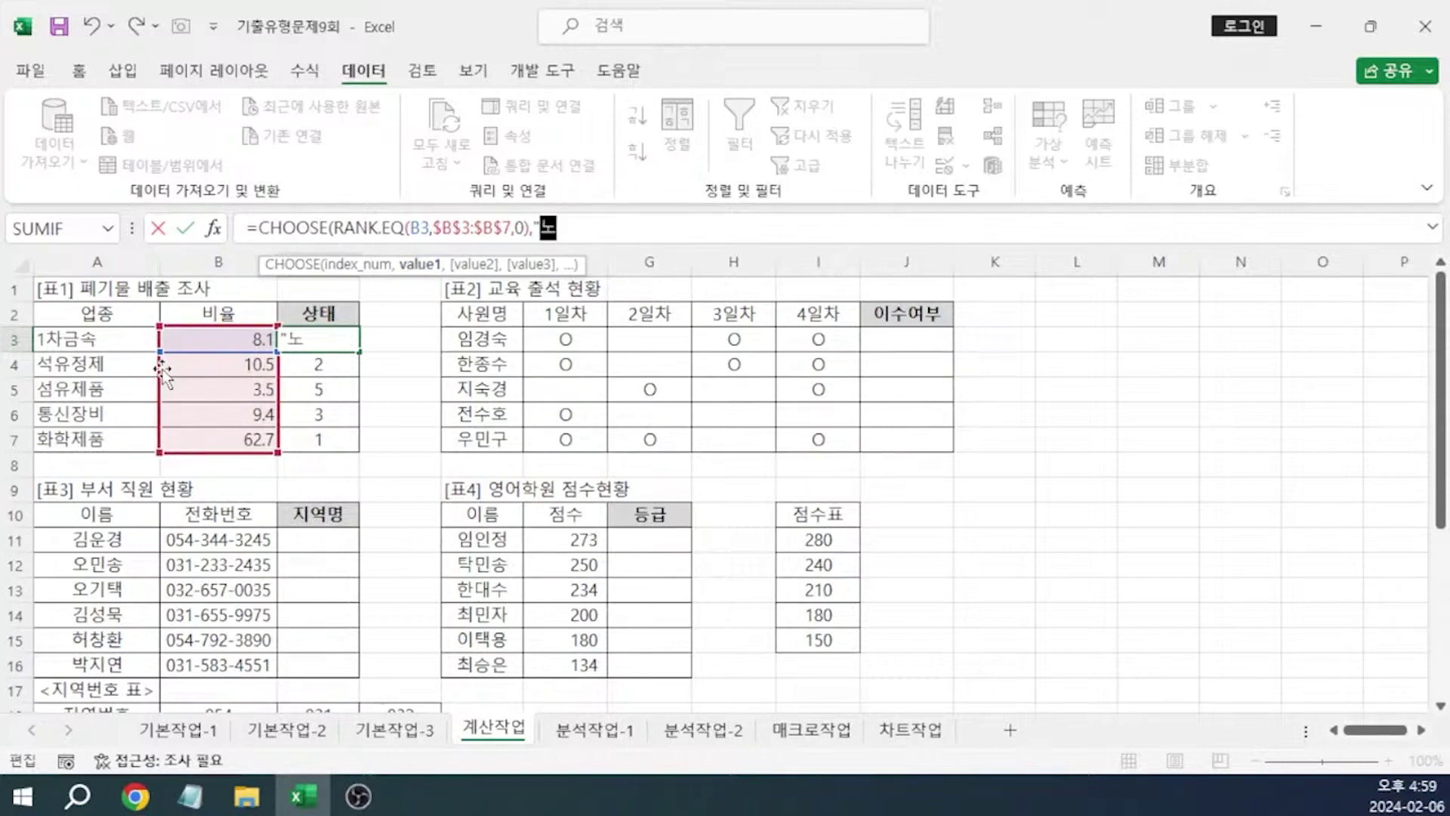
text("높음",)
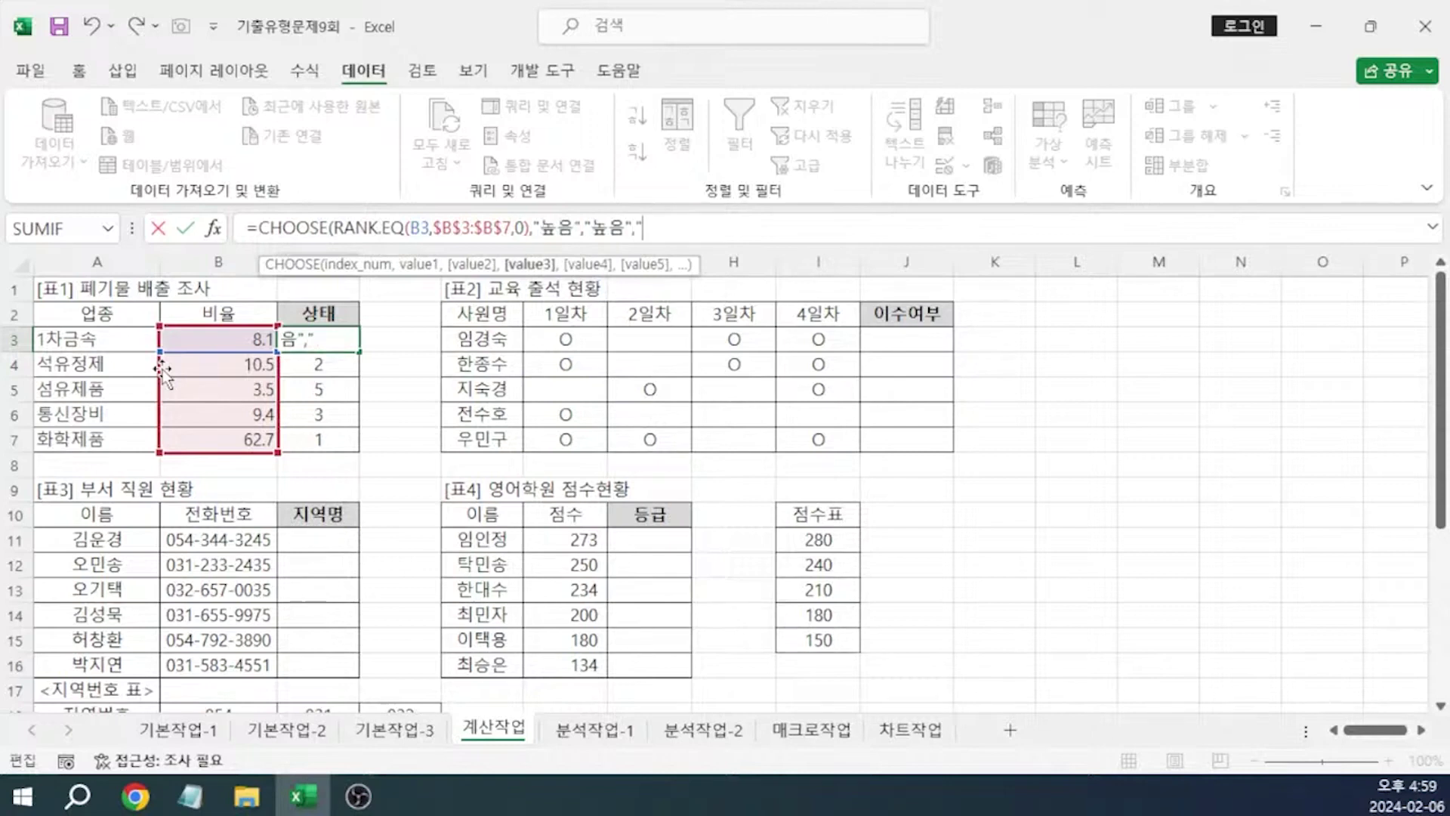
text(")
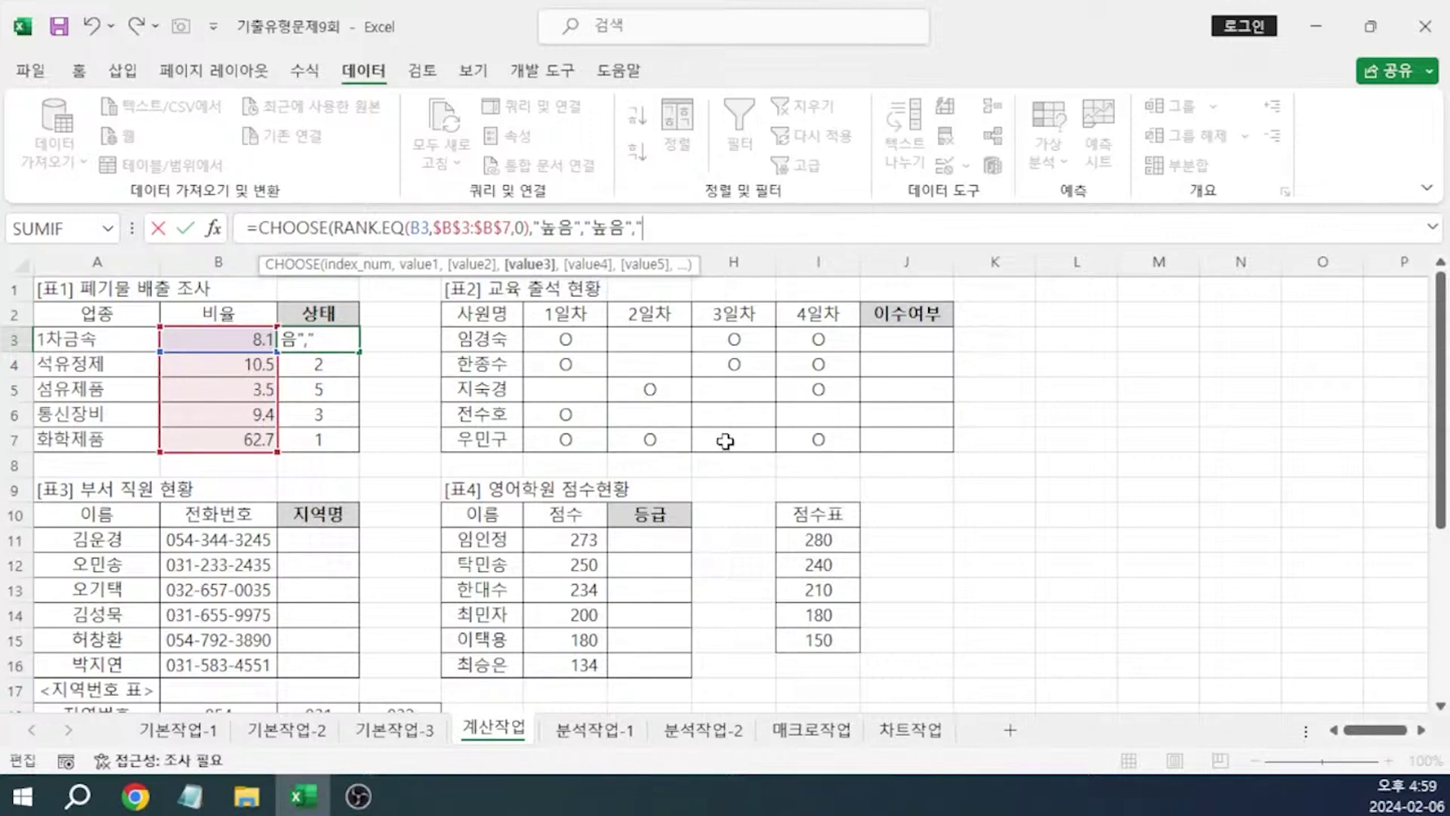
Complete the CHOOSE formula in C3 with "중간","중간","낮음" for ranks 3 to 5 and fill it down to C7
text(중간",)
text("중간)
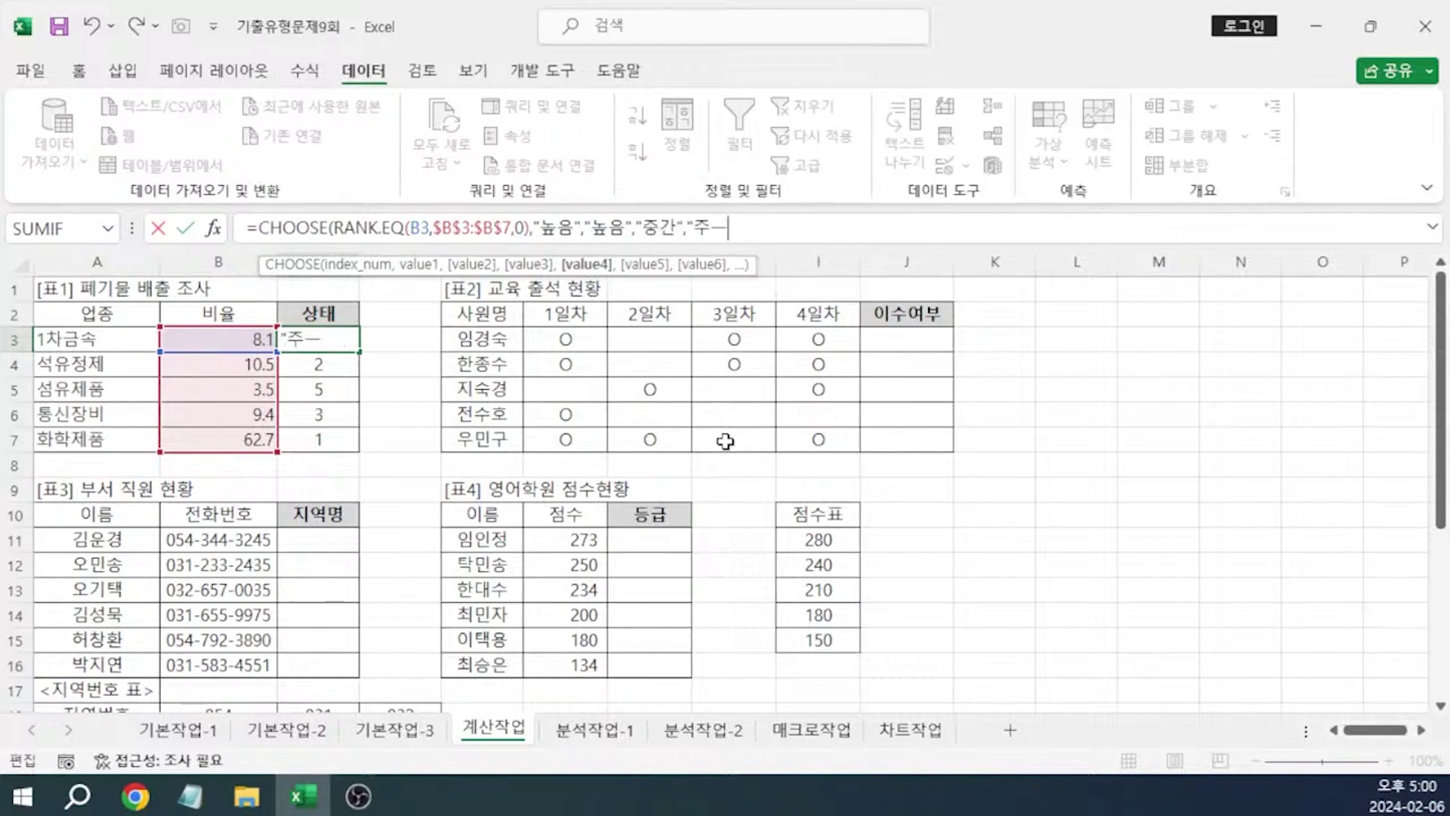
text(")
text(,"낮)
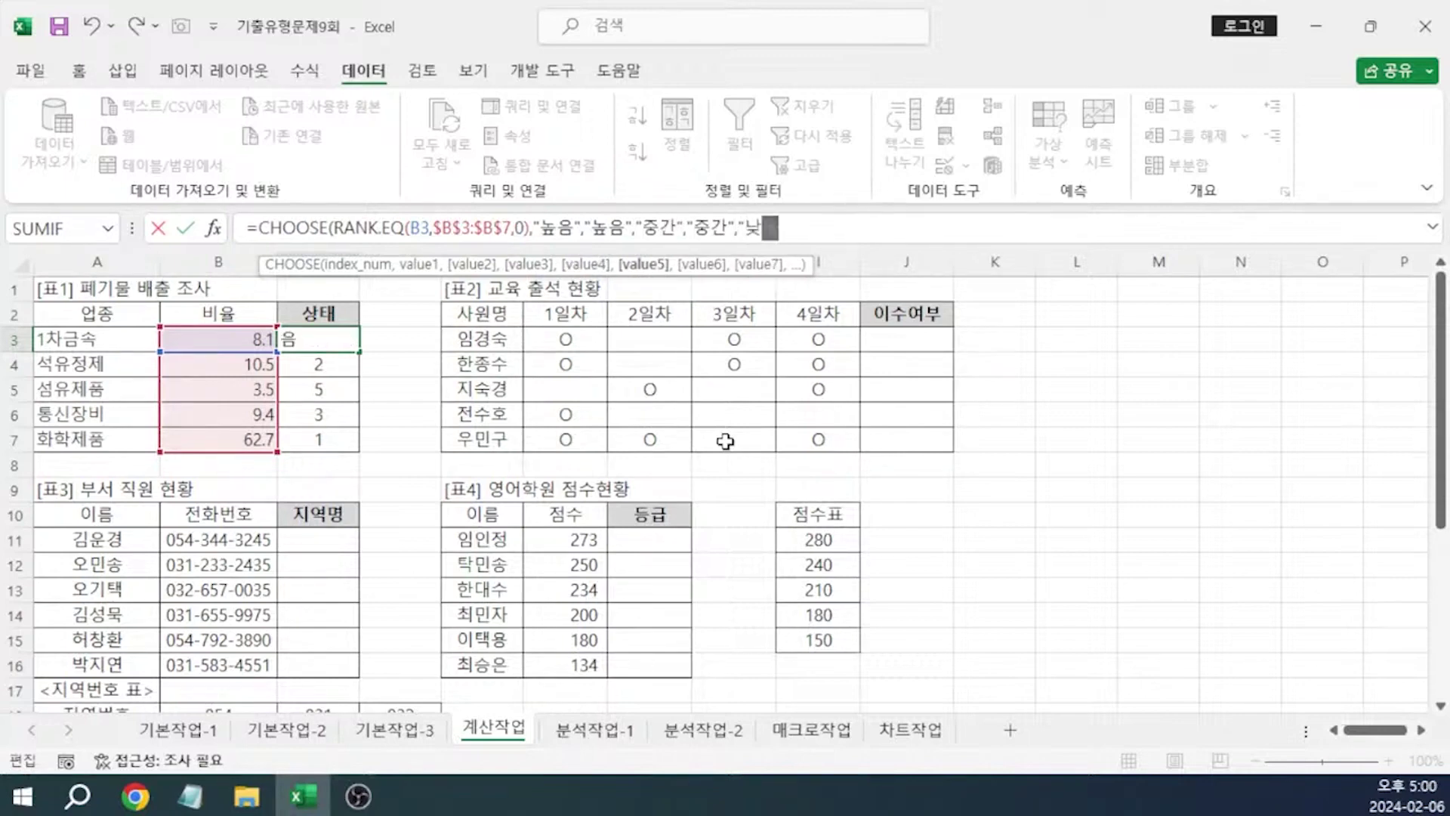
text(음"))
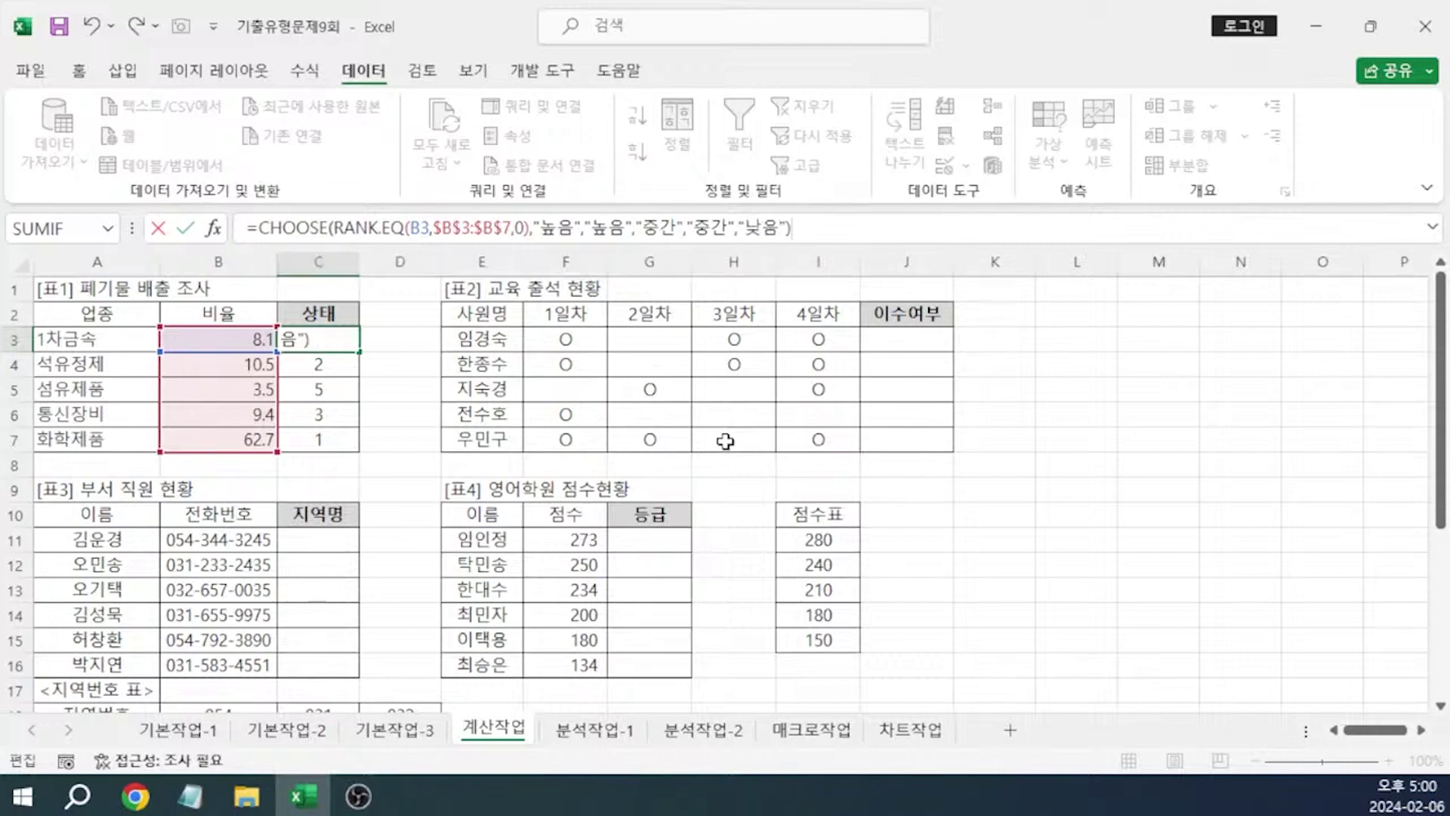
key(Left)
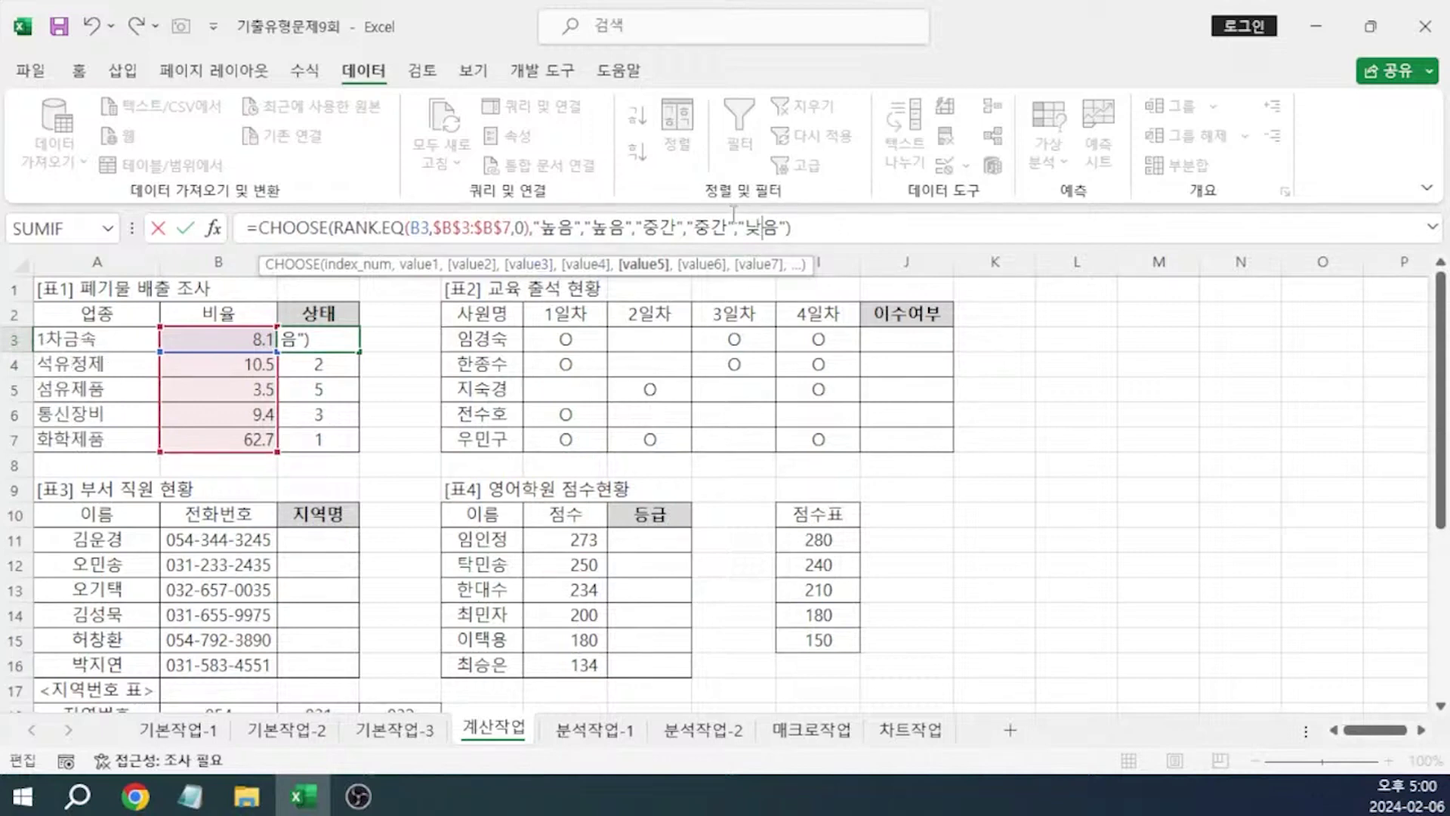
click(790, 221)
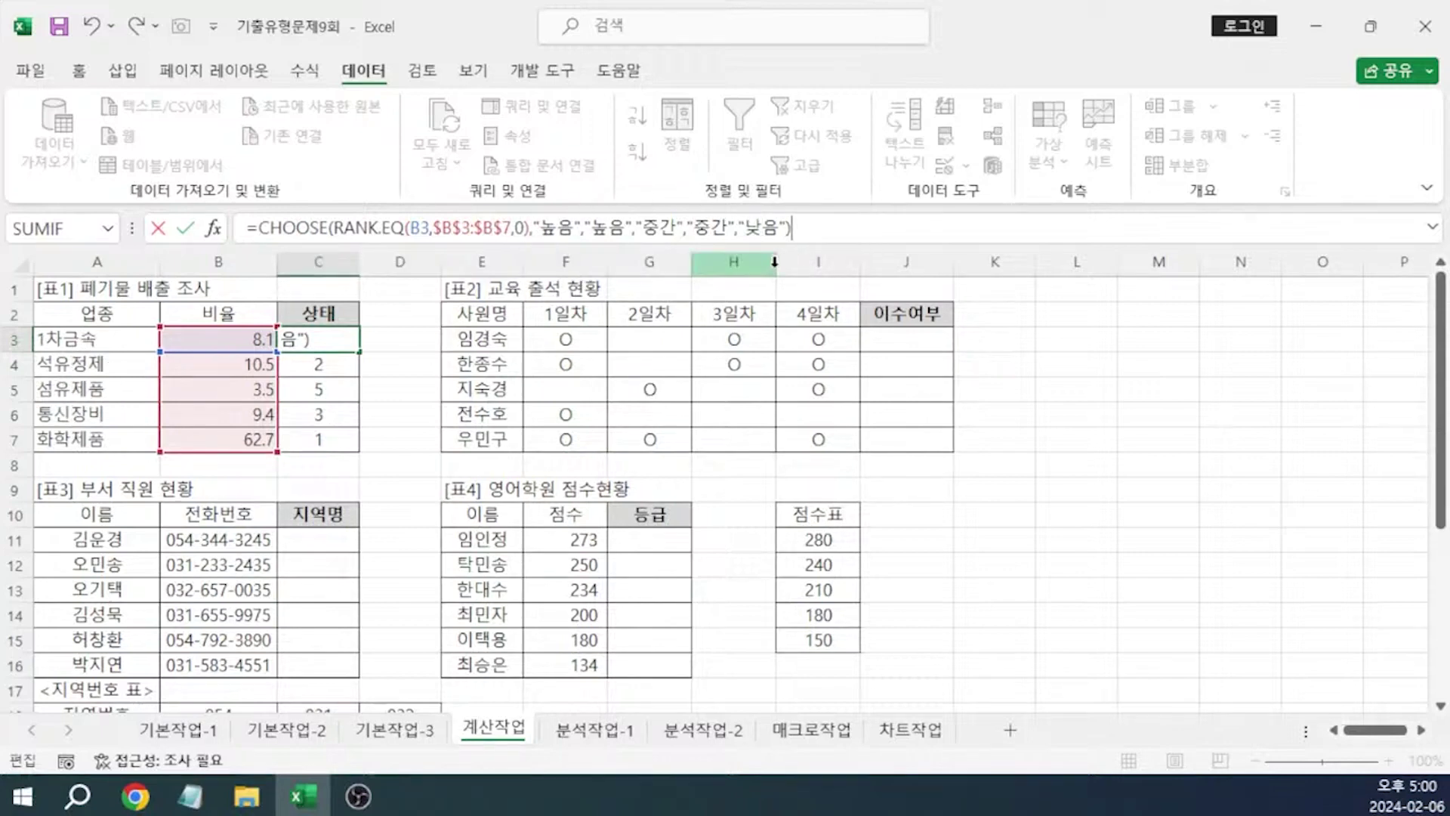
Record the full CHOOSE formula as the task 1 answer (정답) in Notepad, and return to Excel to confirm it
key(alt+Tab)
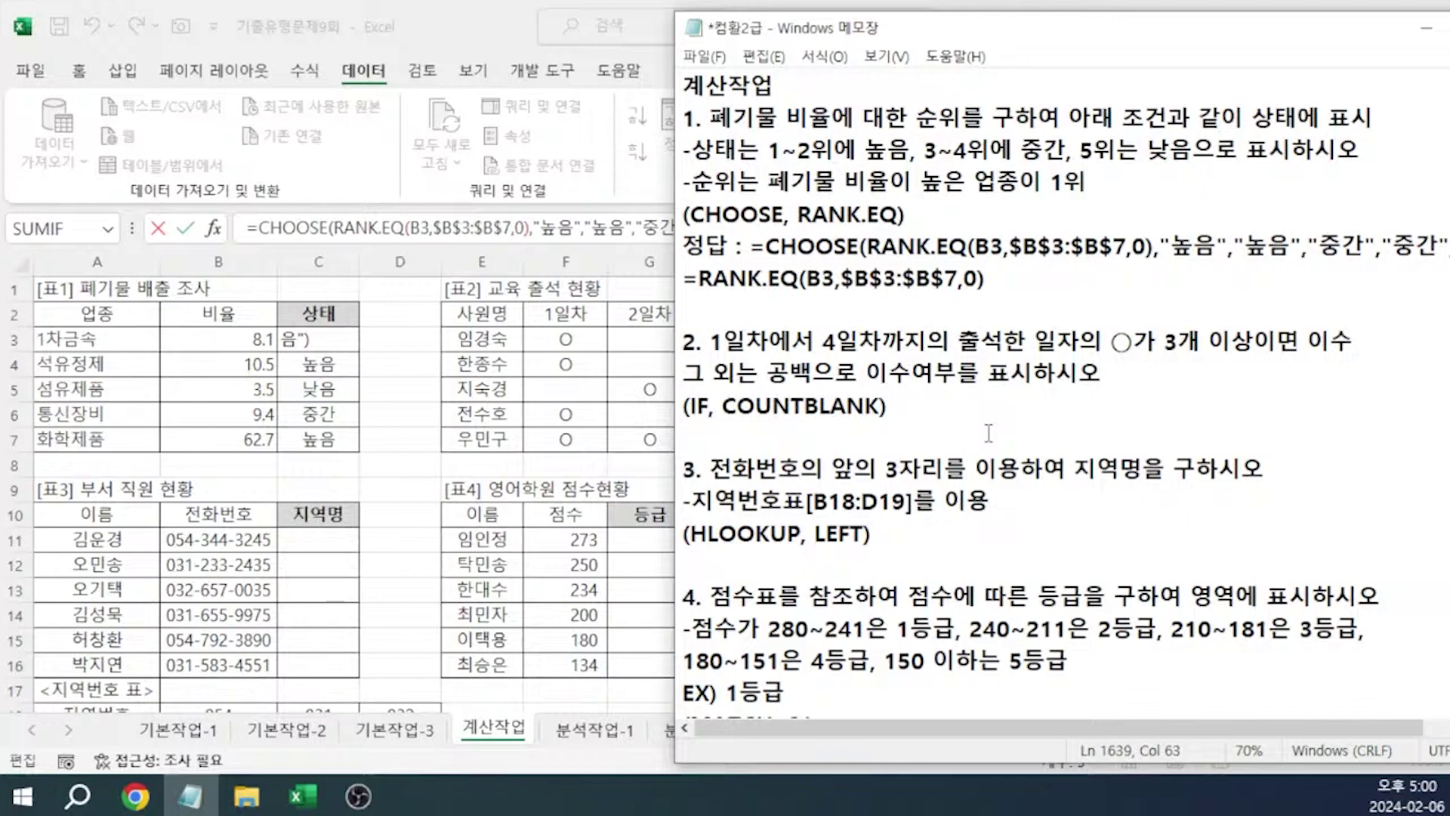
click(585, 374)
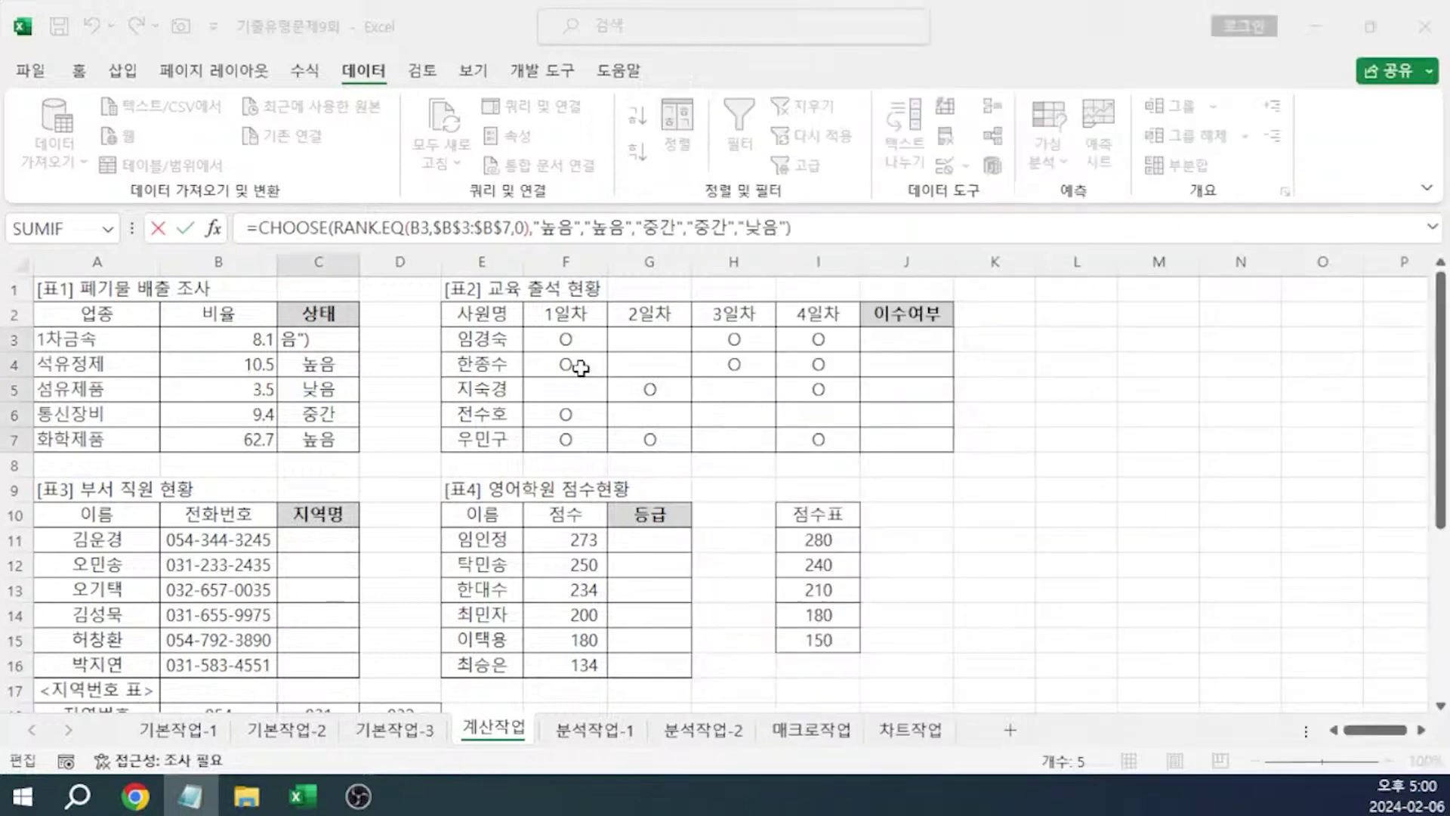
key(ctrl+Return)
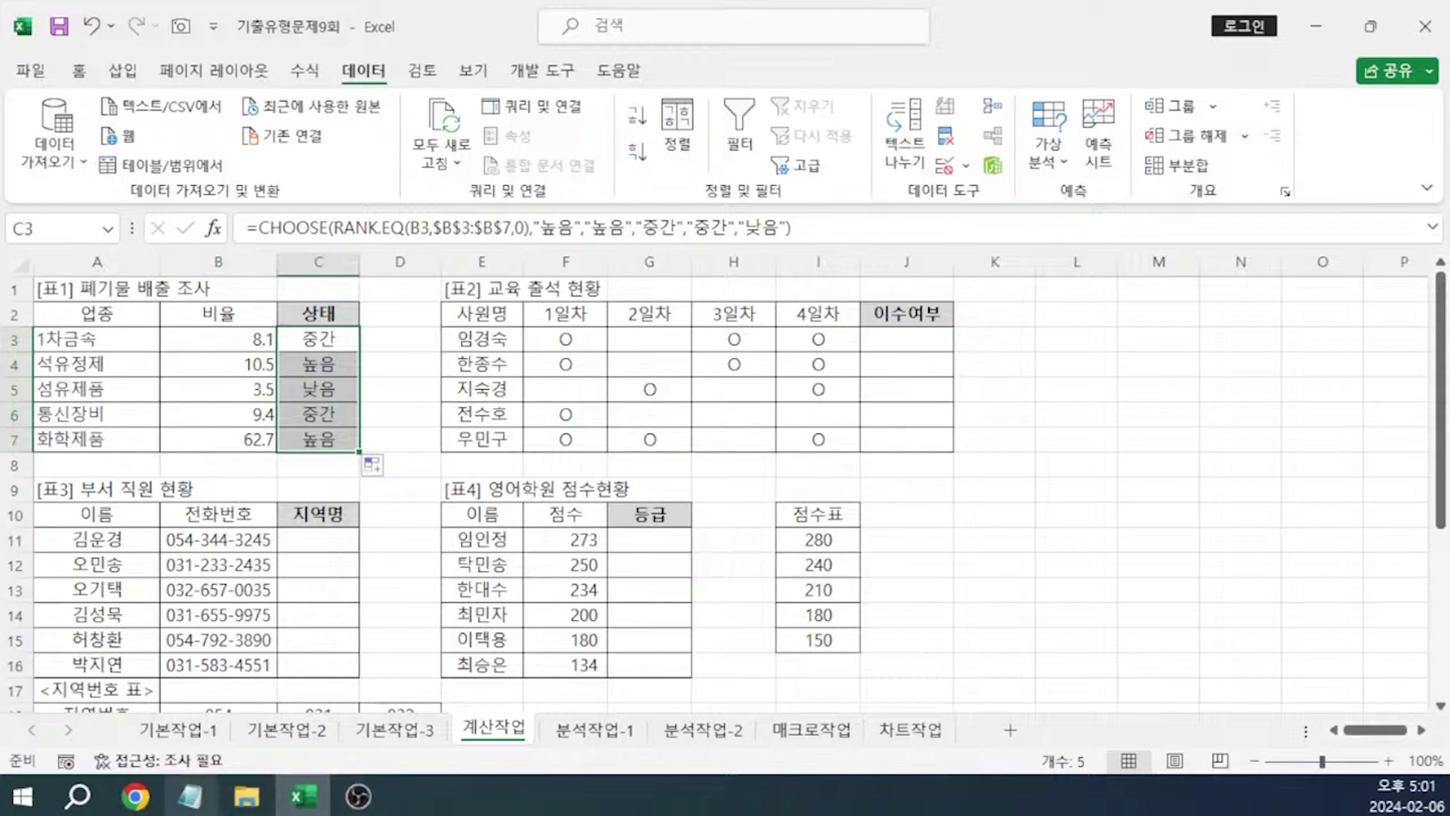
Check task 2 in Notepad, enter =COUNTBLANK(F3:I3) in J3 of the Excel sheet, and fill it down to J7
click(190, 795)
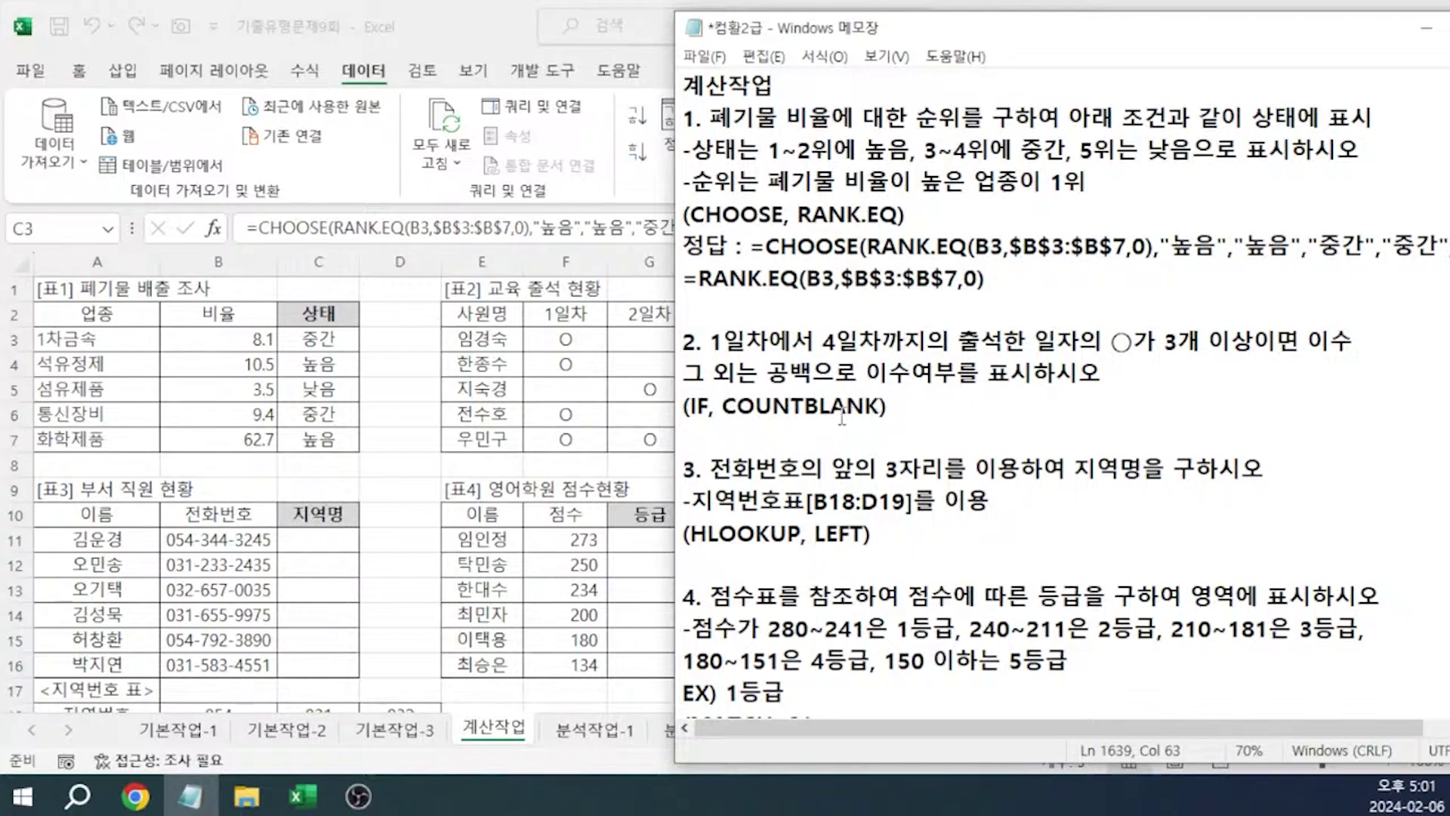
key(alt+Tab)
click(890, 340)
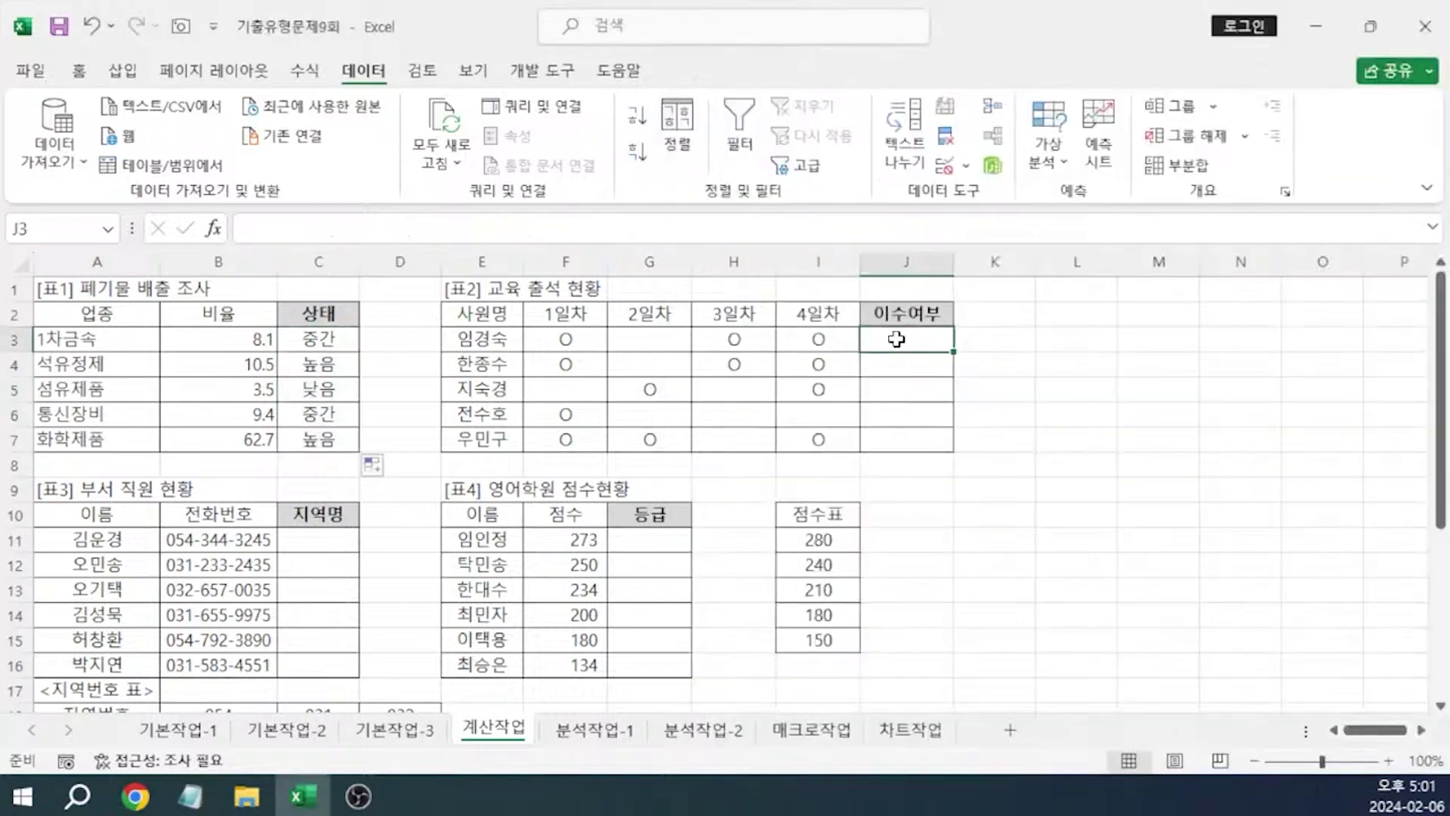
text(=COUNTBLANK()
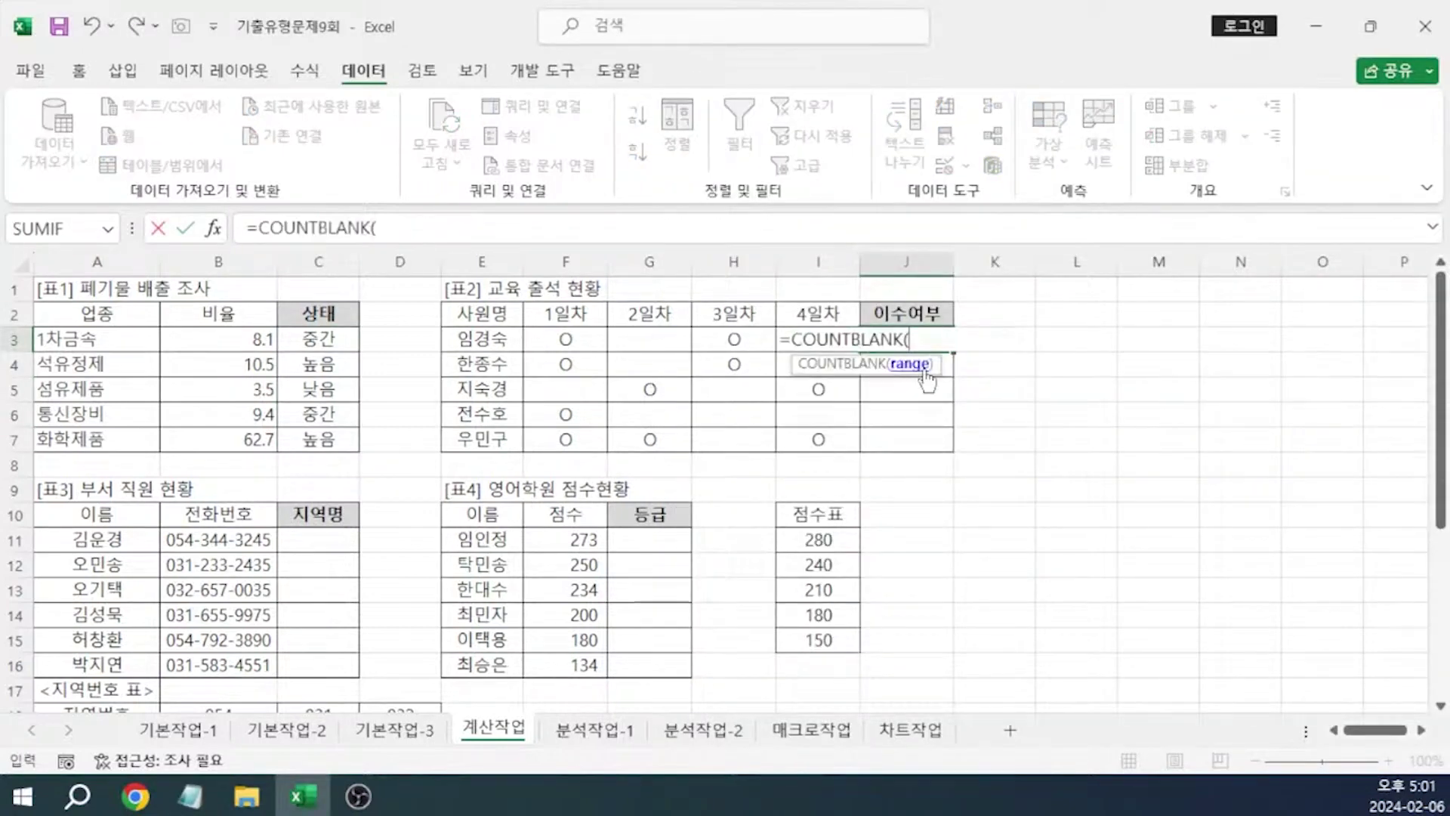
click(577, 341)
drag(578, 342, 816, 340)
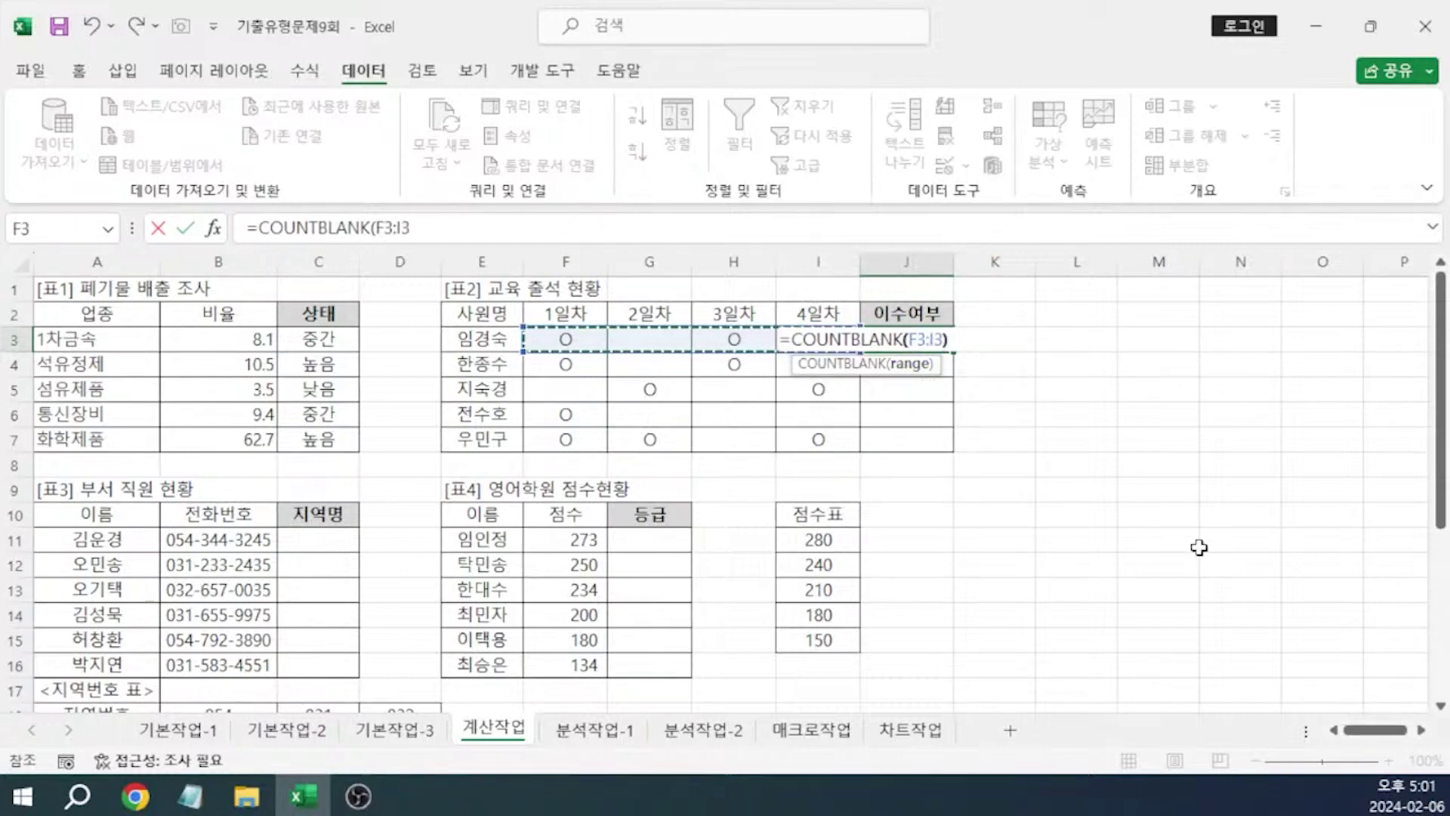
key(Return)
click(950, 336)
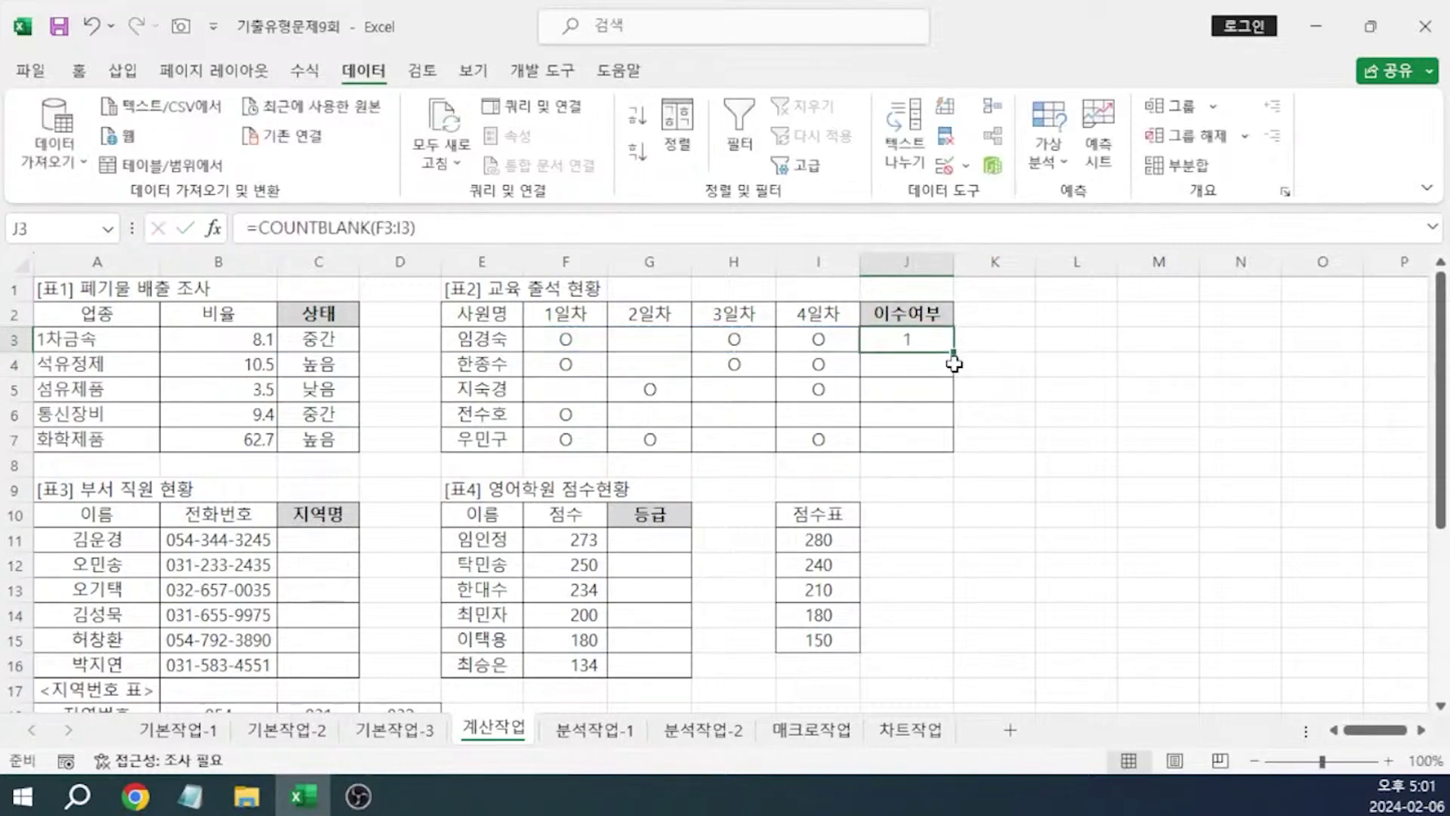
drag(953, 351, 950, 446)
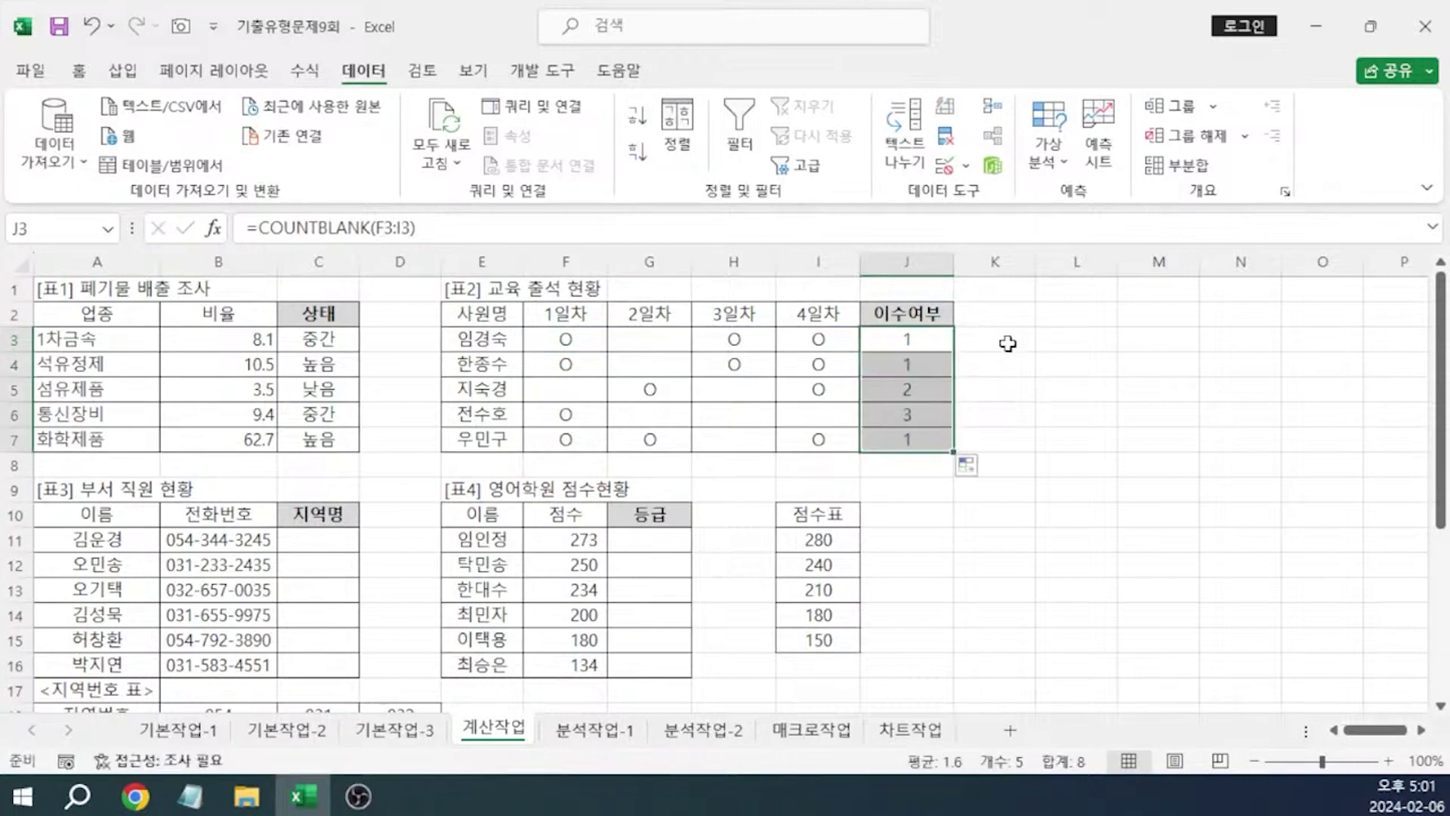
Copy the COUNTBLANK formula from J3 into the task 2 notes in Notepad with the explanation "빈칸이 몇개인지 개수"
click(932, 345)
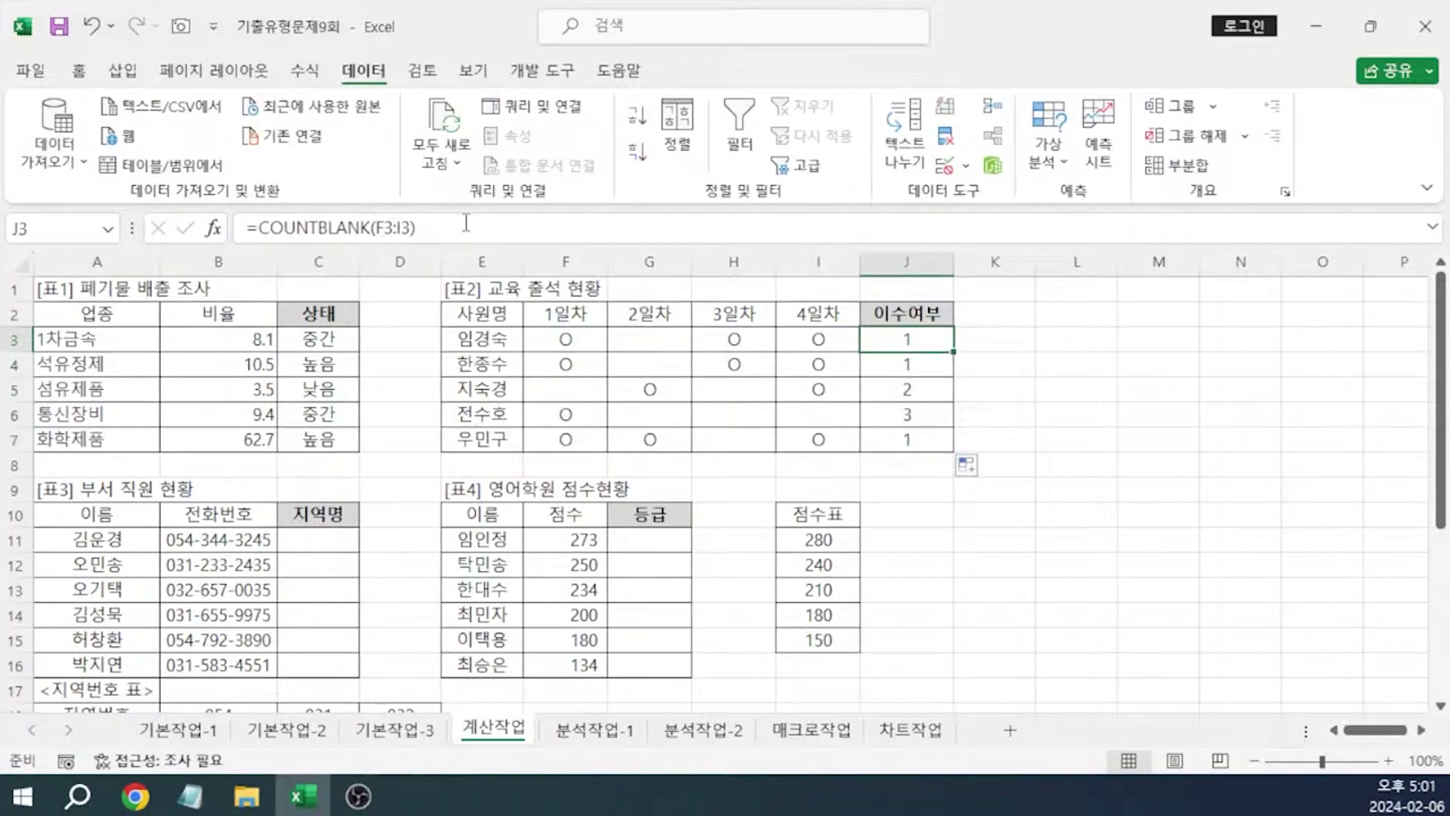
drag(466, 224, 227, 229)
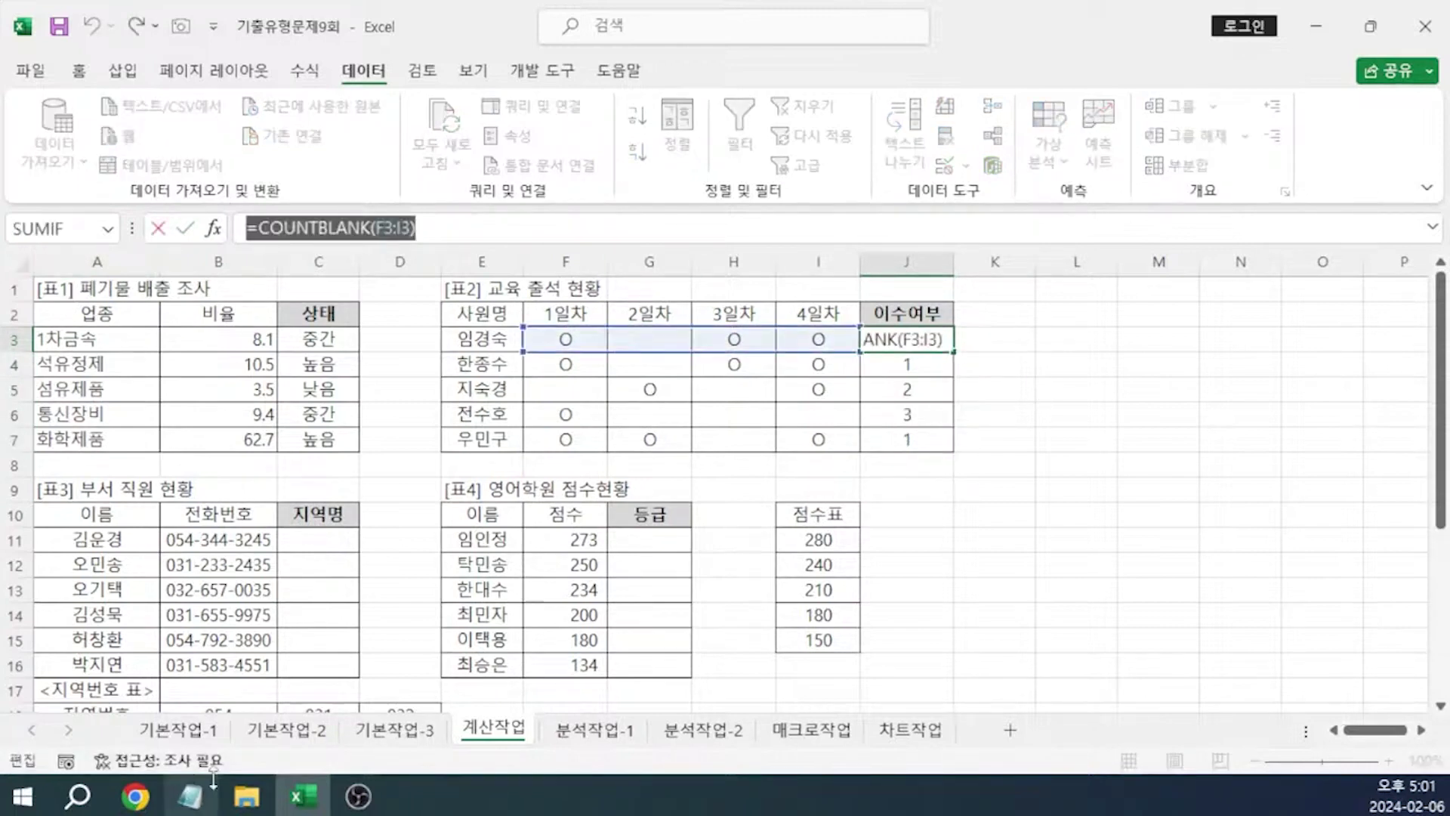
click(190, 796)
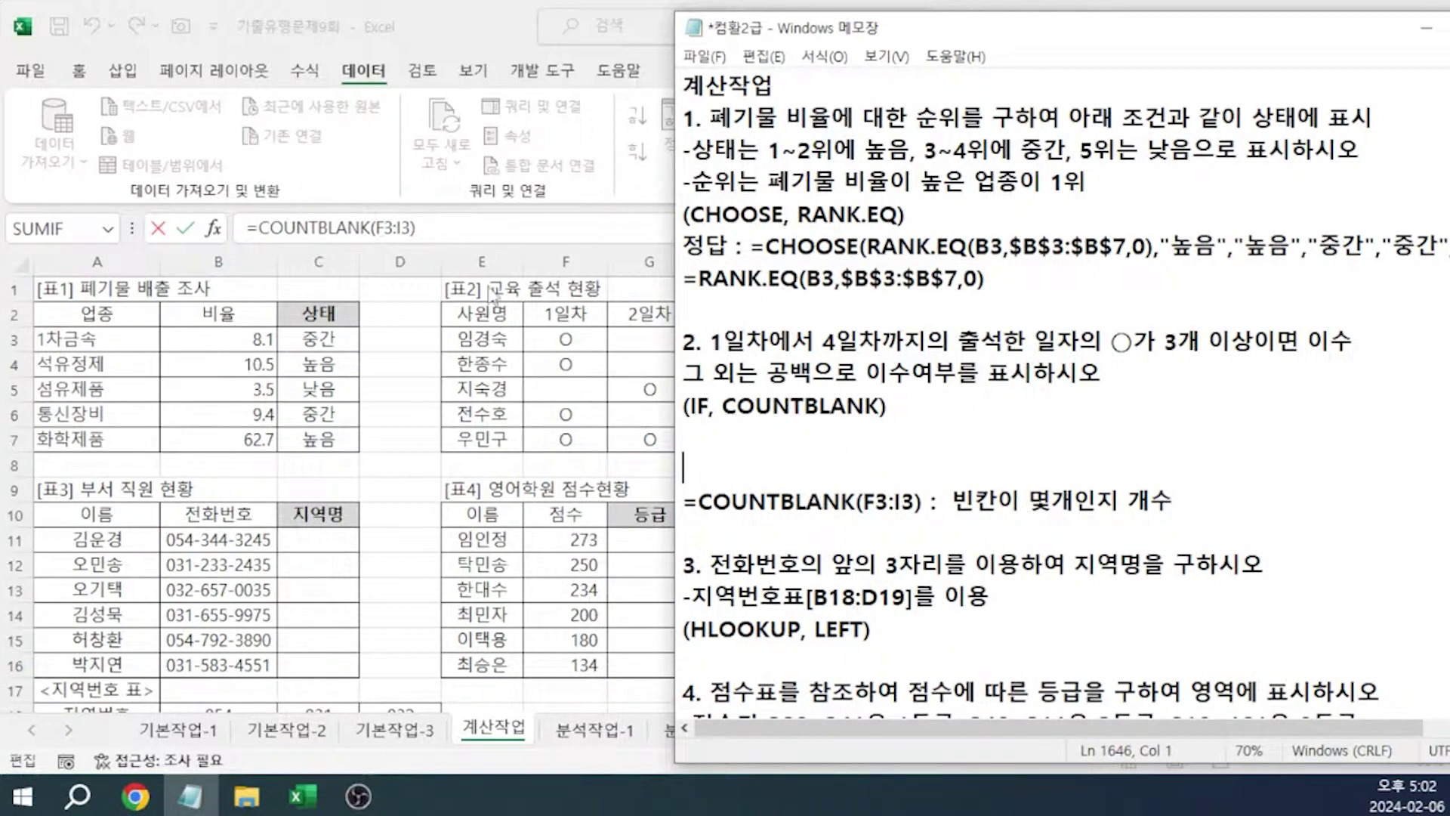
In Excel, extend the J3 formula to =IF(COUNTBLANK(F3:I3)<=1,"이수","") and fill it down to J7
click(260, 230)
click(264, 228)
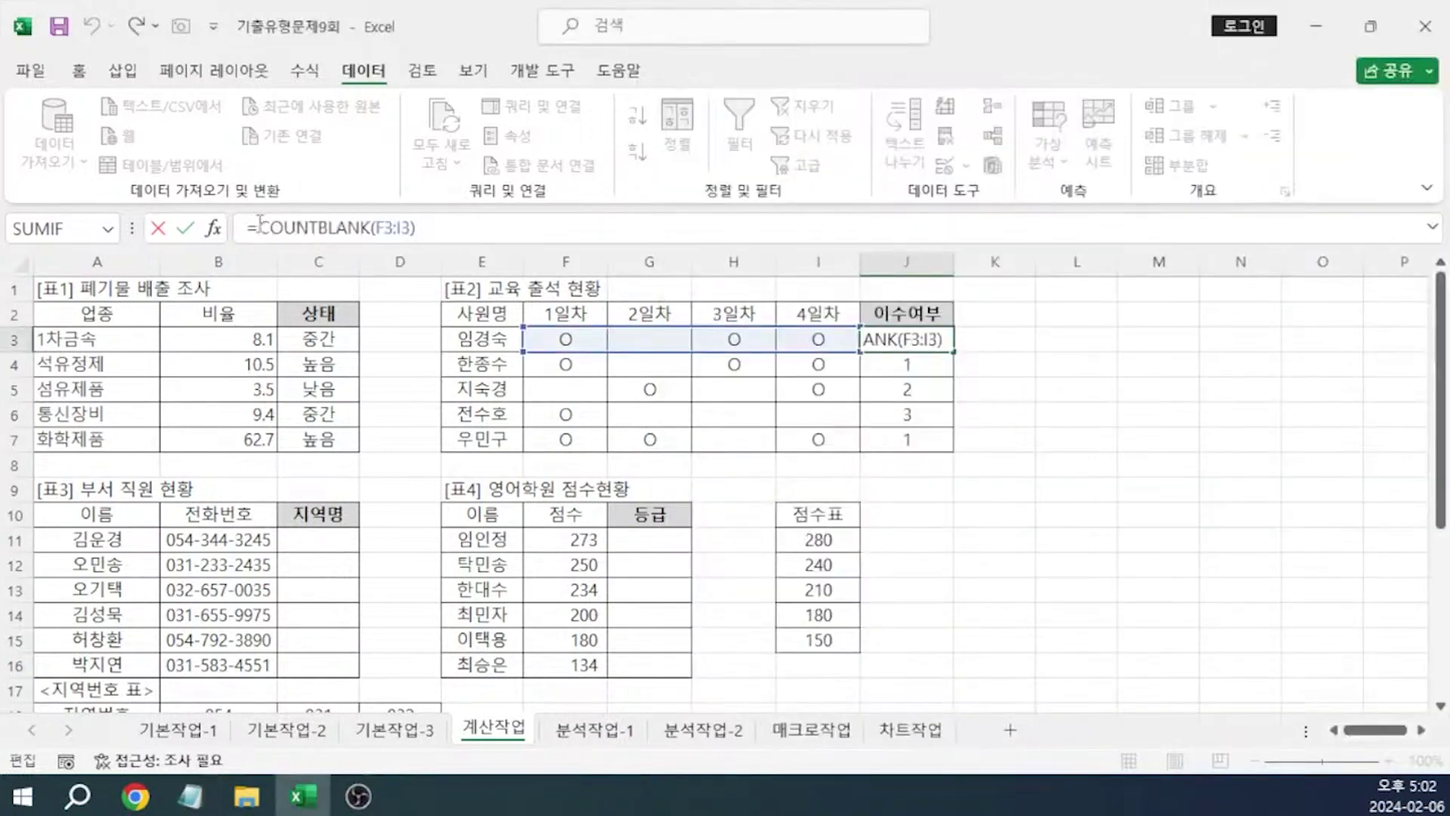
text(IF()
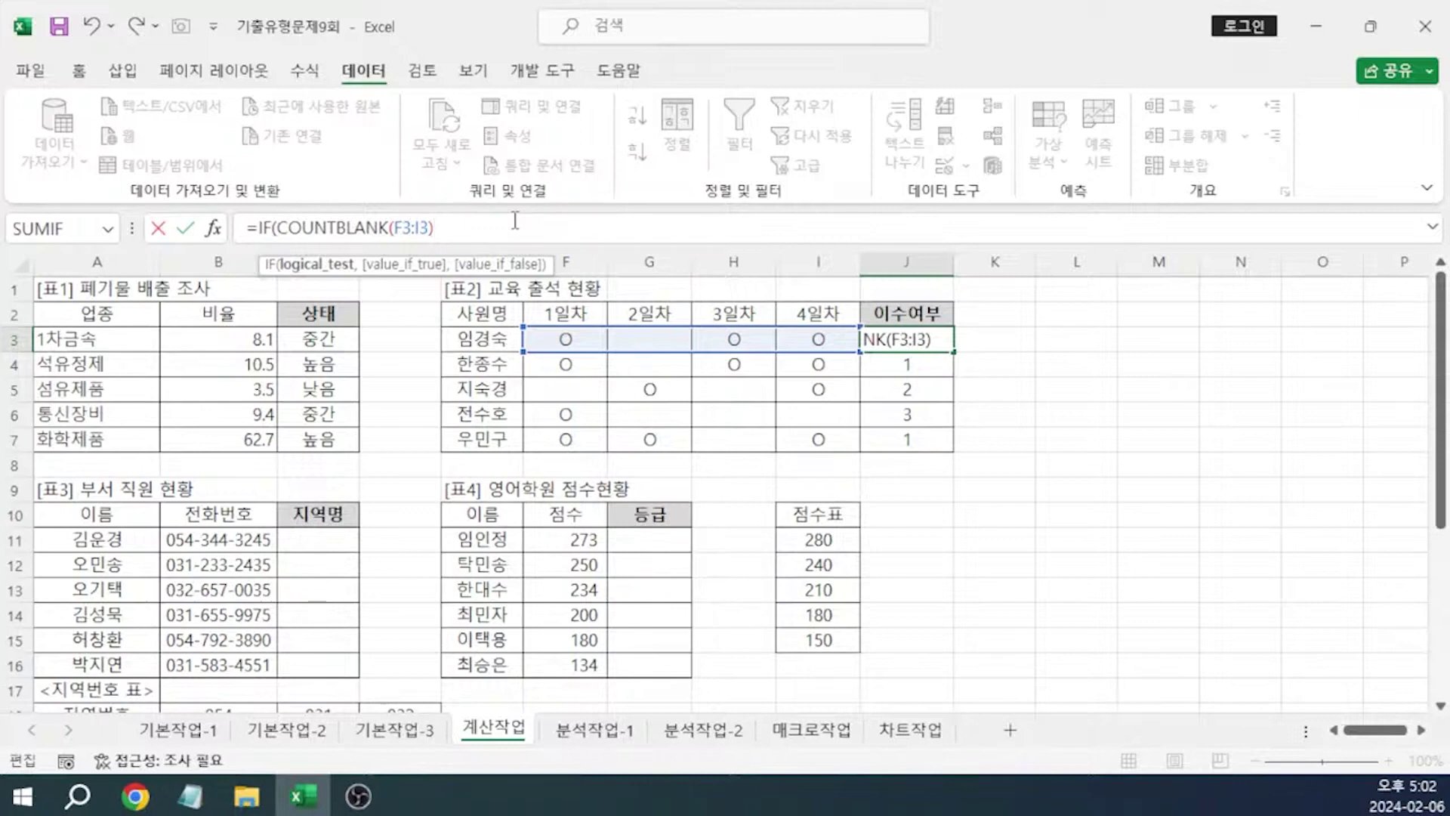
text(<=1)
text(,)
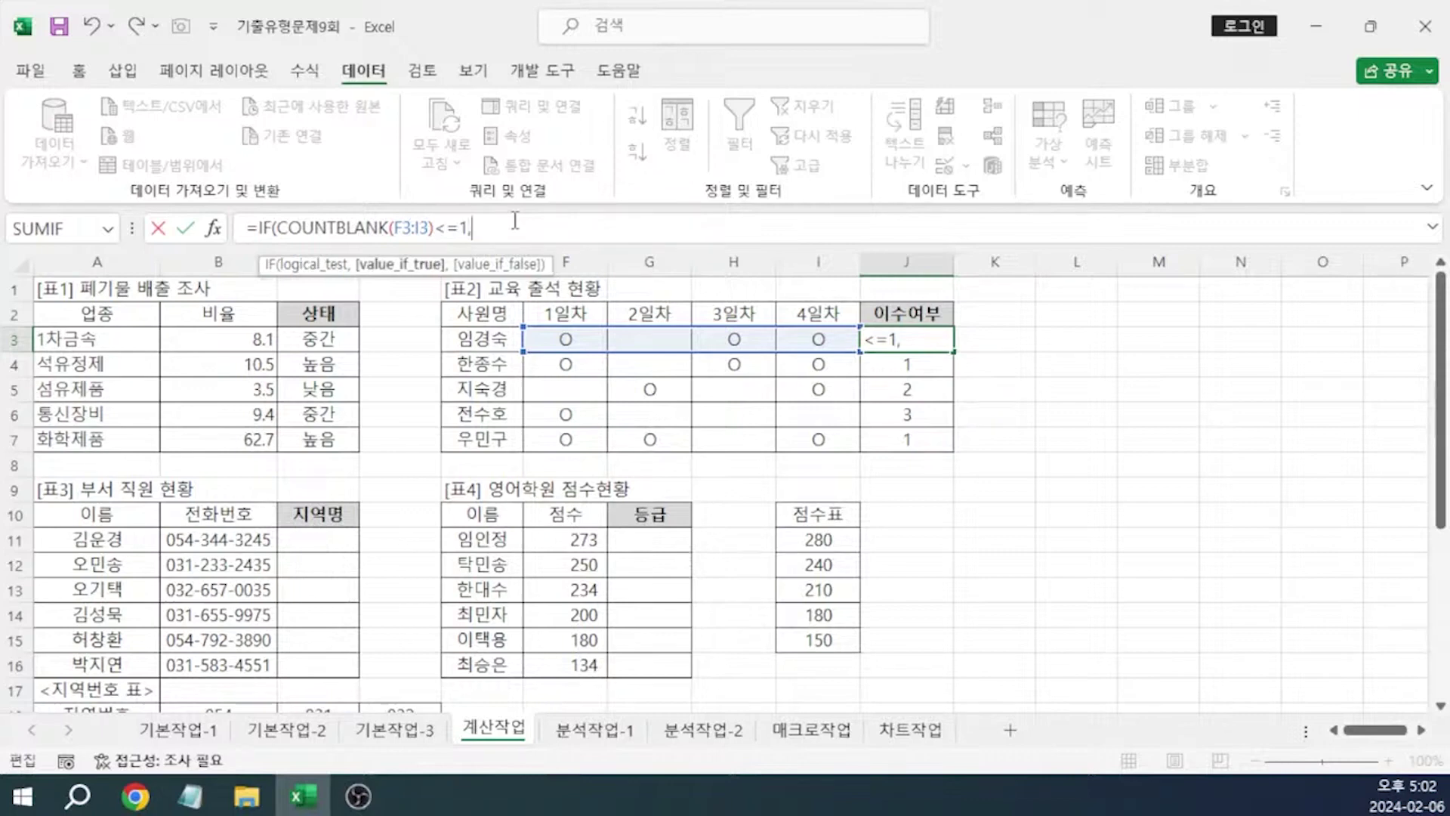
text("이수",")
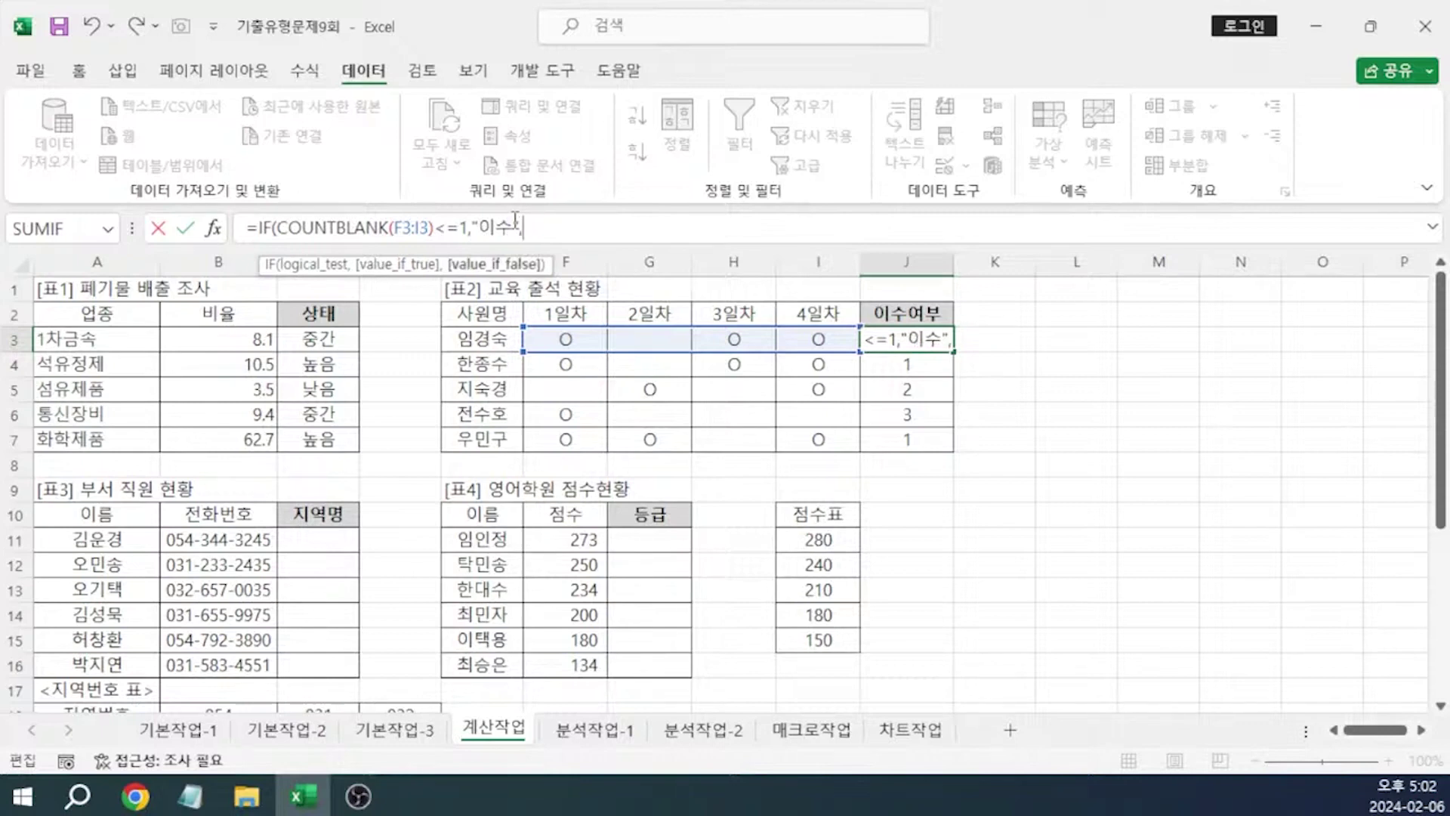
text("))
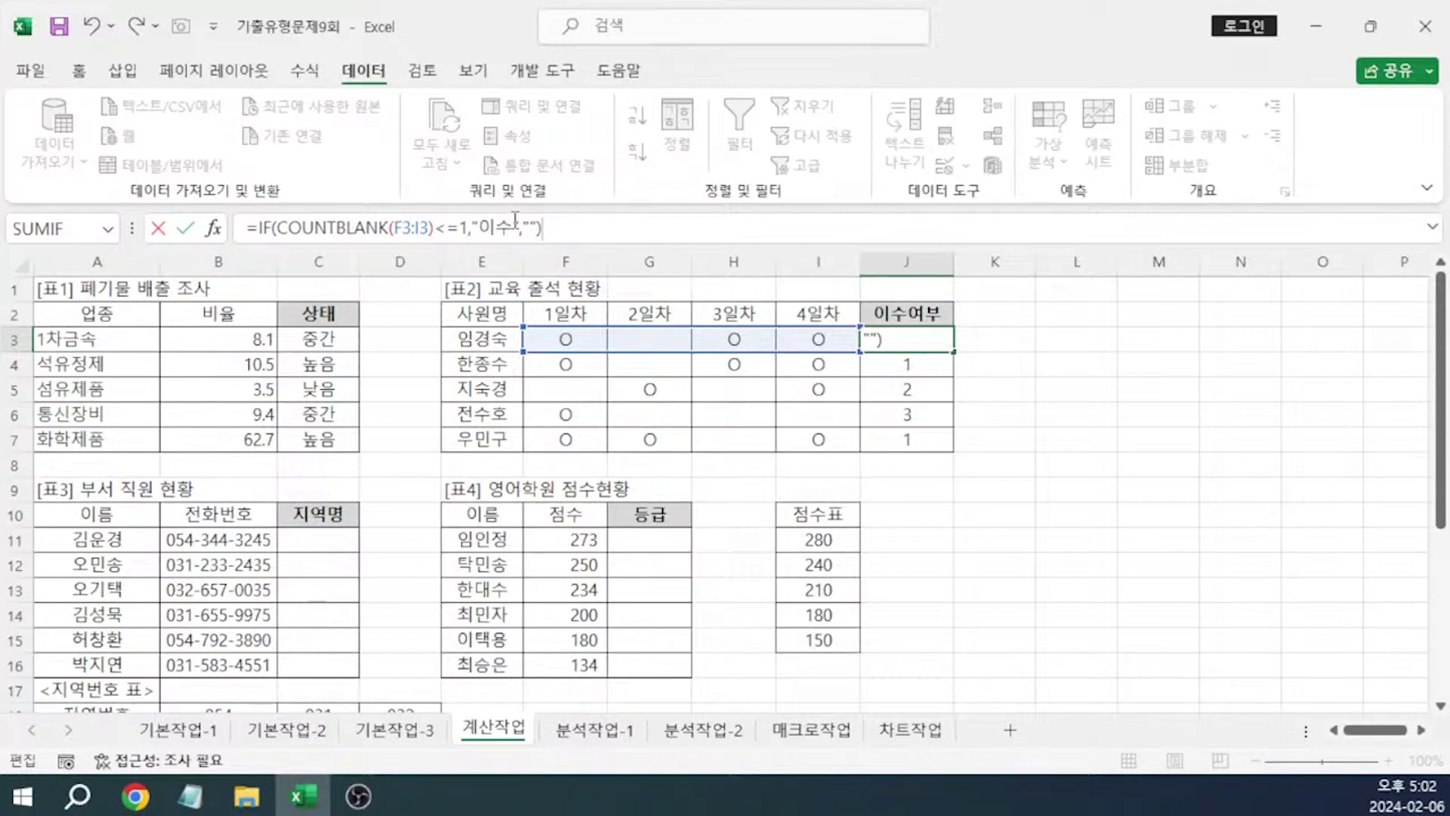
key(Return)
click(948, 340)
Record the IF formula as the task 2 answer in Notepad, and check task 3 against the 지역번호 표 in Excel
key(alt+Tab)
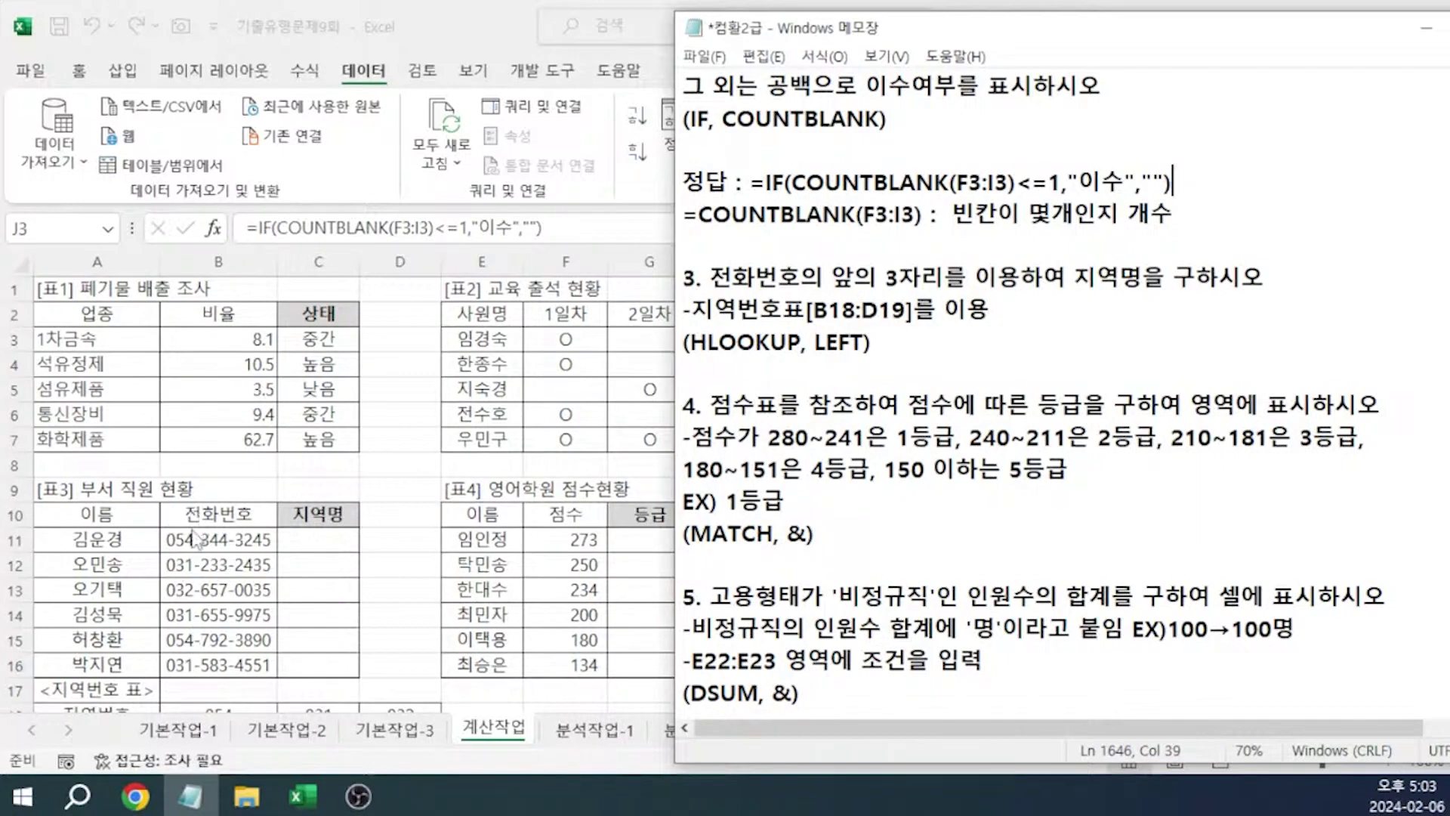
click(385, 565)
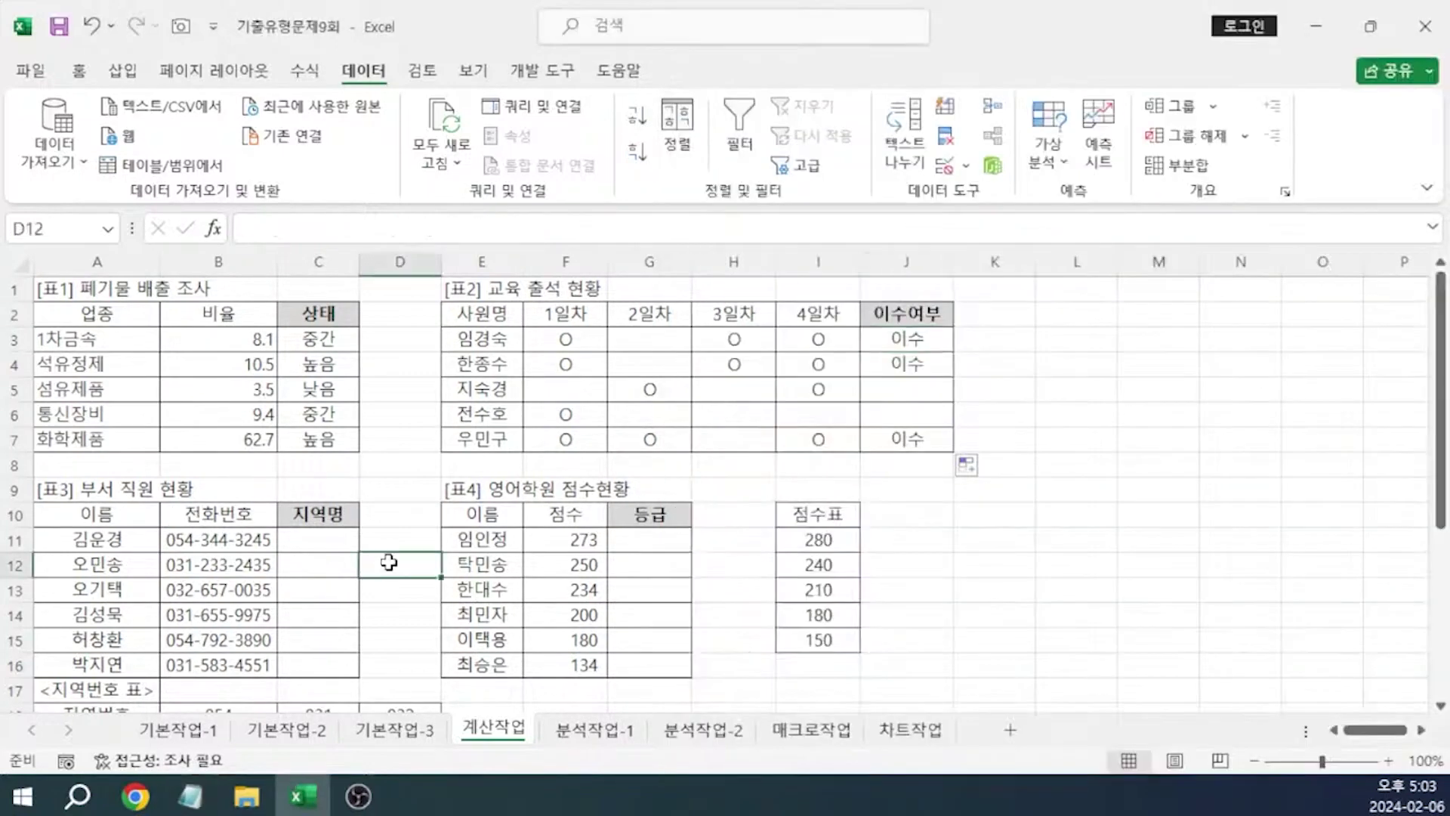
scroll(345, 626, down, 1)
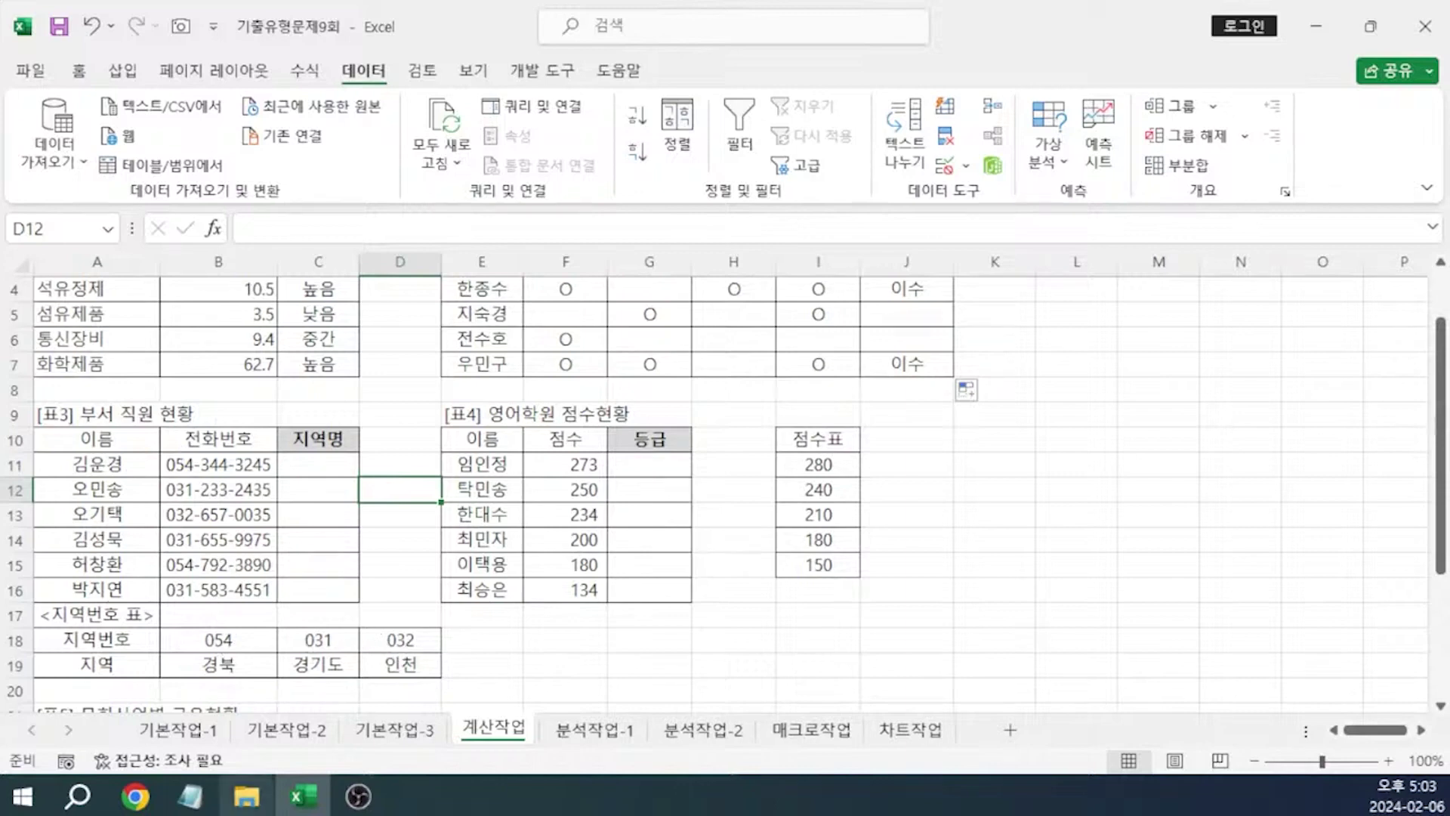
click(190, 796)
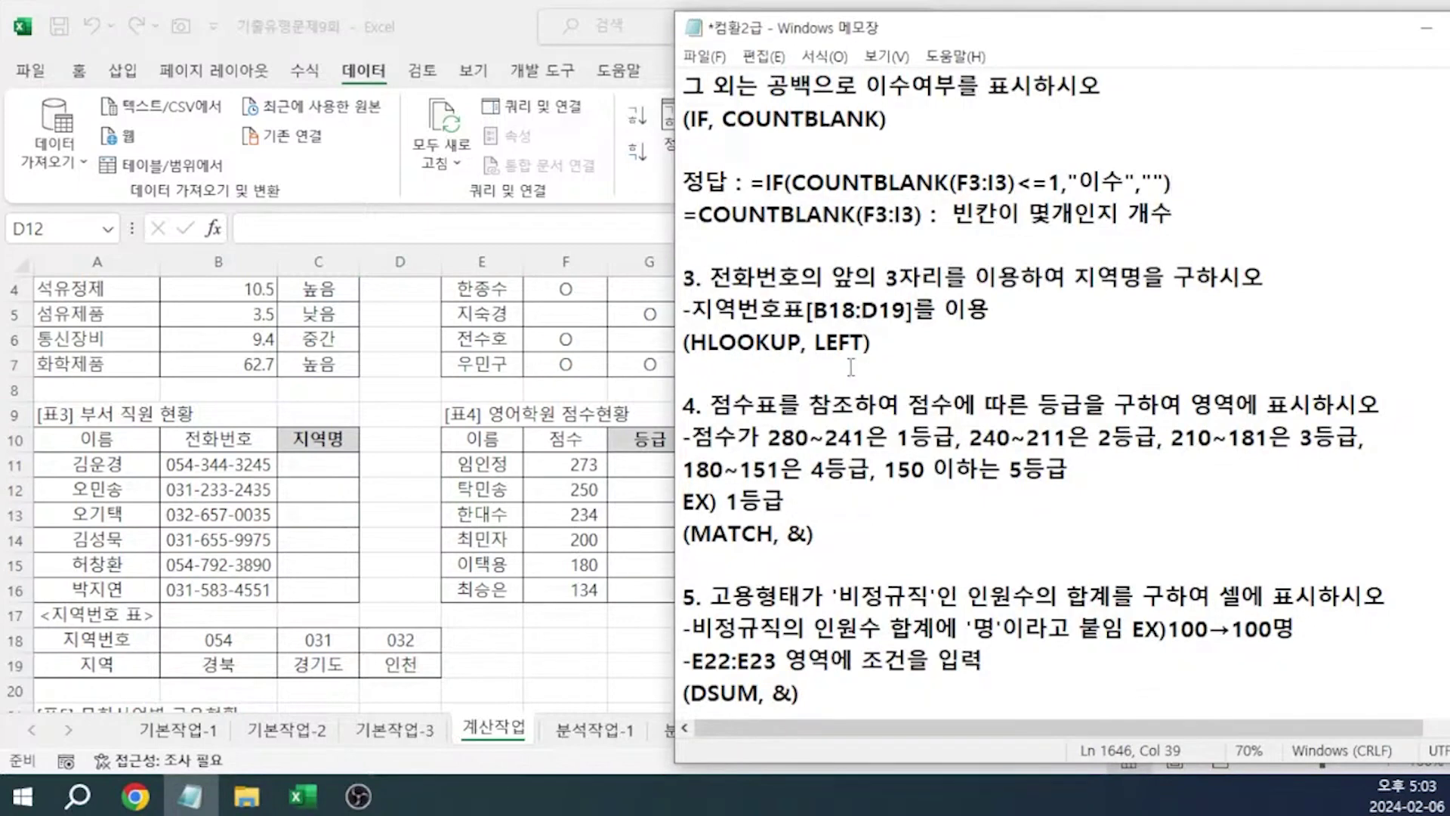
In Excel, enter =HLOOKUP(LEFT(B11,3),$B$18:$D$19,2,FALSE) in C11 for the first employee's 지역명
text(=)
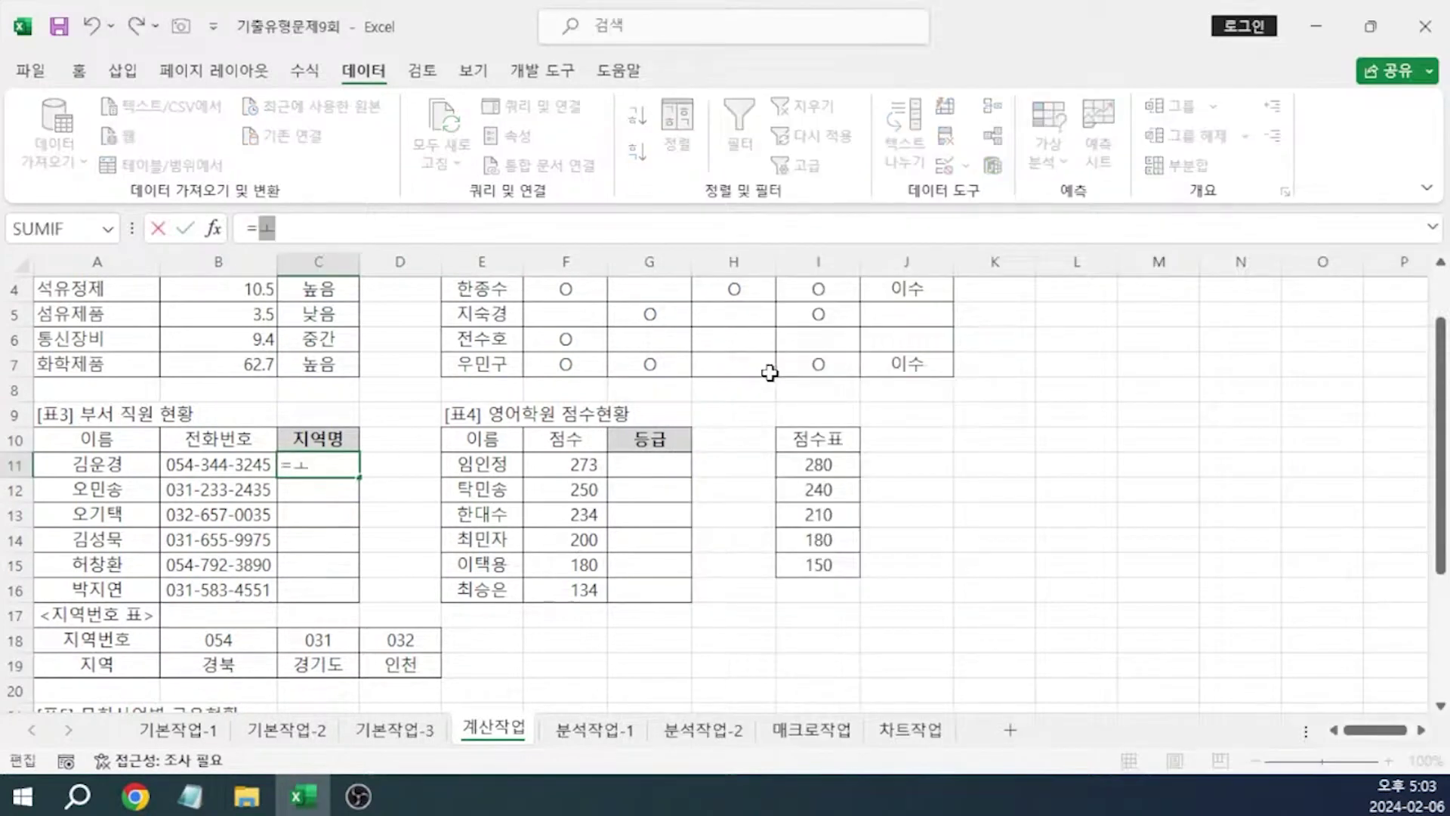
text(HLOOKUP()
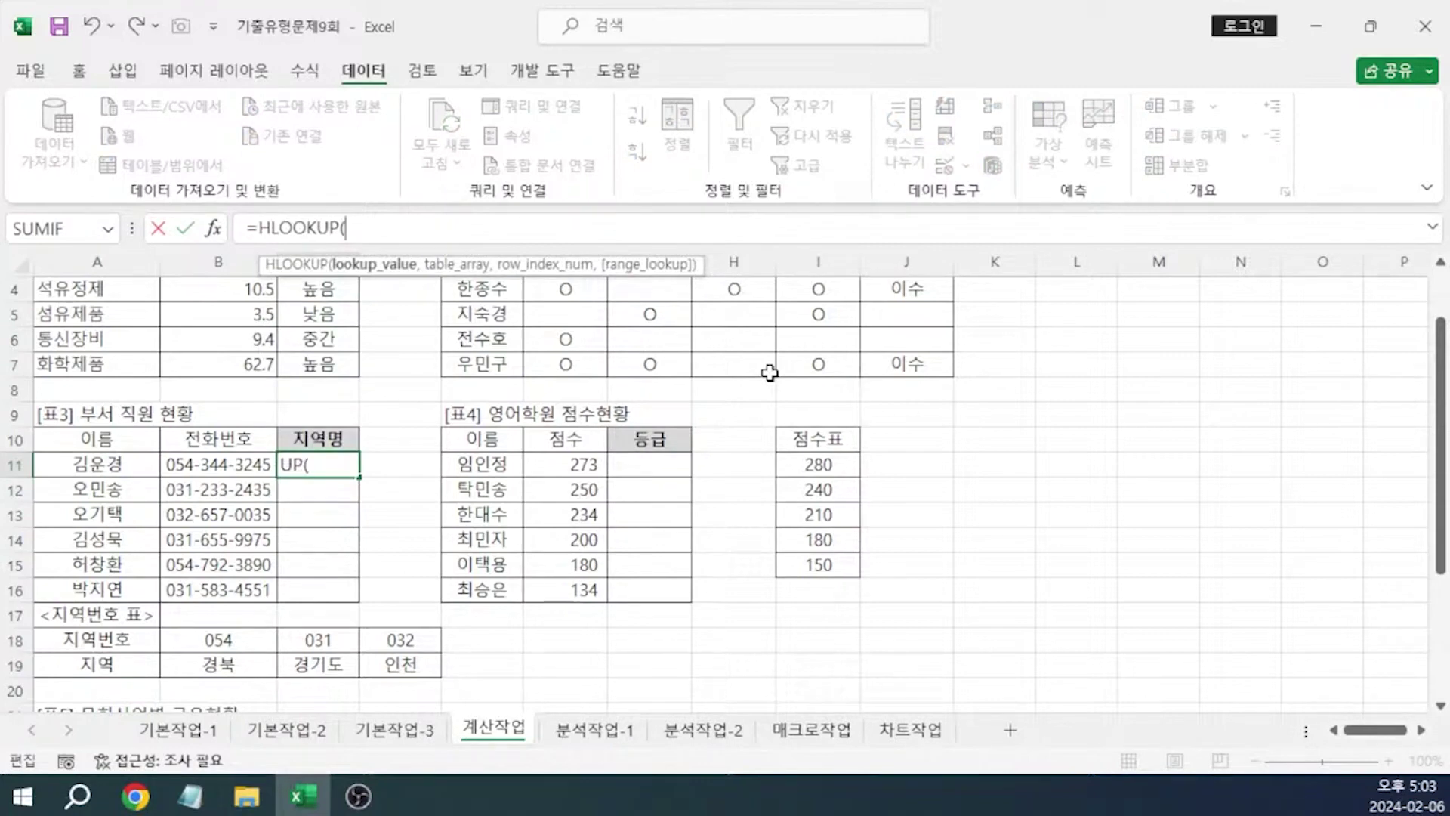
text(LEFT()
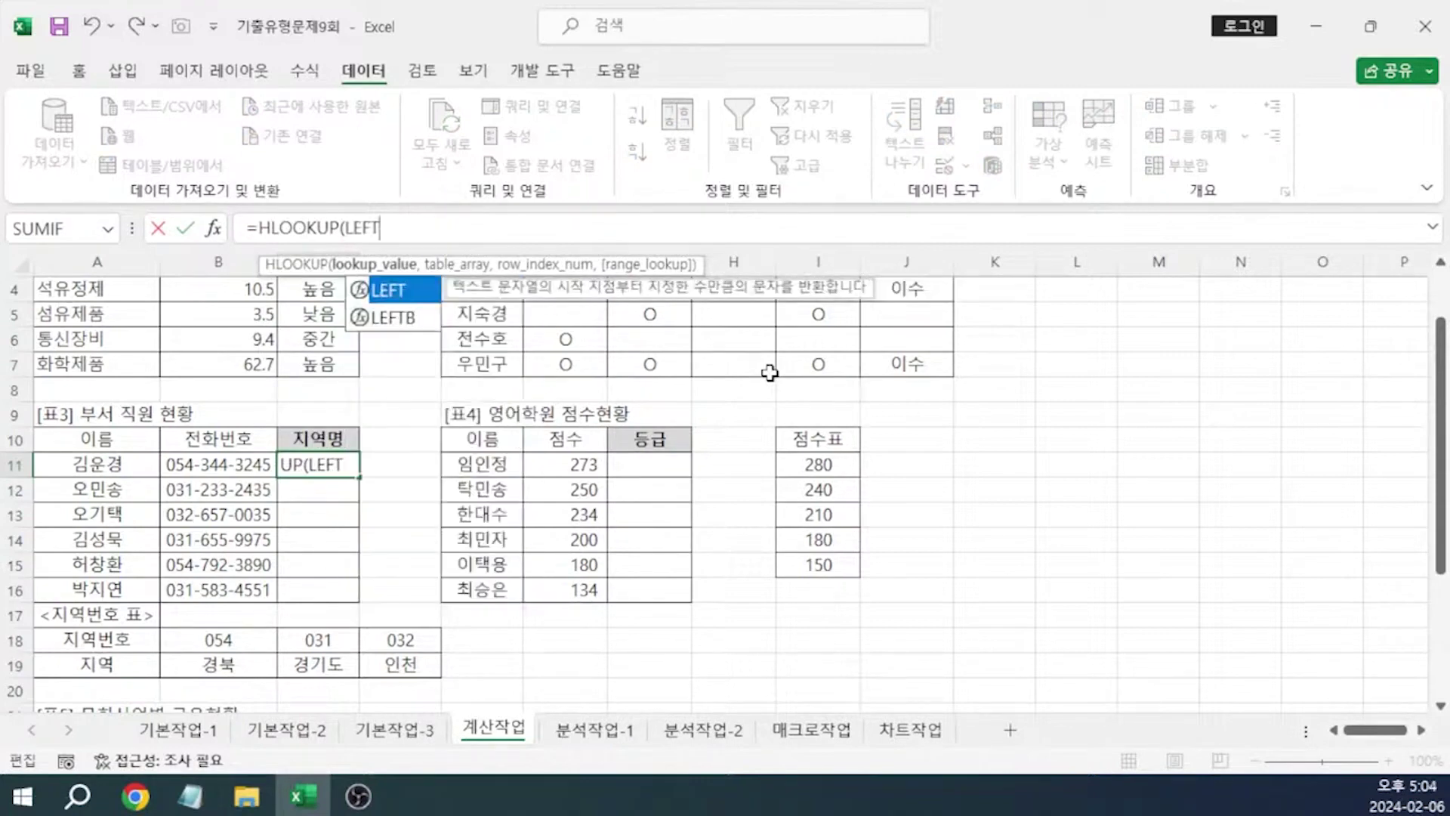
click(236, 467)
text(,)
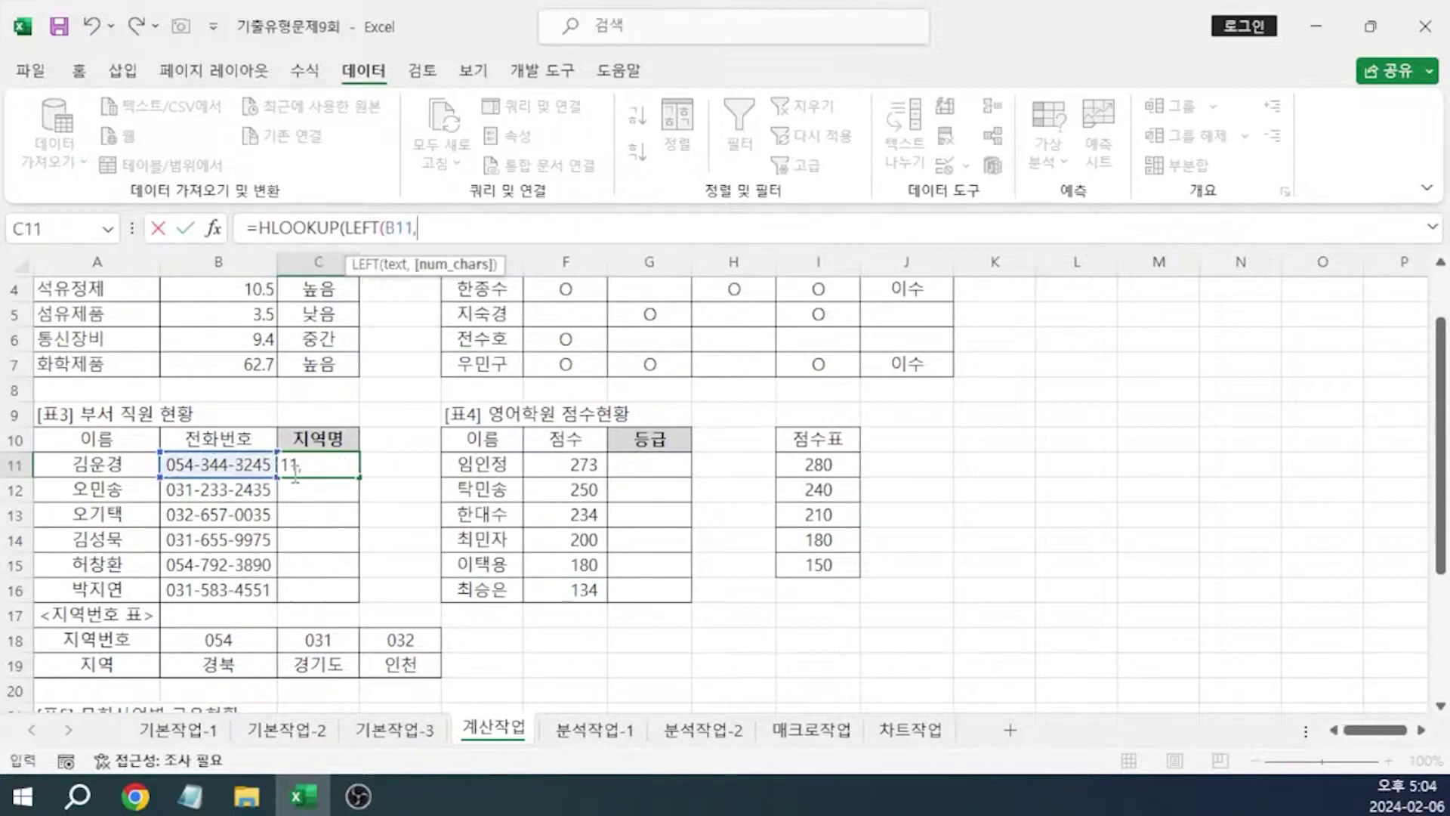
text(3))
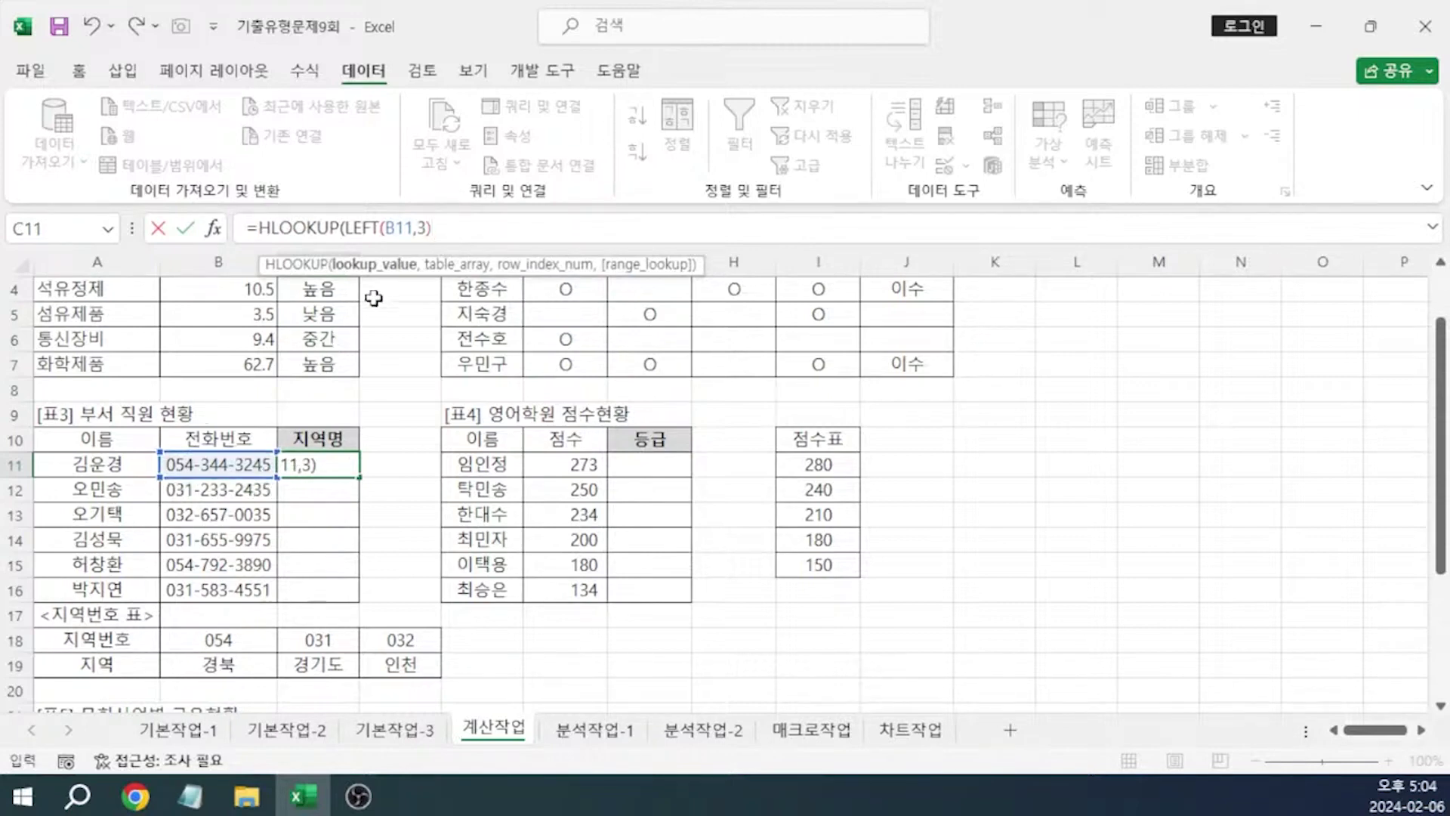
text(,)
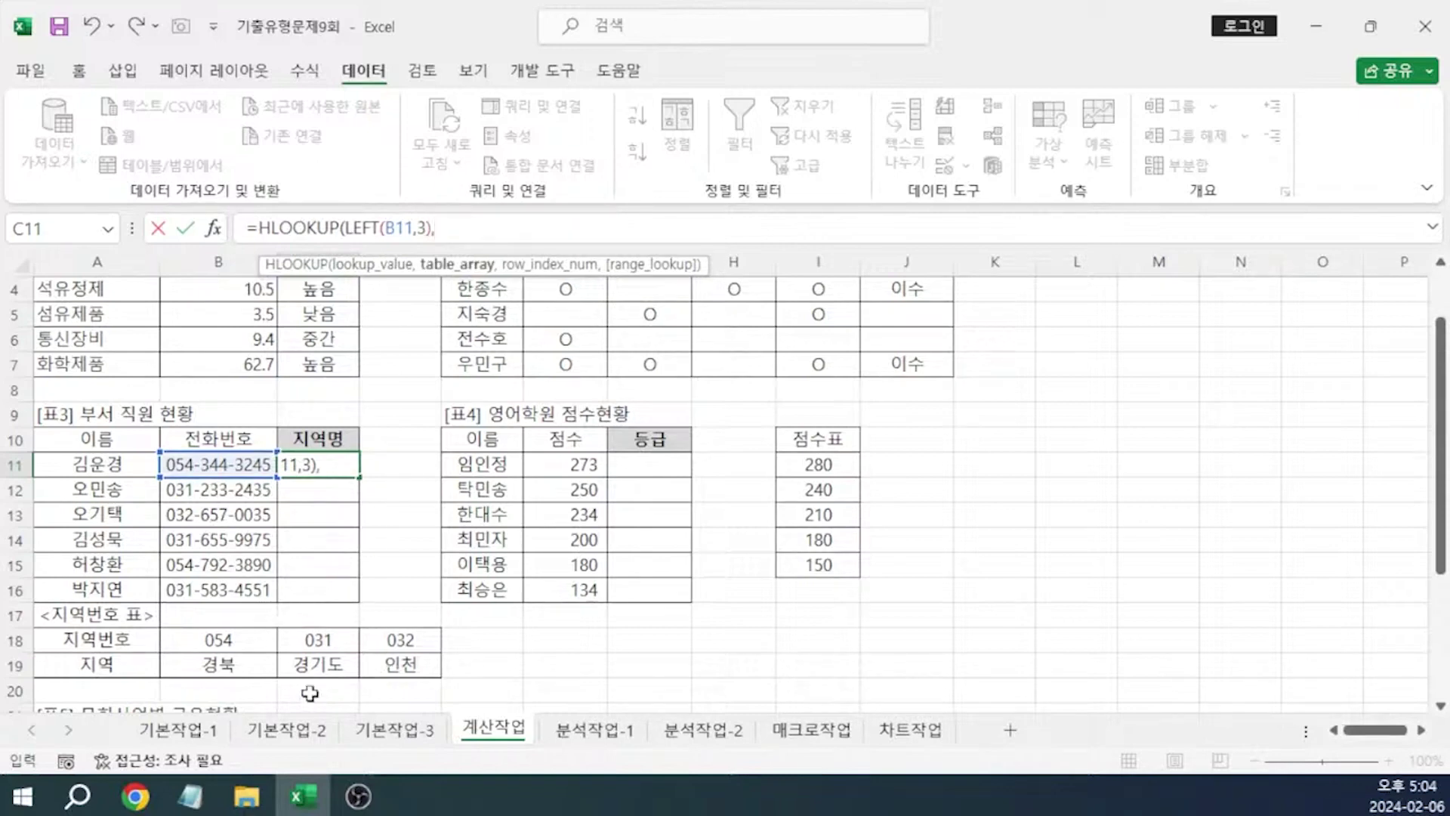
drag(200, 642, 400, 666)
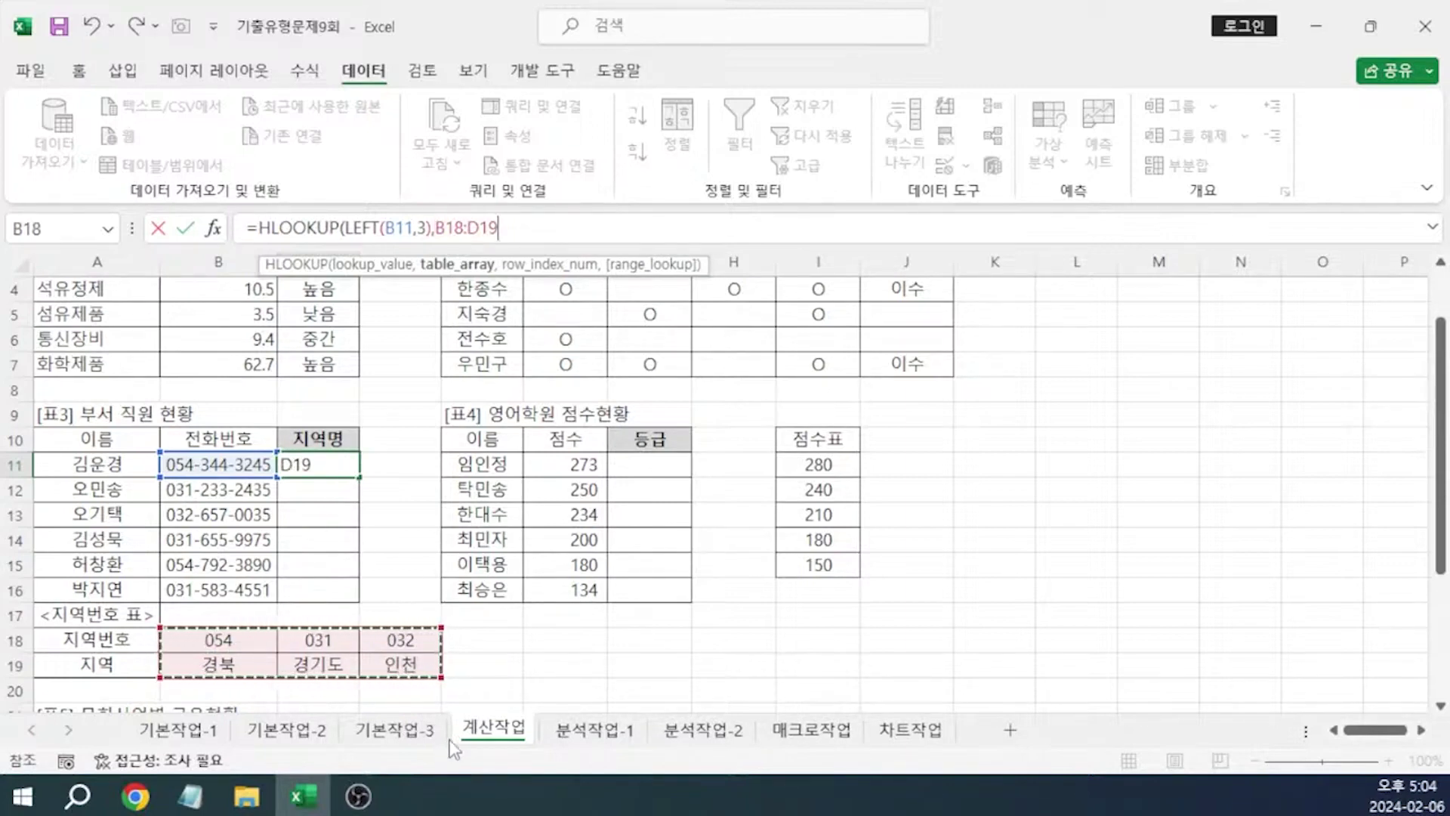
key(F4)
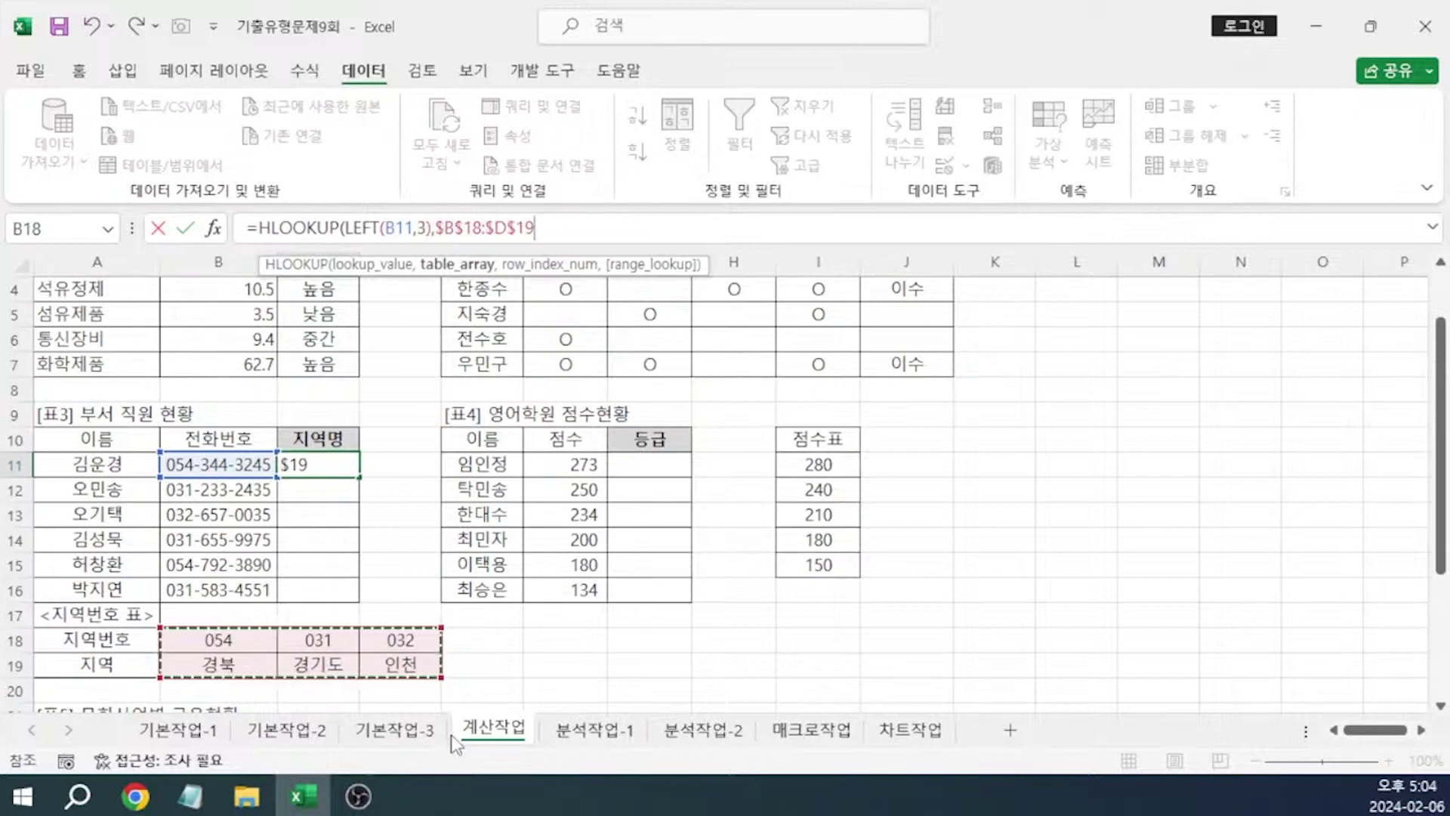
text(,)
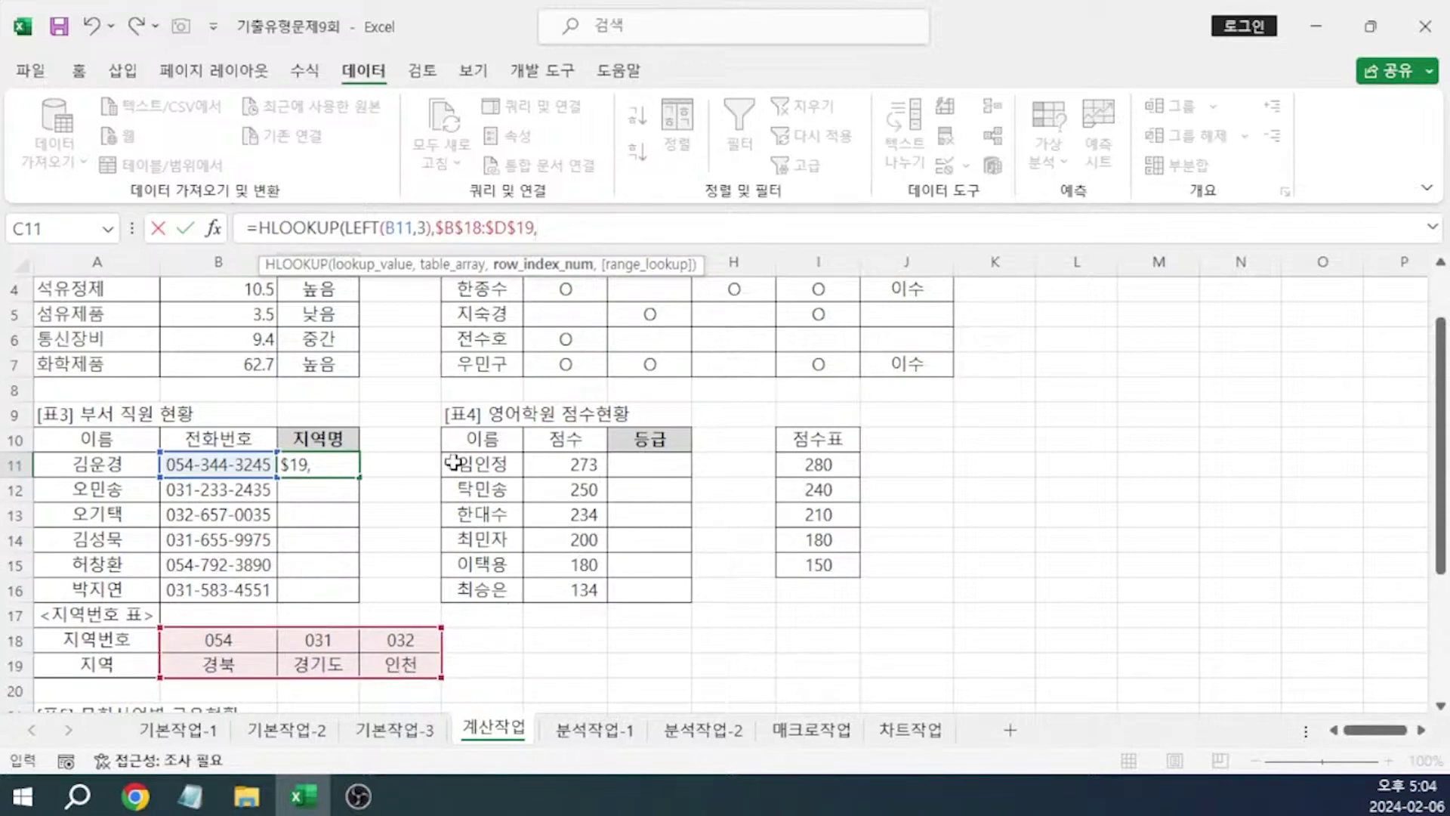
text(2,)
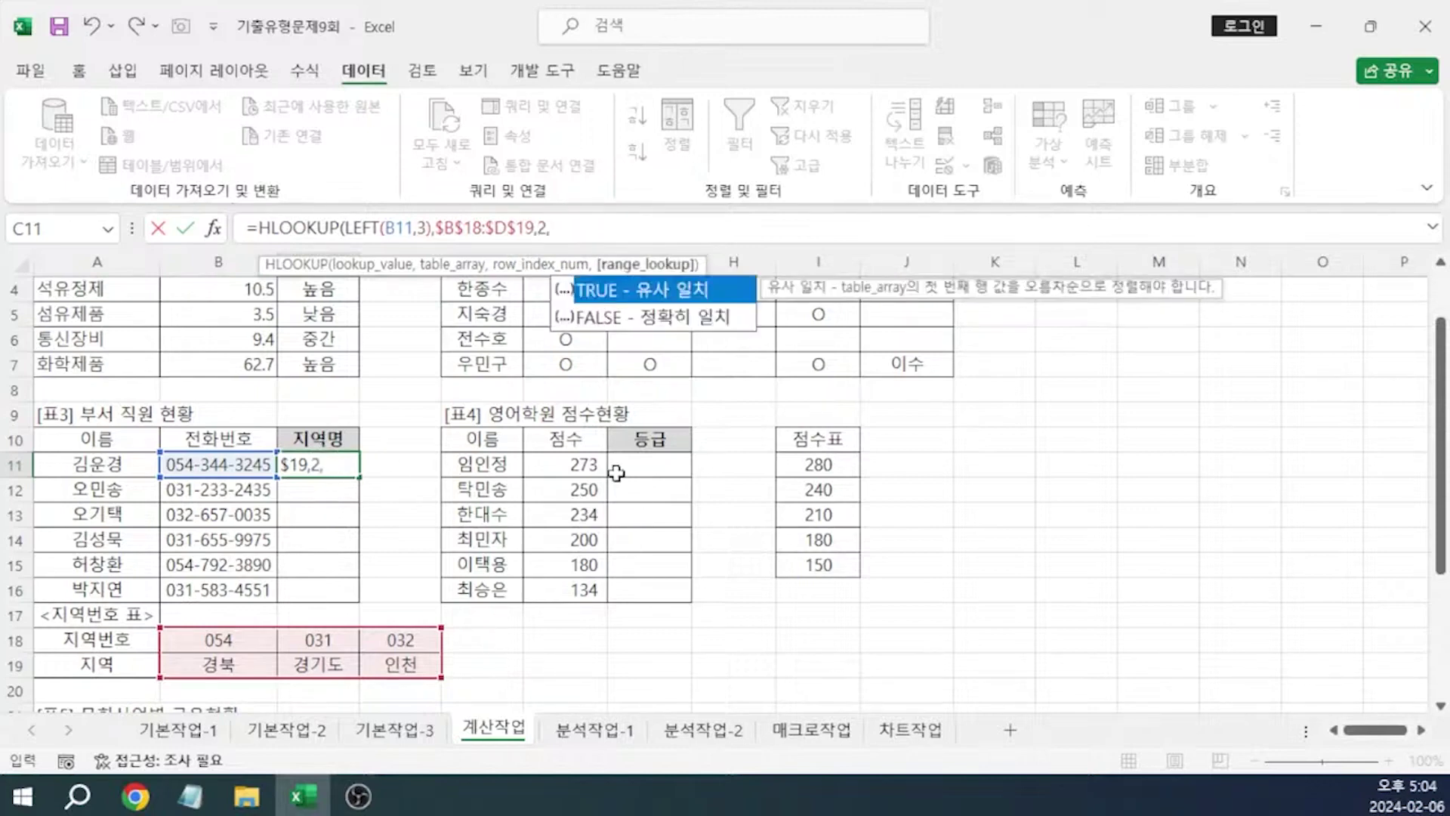
double_click(688, 319)
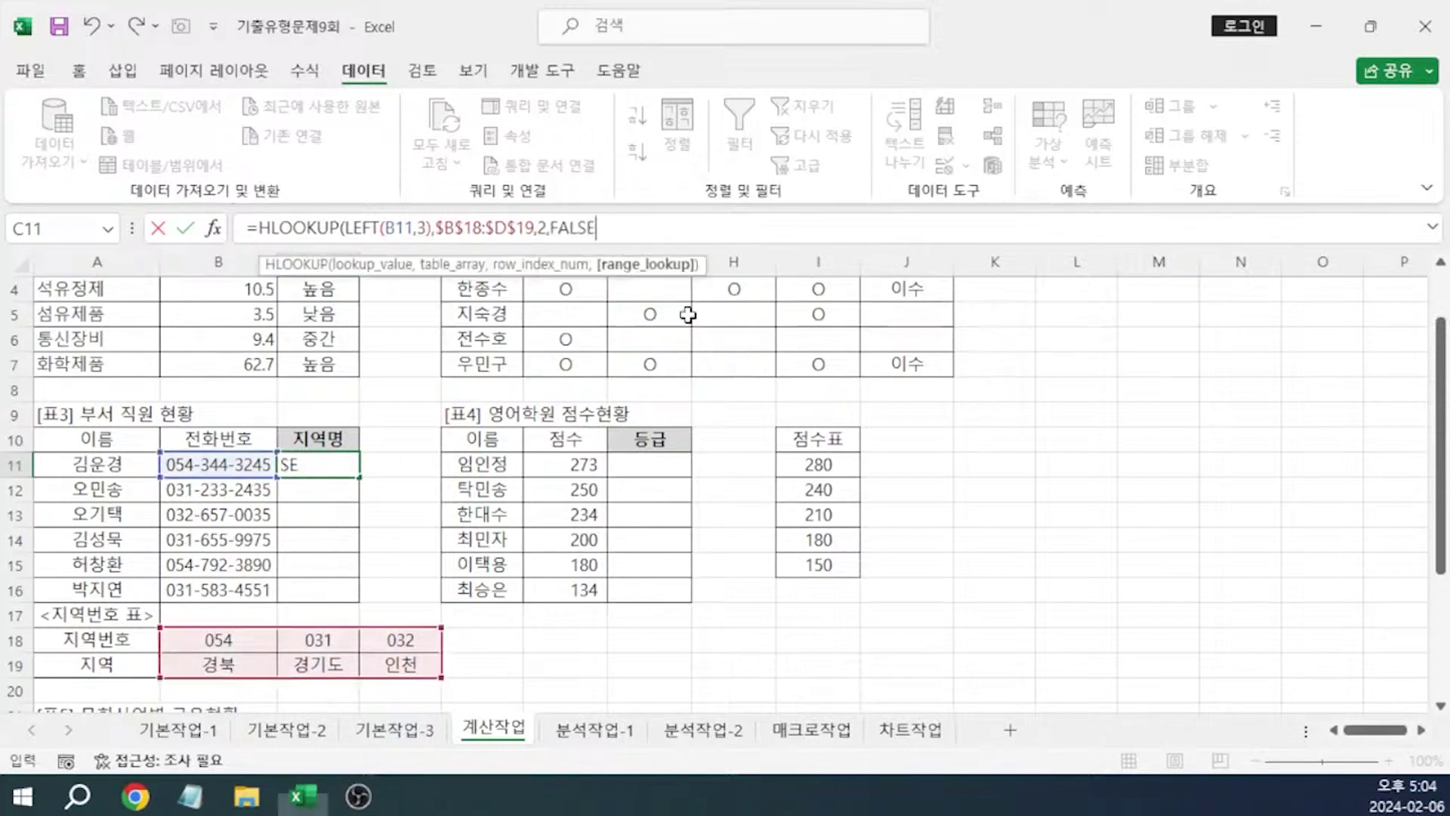
key(Return)
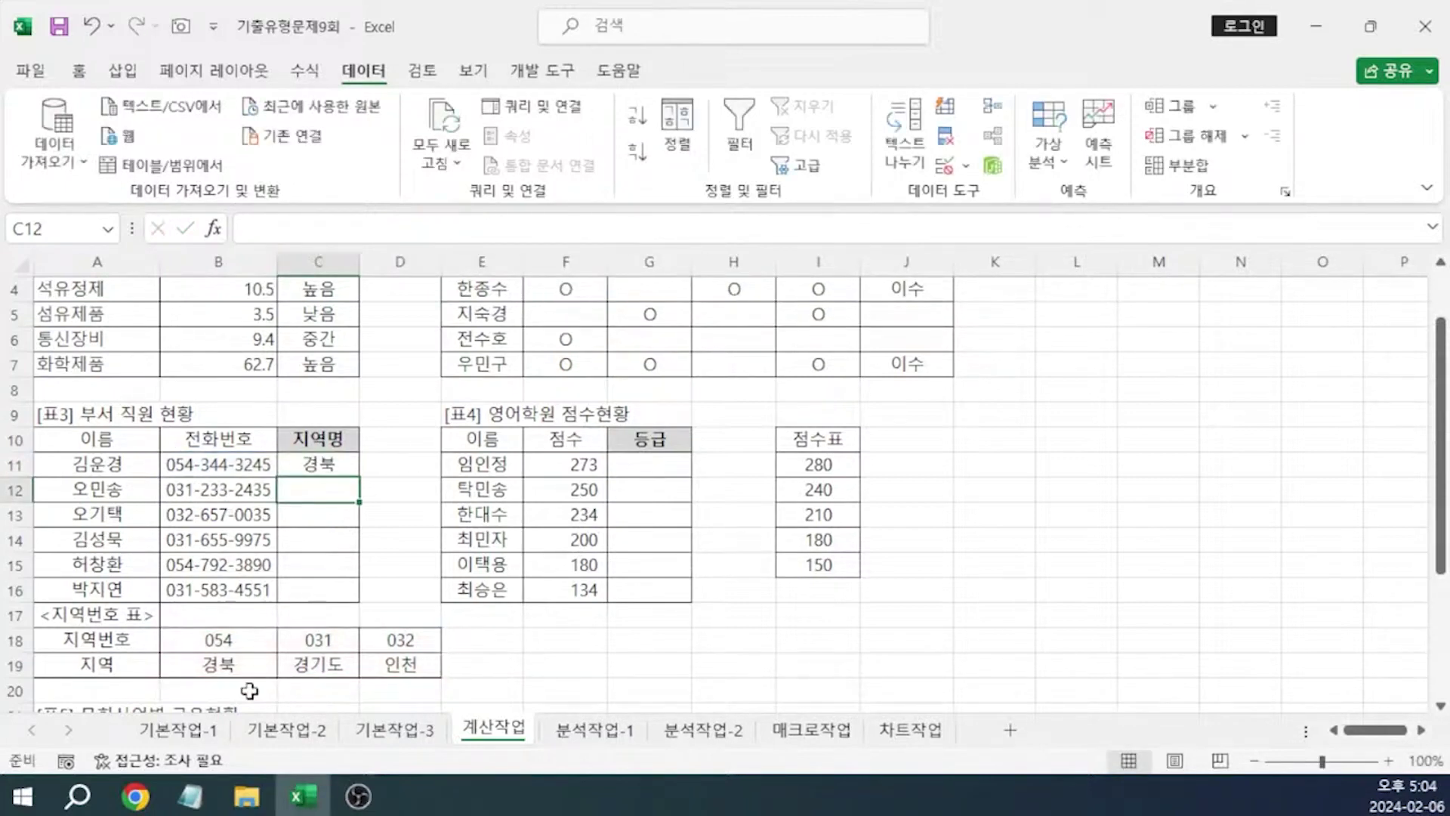
Fill the C11 formula down to C16 and record it in Notepad as the task 3 answer
click(321, 466)
drag(359, 477, 349, 618)
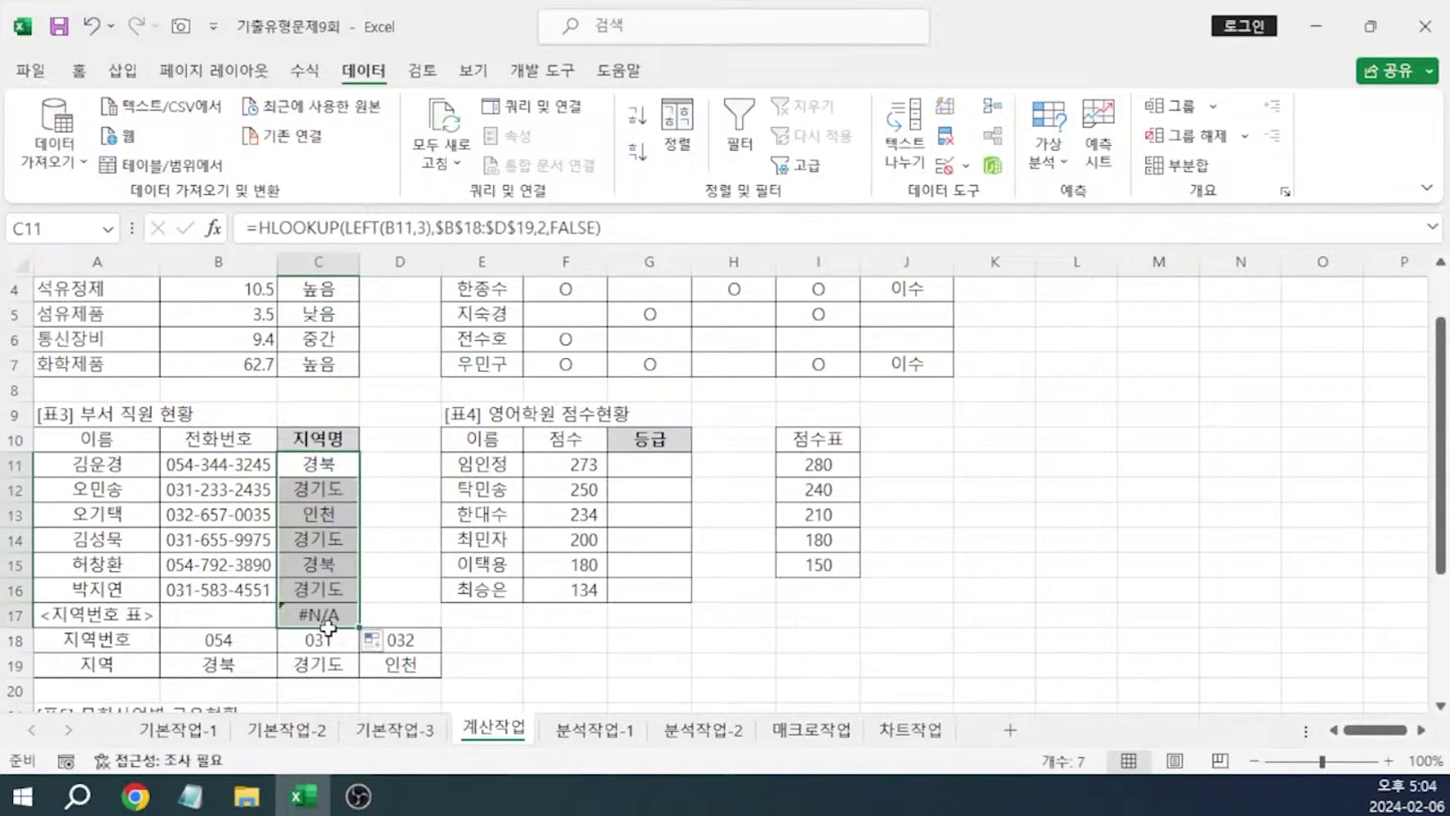
key(ctrl+z)
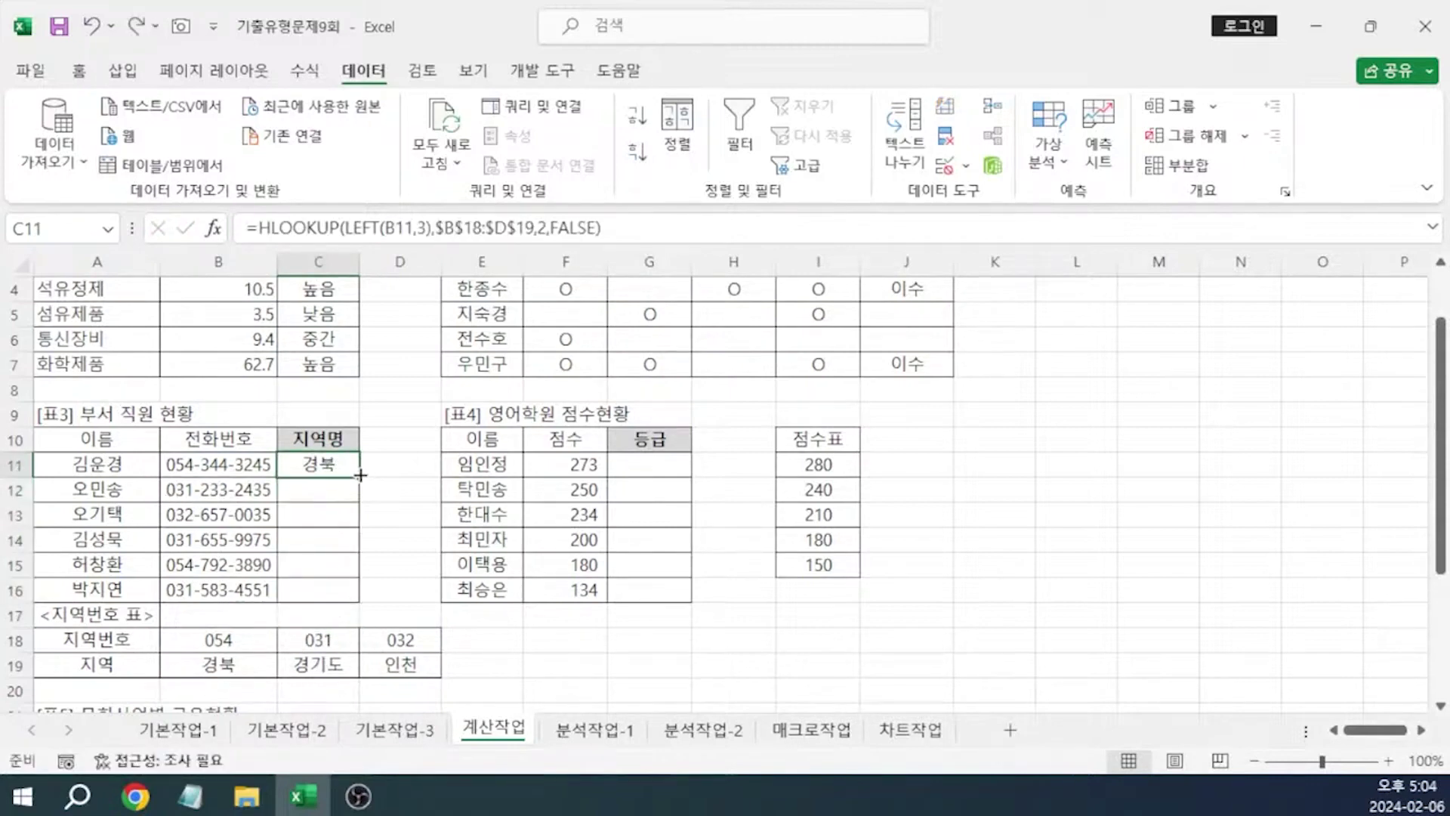
drag(359, 475, 349, 593)
key(alt+Tab)
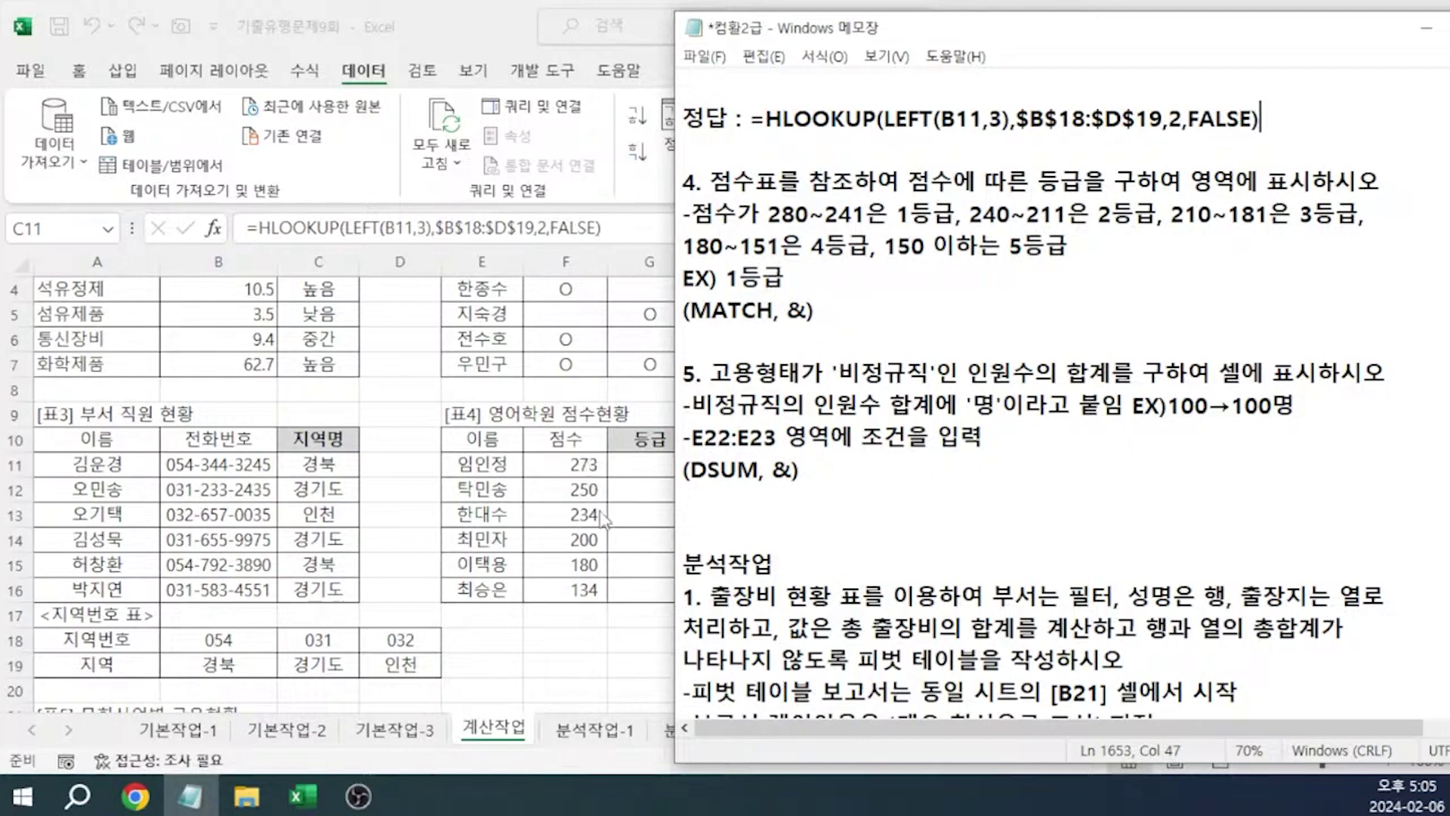
In Excel, enter =MATCH(F11,$I$11:$I$15,-1) in G11 of the 영어학원 점수현황 table
click(632, 468)
click(647, 463)
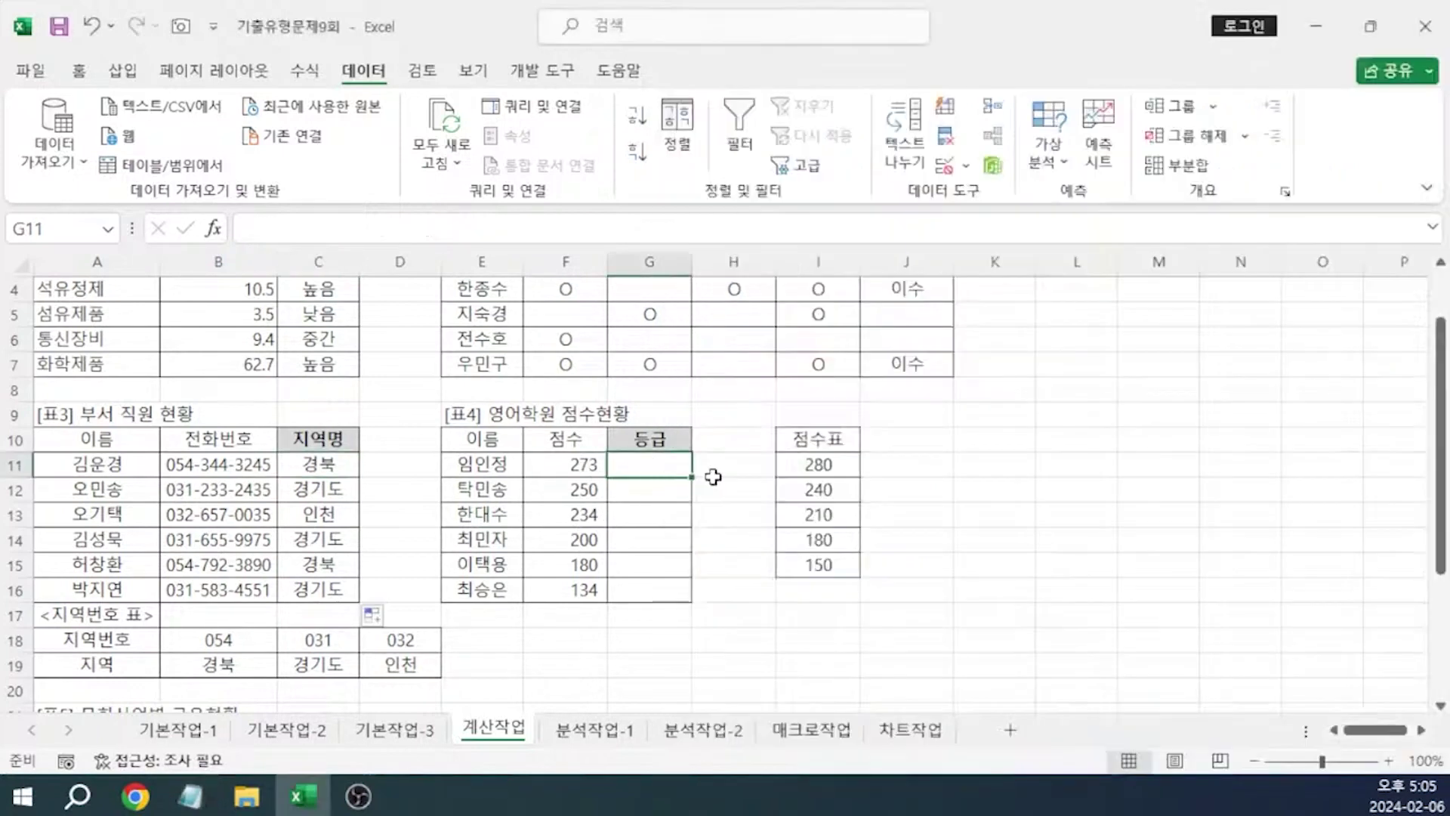
text(=MATCH()
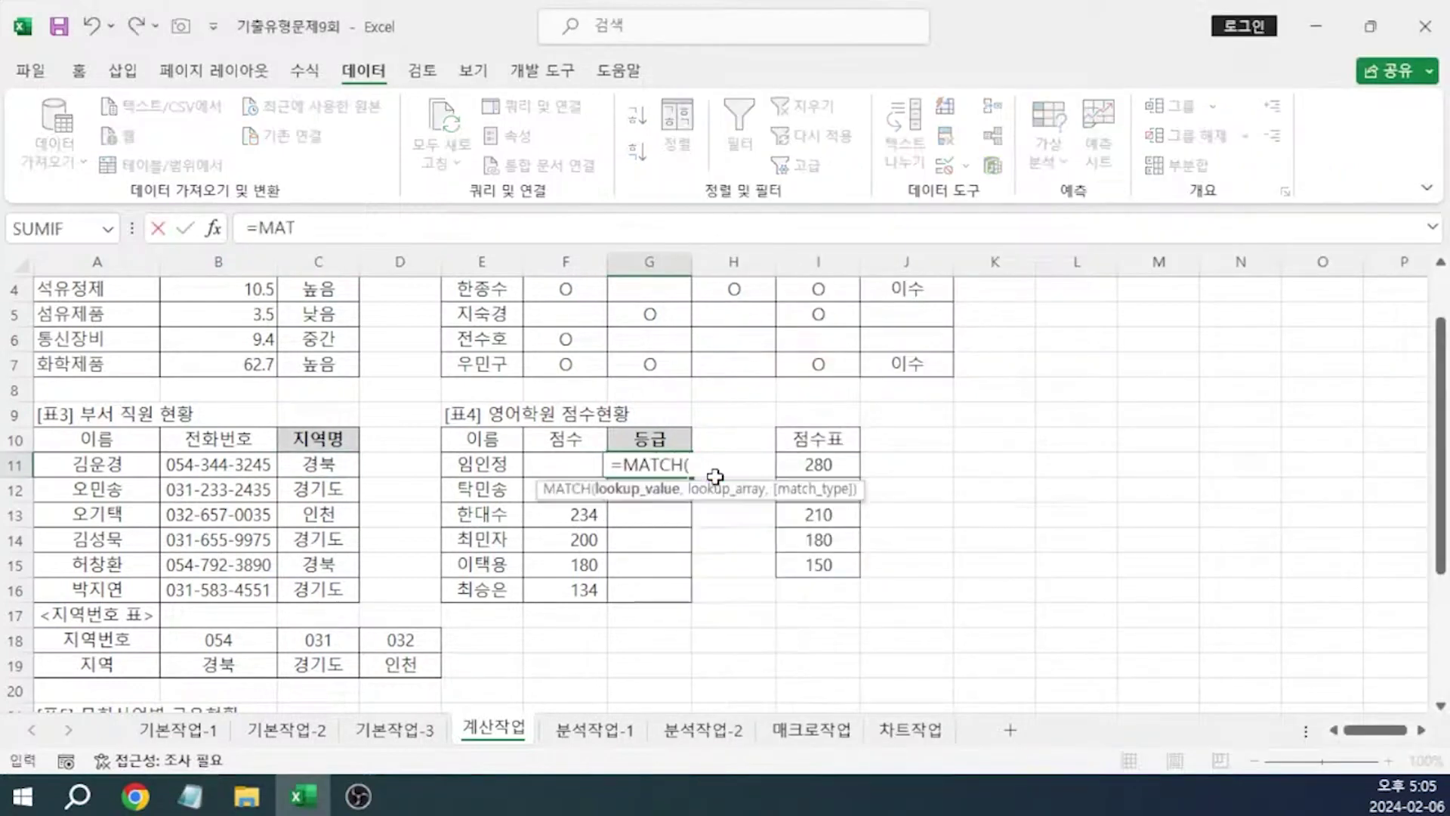
click(443, 222)
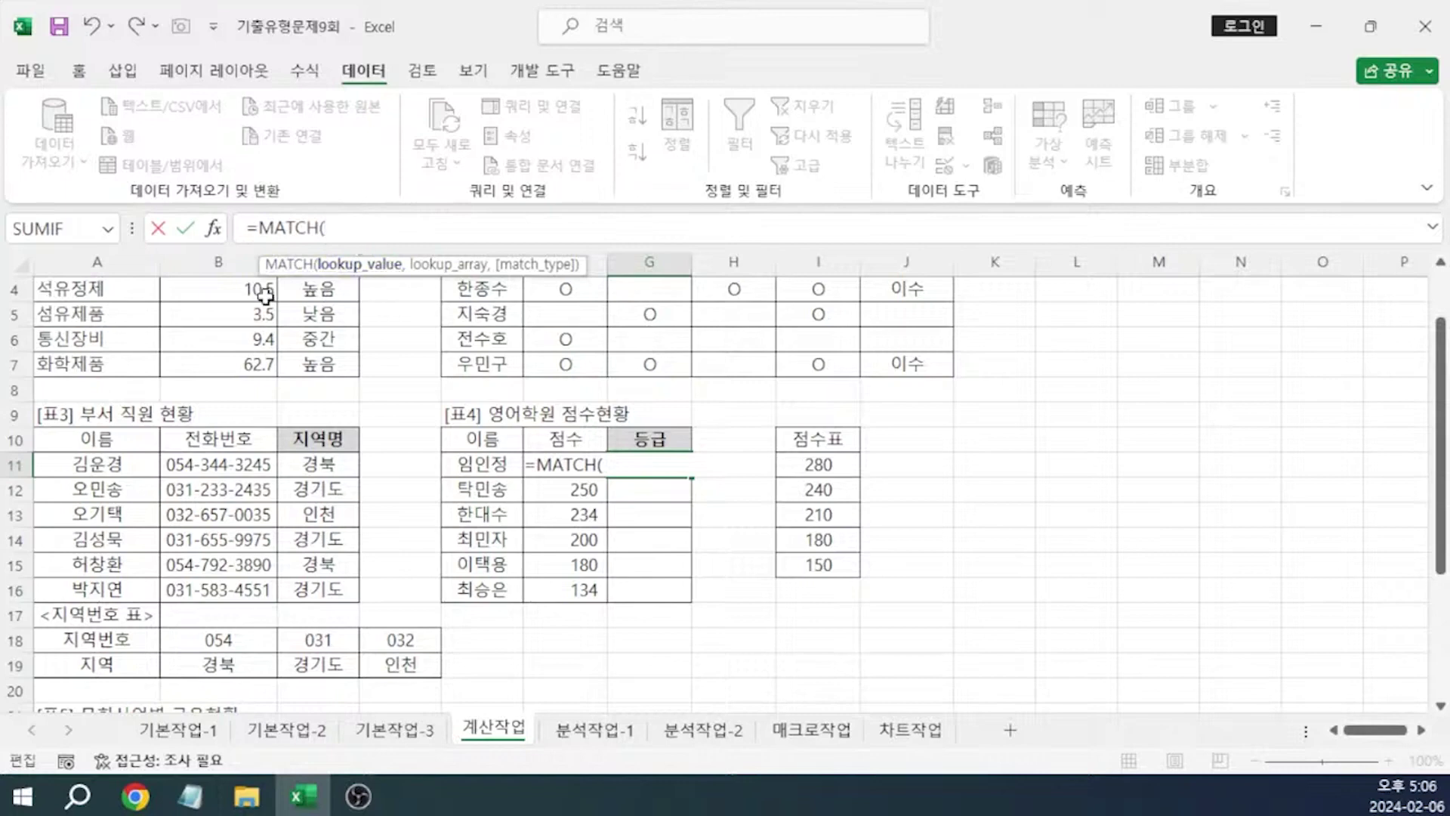
click(569, 489)
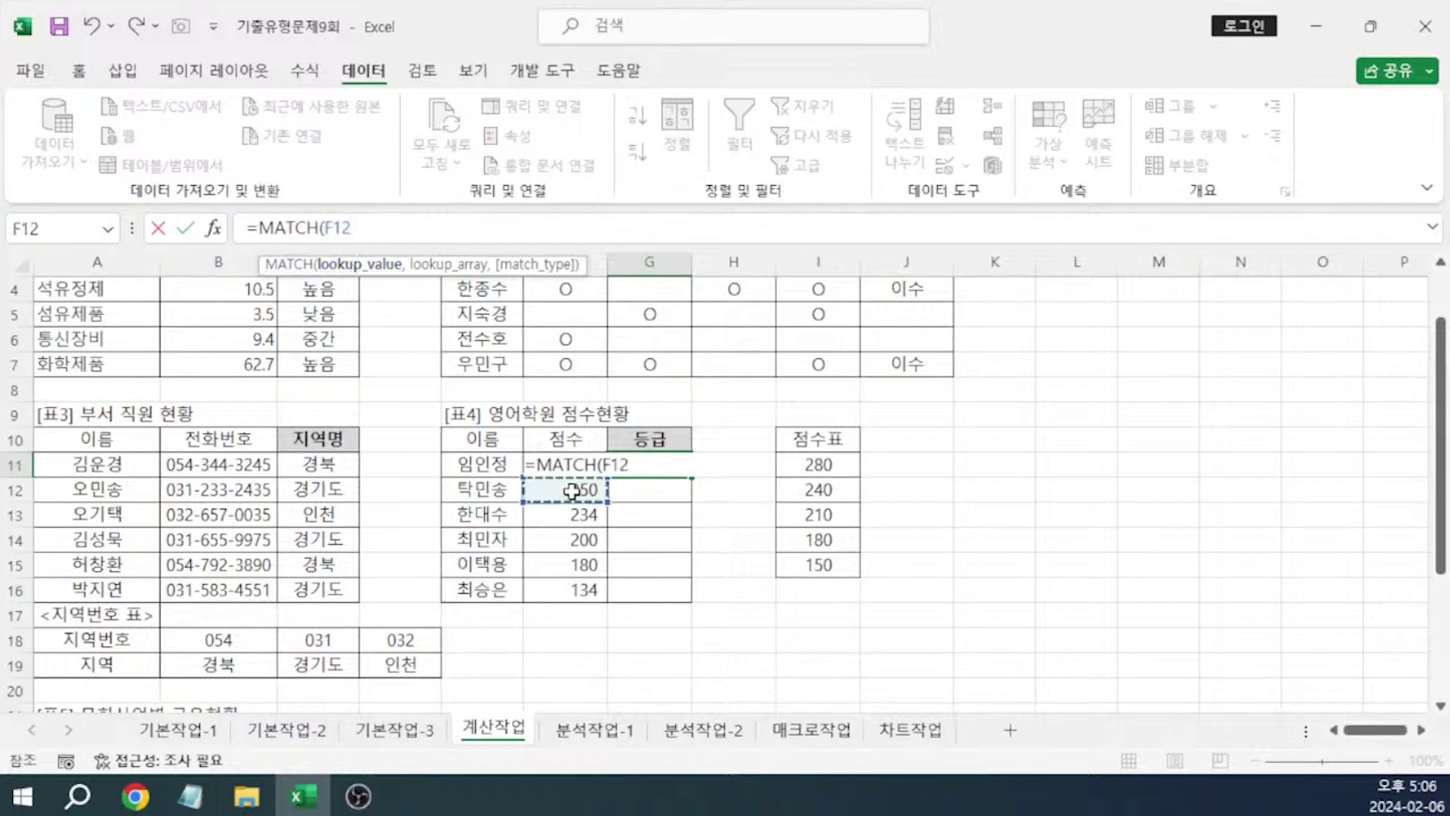
key(Up)
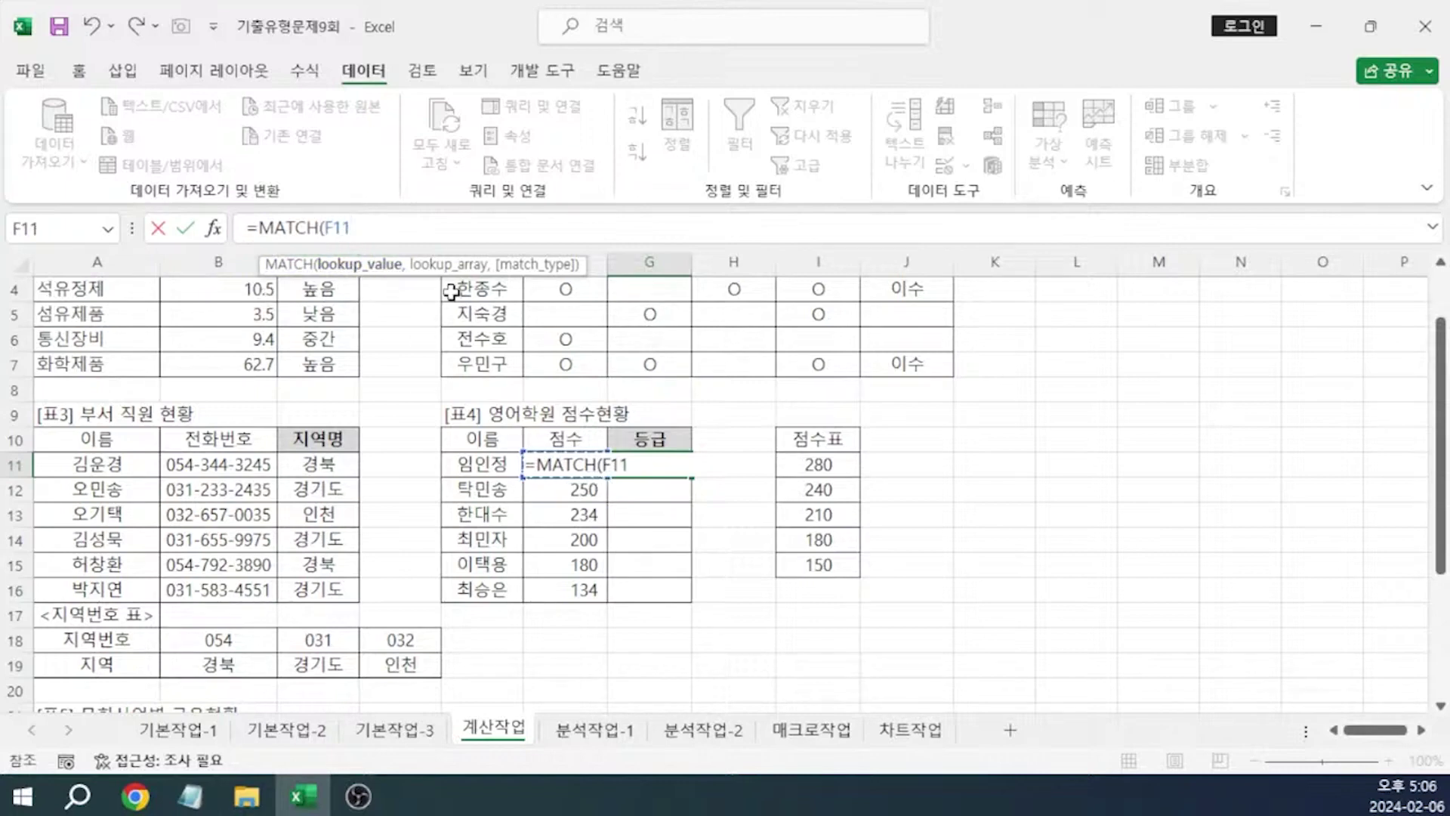
text(,)
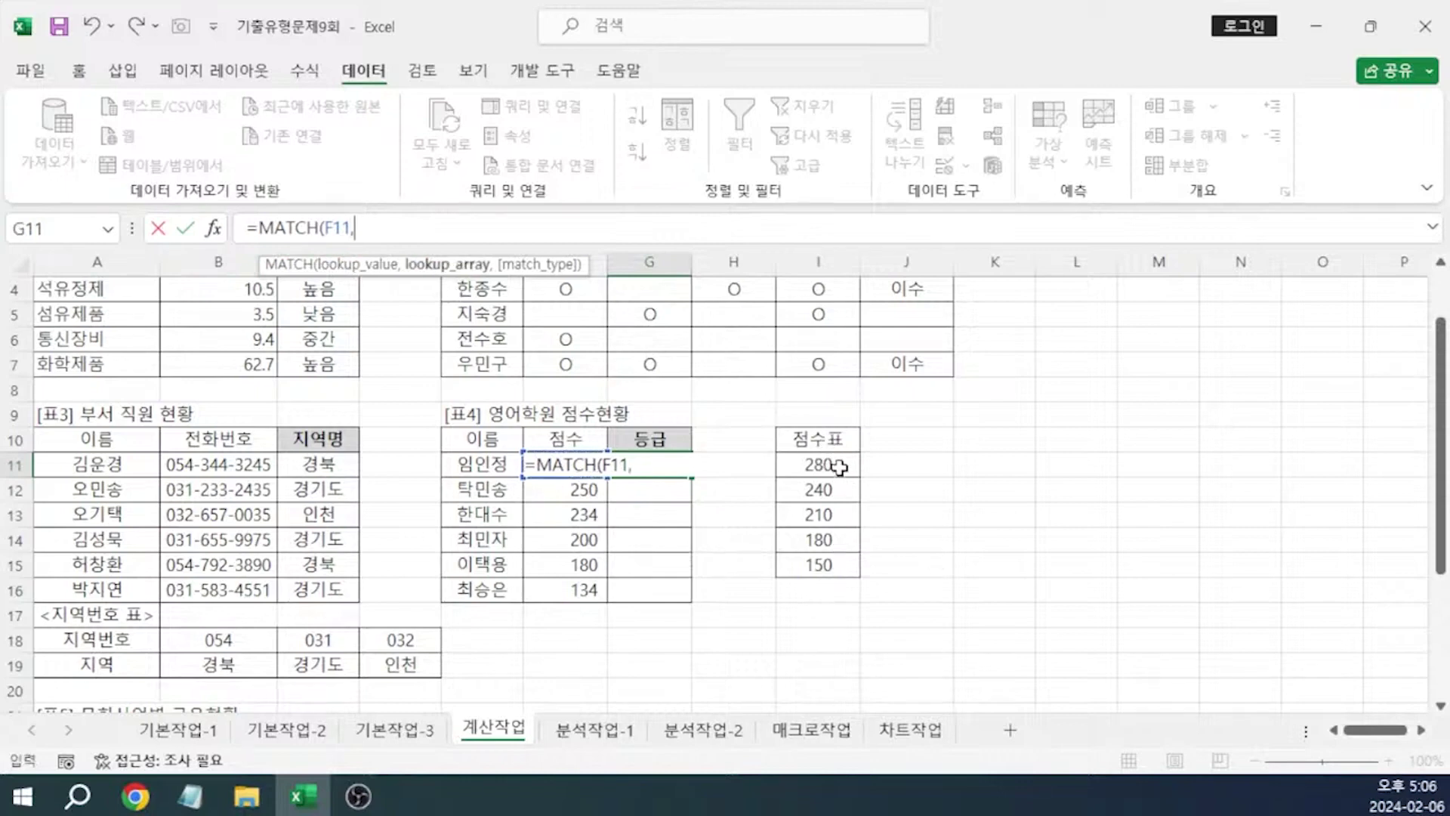
drag(839, 467, 830, 565)
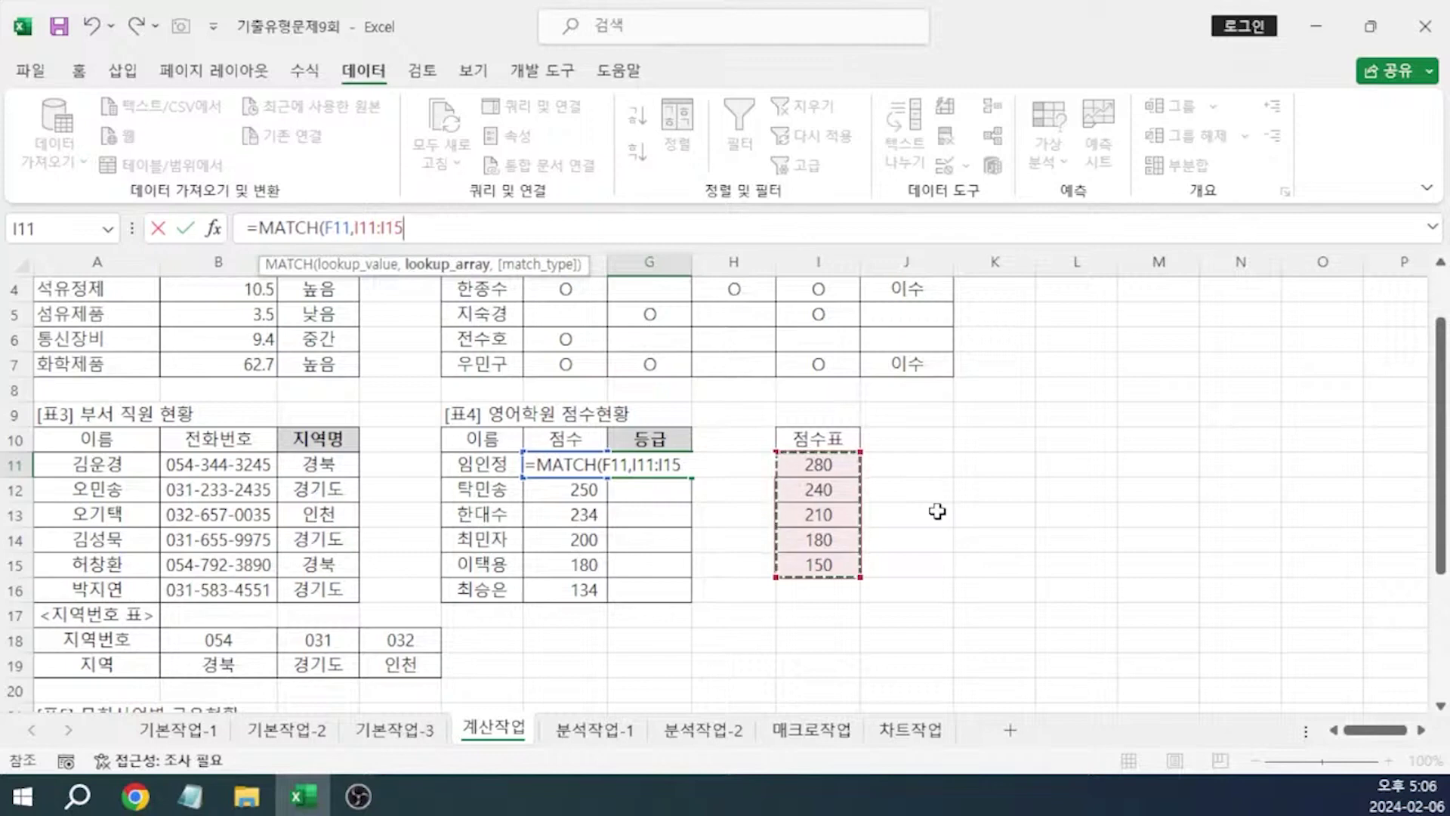
key(F4)
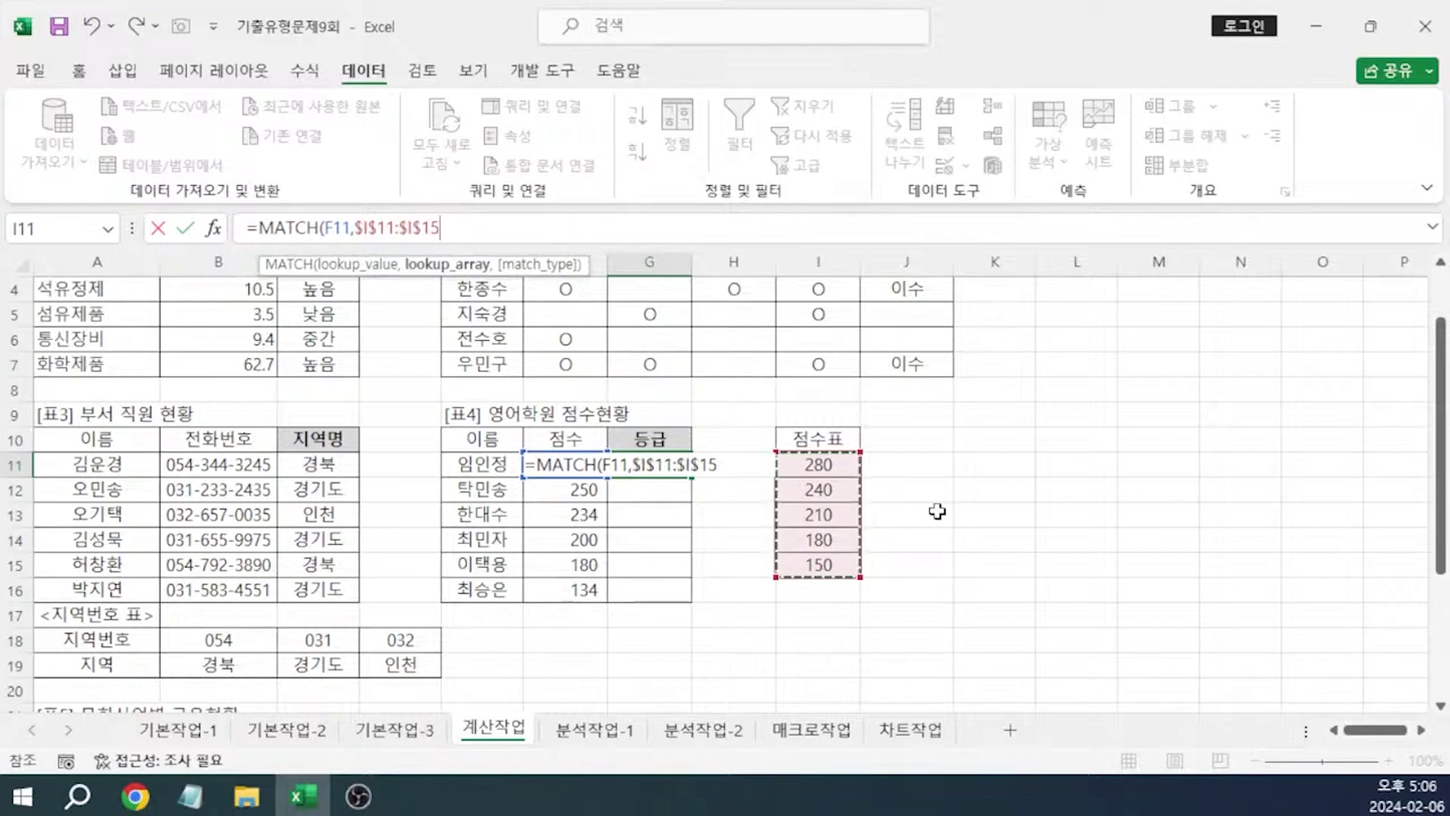
text(,)
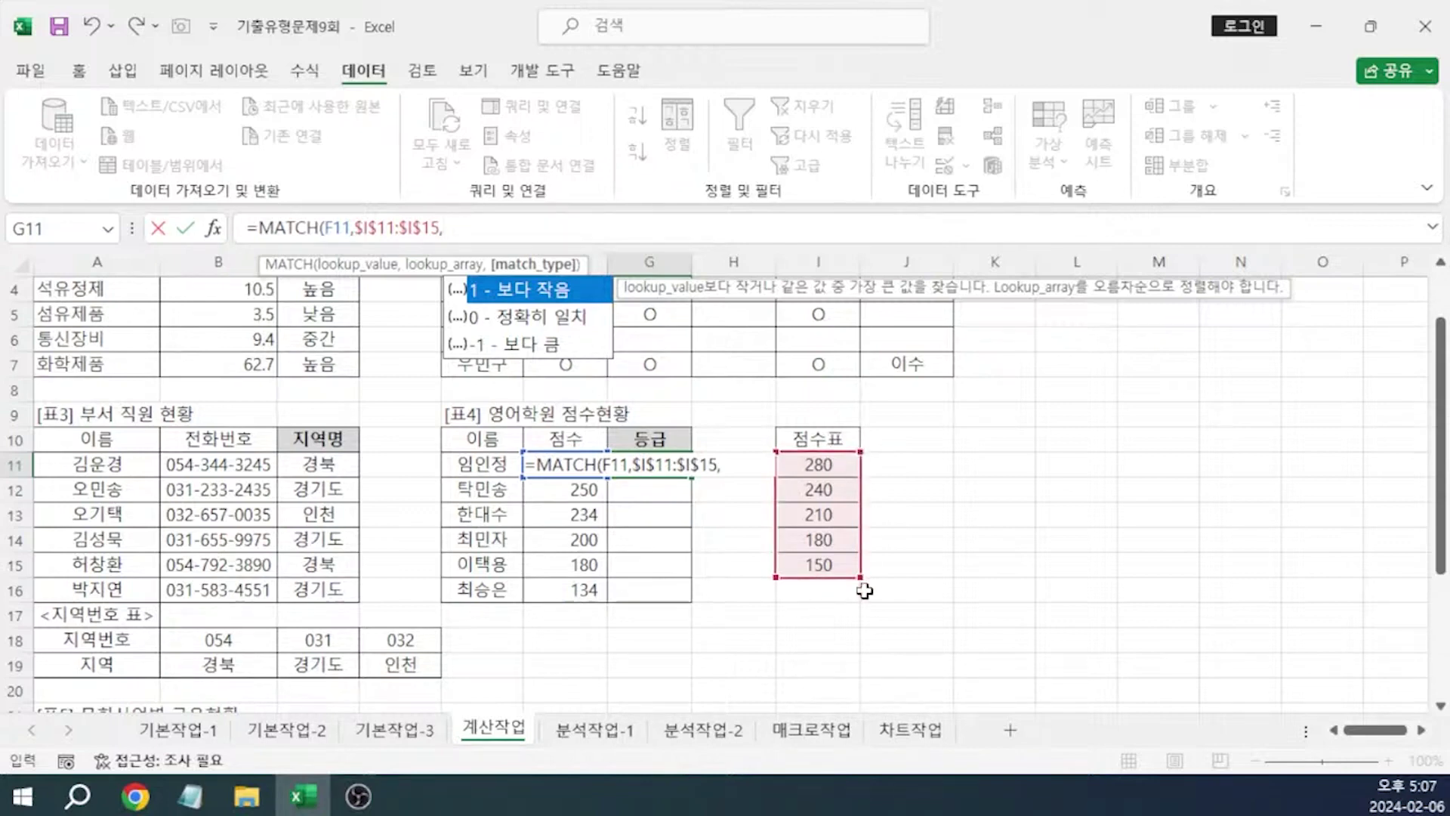
text(1)
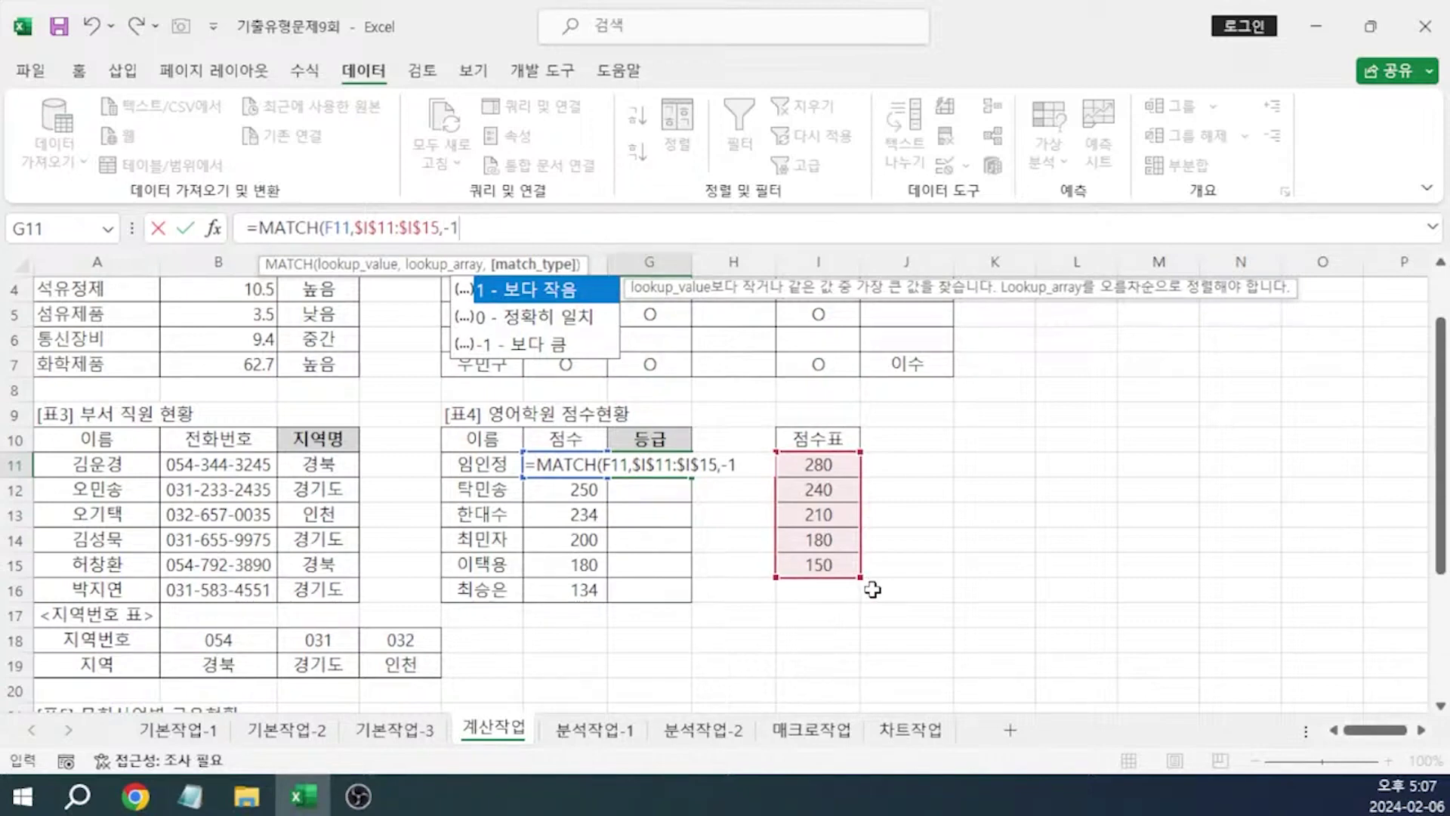
key(Return)
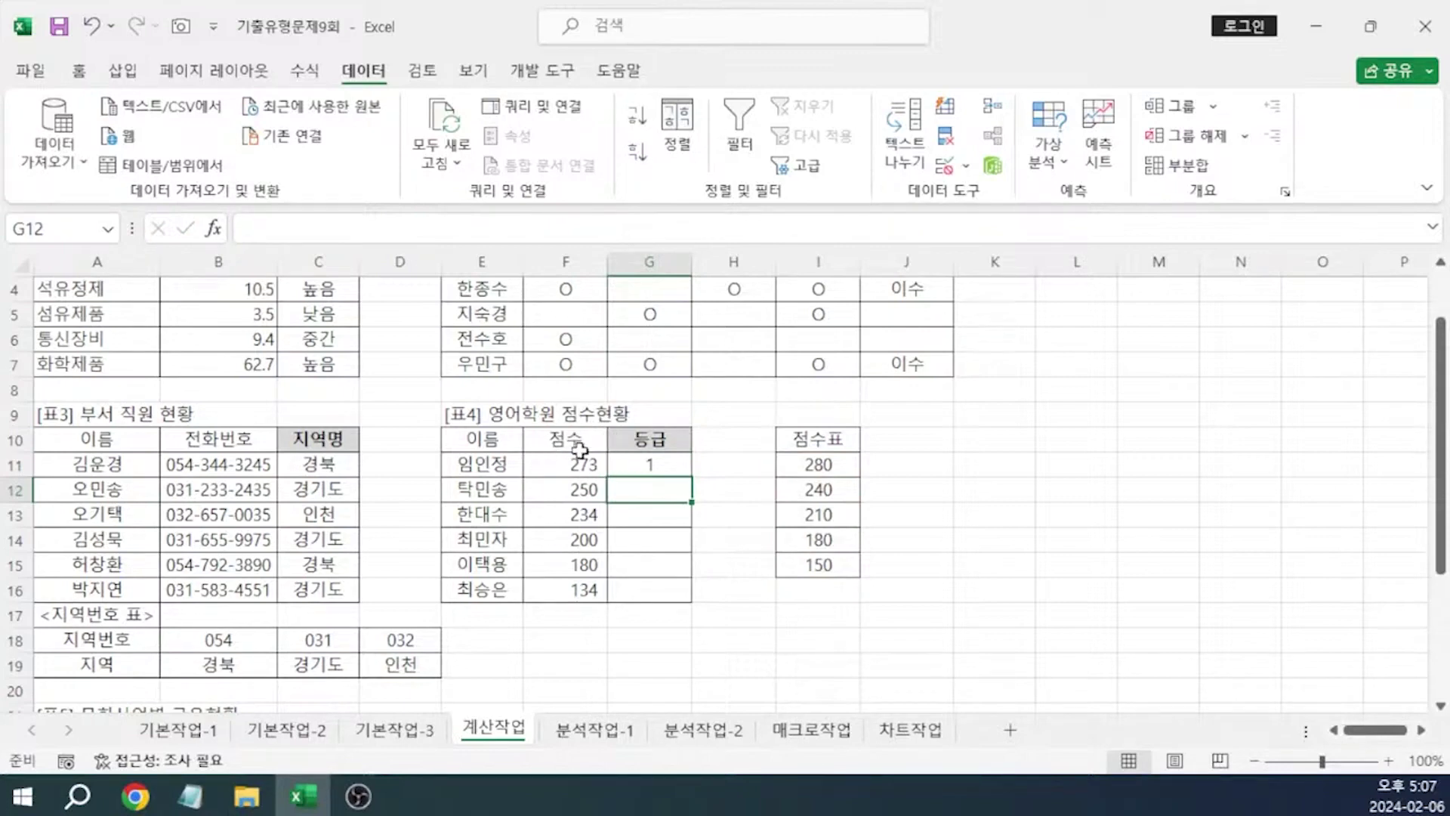
Fill the MATCH formula from G11 down to G16
click(682, 466)
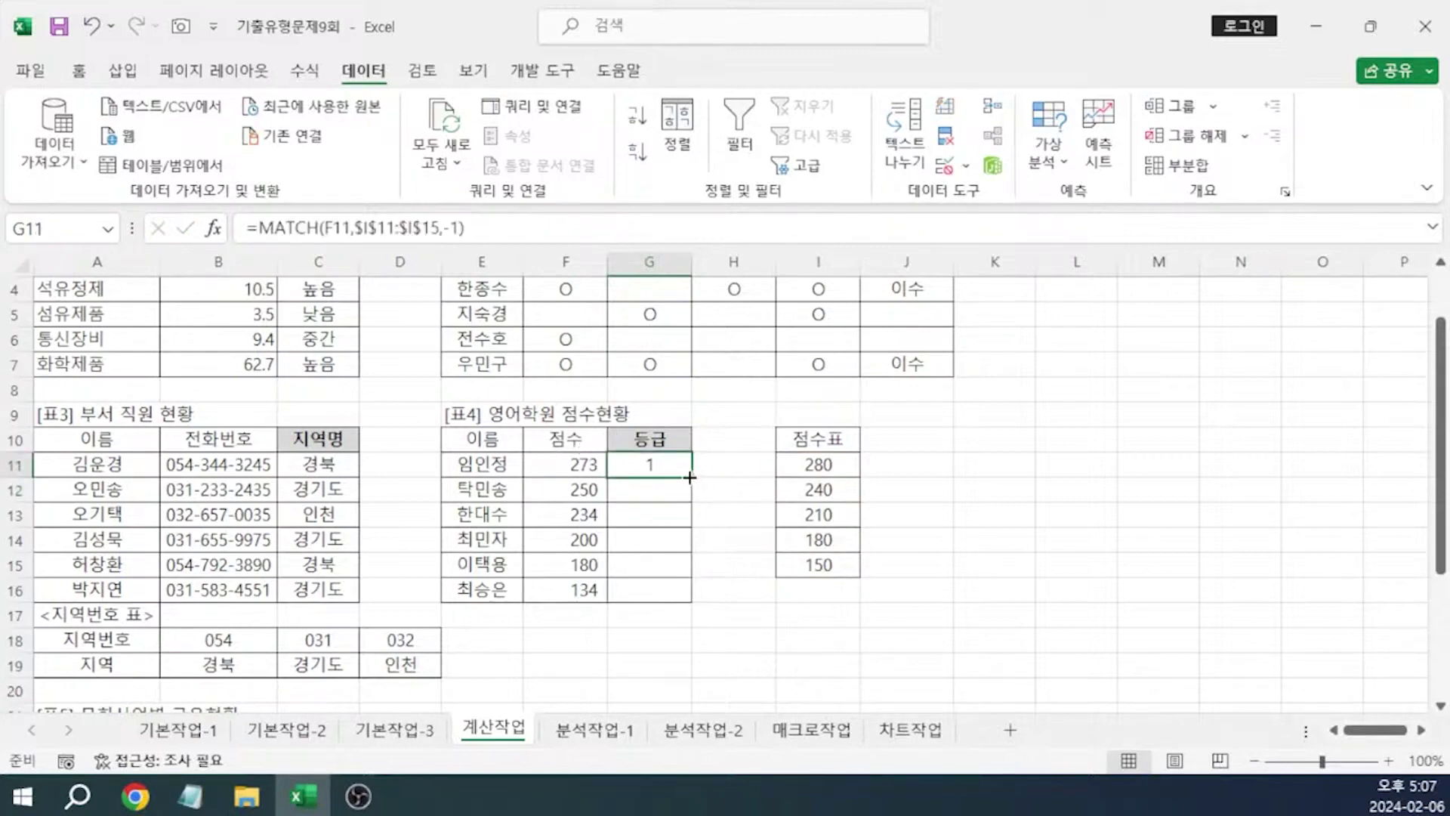
drag(689, 477, 690, 601)
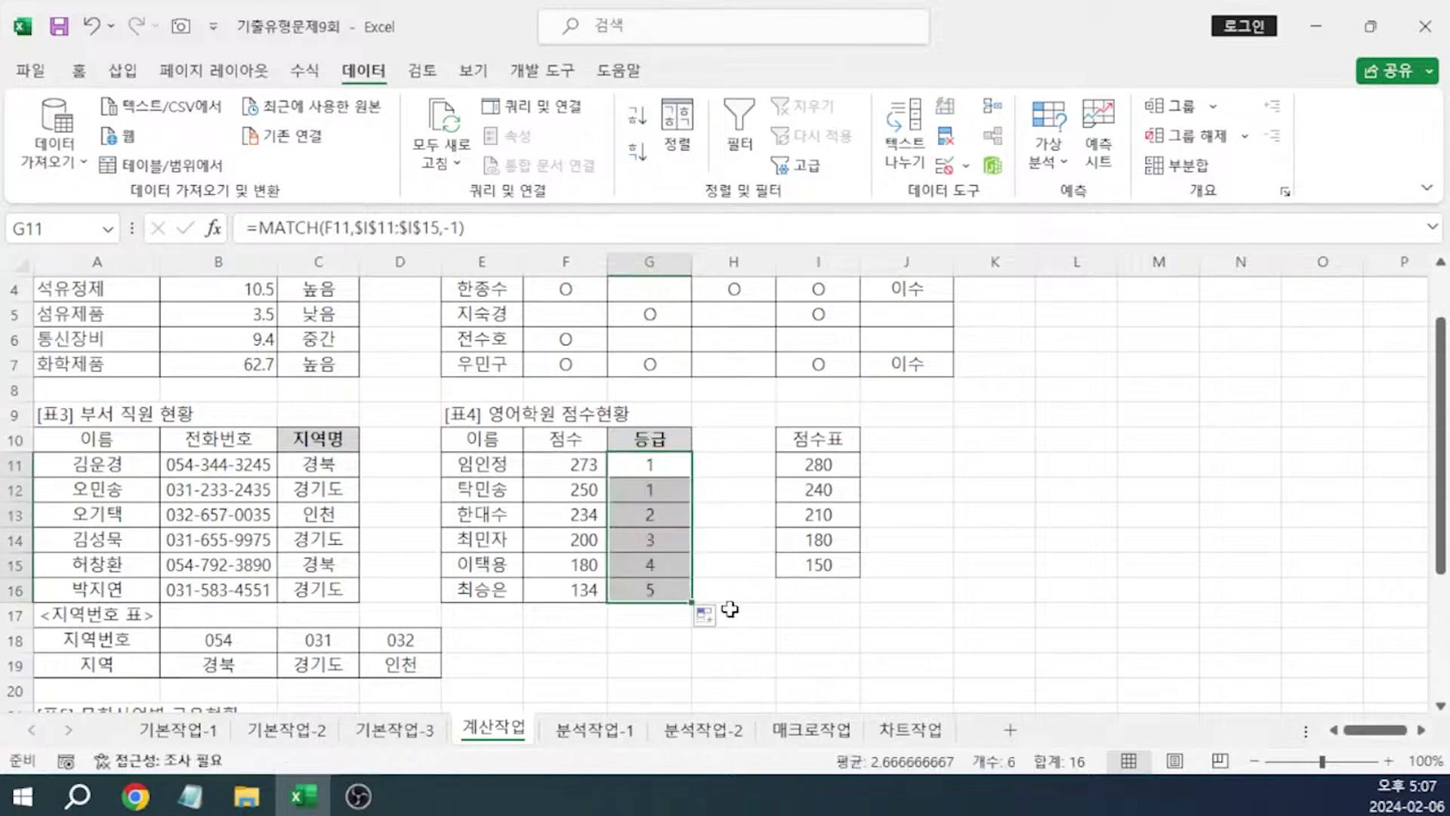
click(765, 618)
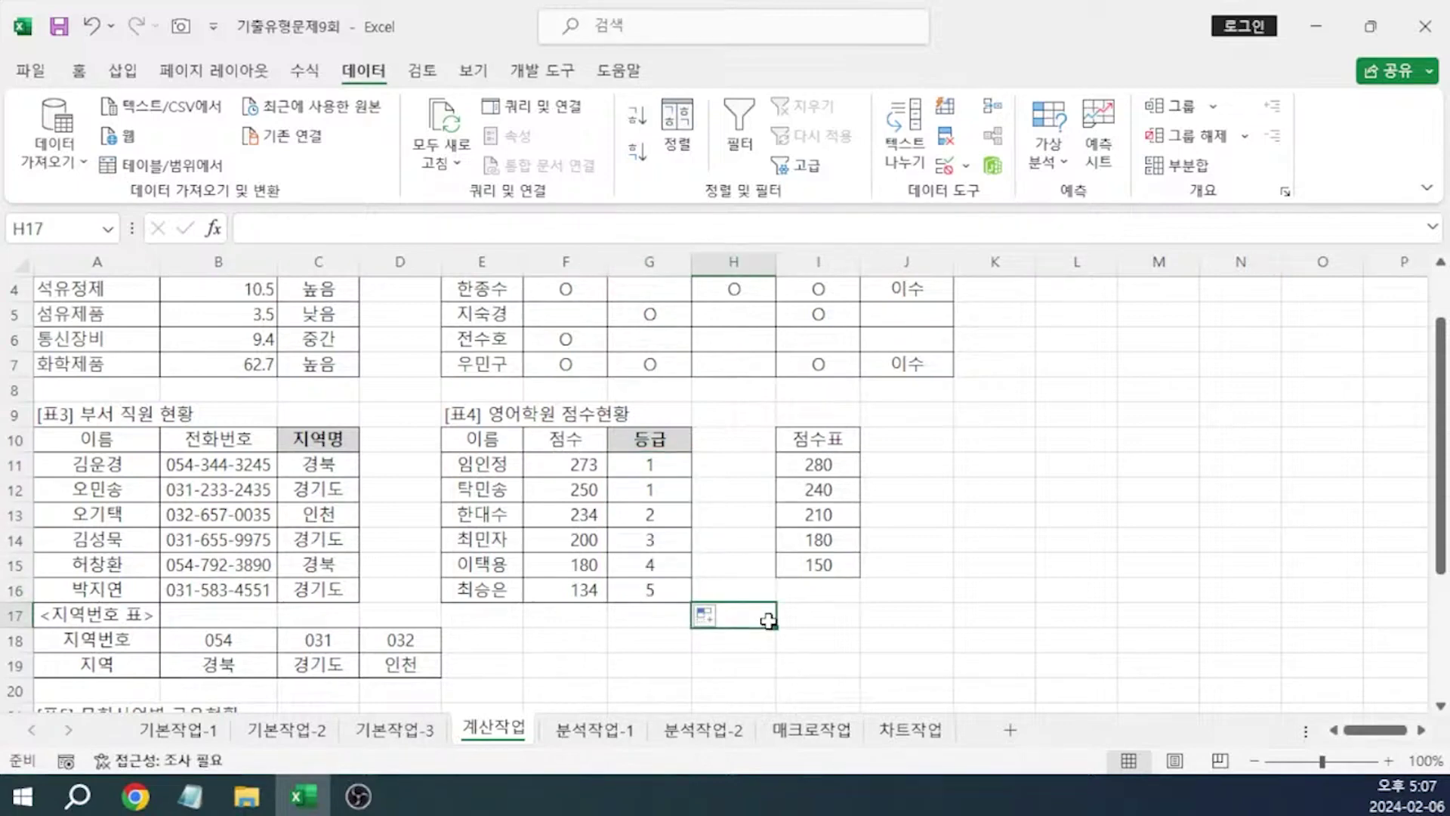
Extend the G11 formula to =MATCH(F11,$I$11:$I$15,-1)&"등급" and fill it down to G16
click(641, 464)
click(537, 227)
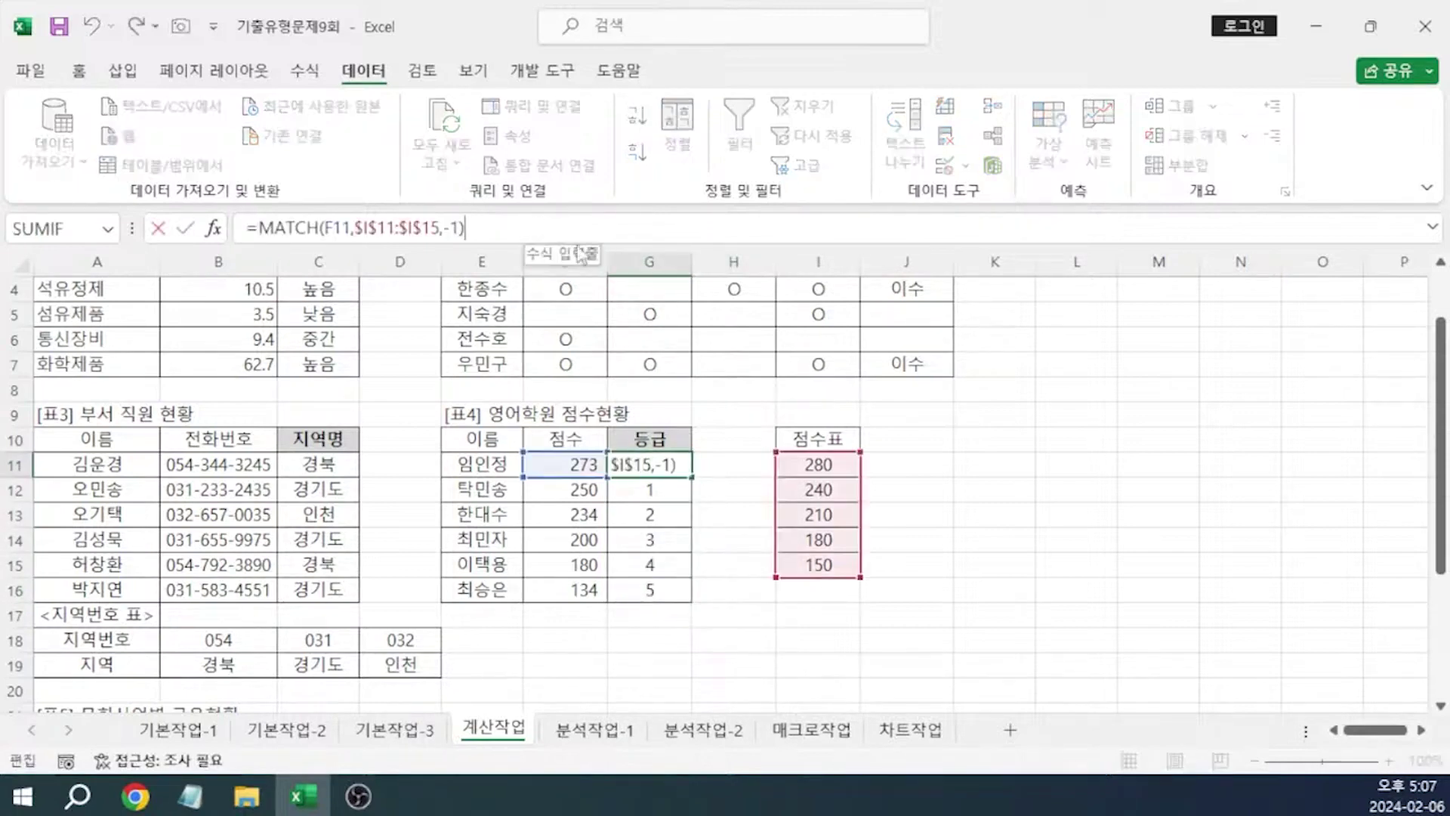
text(&)
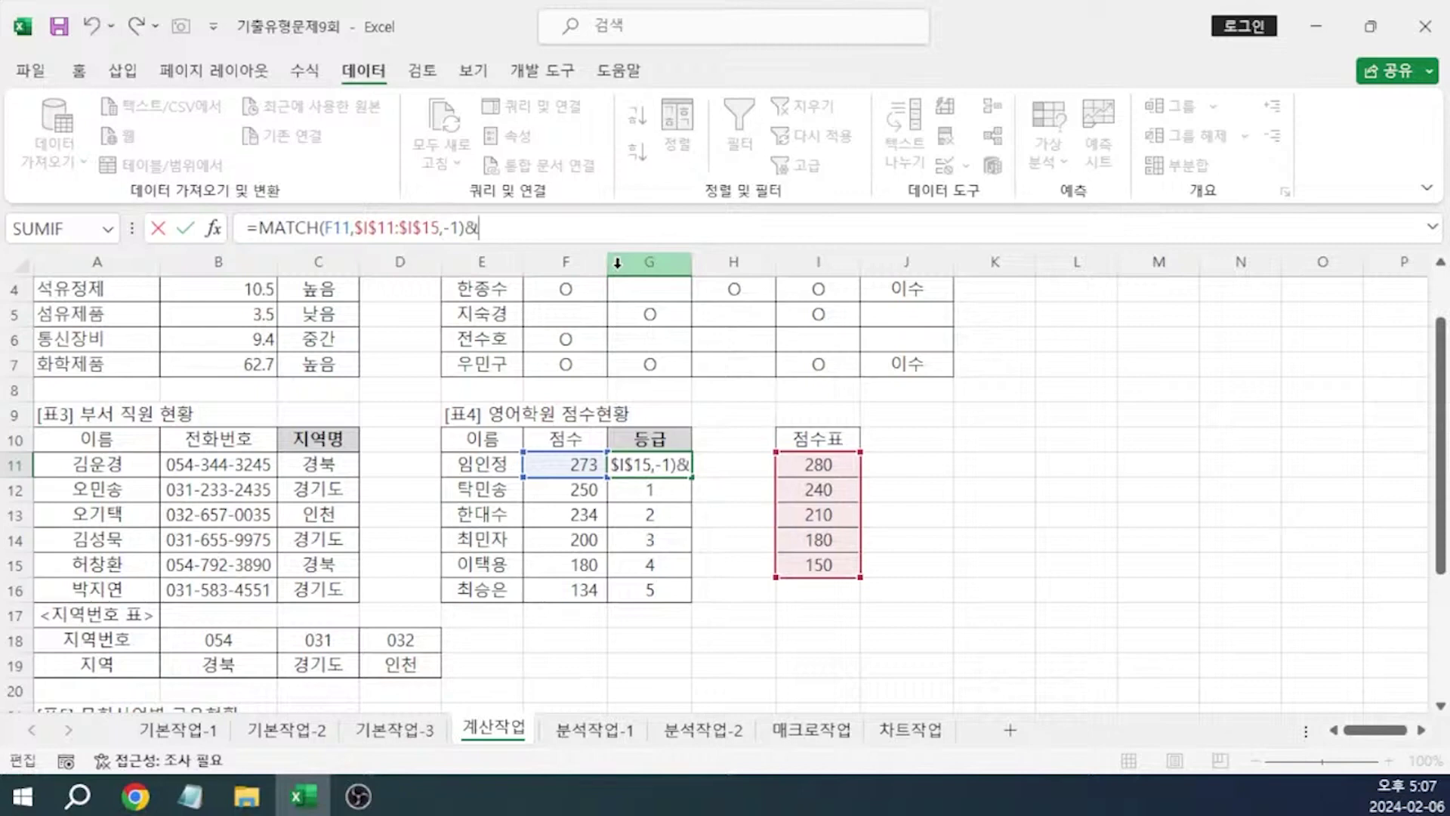
text("등급")
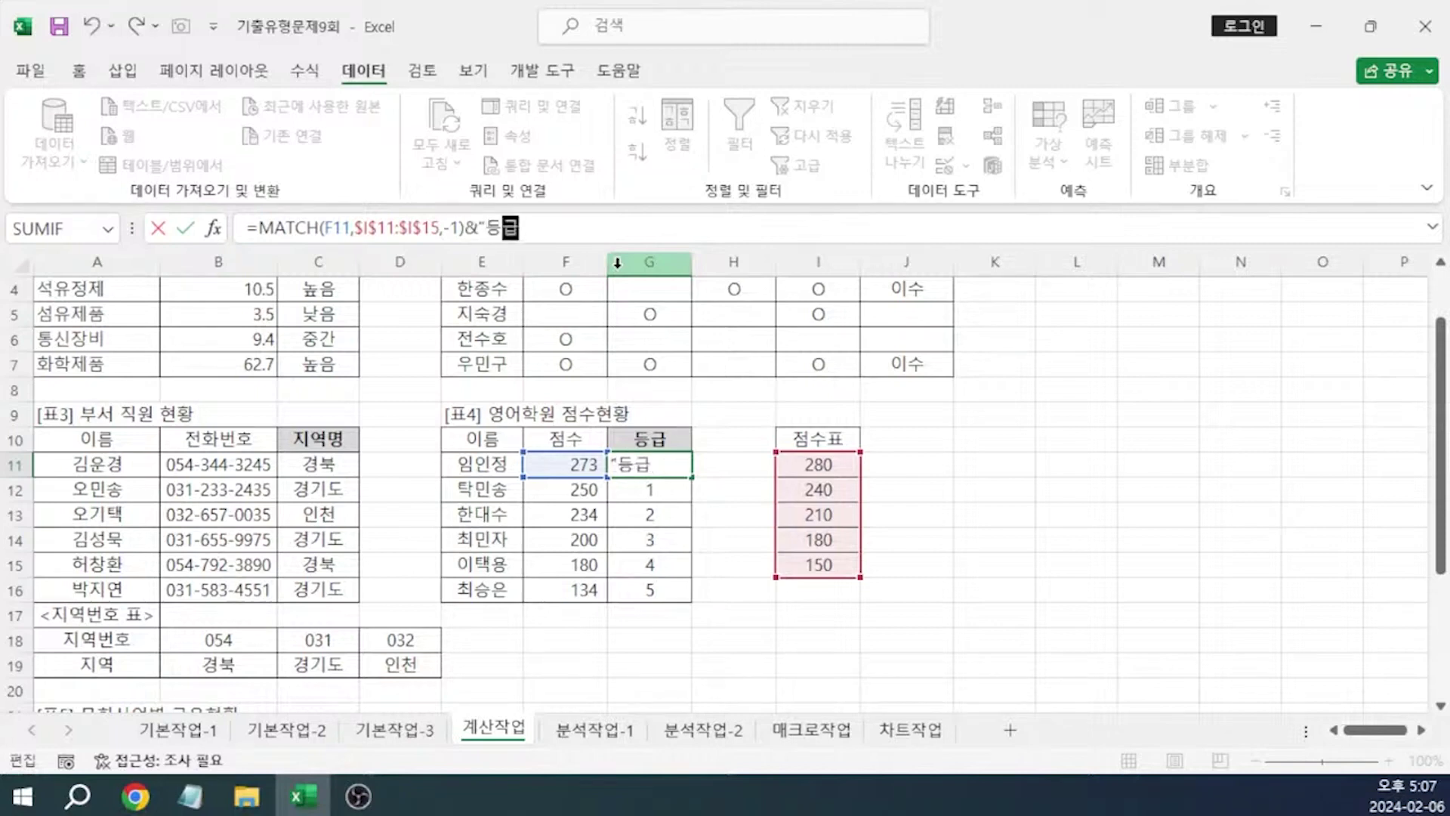
key(Return)
click(642, 463)
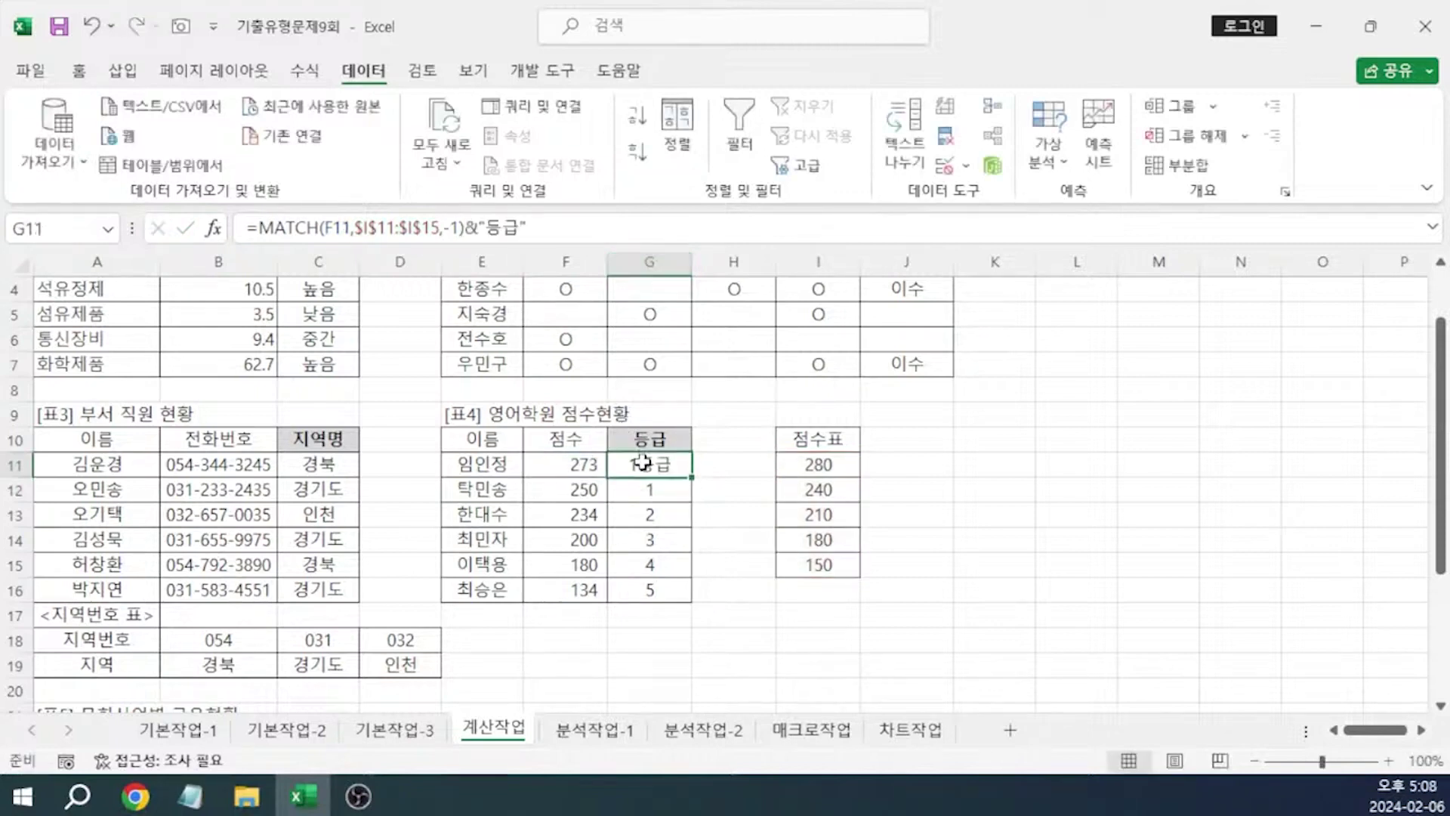
drag(695, 478, 686, 600)
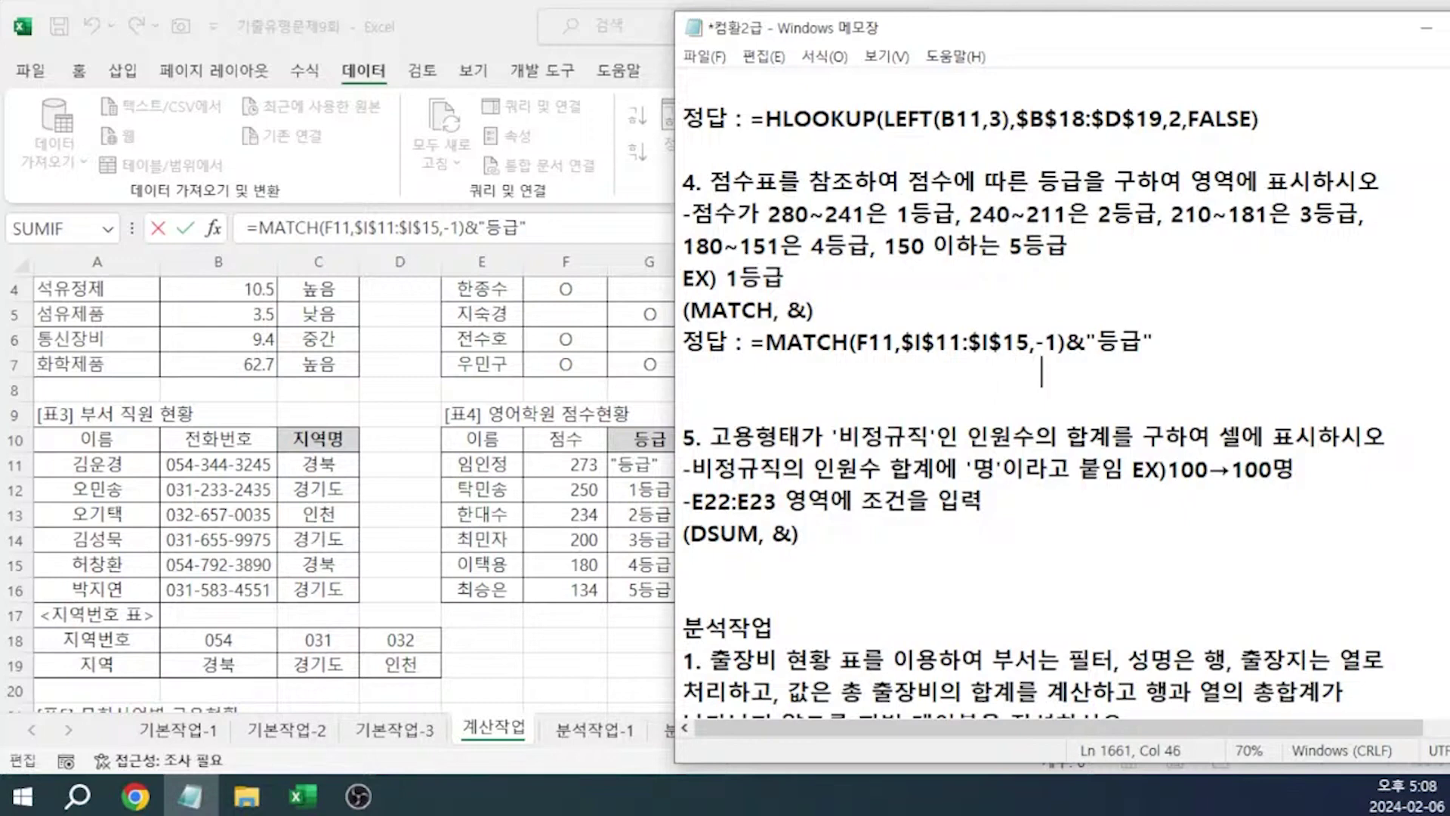
In Notepad, list the MATCH options 1, 0 and -1 under the task 4 answer and explain 0 as 정확하게 일치
text(1 :)
key(Return)
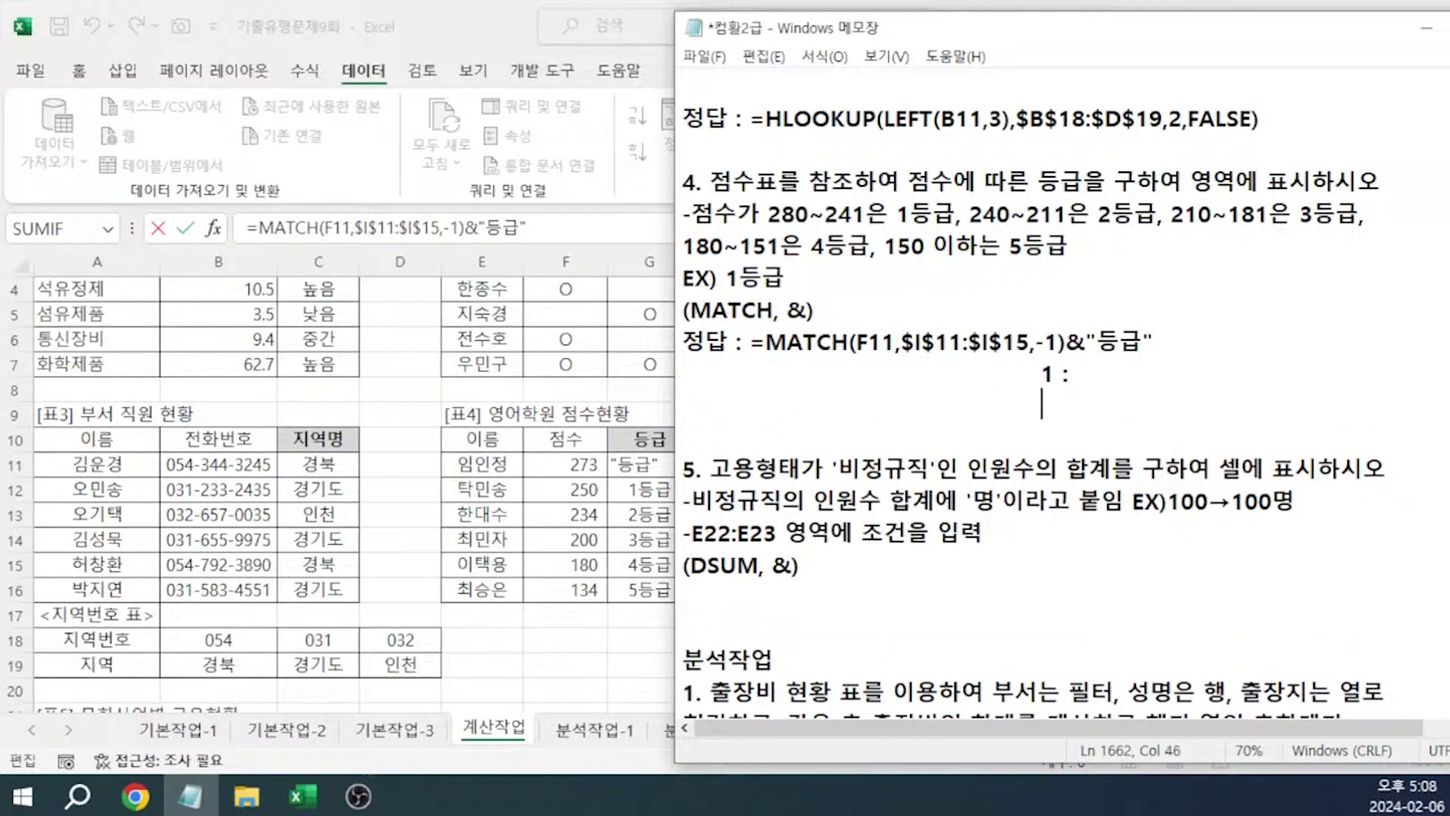
text(0 :)
key(Return)
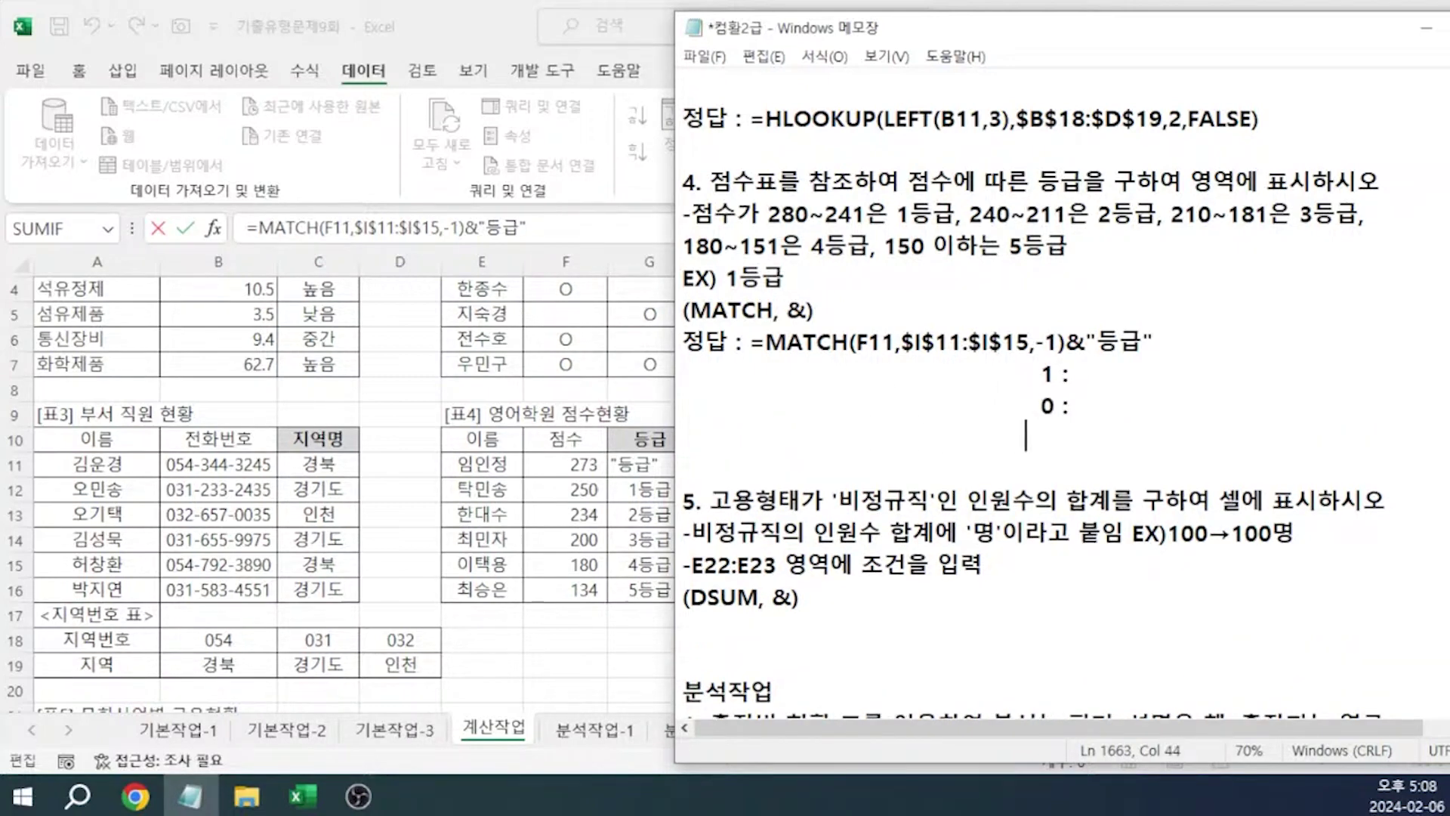
text(-1 :)
key(Up)
text(정확하게 일)
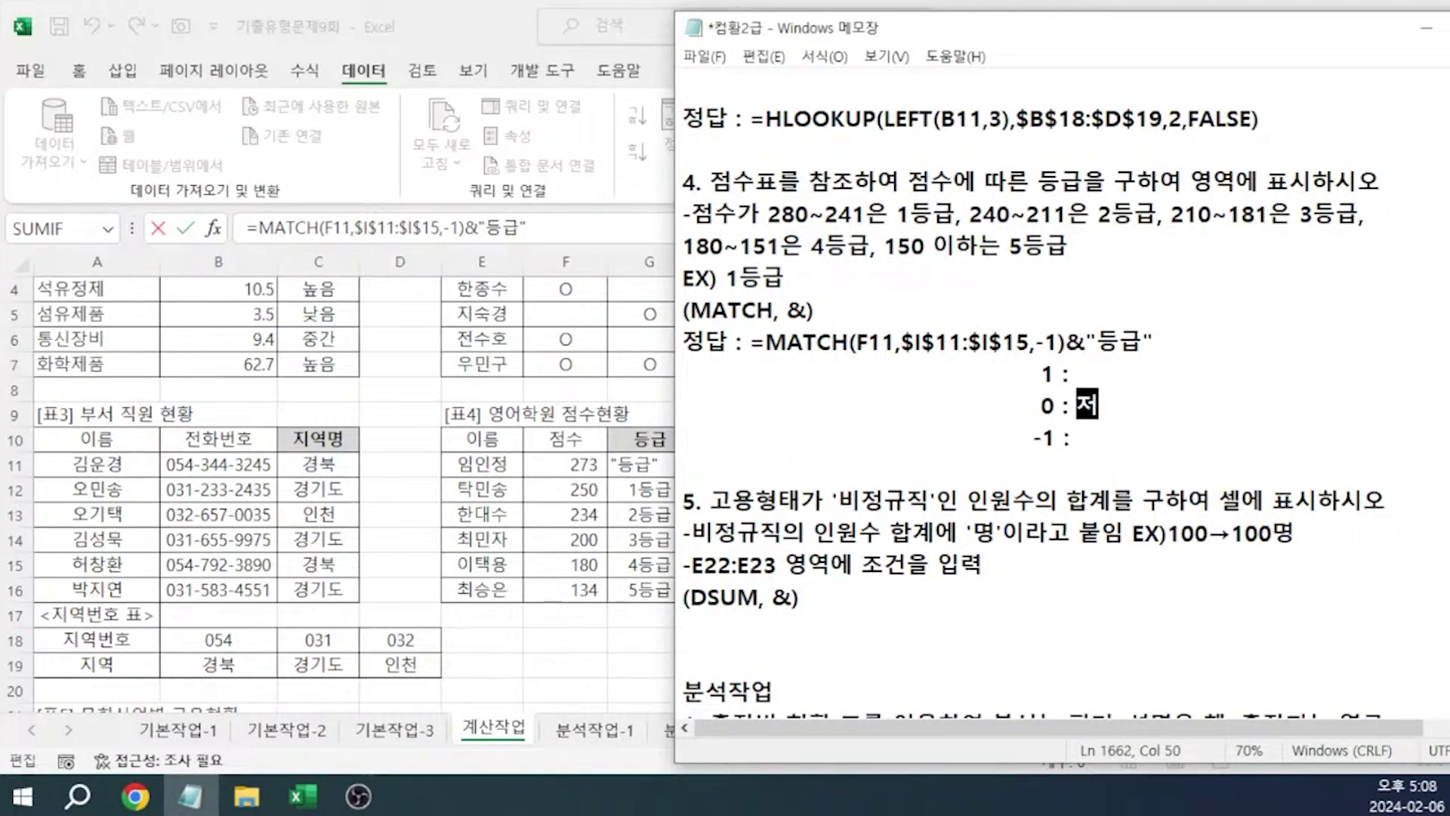
text(치)
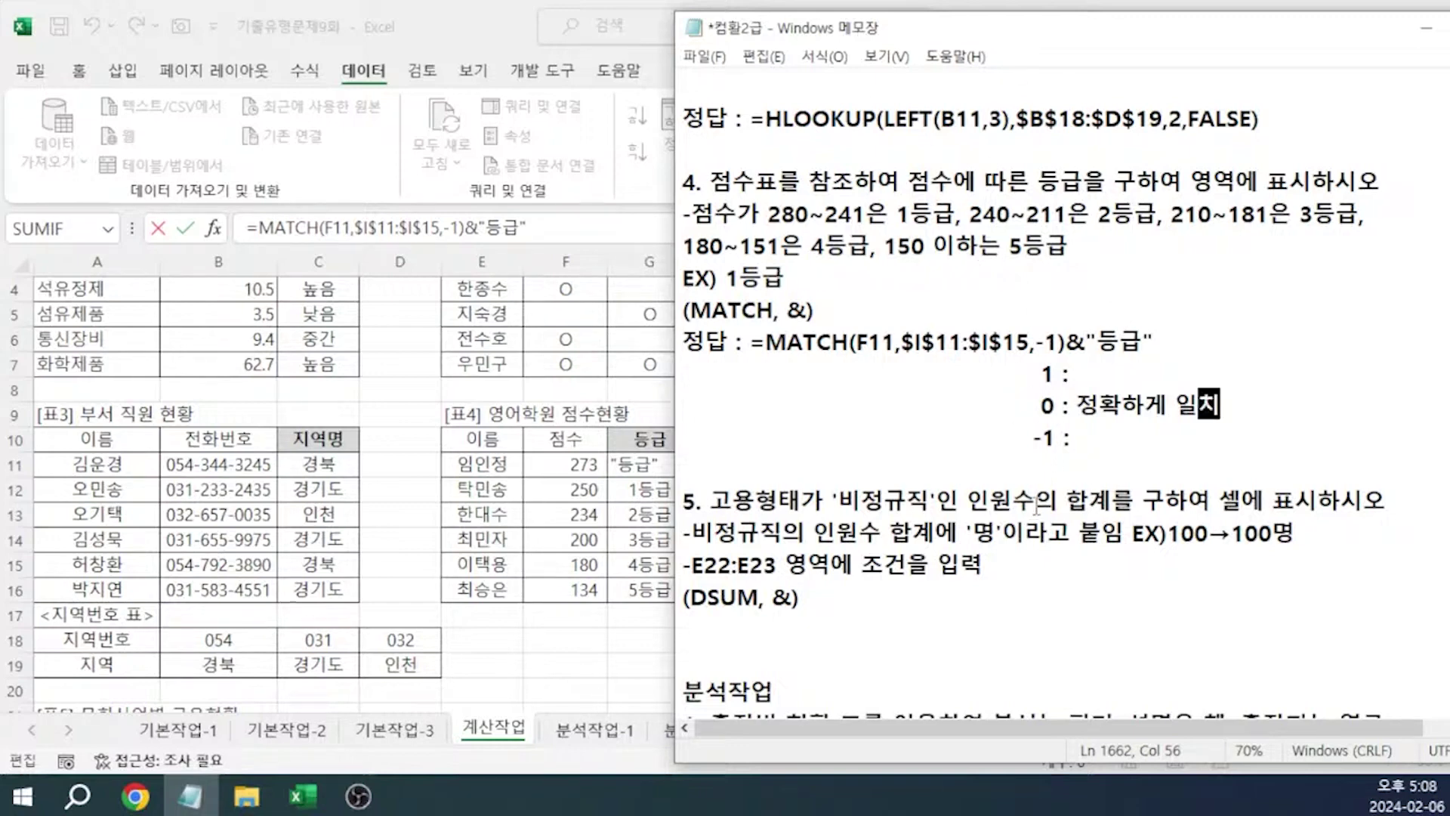
Explain MATCH option -1 as 내림차순 and option 1 as 오름차순 in the task 4 notes
drag(1007, 43, 985, 65)
key(Down)
text(내림차수)
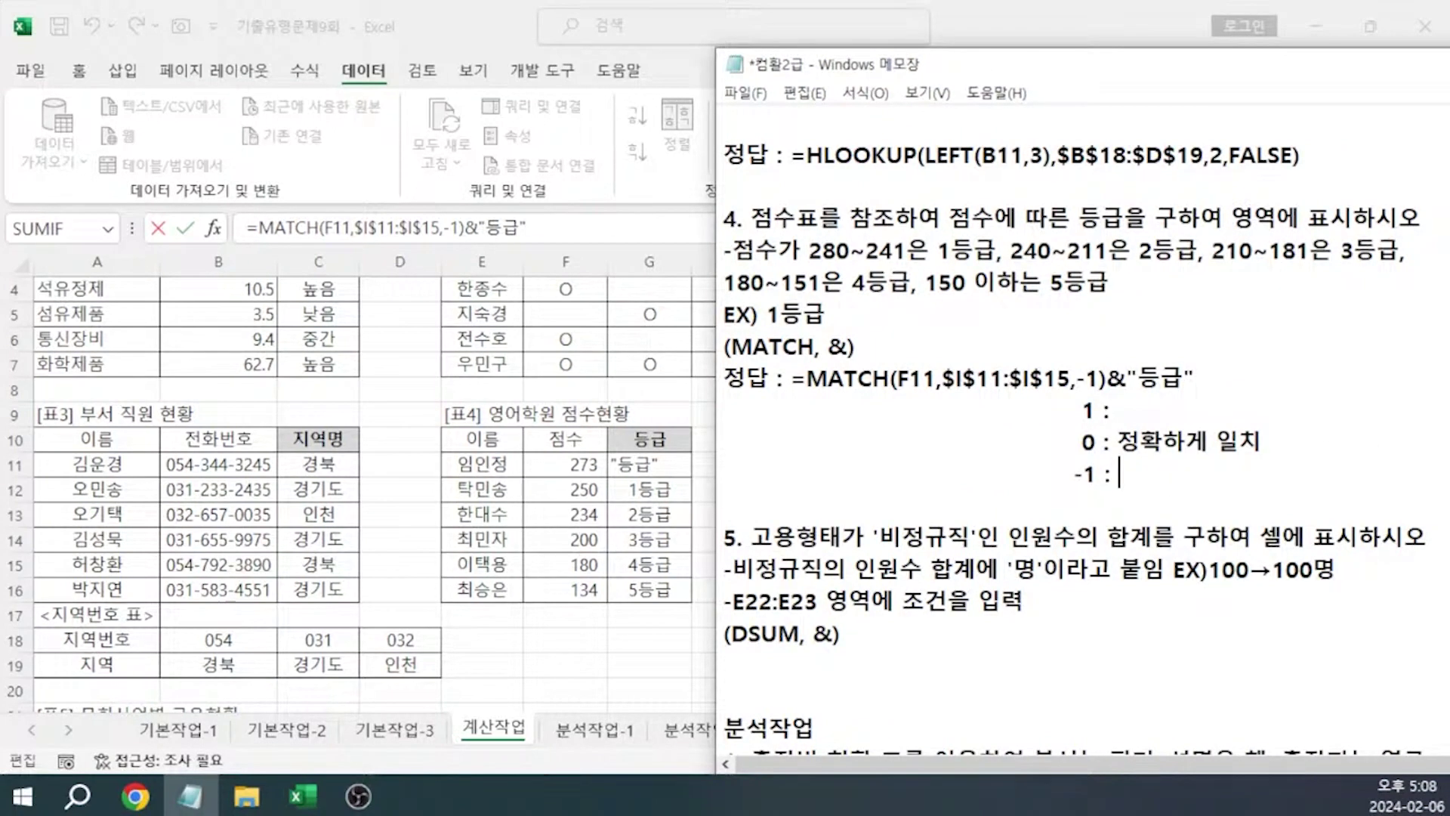
text(ㄴ)
key(Up)
key(Up)
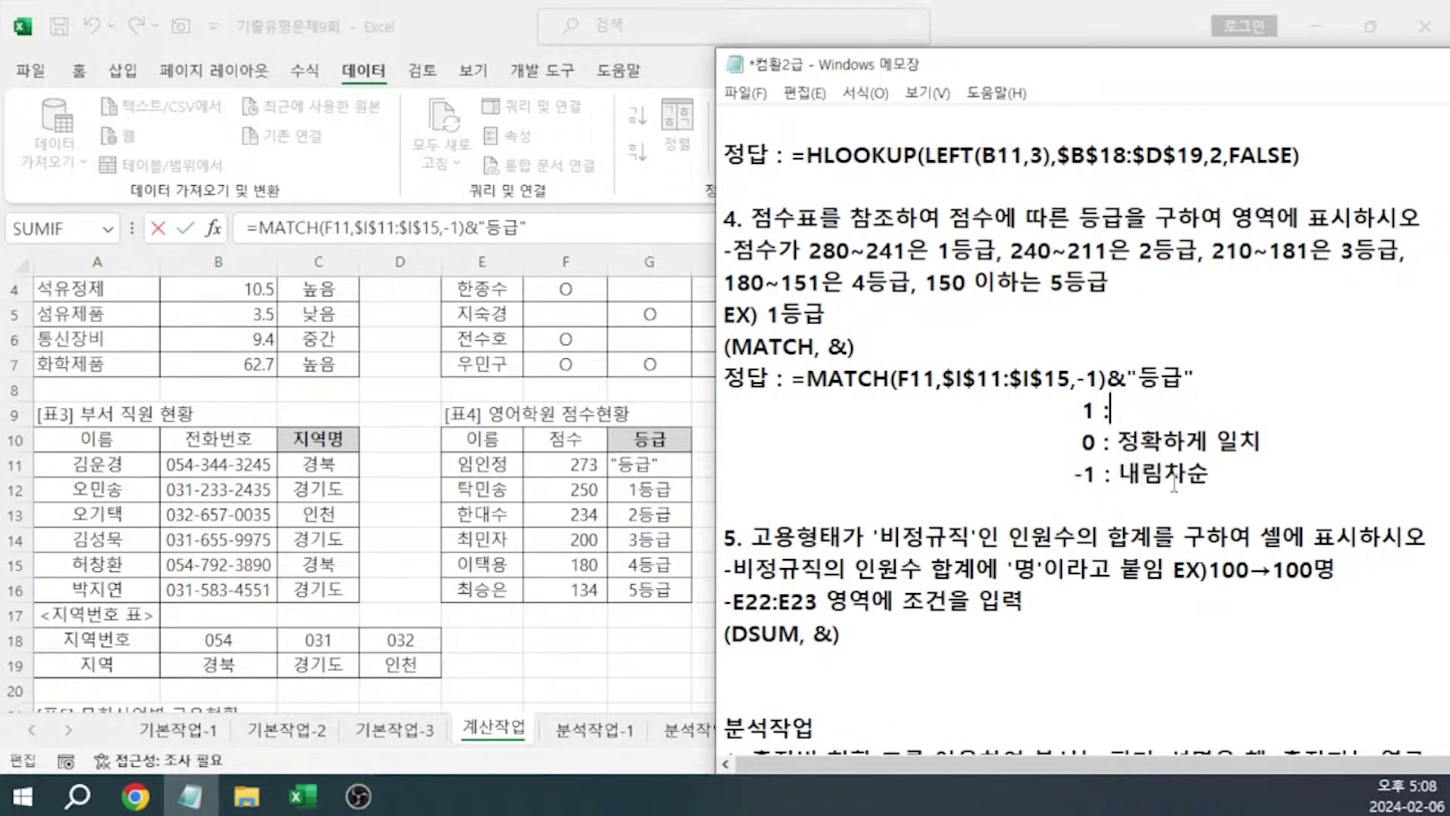
text(오름차순)
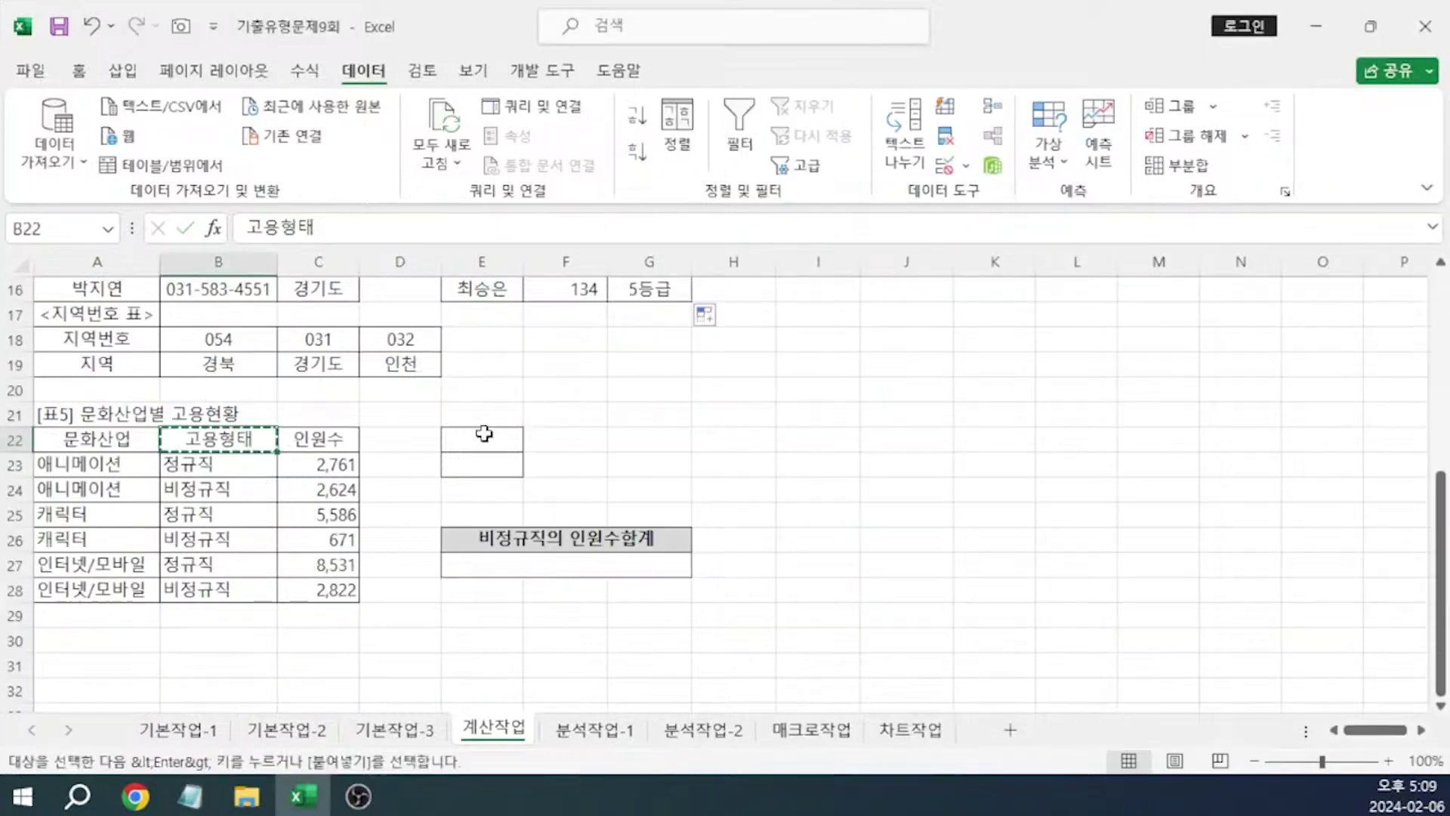
In Excel, fill the DSUM criteria range E22:E23 with 고용형태 and 비정규직 from the 문화산업별 고용현황 table
click(481, 436)
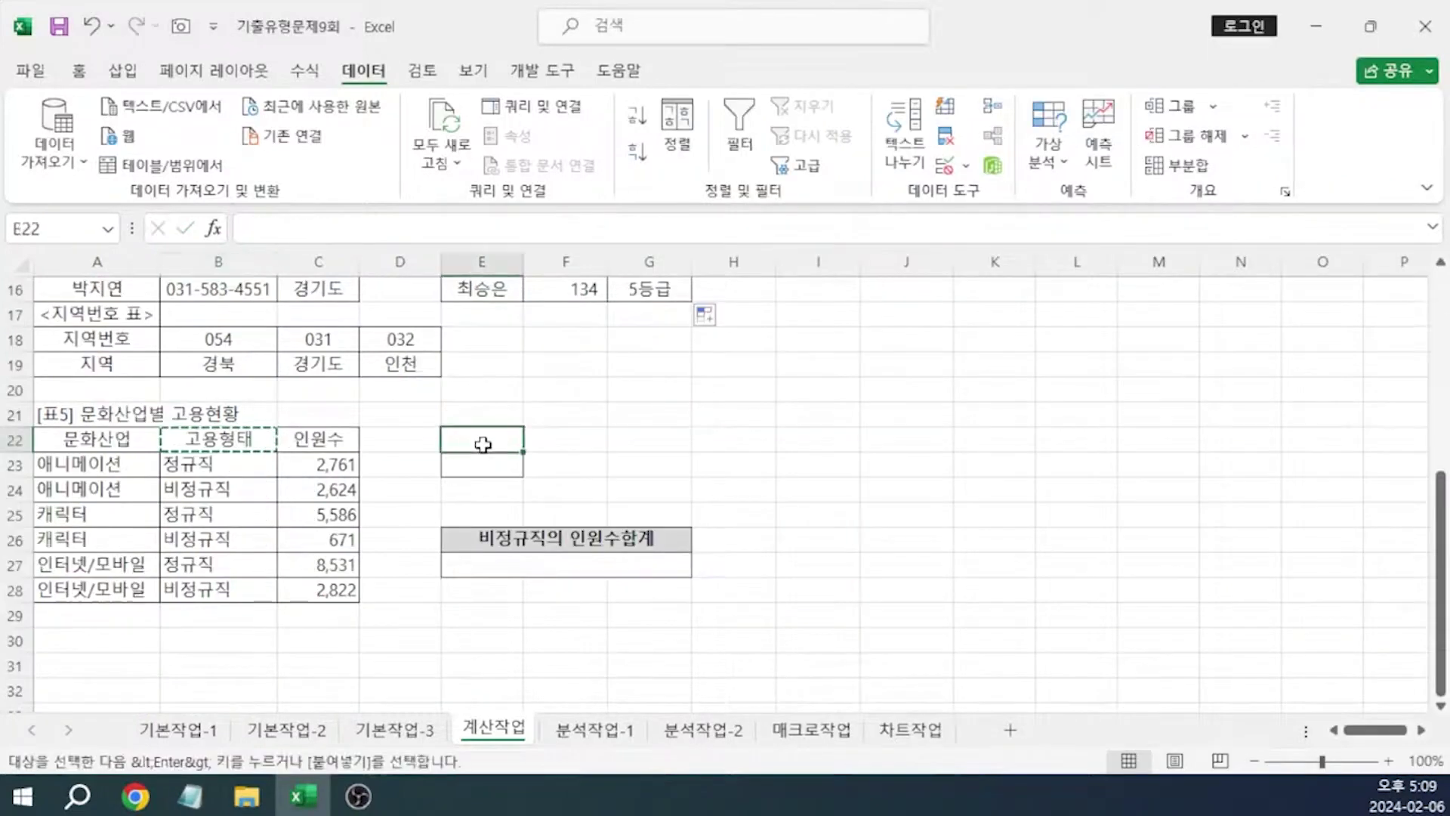
text(고용형태)
click(212, 487)
key(ctrl+c)
click(480, 463)
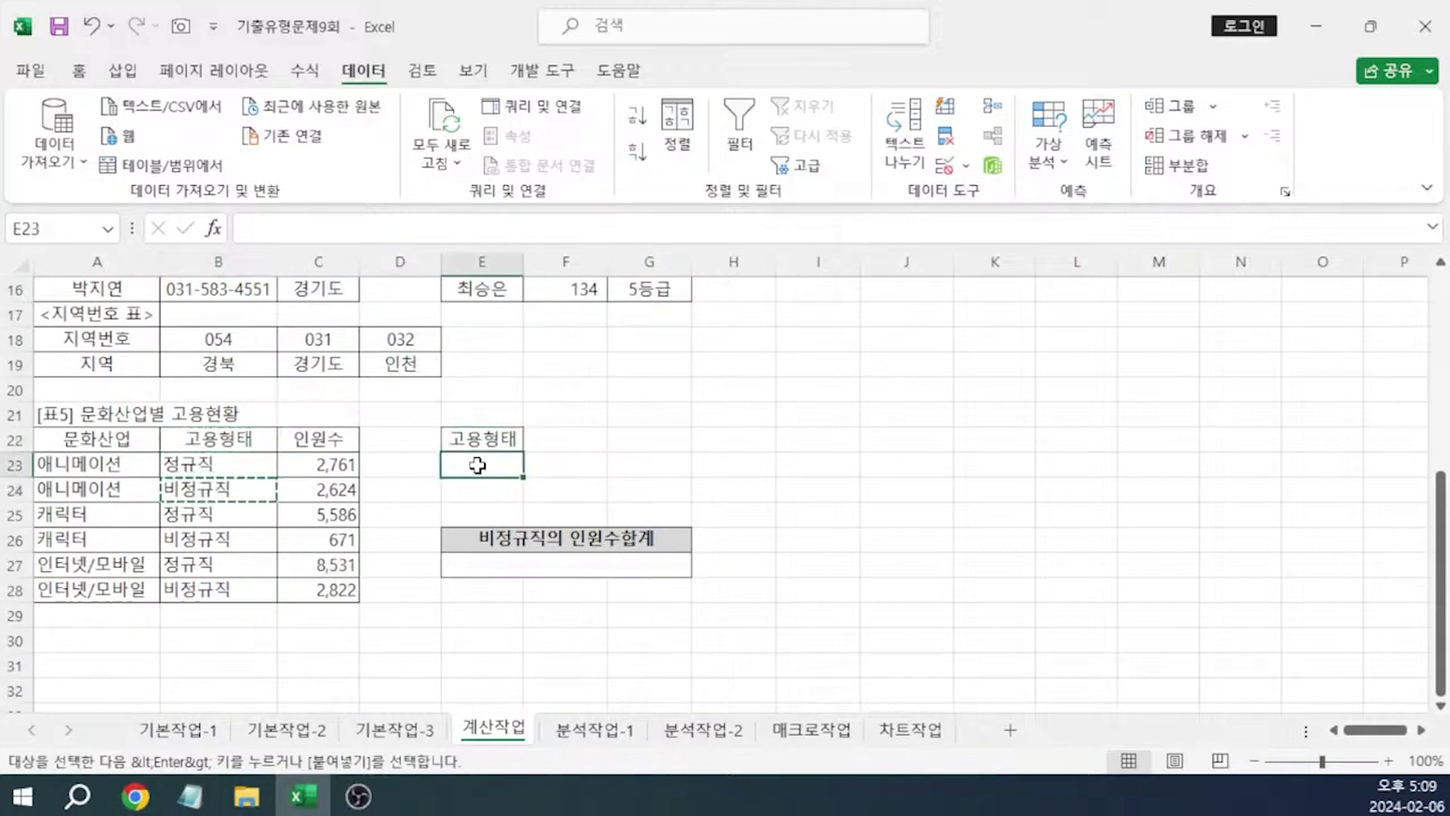
key(ctrl+v)
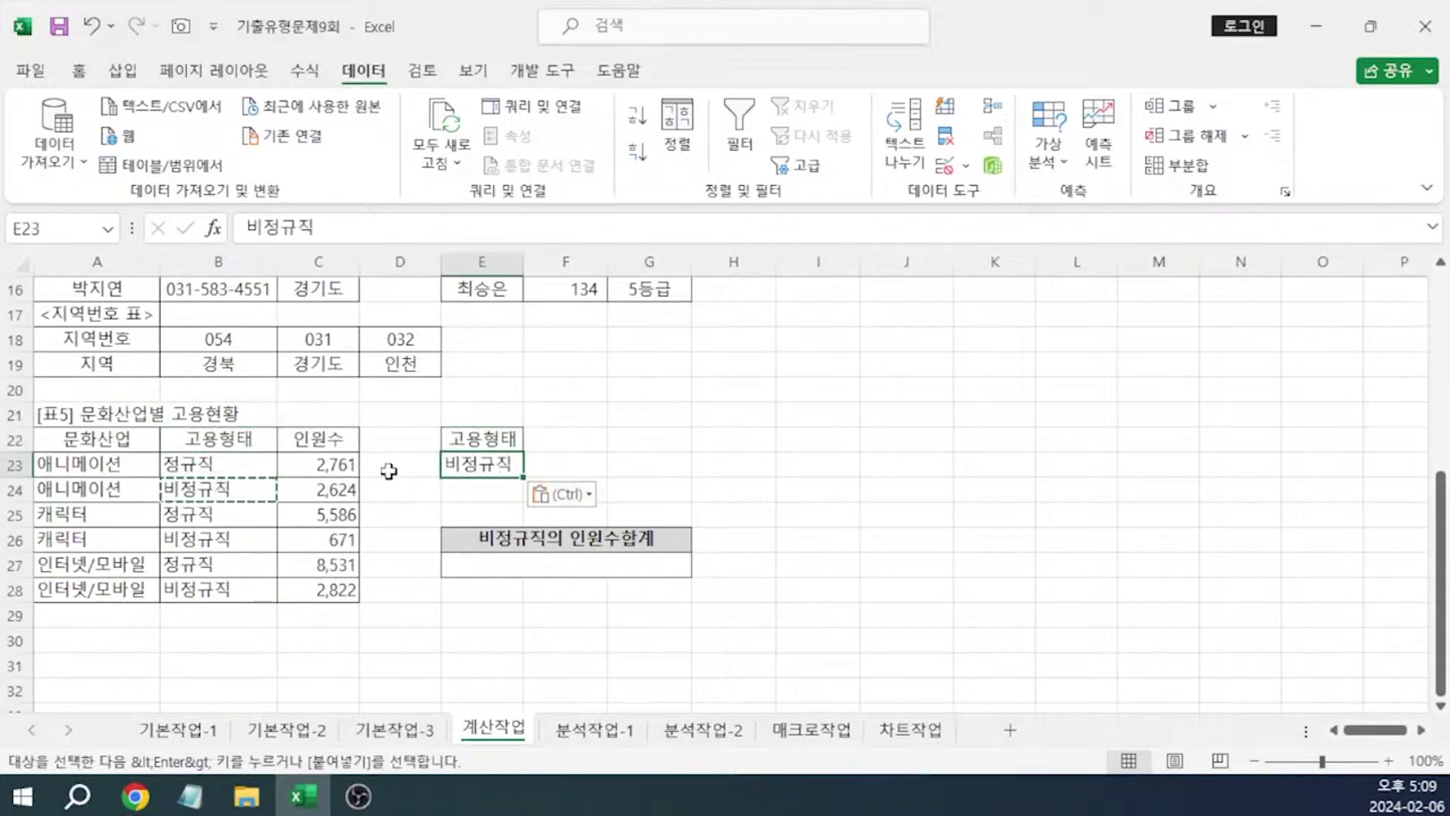
Enter =DSUM(A22:C28,3,E22:E23)&"명" in E27 under 비정규직의 인원수합계
click(535, 568)
text(=o)
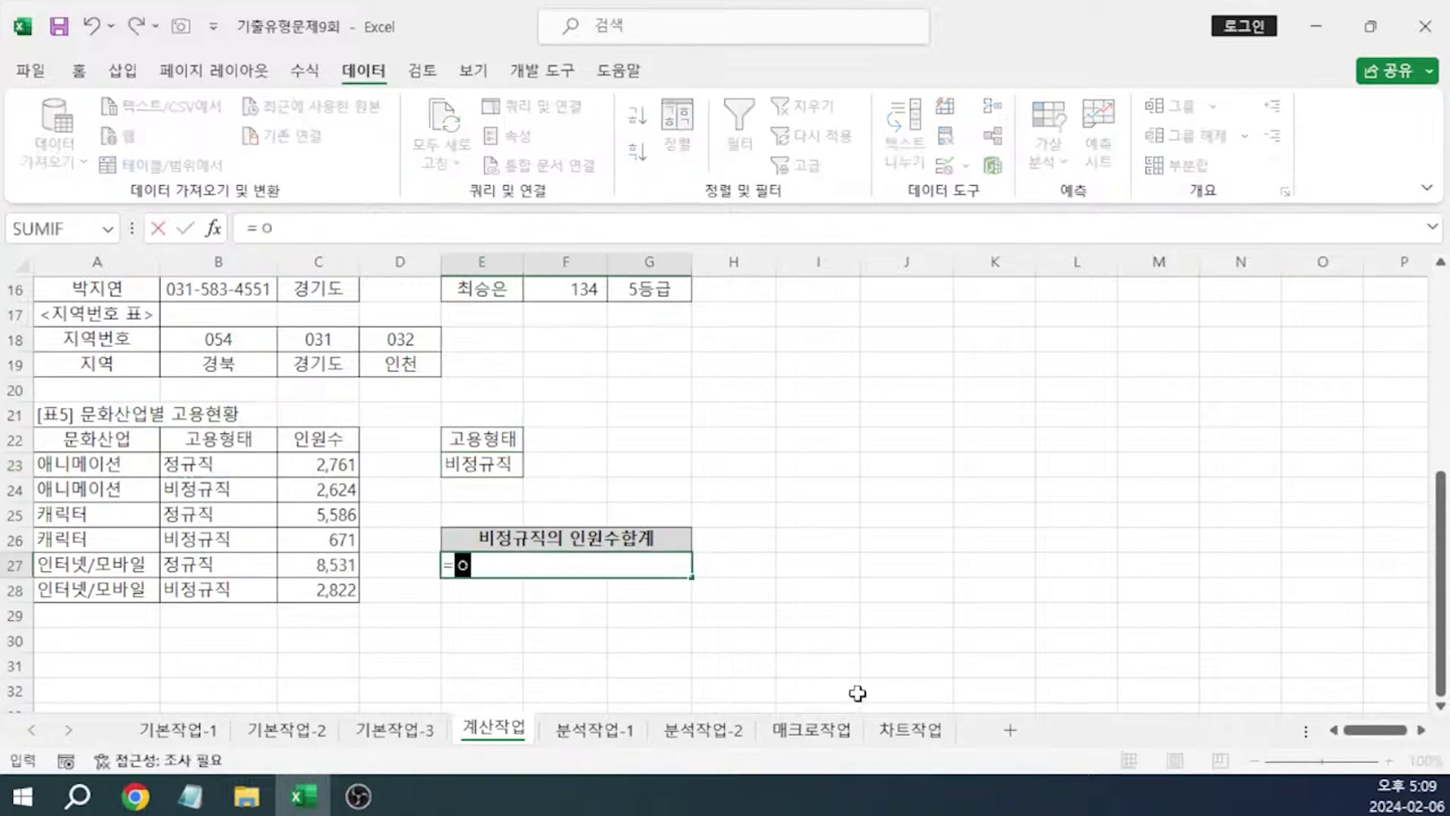
key(BackSpace)
text(DSUM)
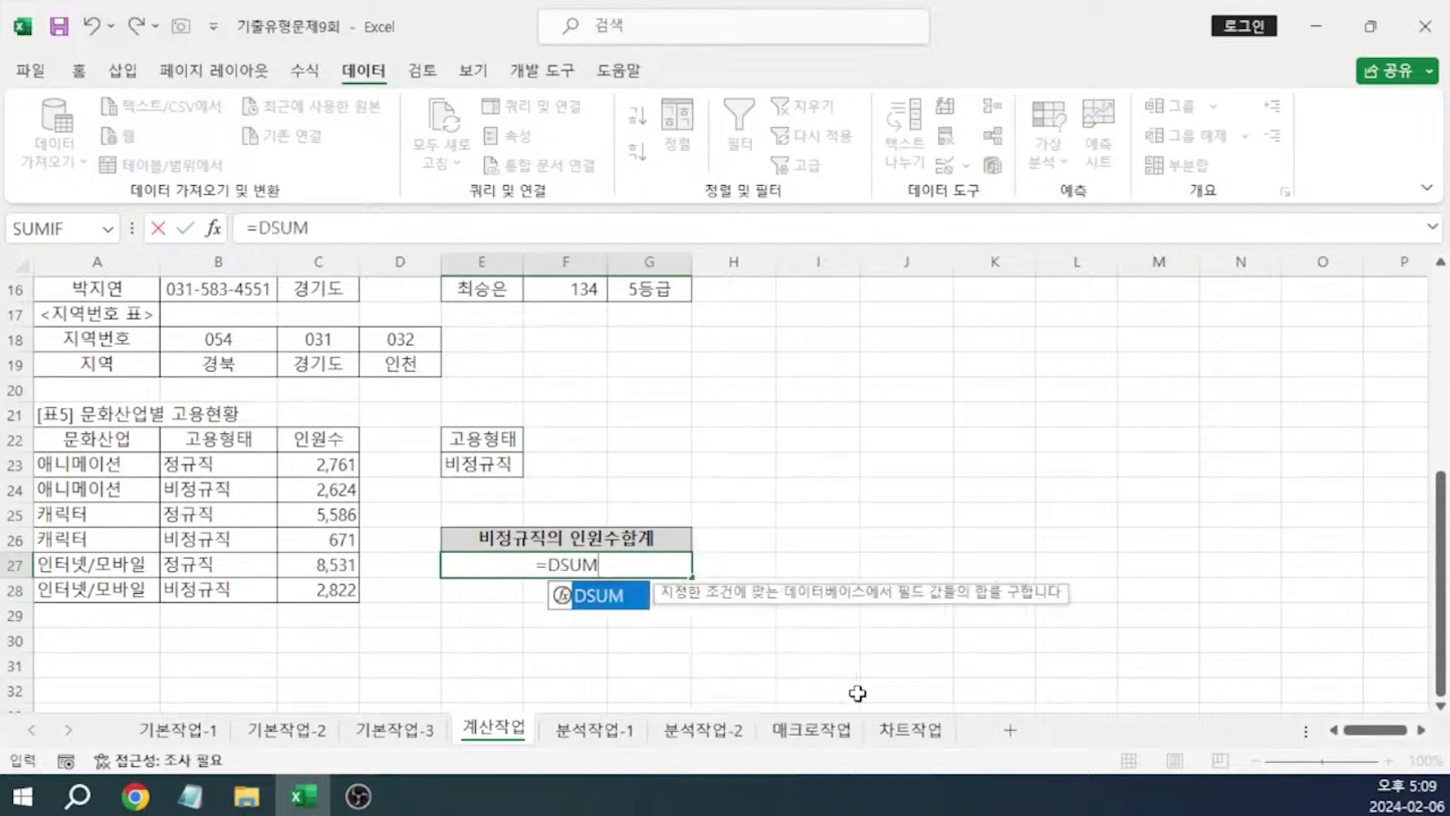
text(()
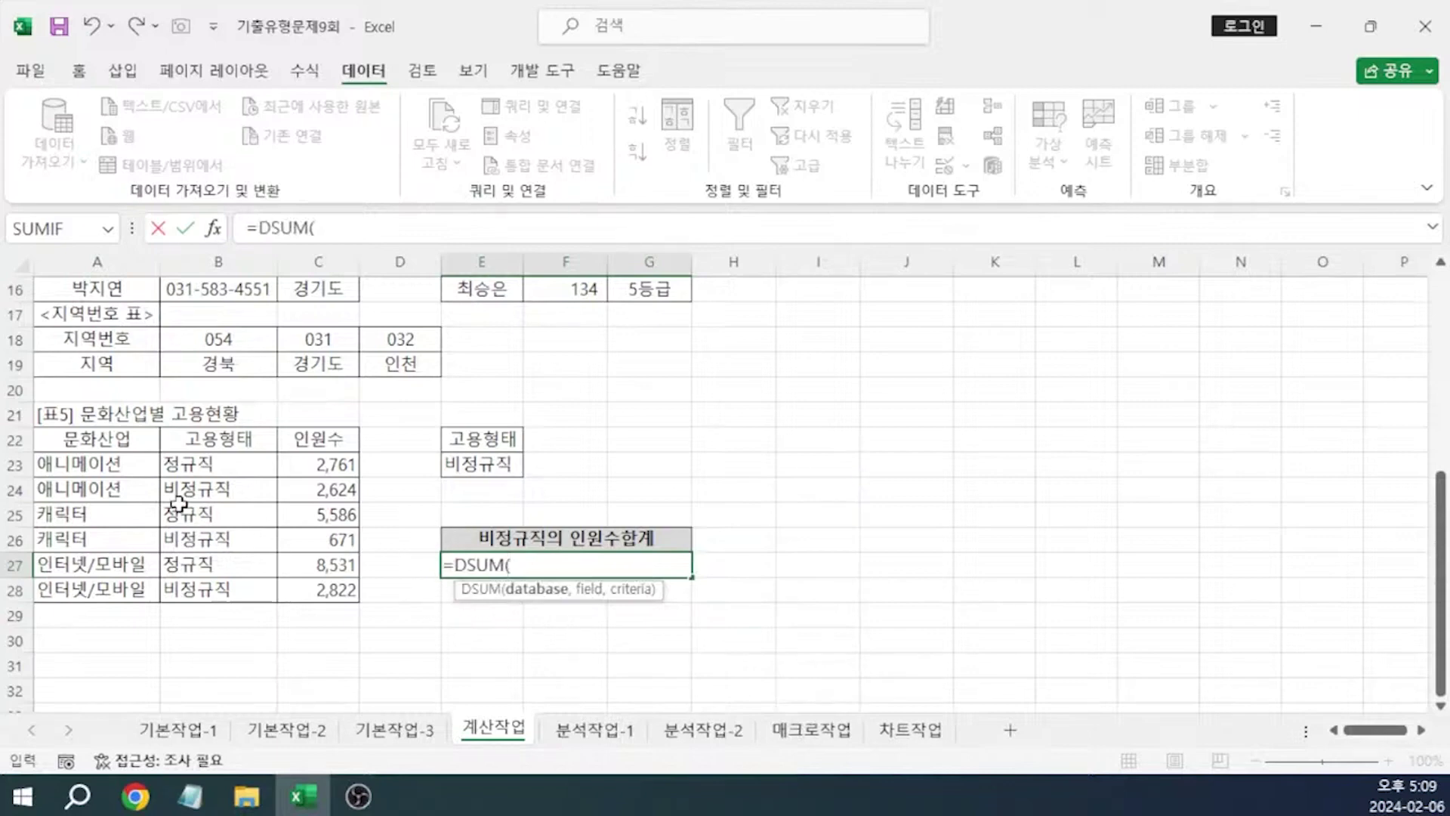
drag(104, 441, 293, 587)
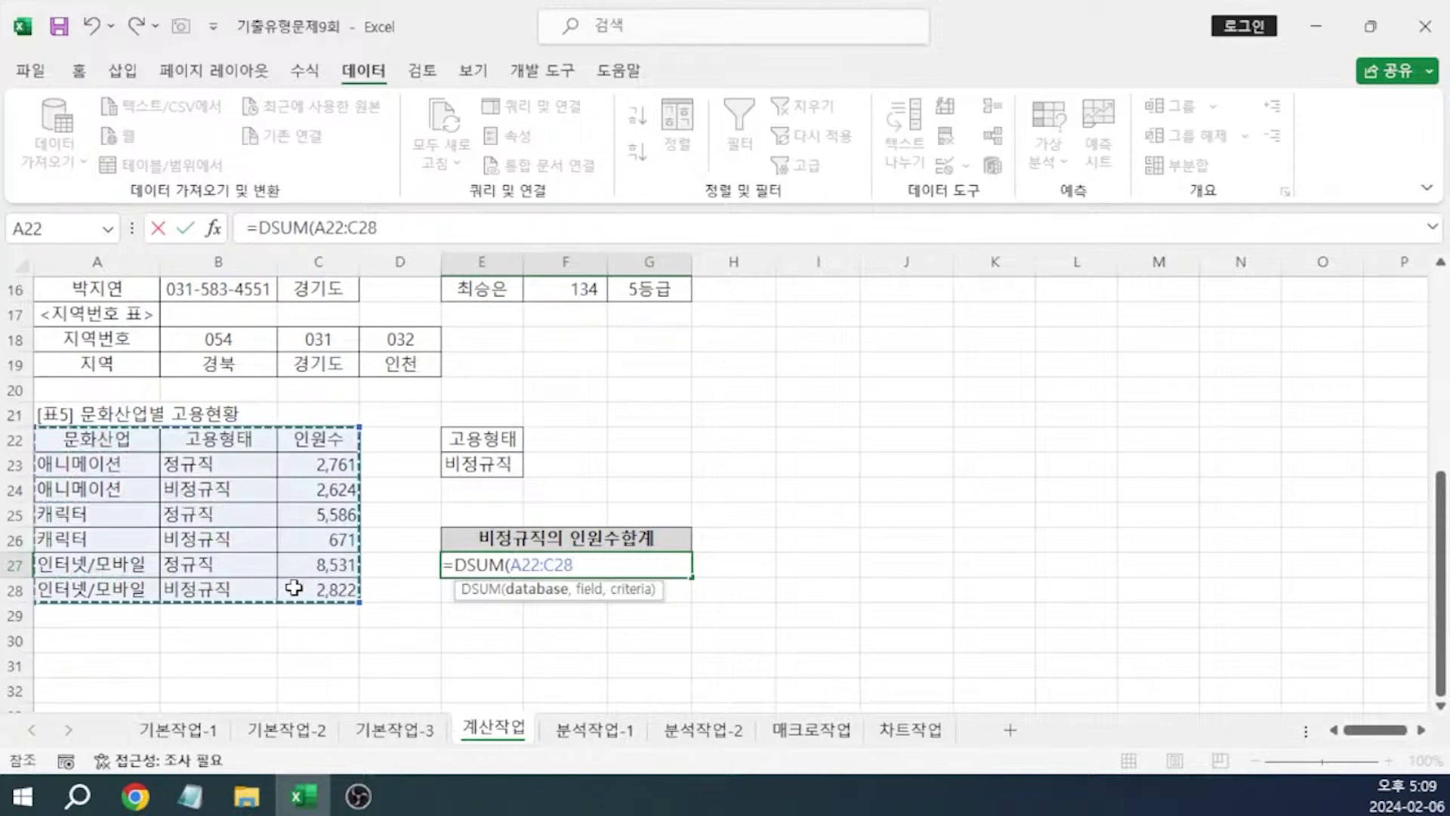
text(,)
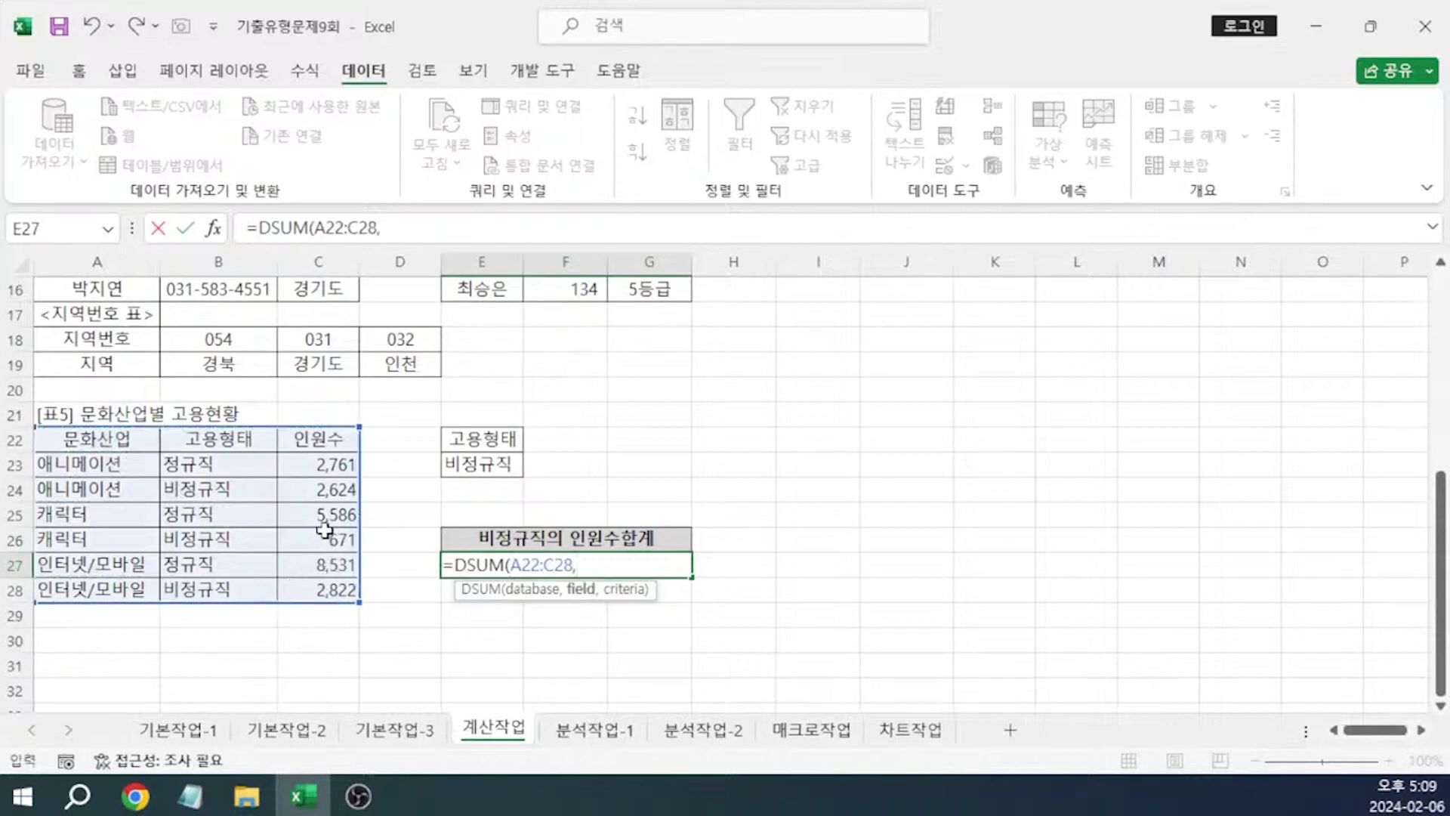
text(3,)
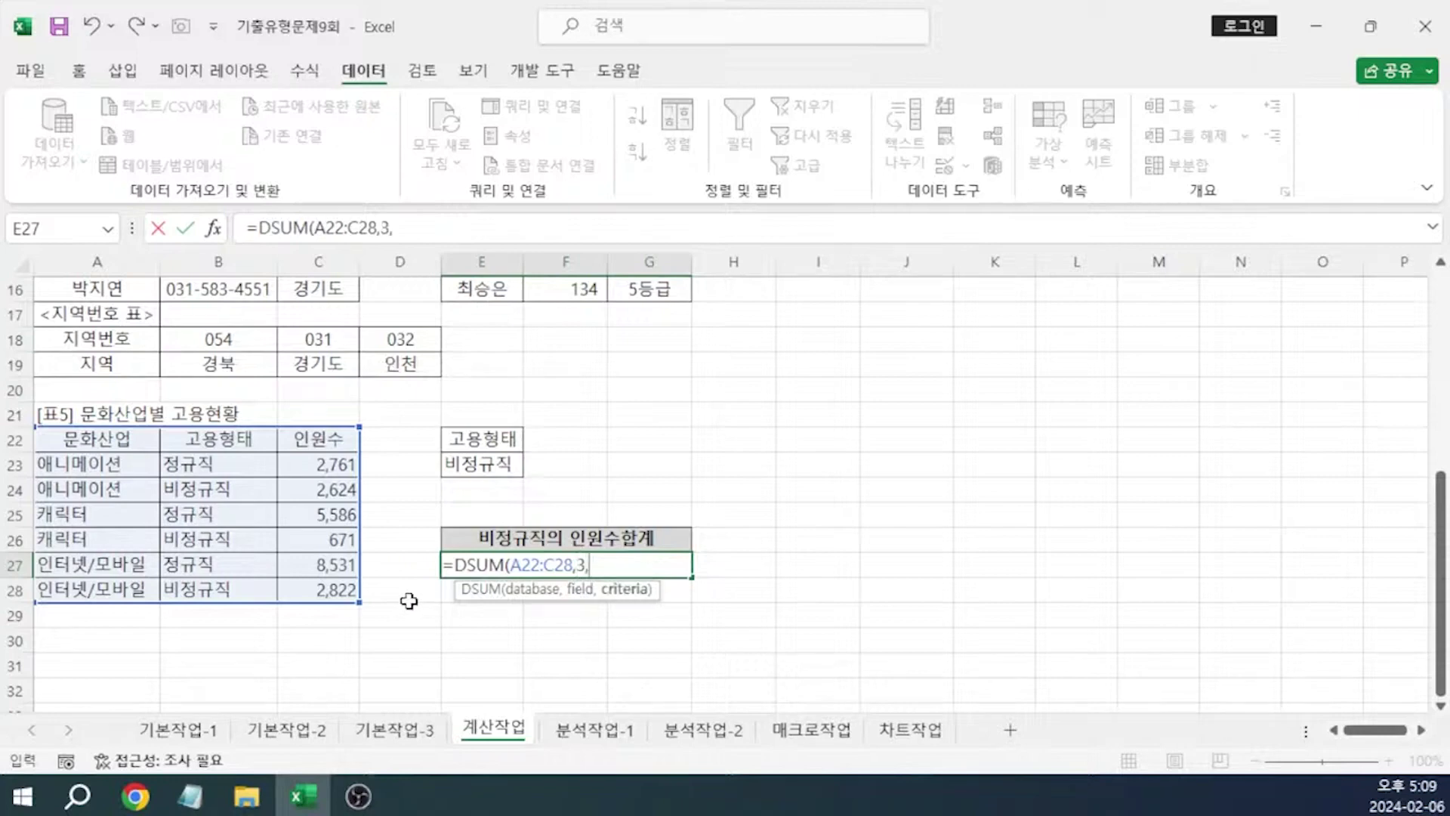
drag(480, 439, 479, 460)
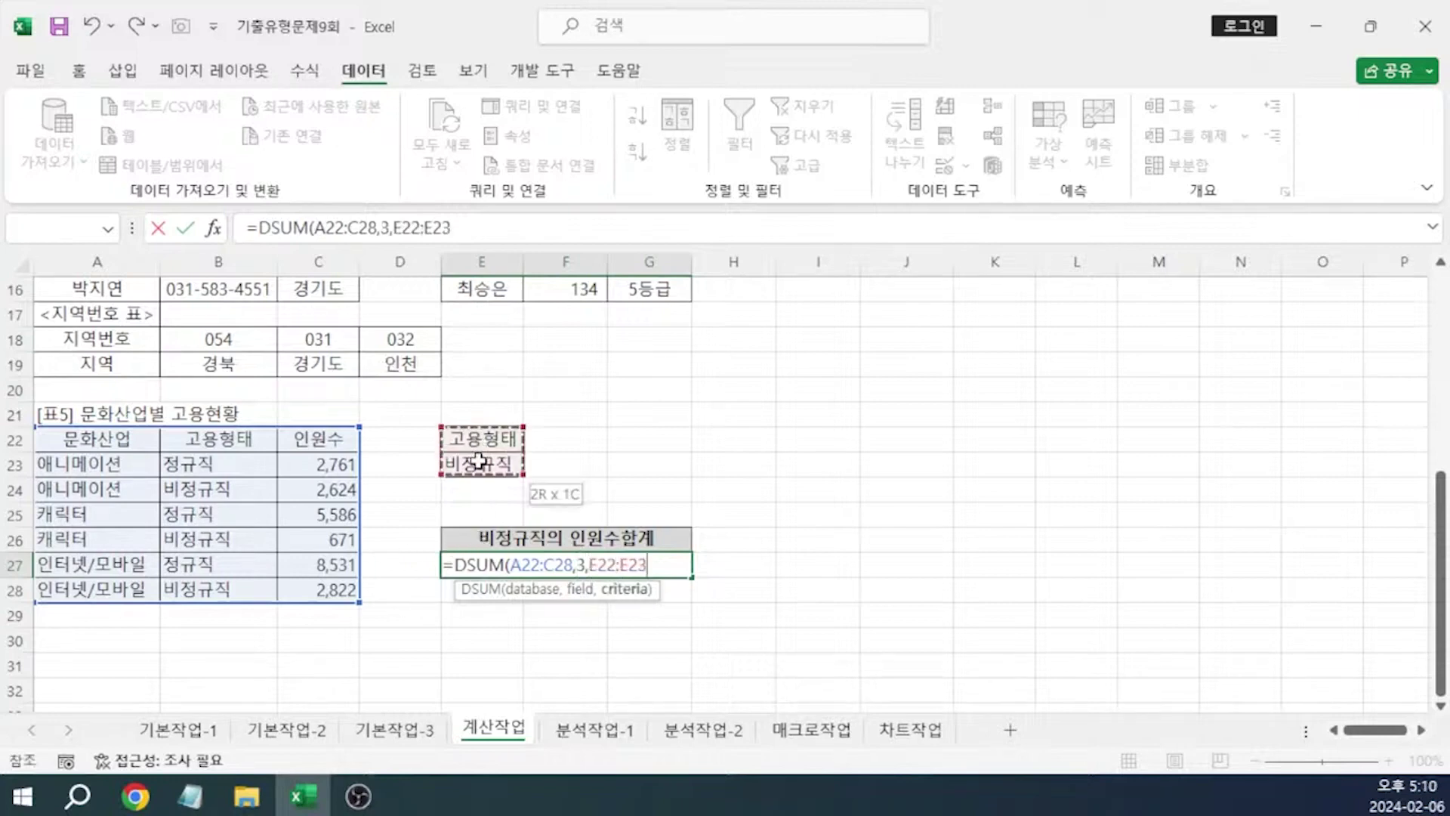
text())
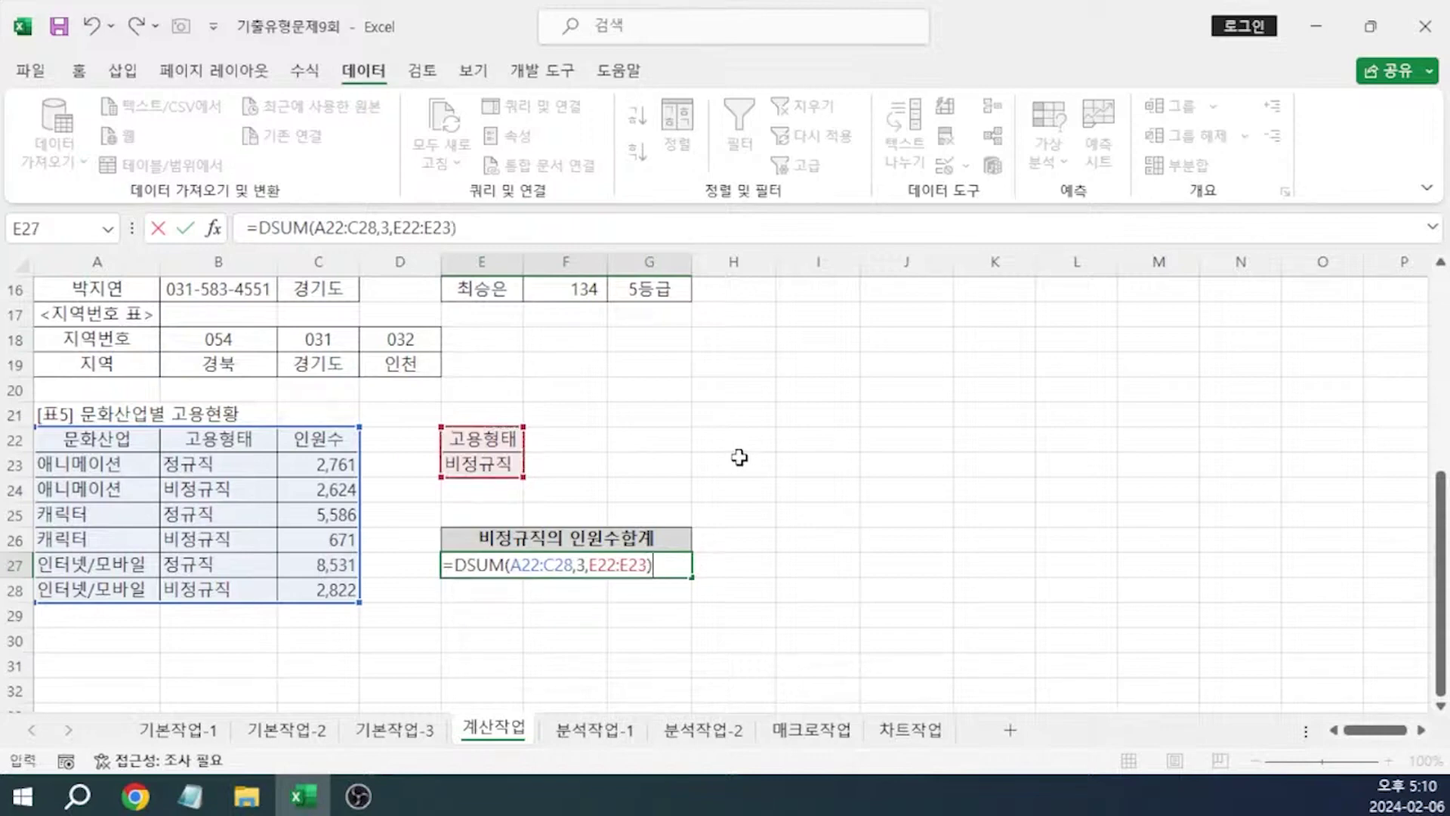
text(&"명")
key(Return)
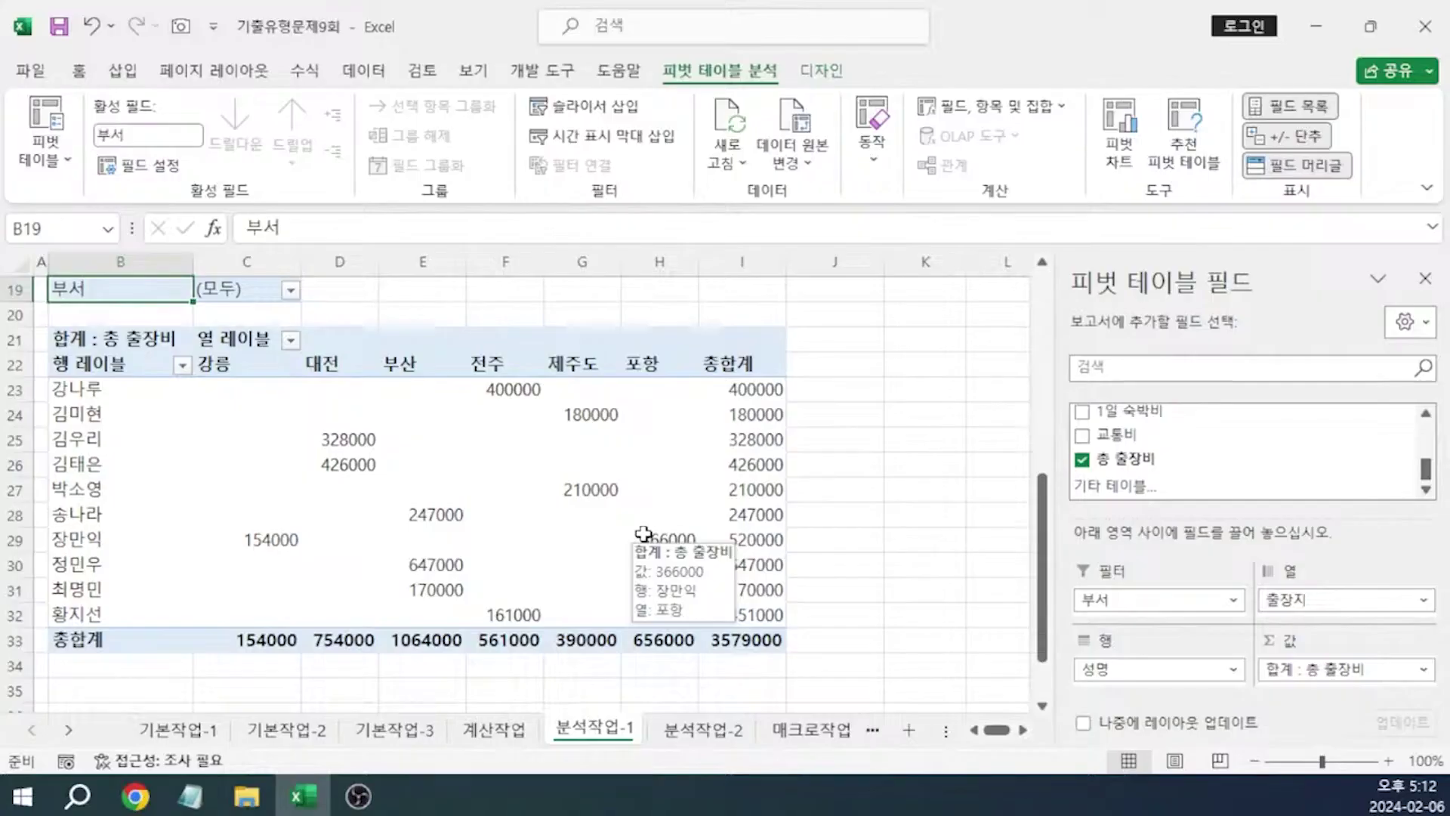
Set the report layout of the 분석작업-1 pivot table to outline form (개요 형식으로 표시)
click(681, 423)
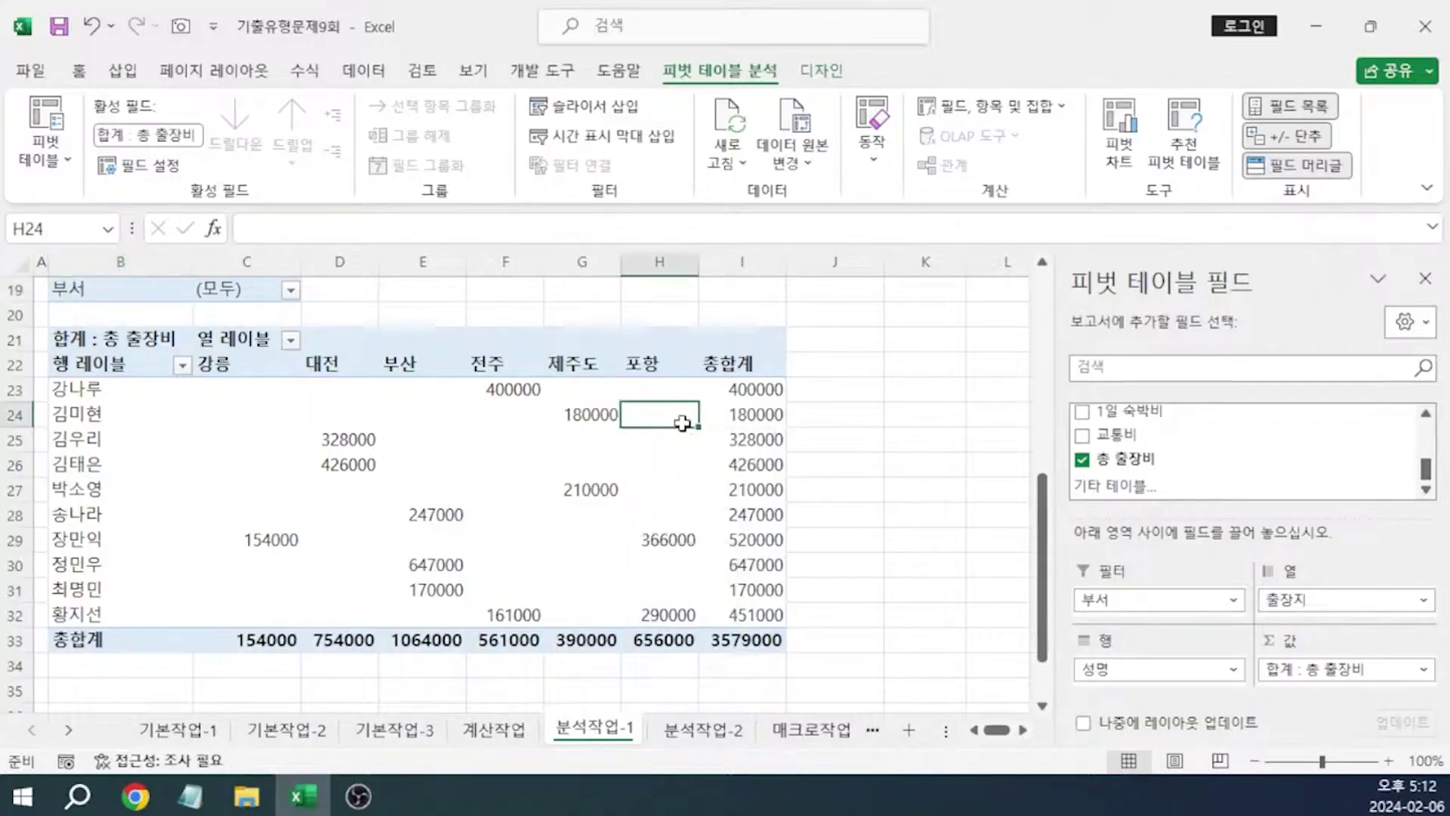
mouse_move(678, 419)
click(831, 72)
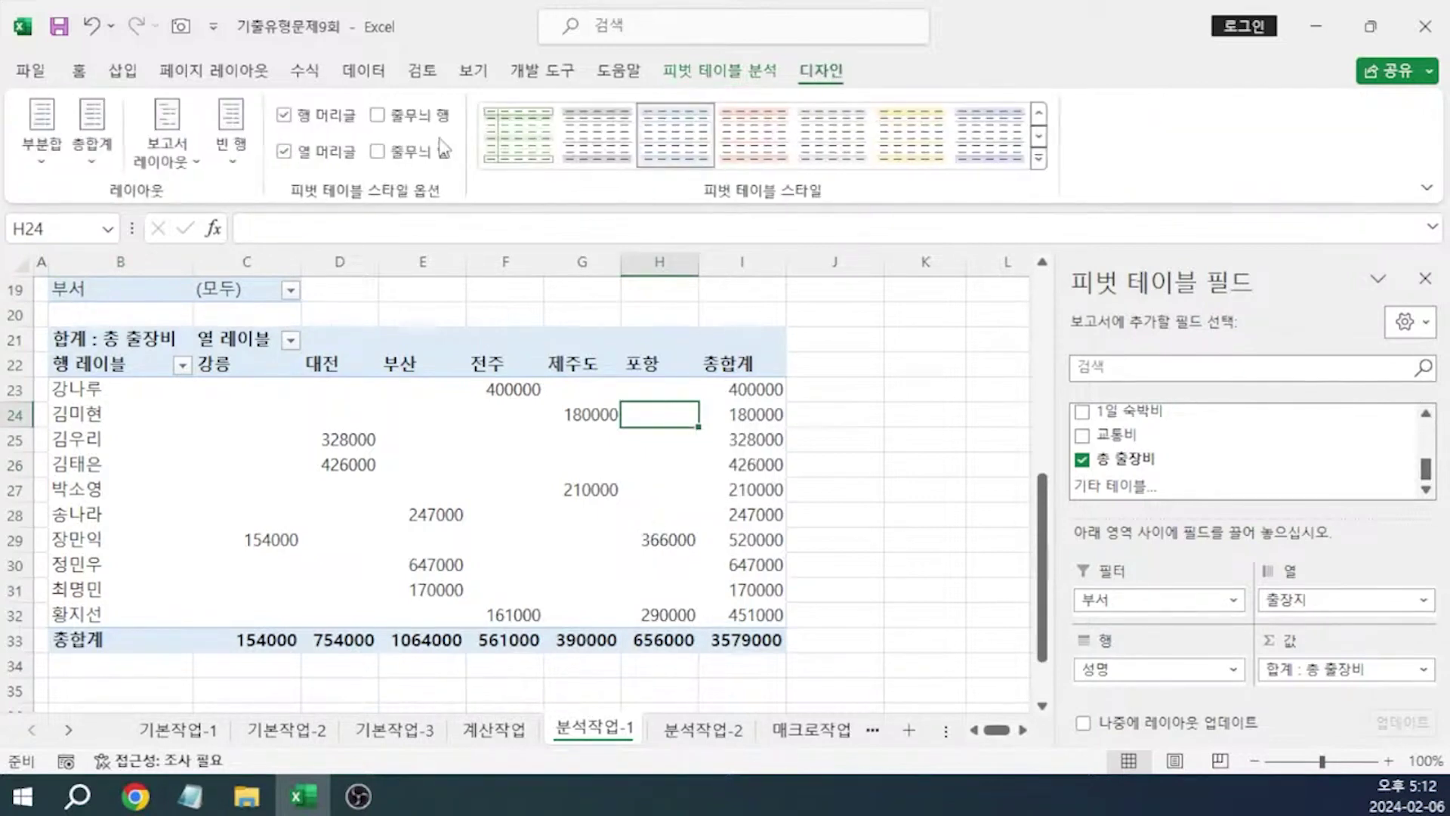
click(174, 162)
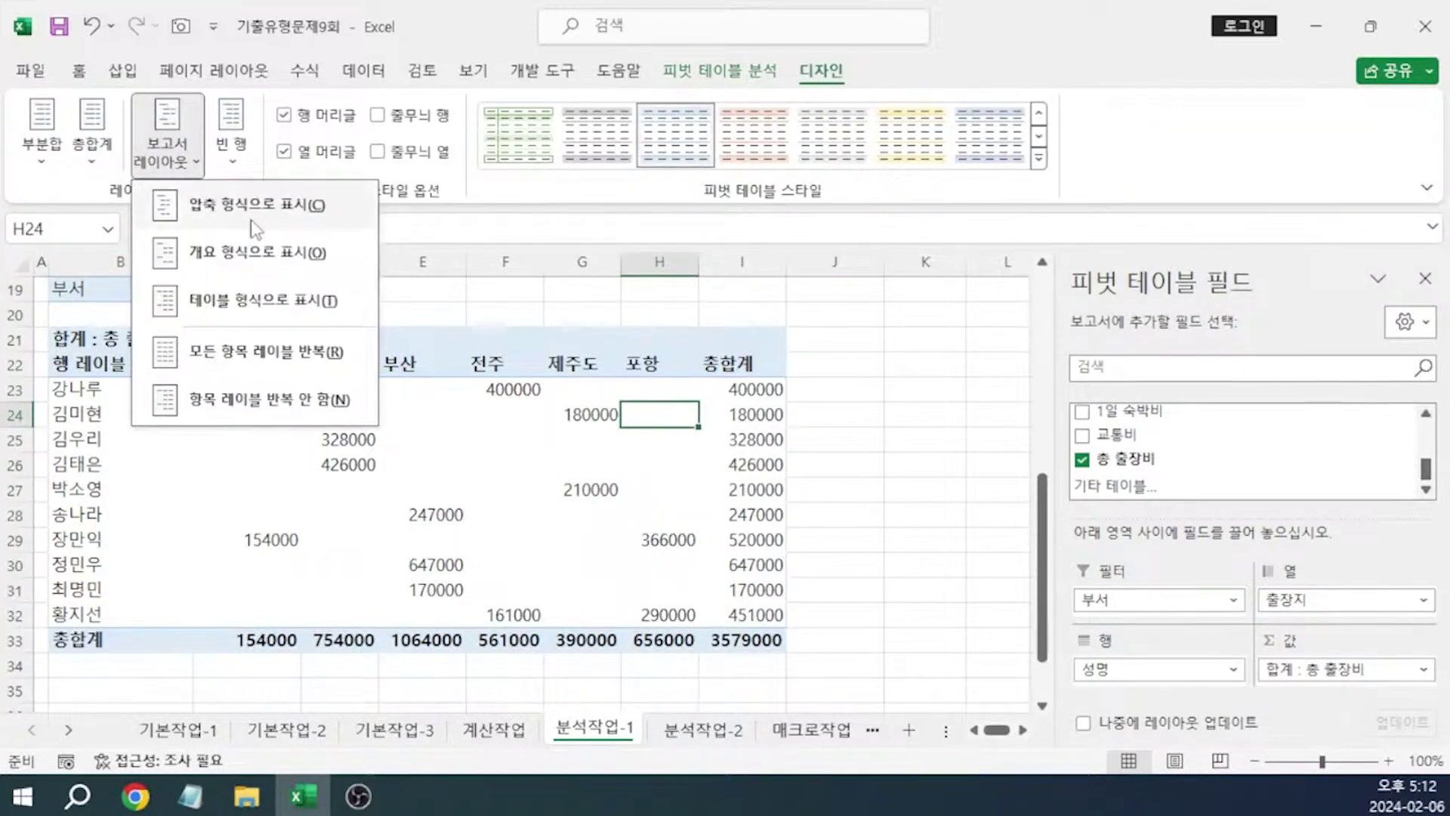
click(277, 255)
In the pivot table options, show empty cells as * and turn off the row and column grand totals
click(719, 70)
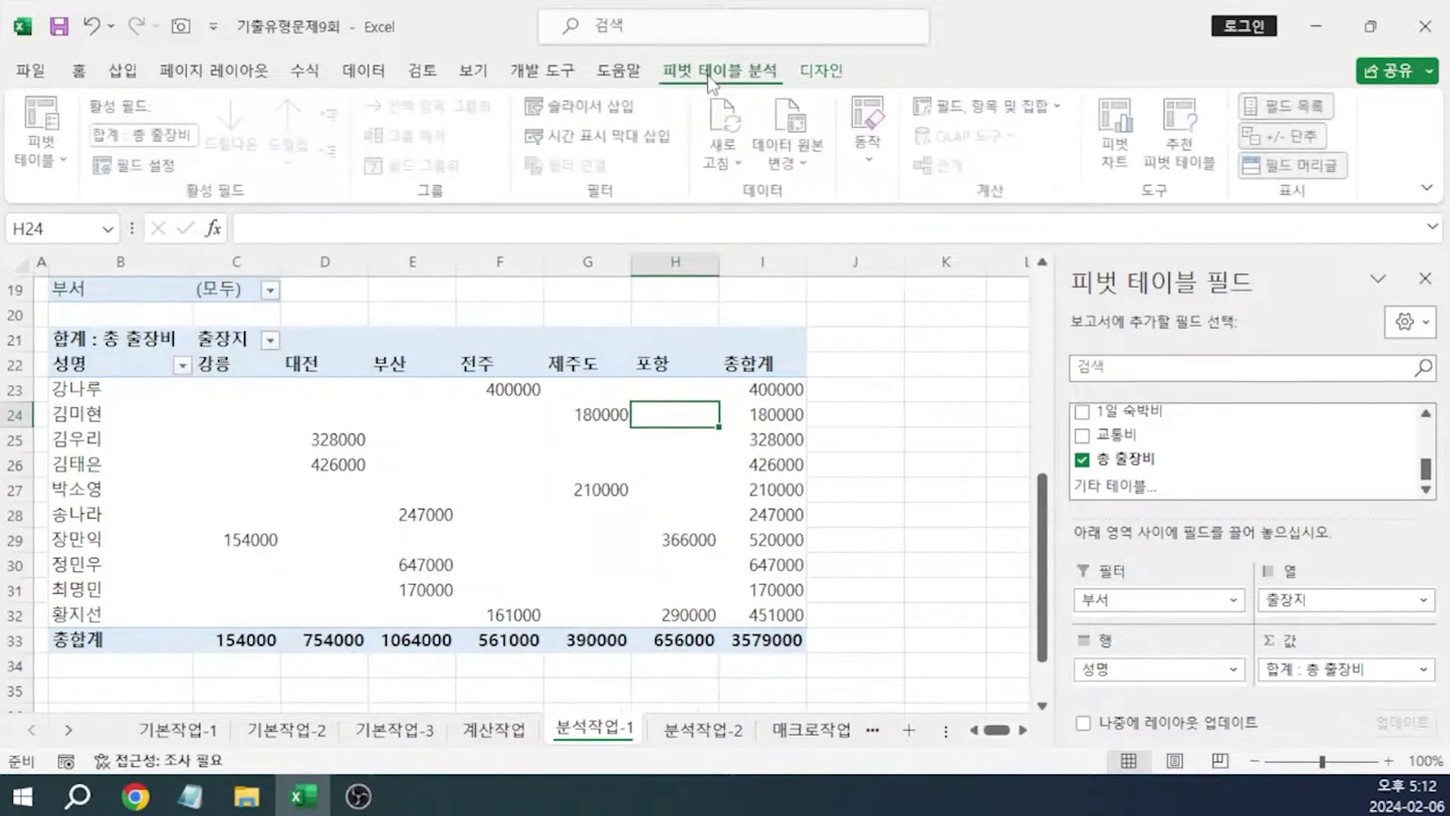
click(34, 124)
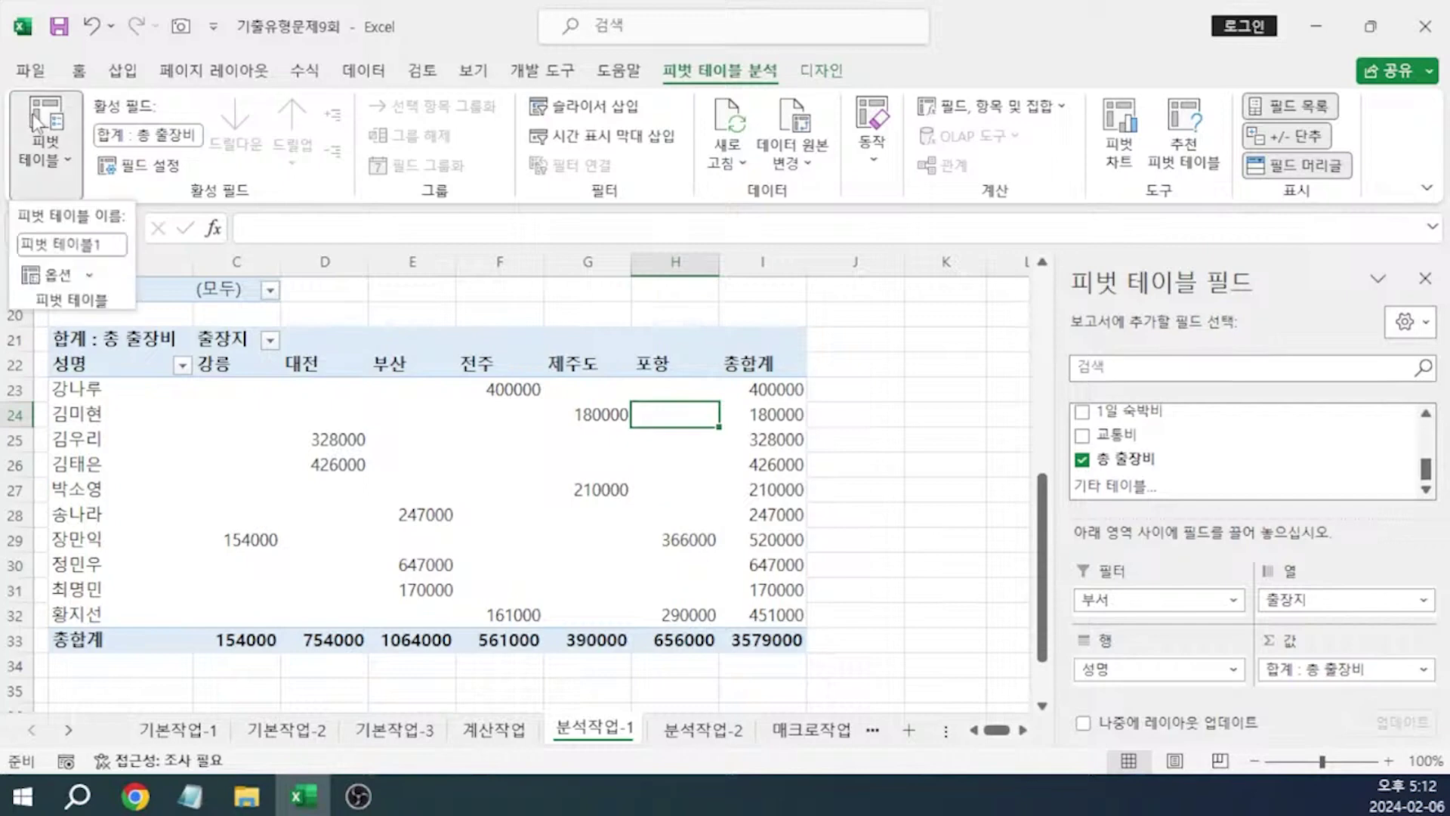
click(47, 276)
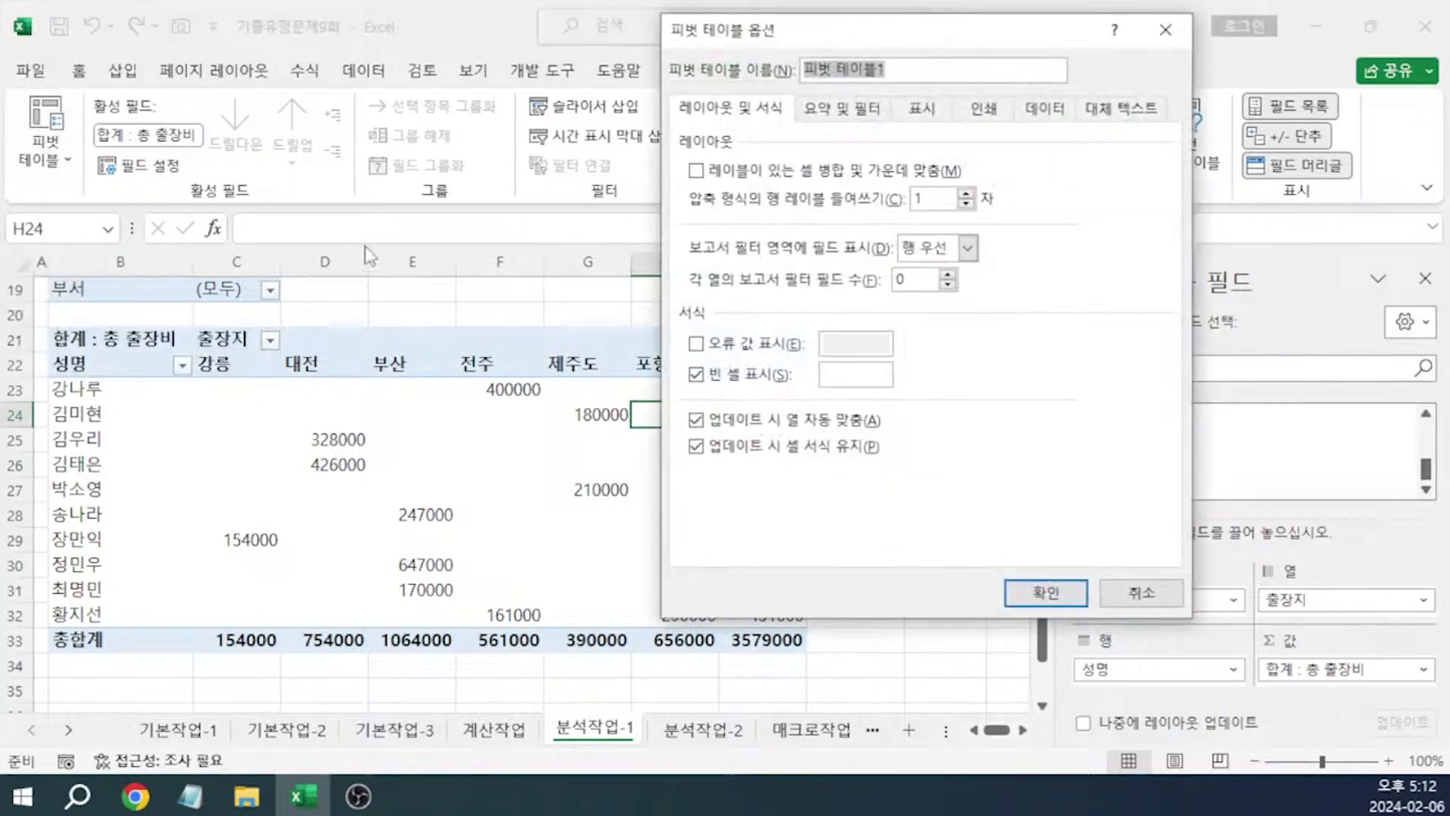
click(878, 374)
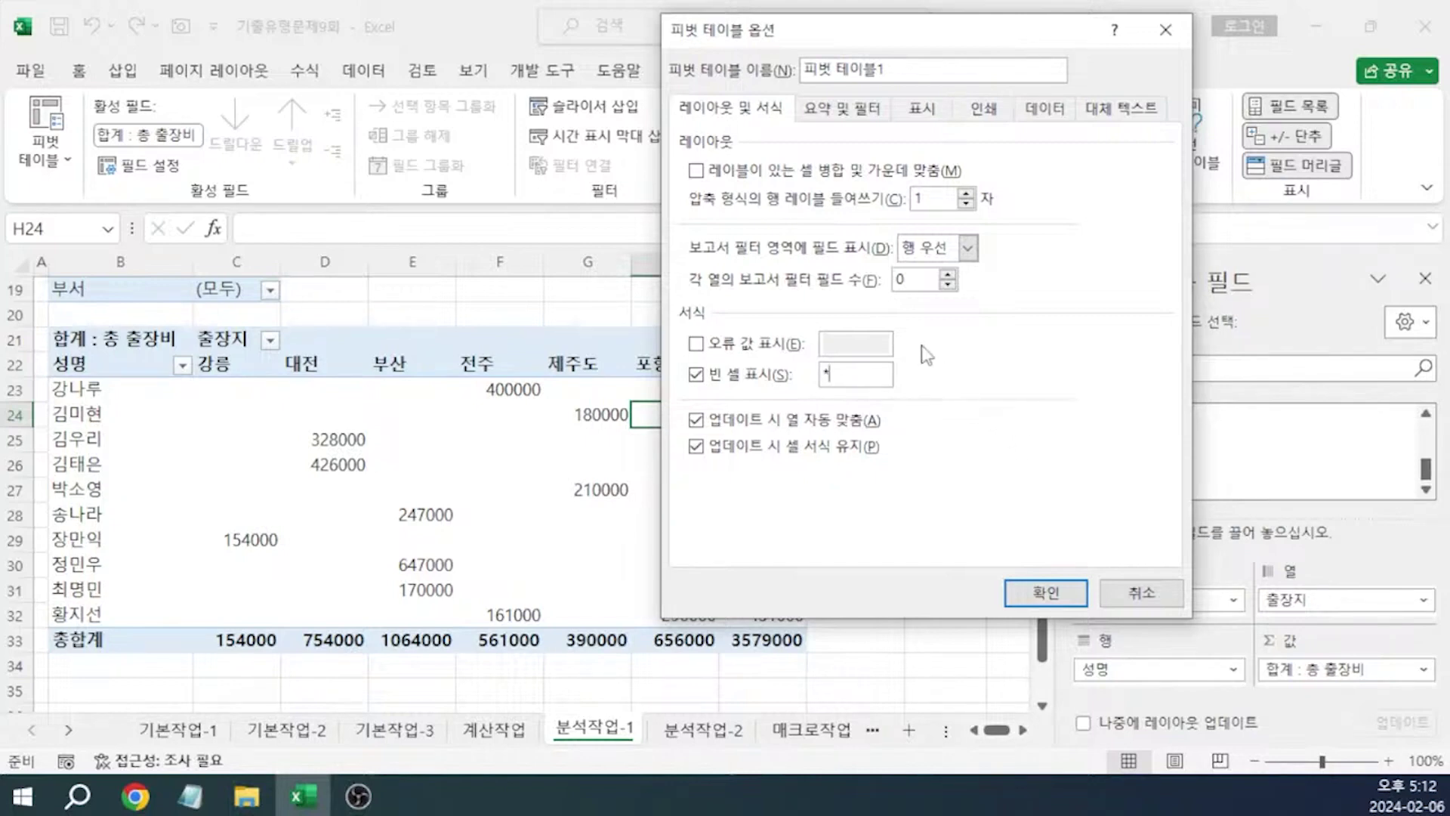
click(847, 114)
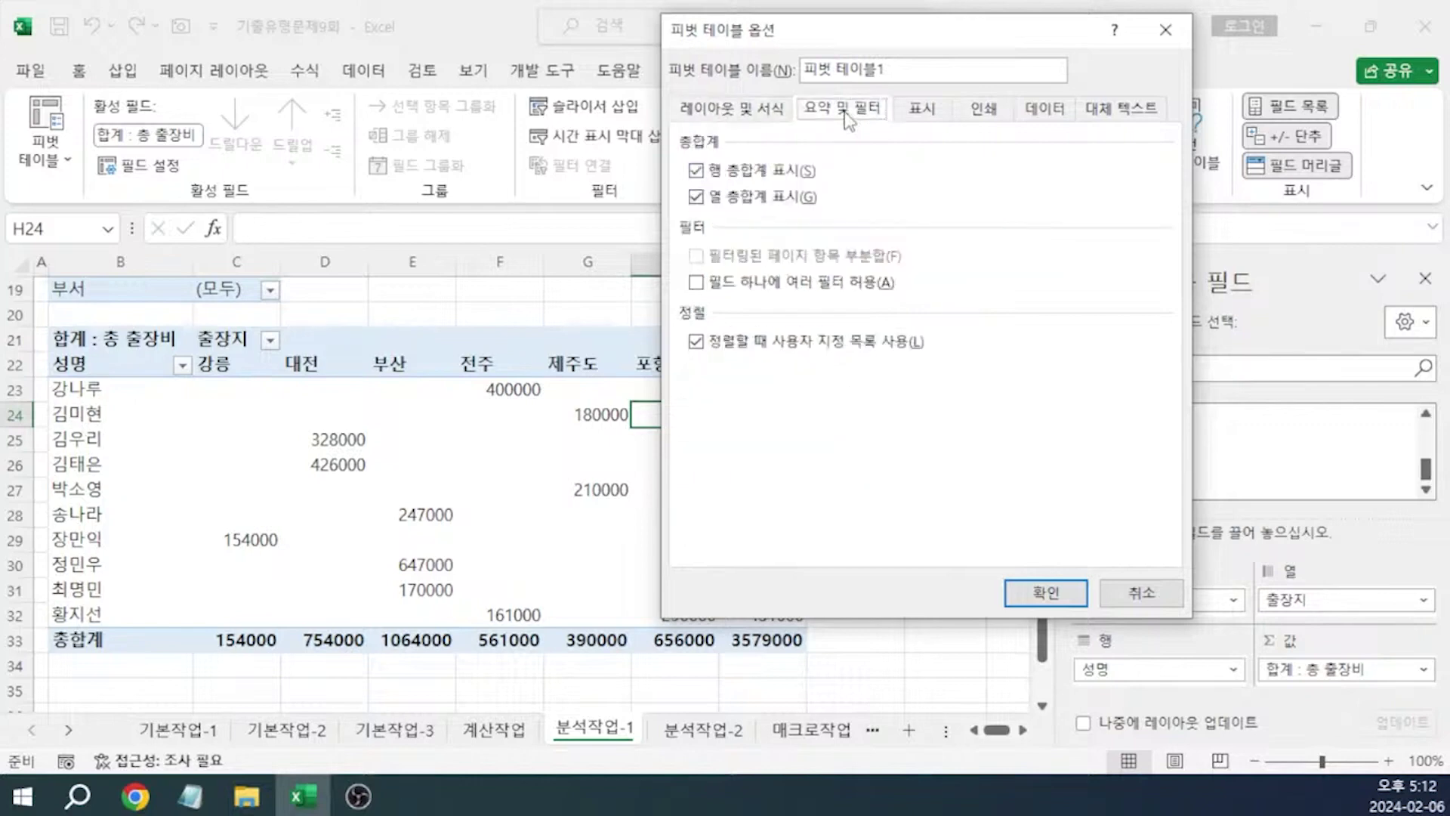
click(696, 172)
click(696, 197)
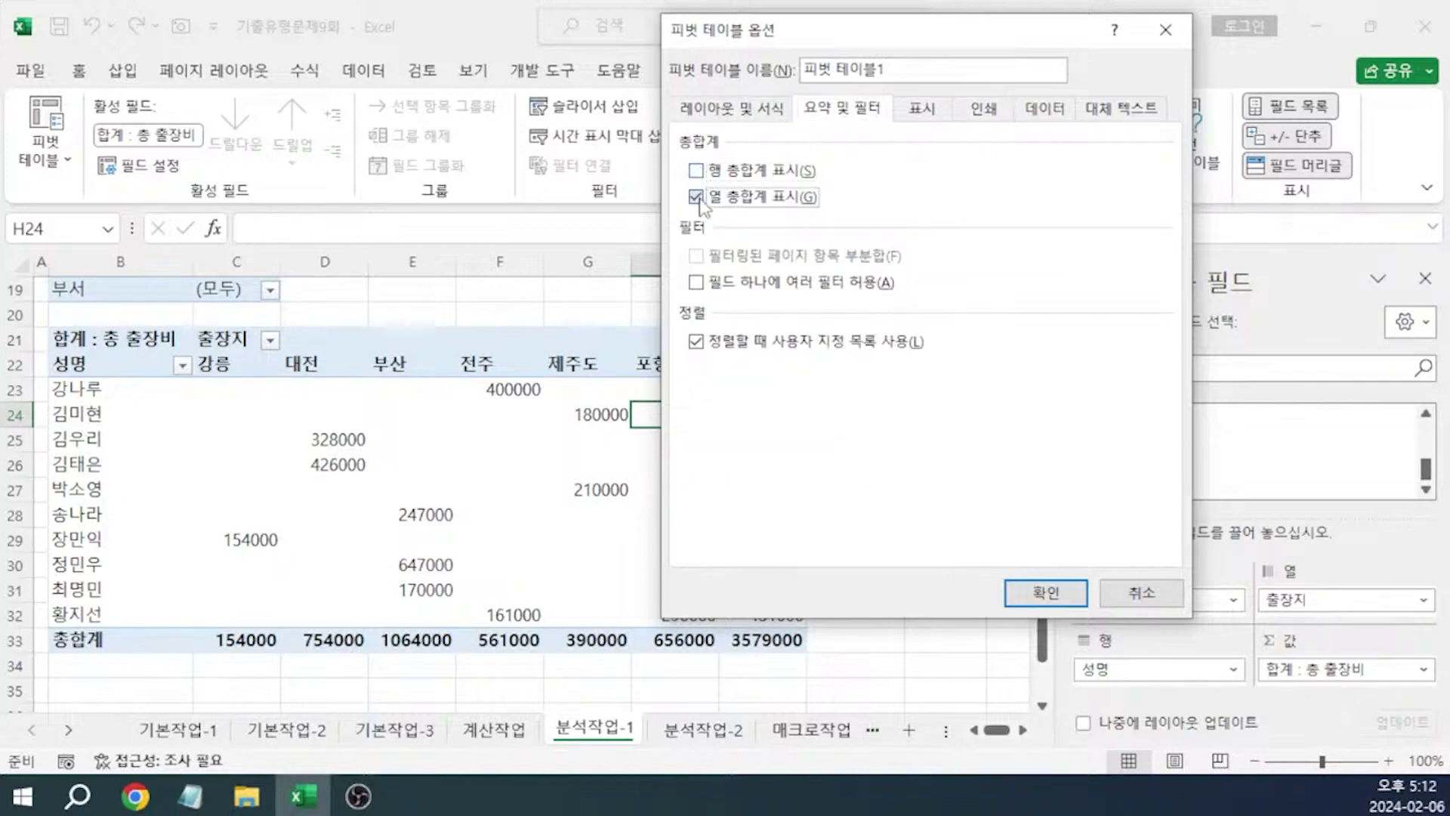
click(1024, 597)
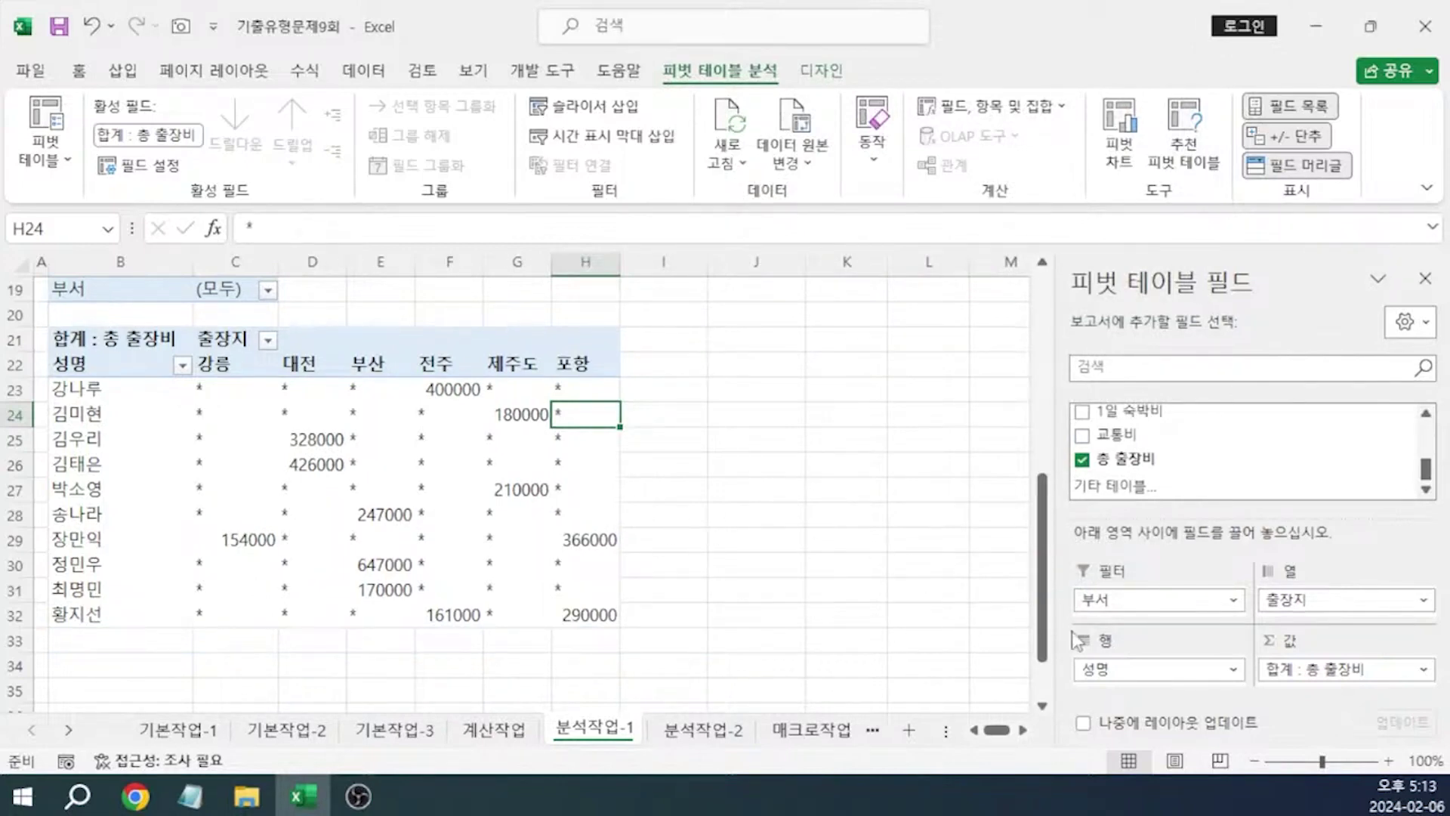
click(1313, 668)
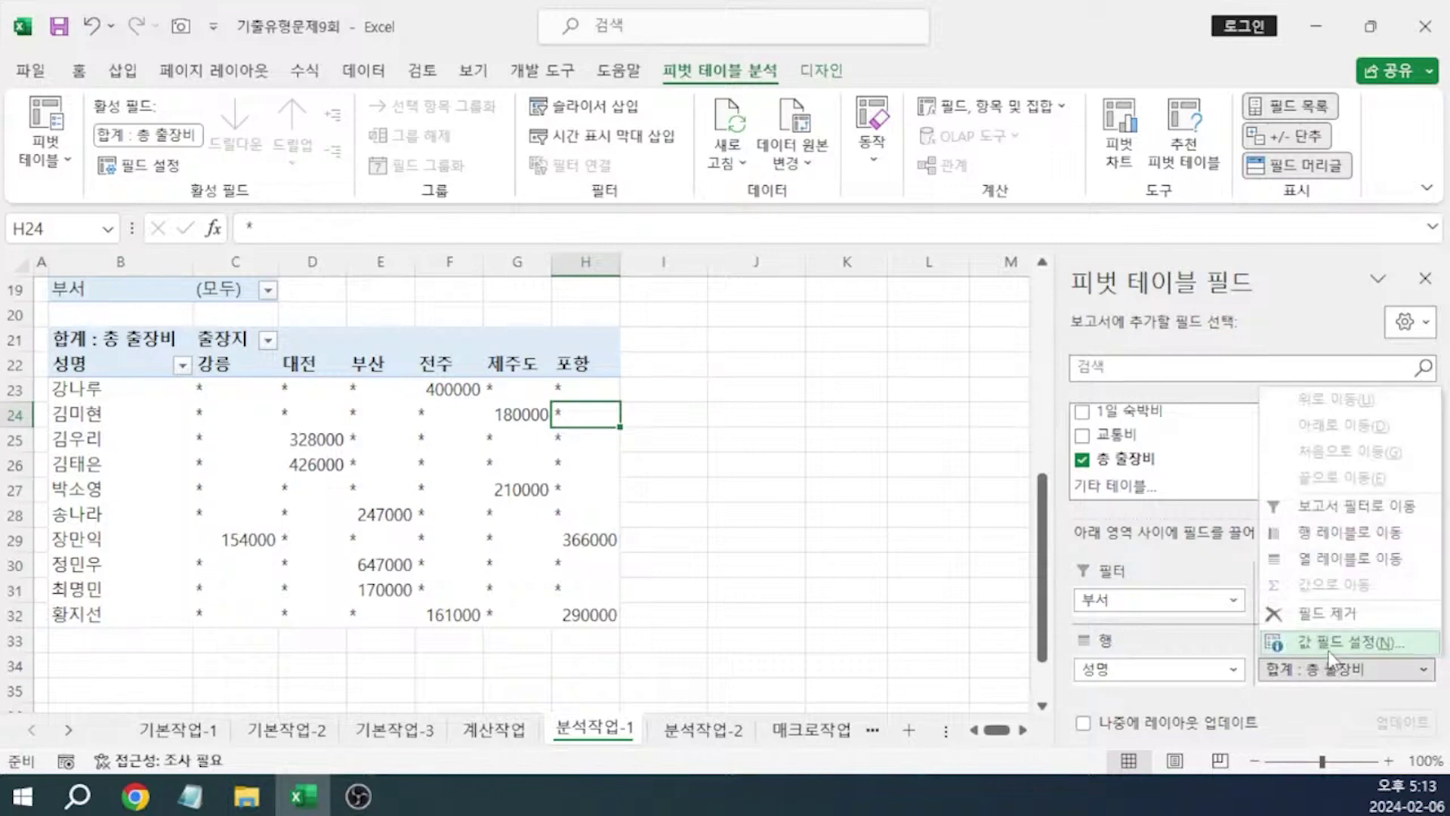
click(1327, 648)
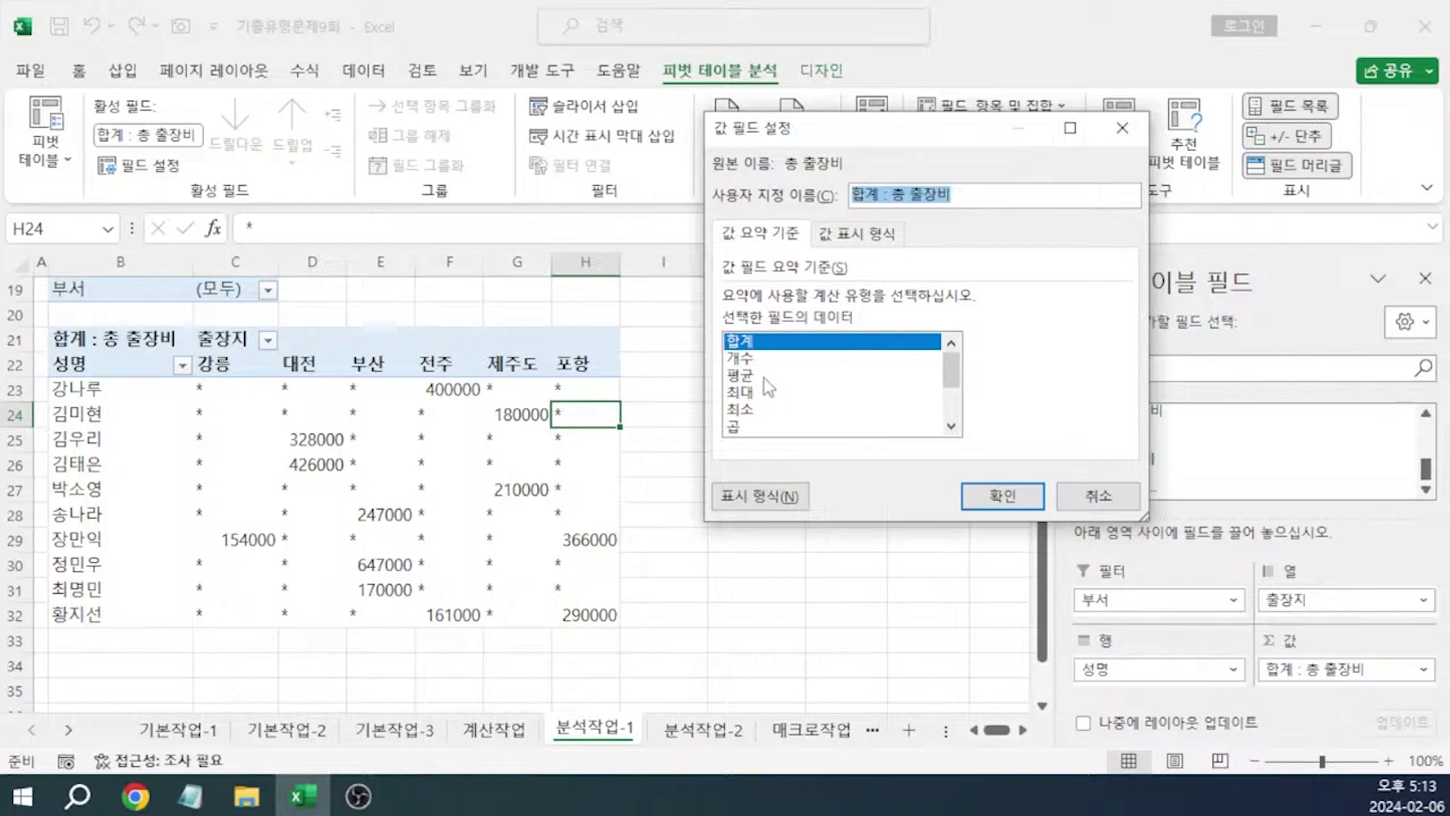
click(761, 495)
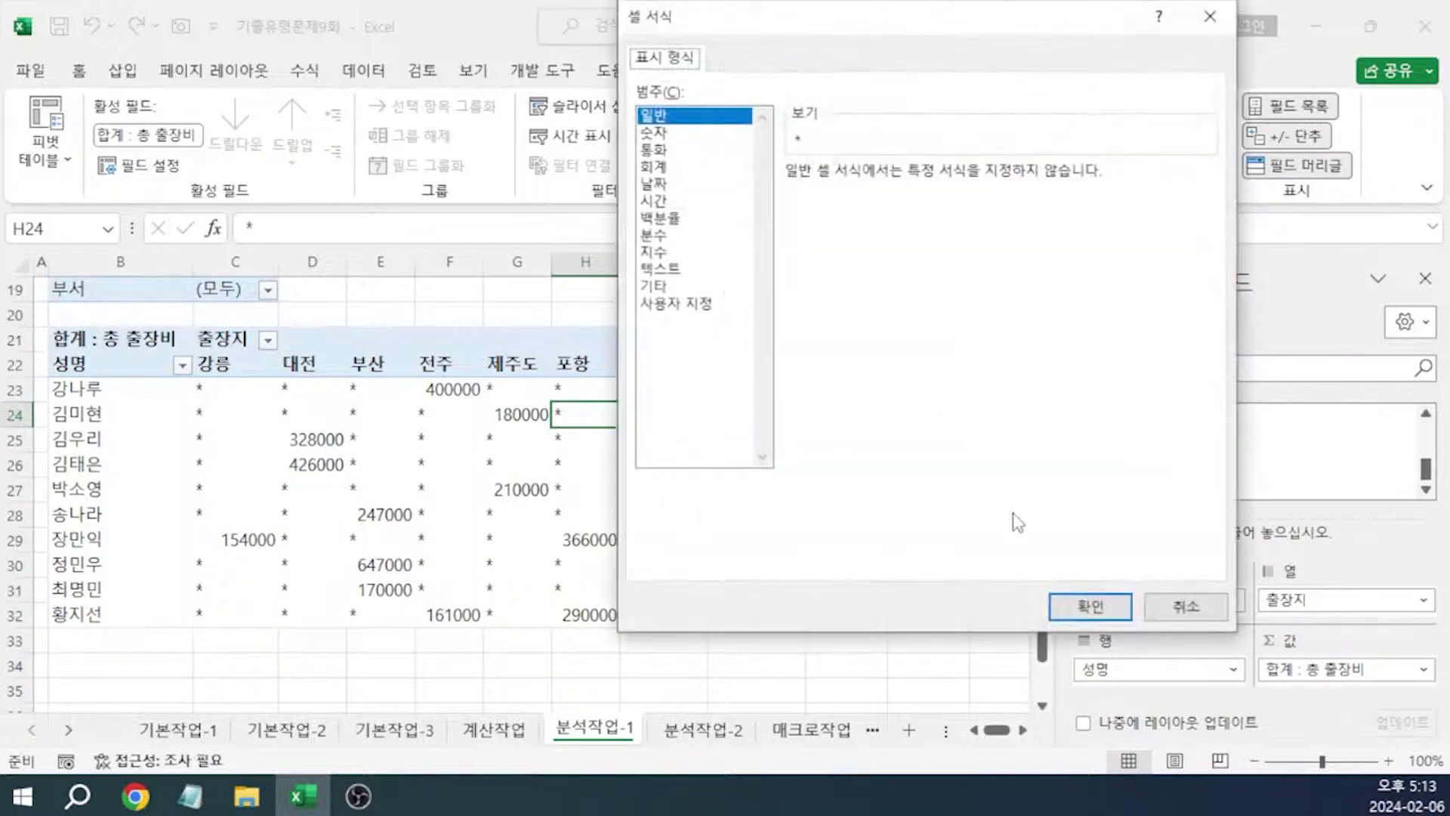
click(1166, 604)
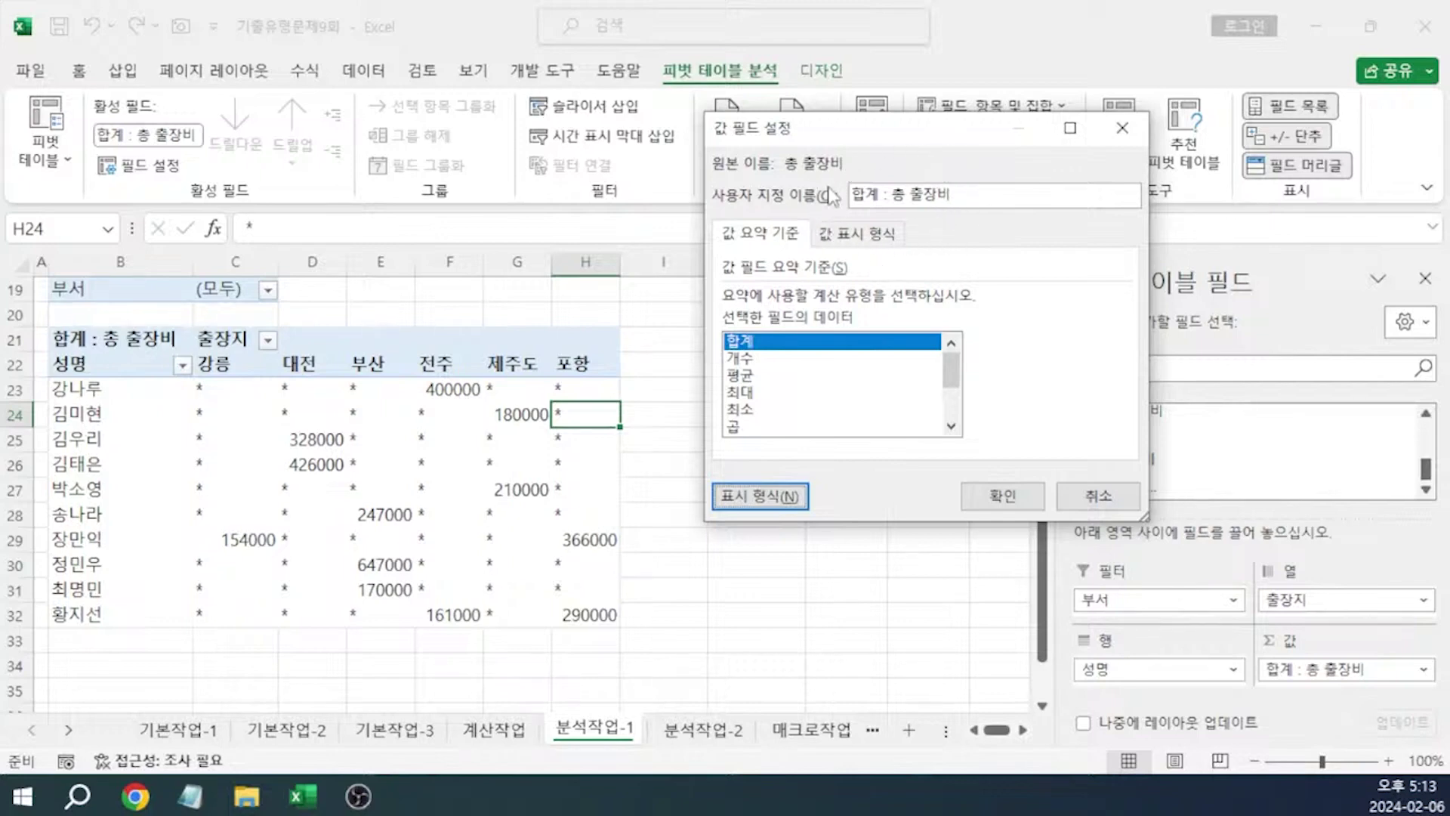
click(1112, 141)
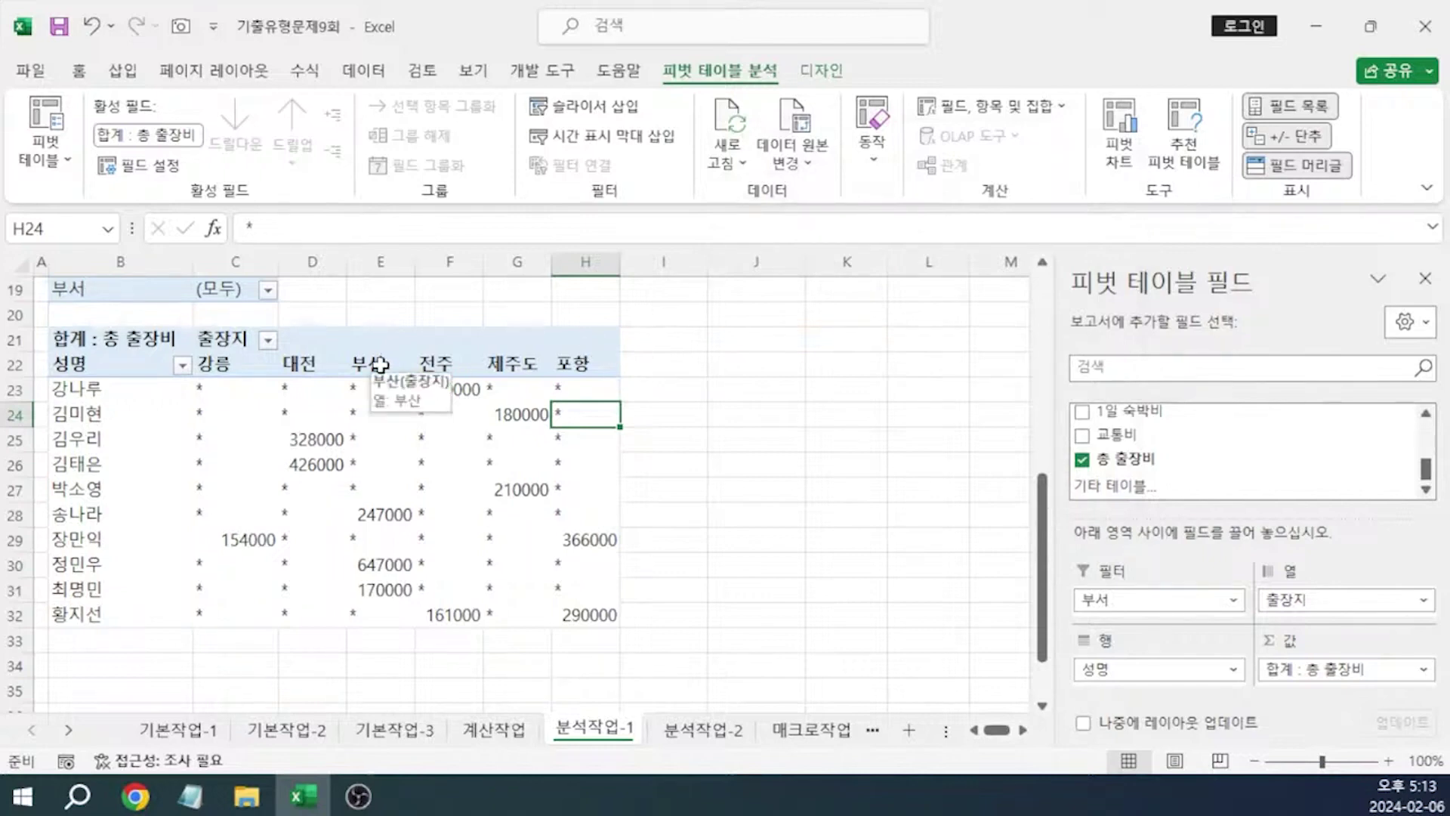
Try to group the 출장지 column labels of the pivot table starting from 부산
right_click(379, 366)
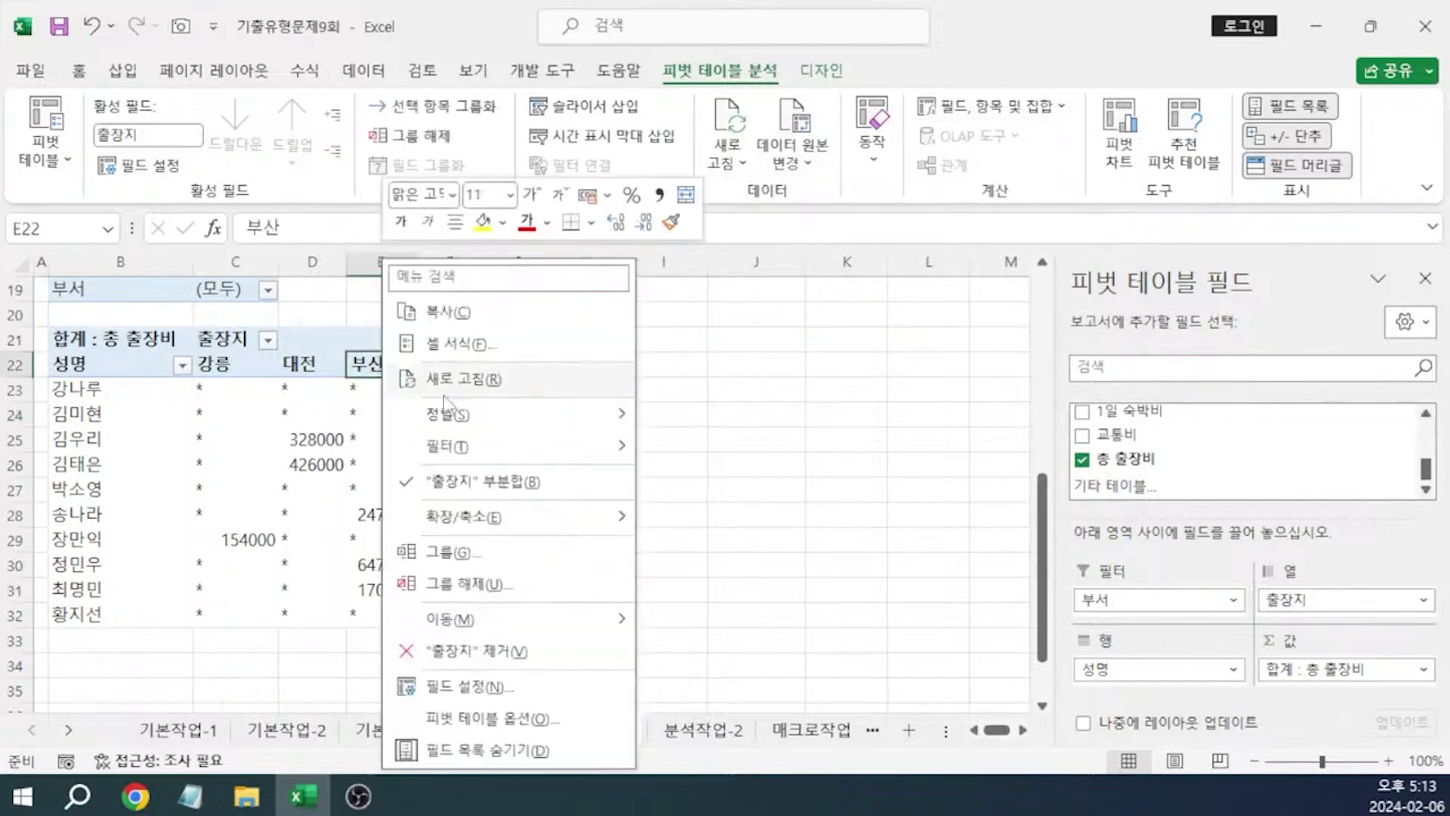
click(483, 551)
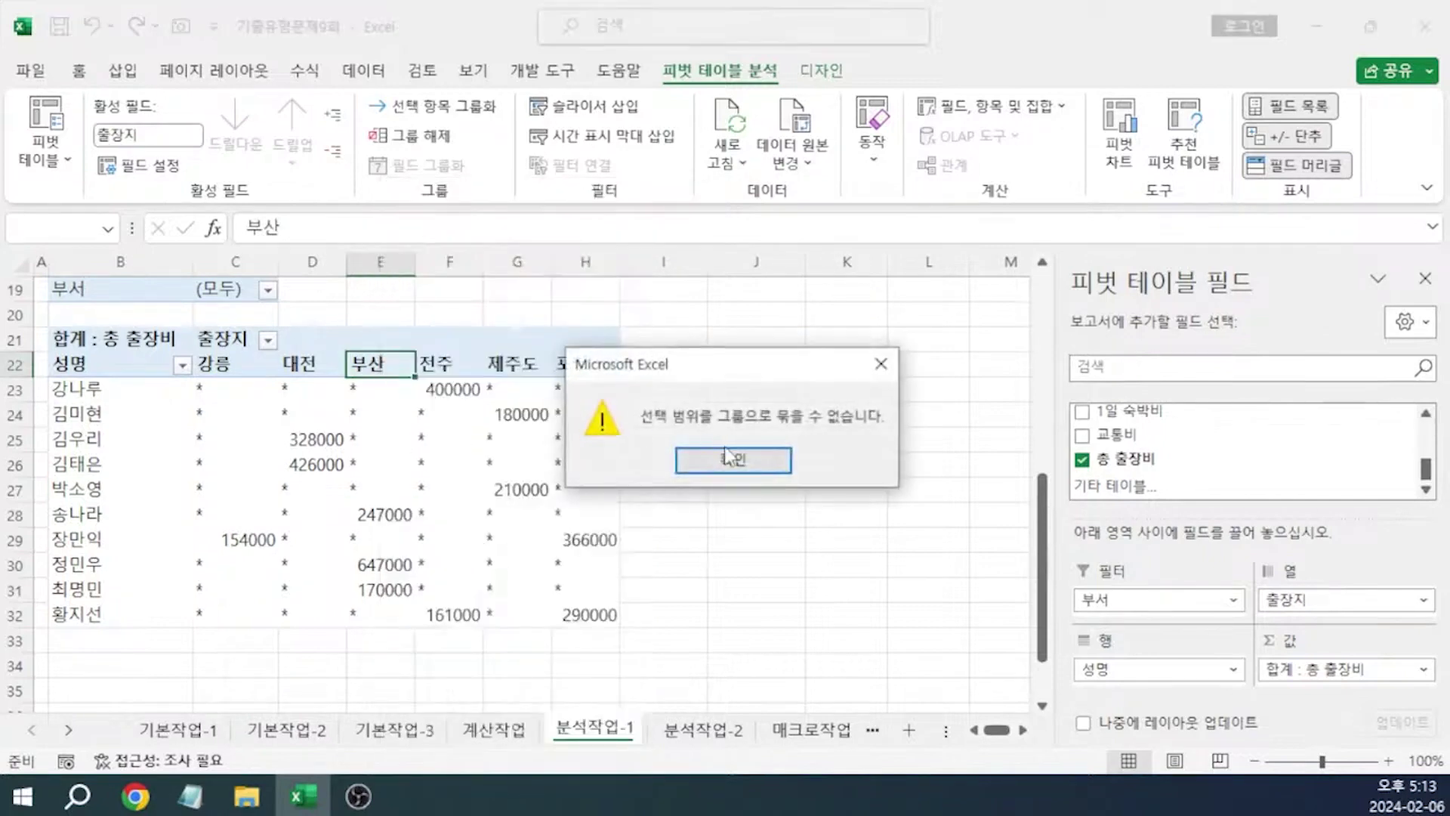
click(731, 460)
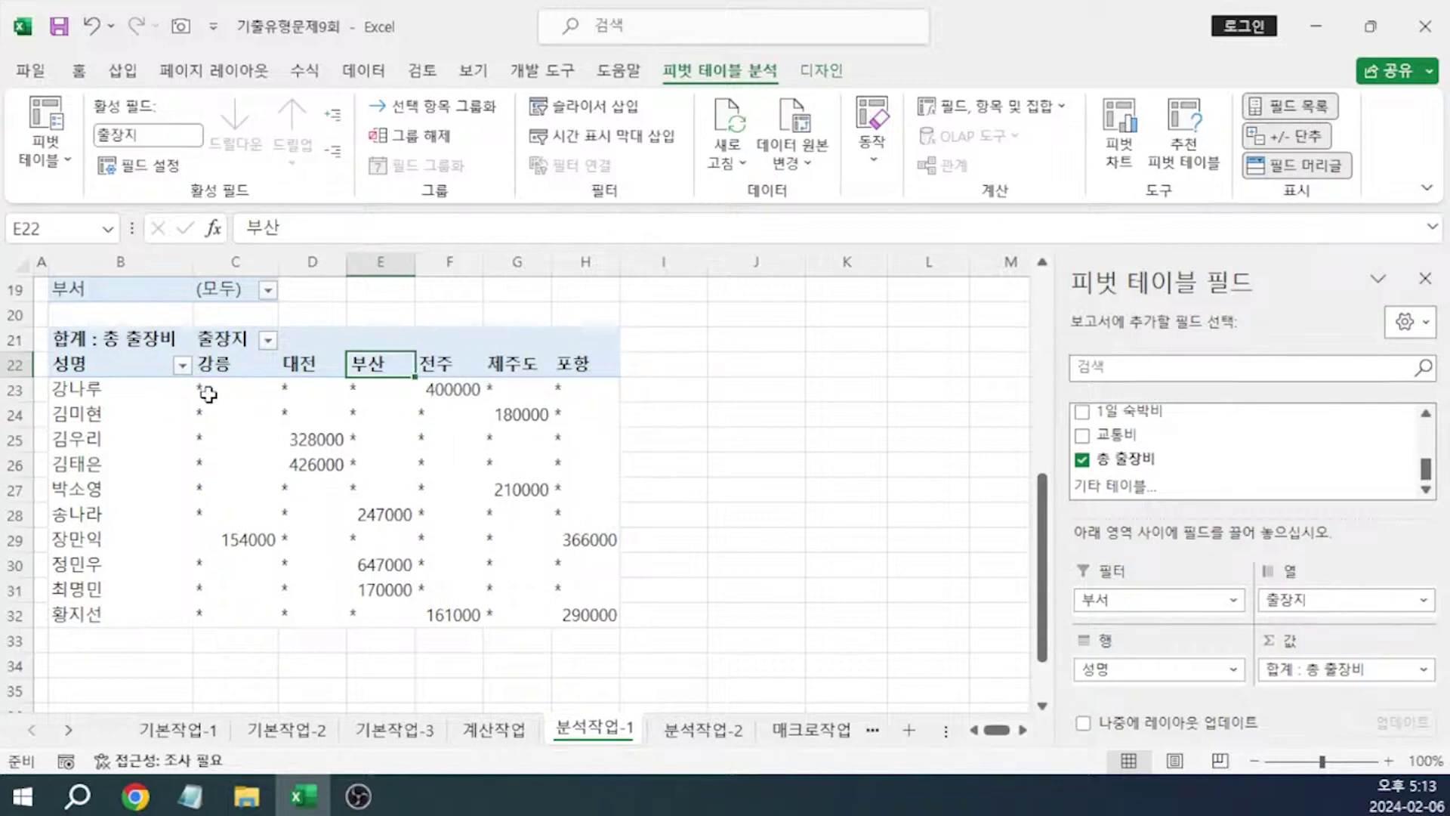
click(574, 364)
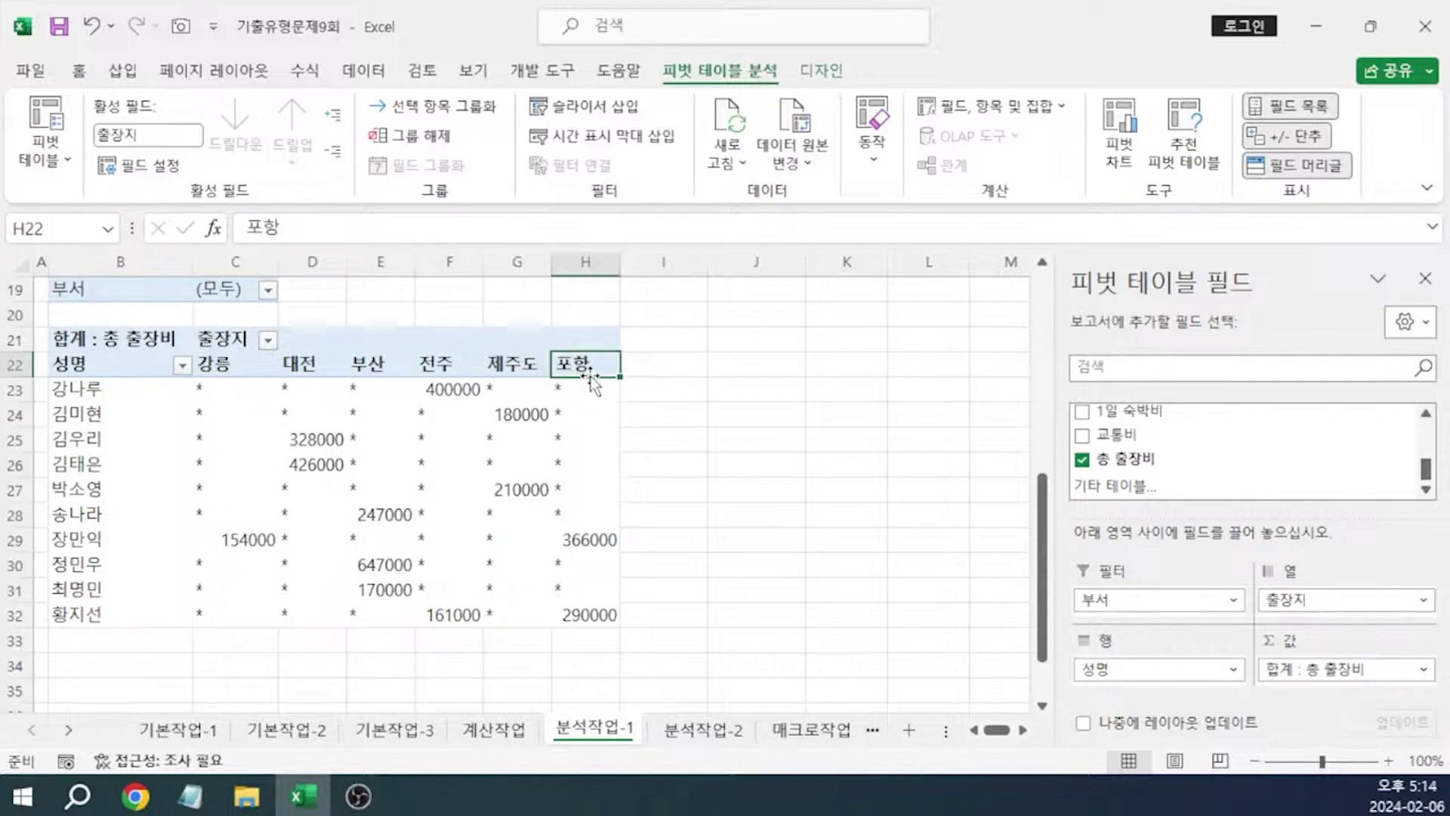
mouse_move(592, 381)
mouse_down()
mouse_move(578, 400)
mouse_move(488, 378)
mouse_move(625, 388)
mouse_move(603, 388)
mouse_up()
click(507, 370)
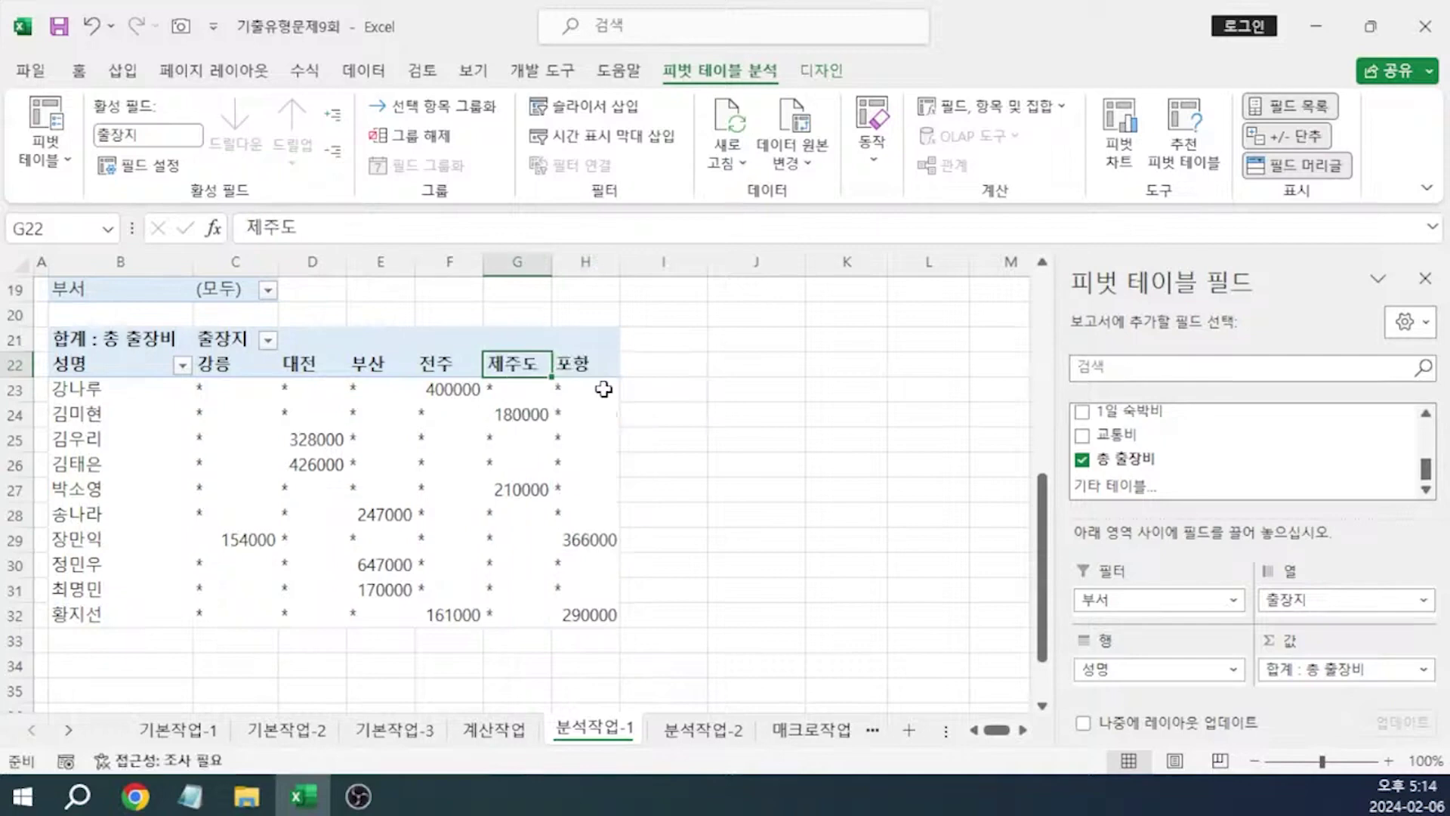
click(664, 397)
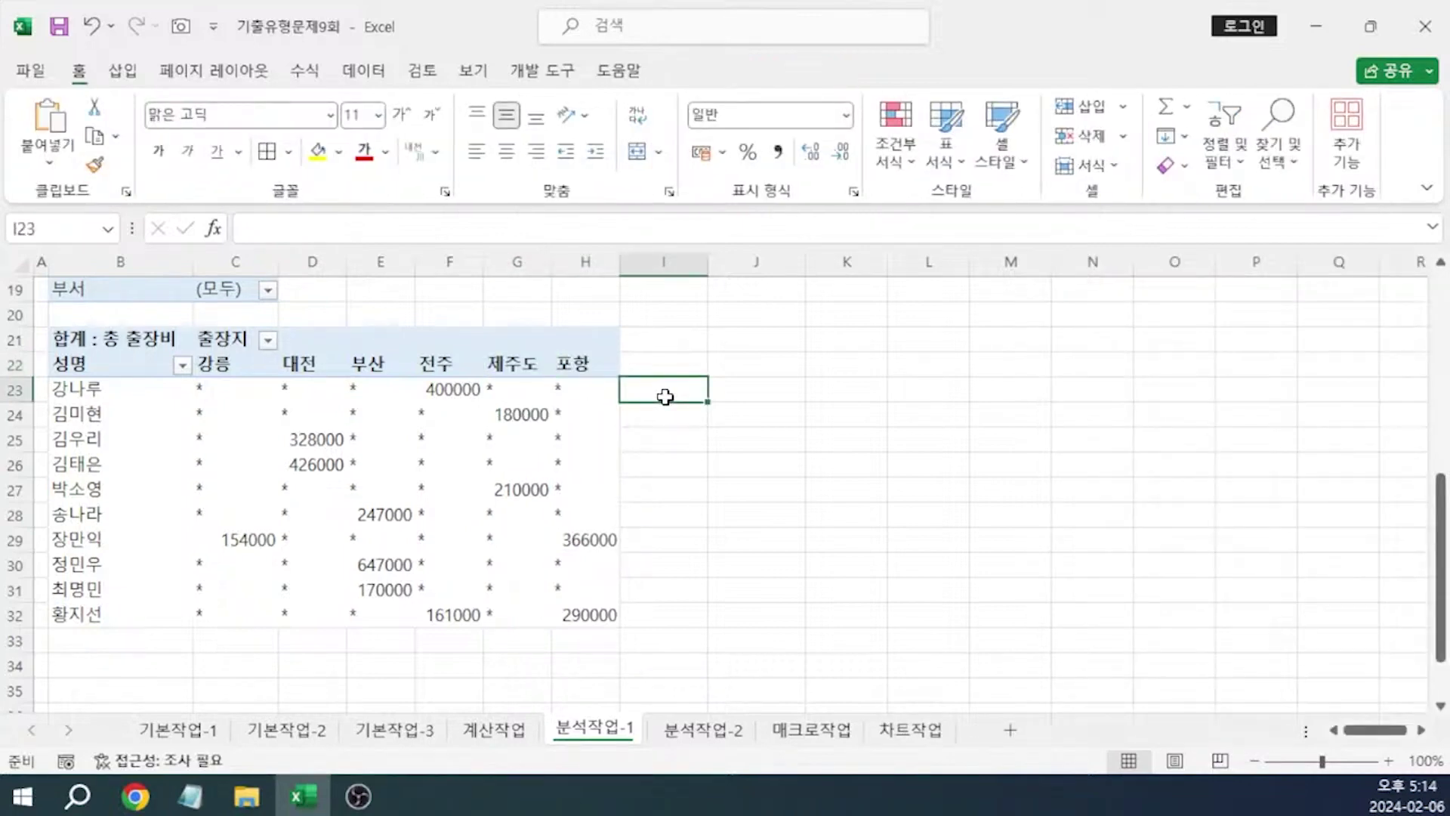
click(270, 343)
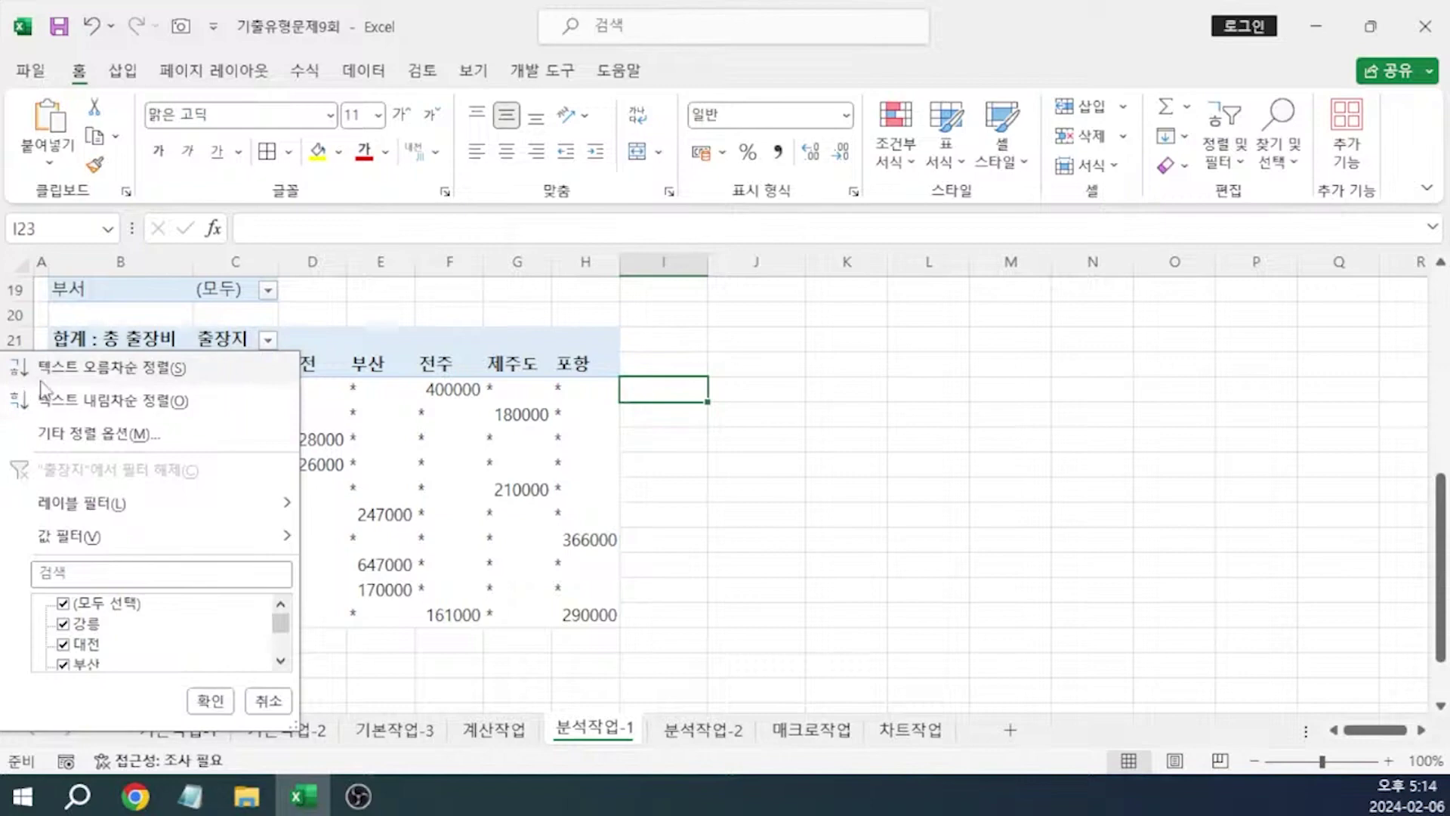
click(815, 414)
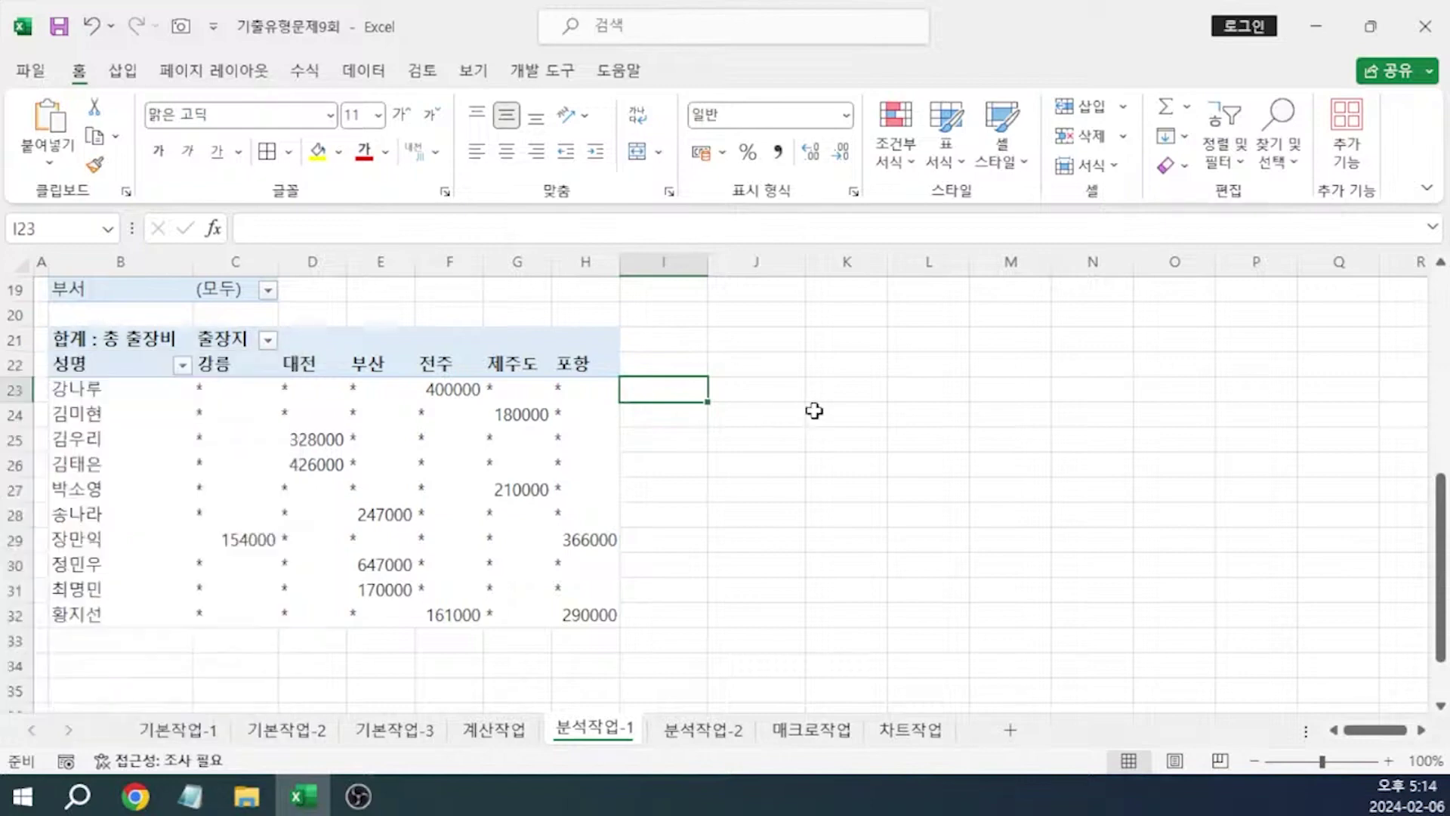
click(763, 419)
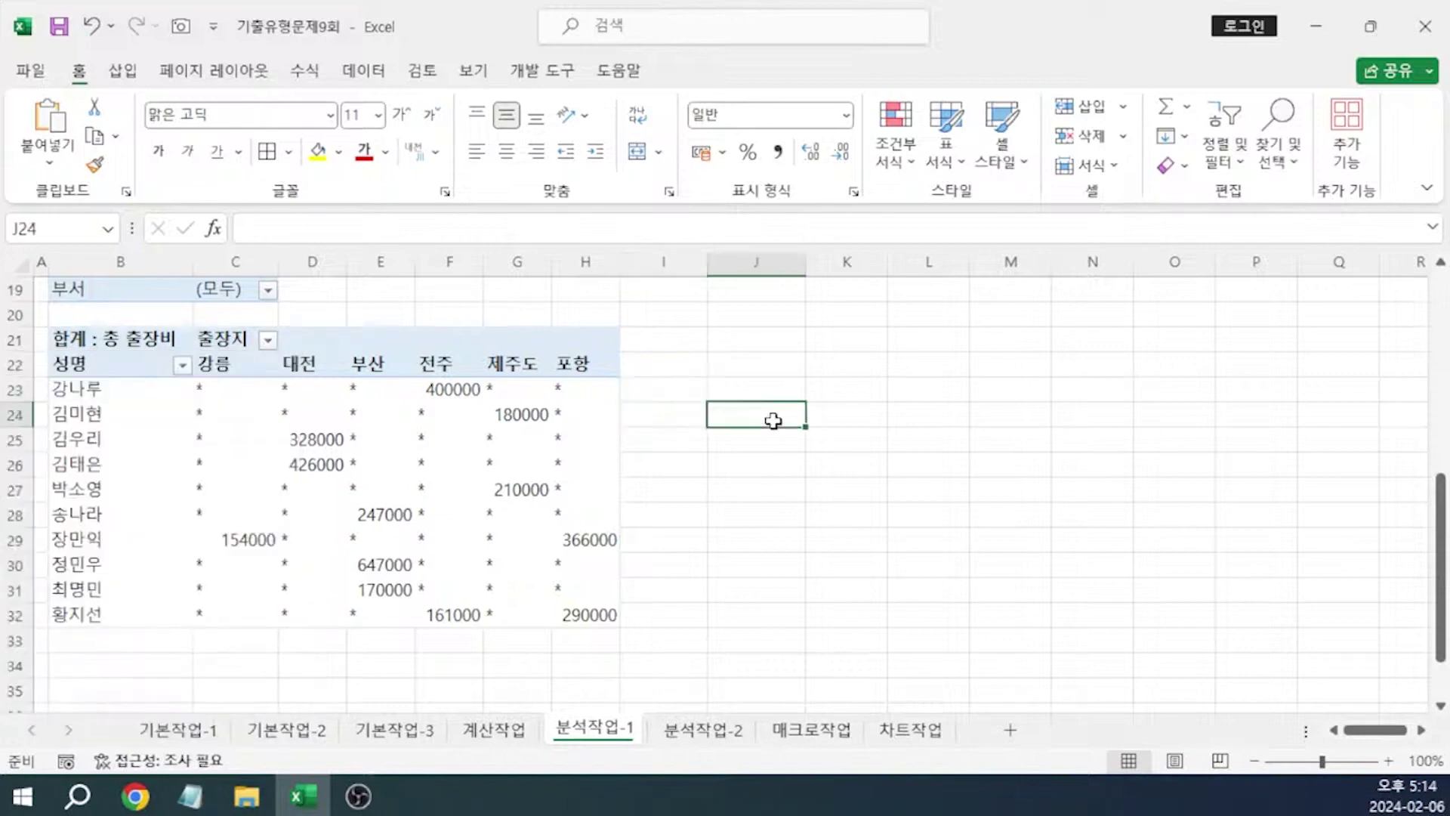
click(768, 464)
Read the scenario task in Notepad for the 분석작업-2 sheet and name cell C13 기본상여율 in Excel
click(674, 730)
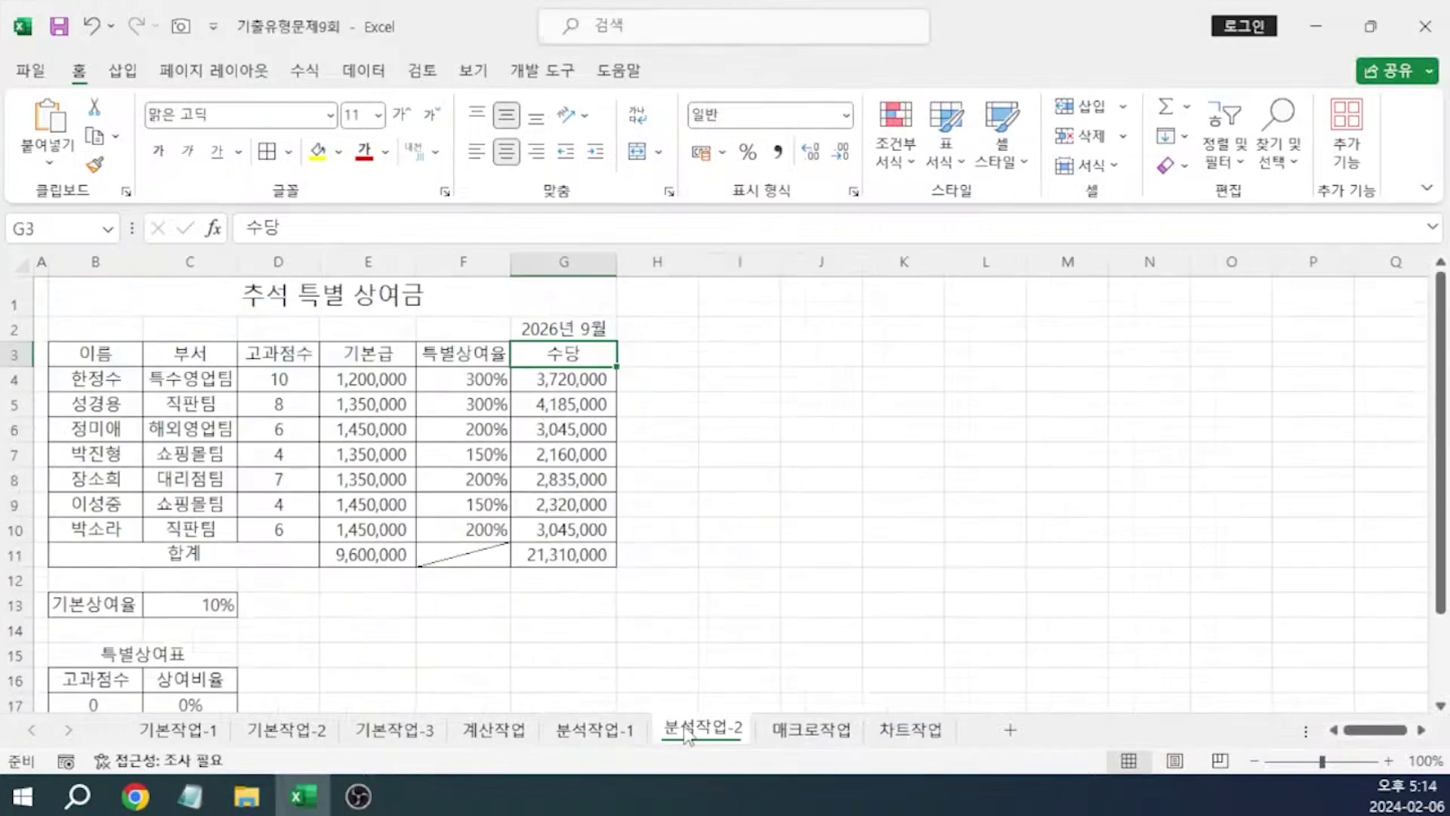
click(190, 796)
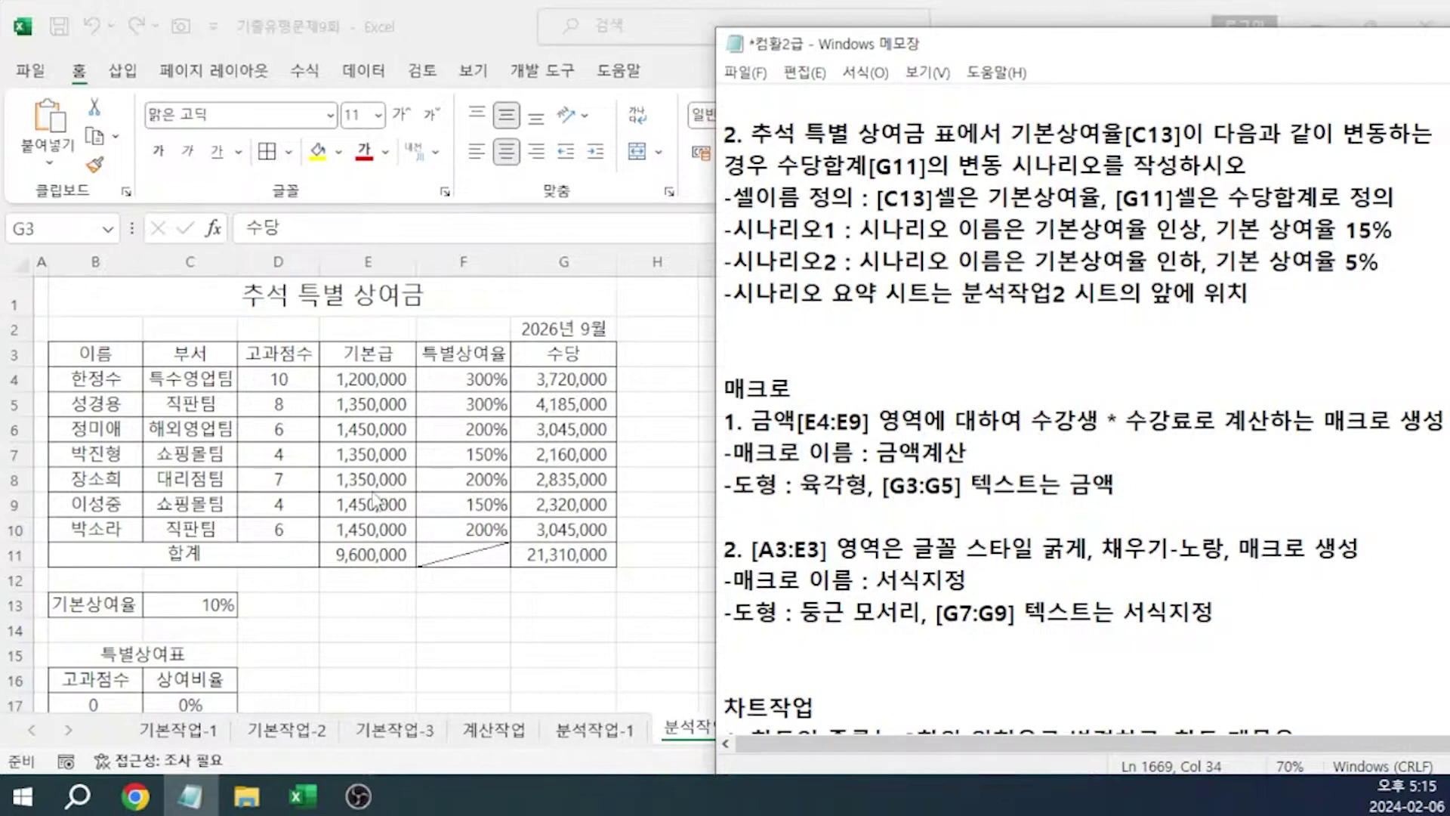
click(193, 609)
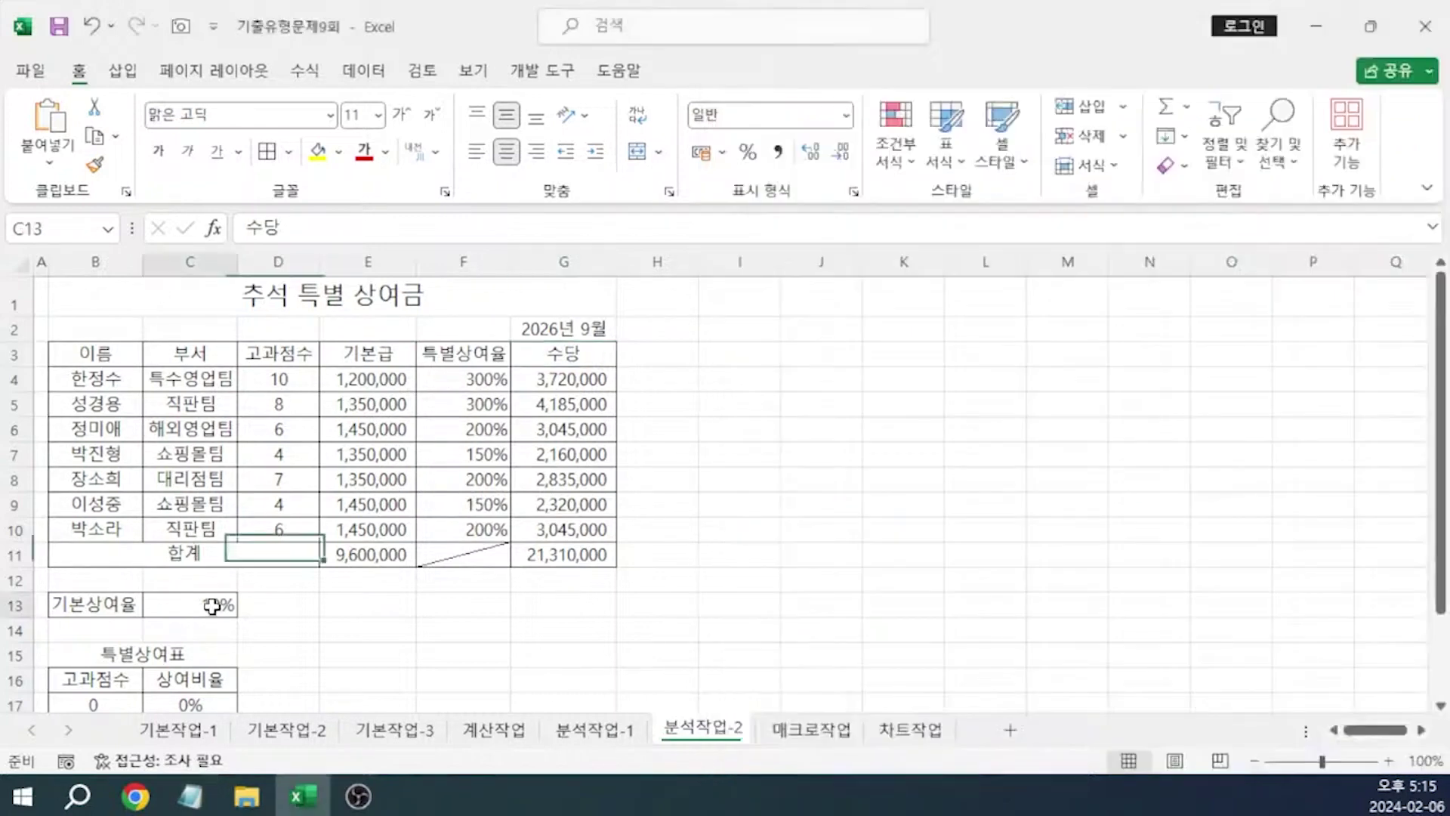
click(64, 219)
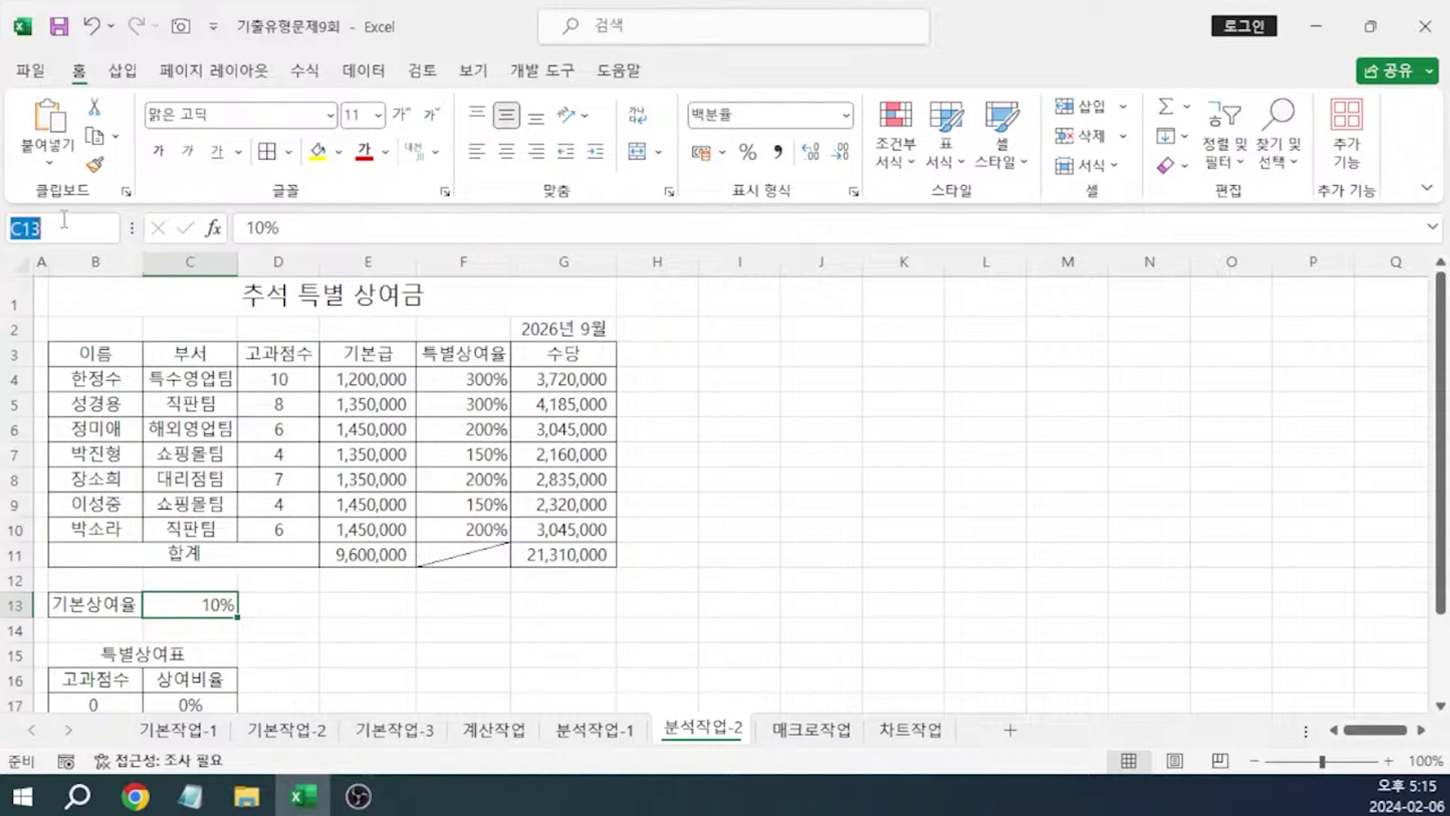
text(기본상여율)
key(Return)
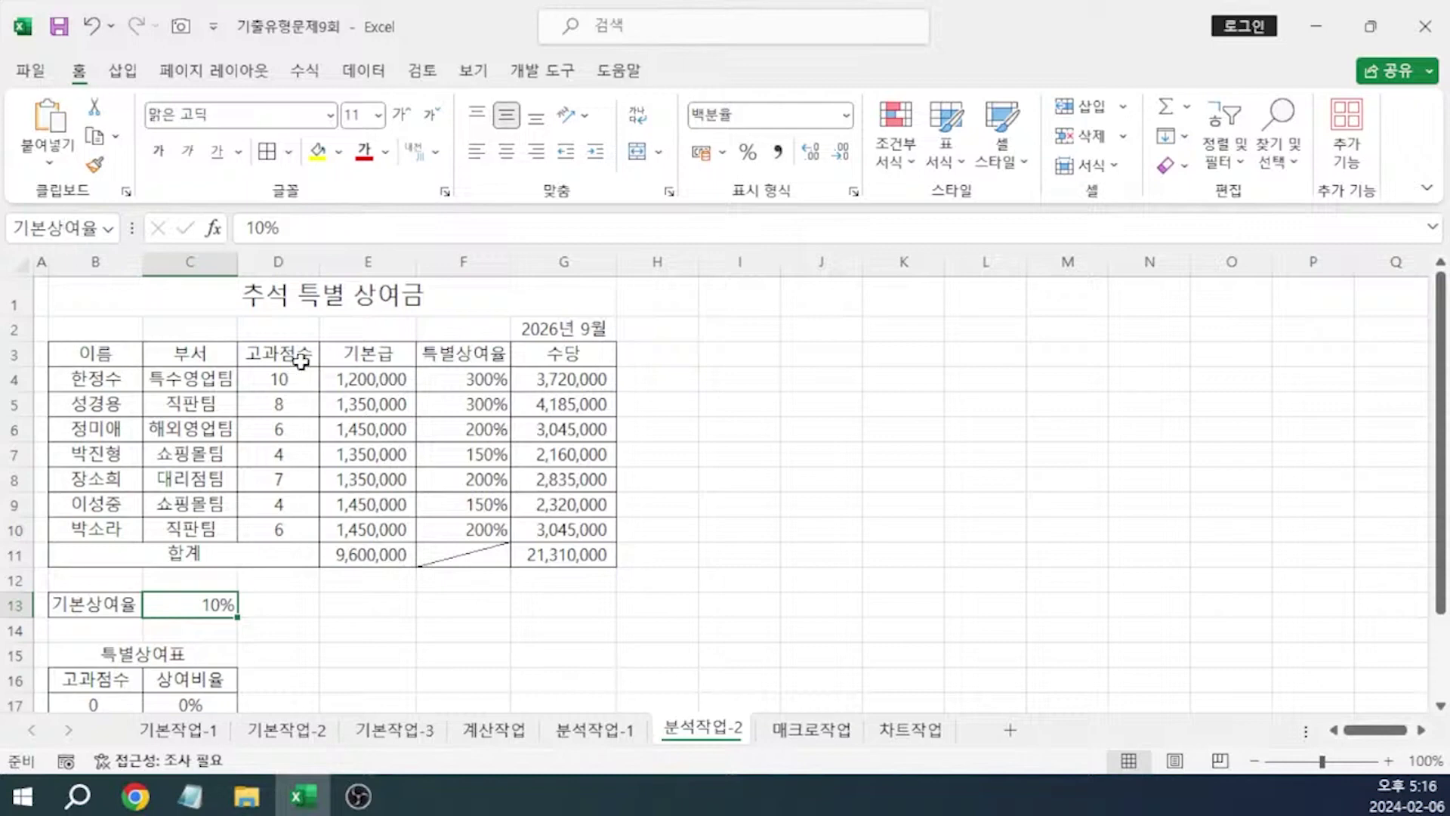
Name the total cell G11 of the 추석 특별 상여금 table 수당합계
click(574, 555)
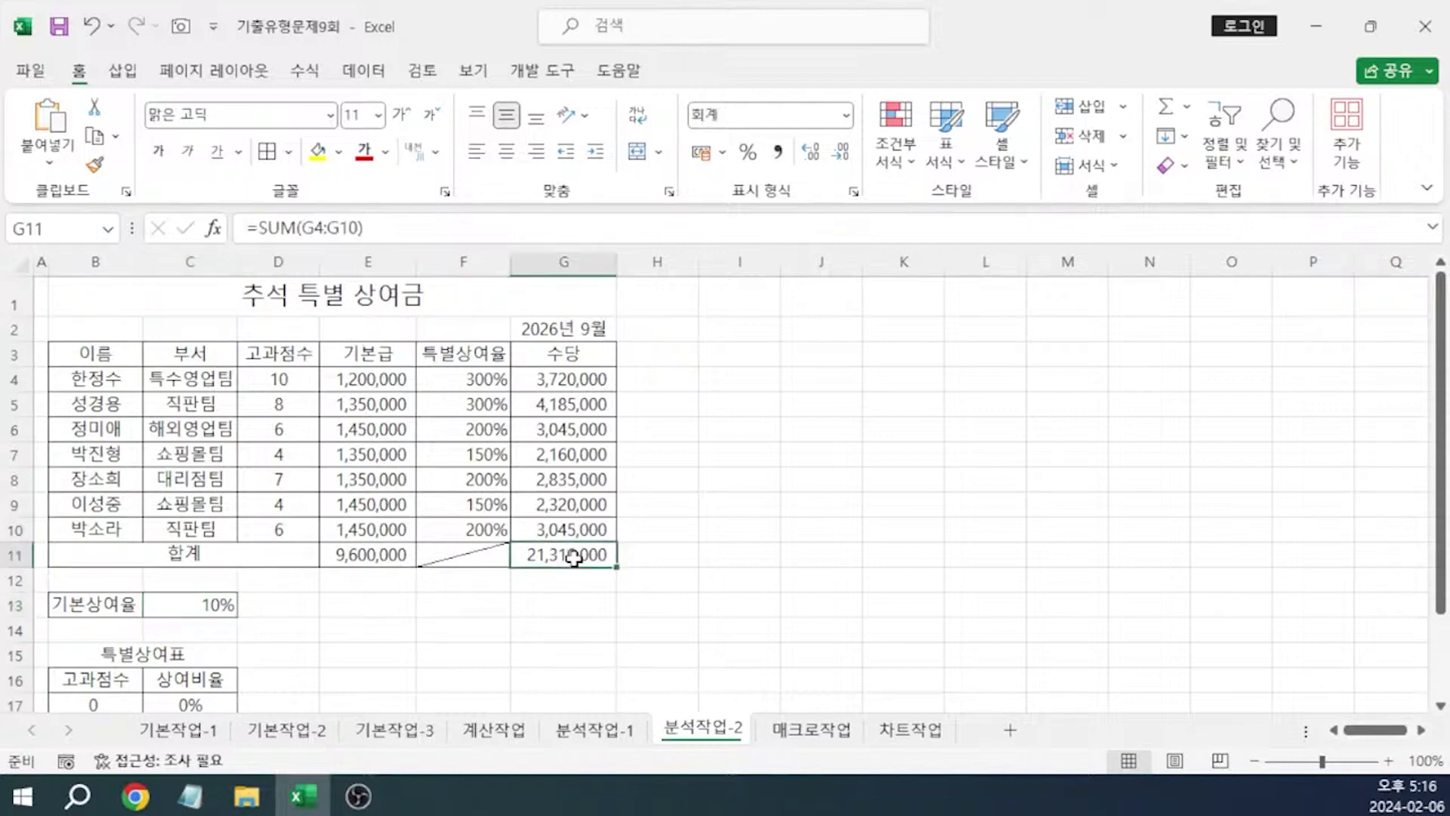
click(52, 228)
text(수당합계)
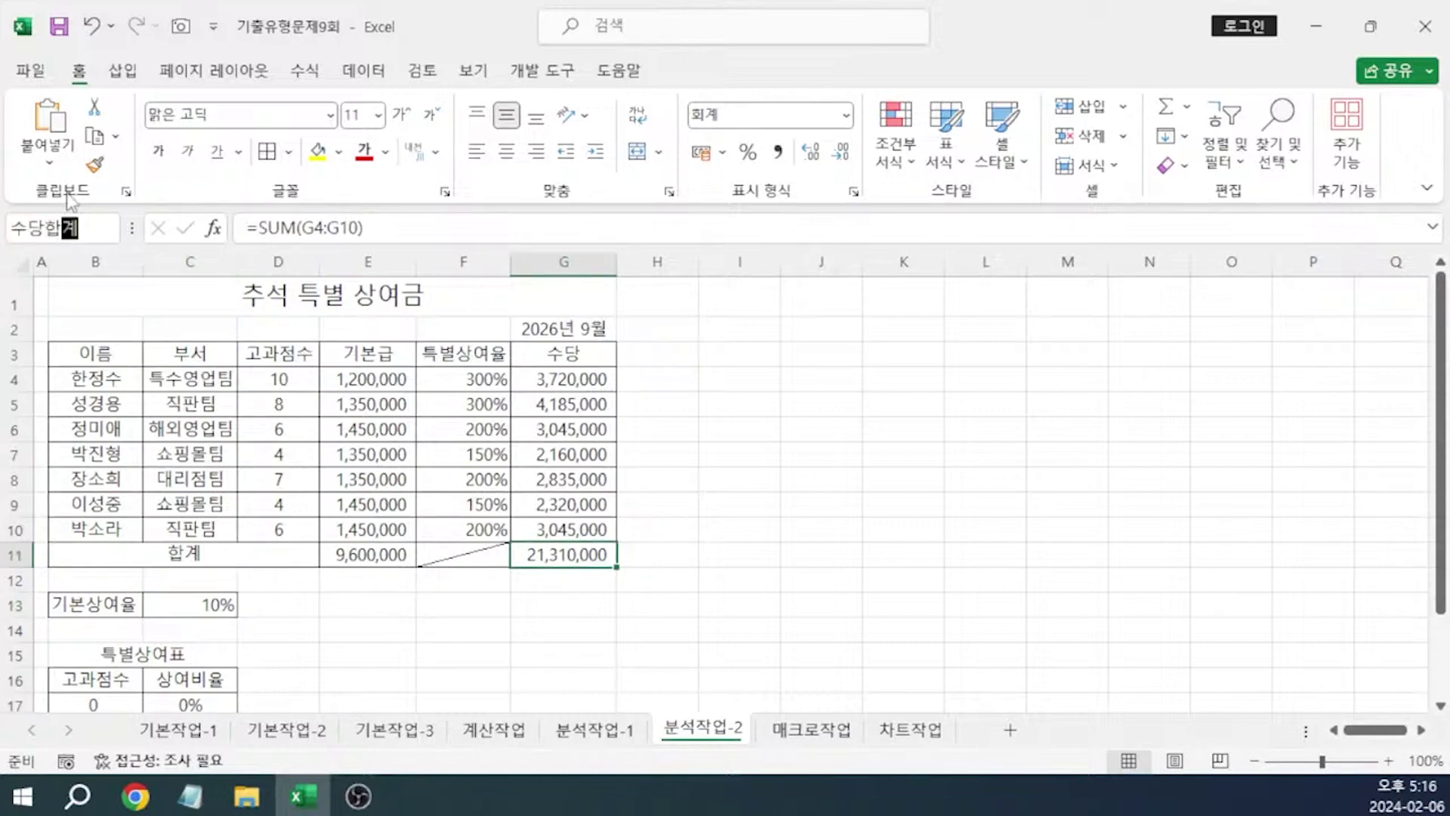
key(Return)
Add a scenario named 기본 상여율 인상 with C13 as the changing cell and a 기본상여율 value of 0.15
click(212, 605)
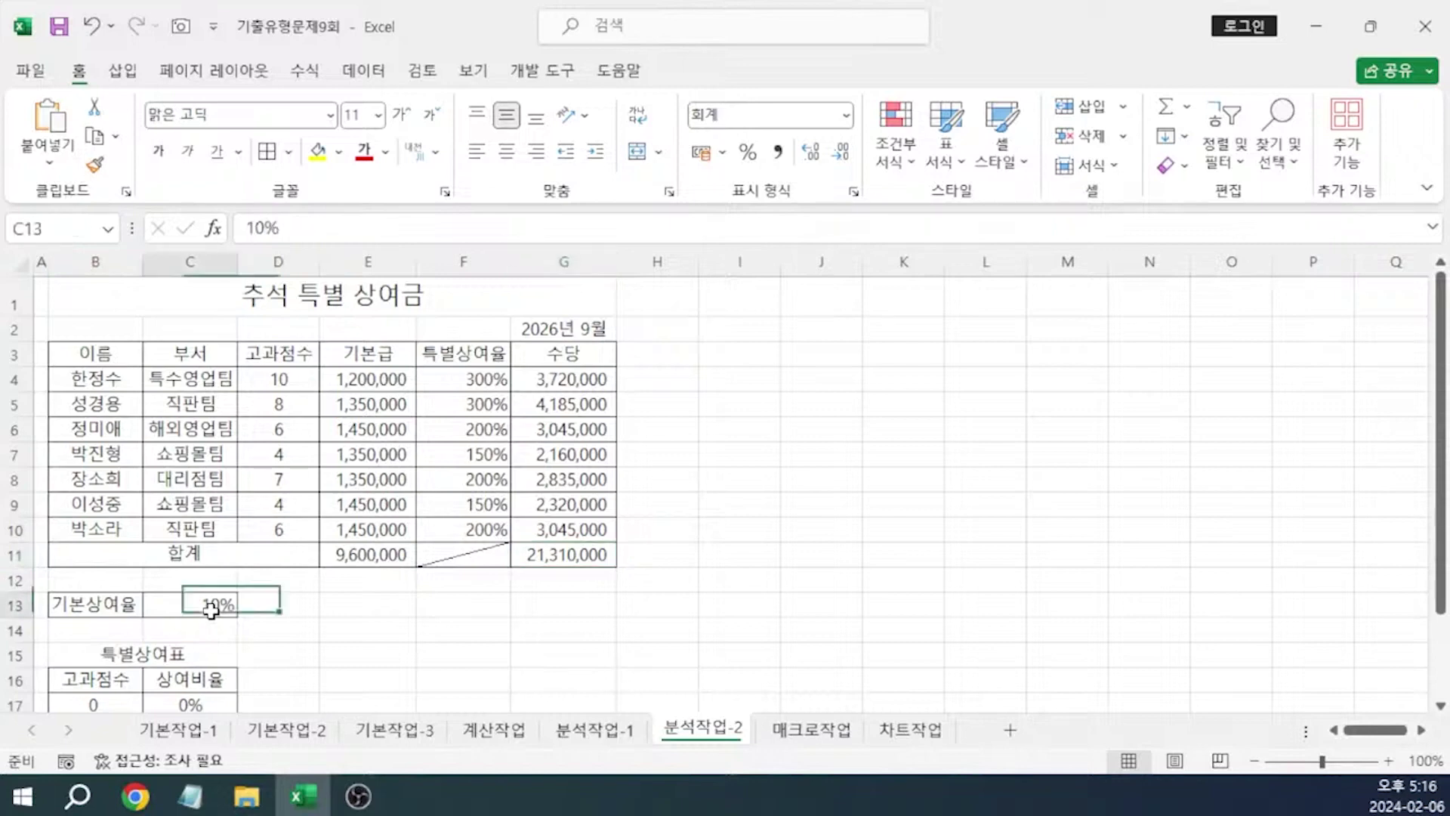
click(366, 70)
click(1050, 151)
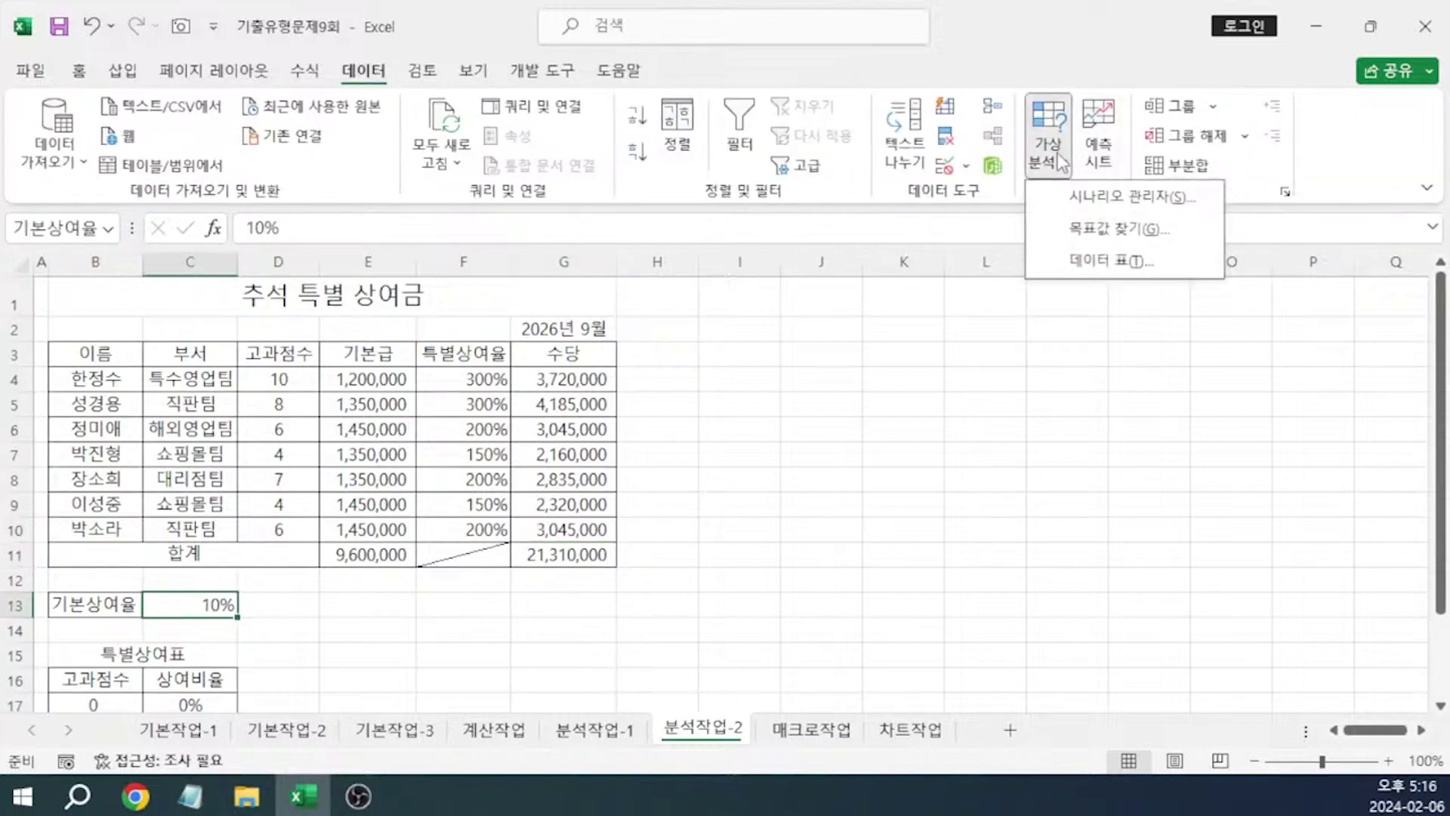
click(1092, 196)
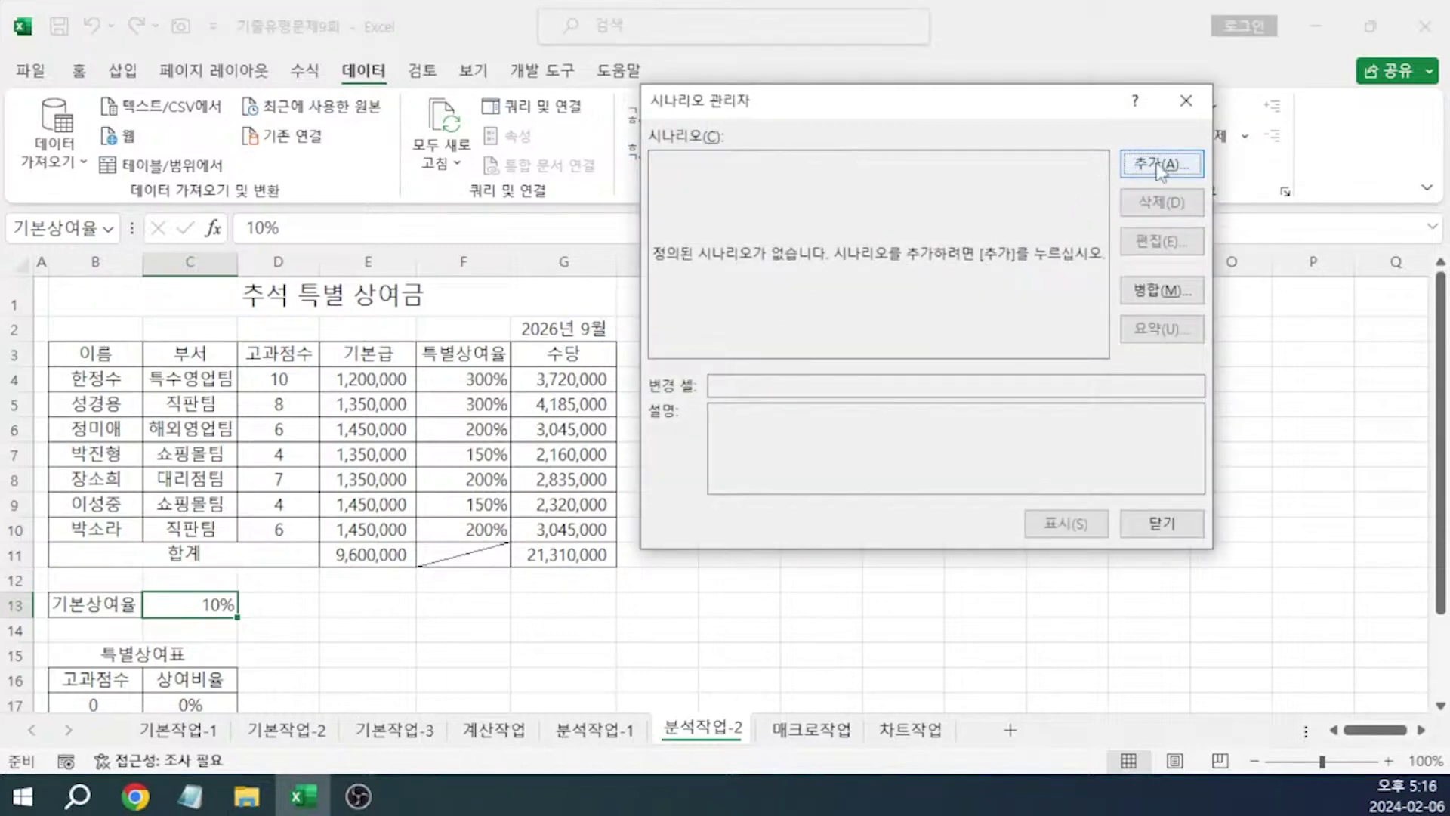
click(1161, 164)
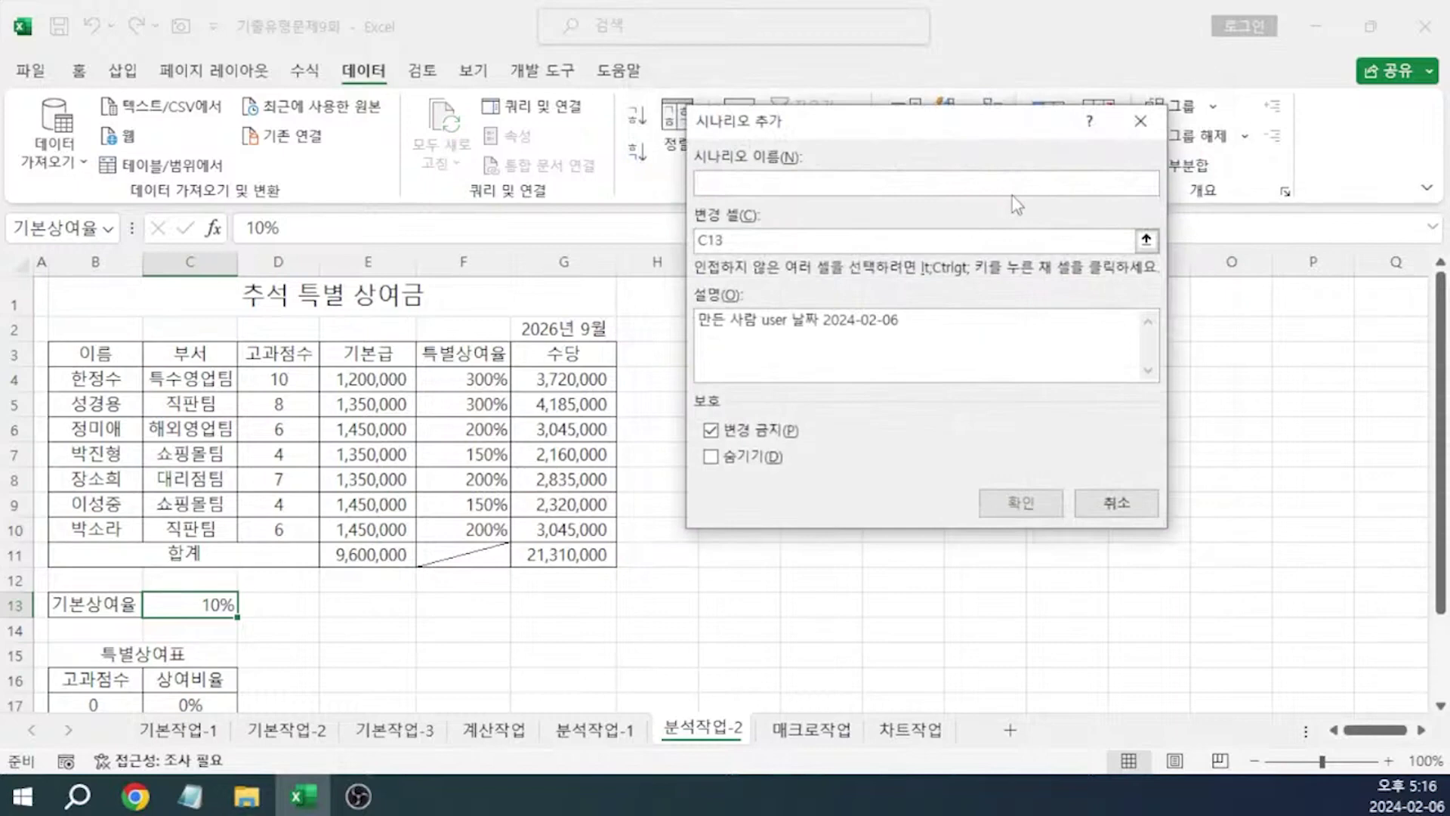
text(기본 상여율 인상)
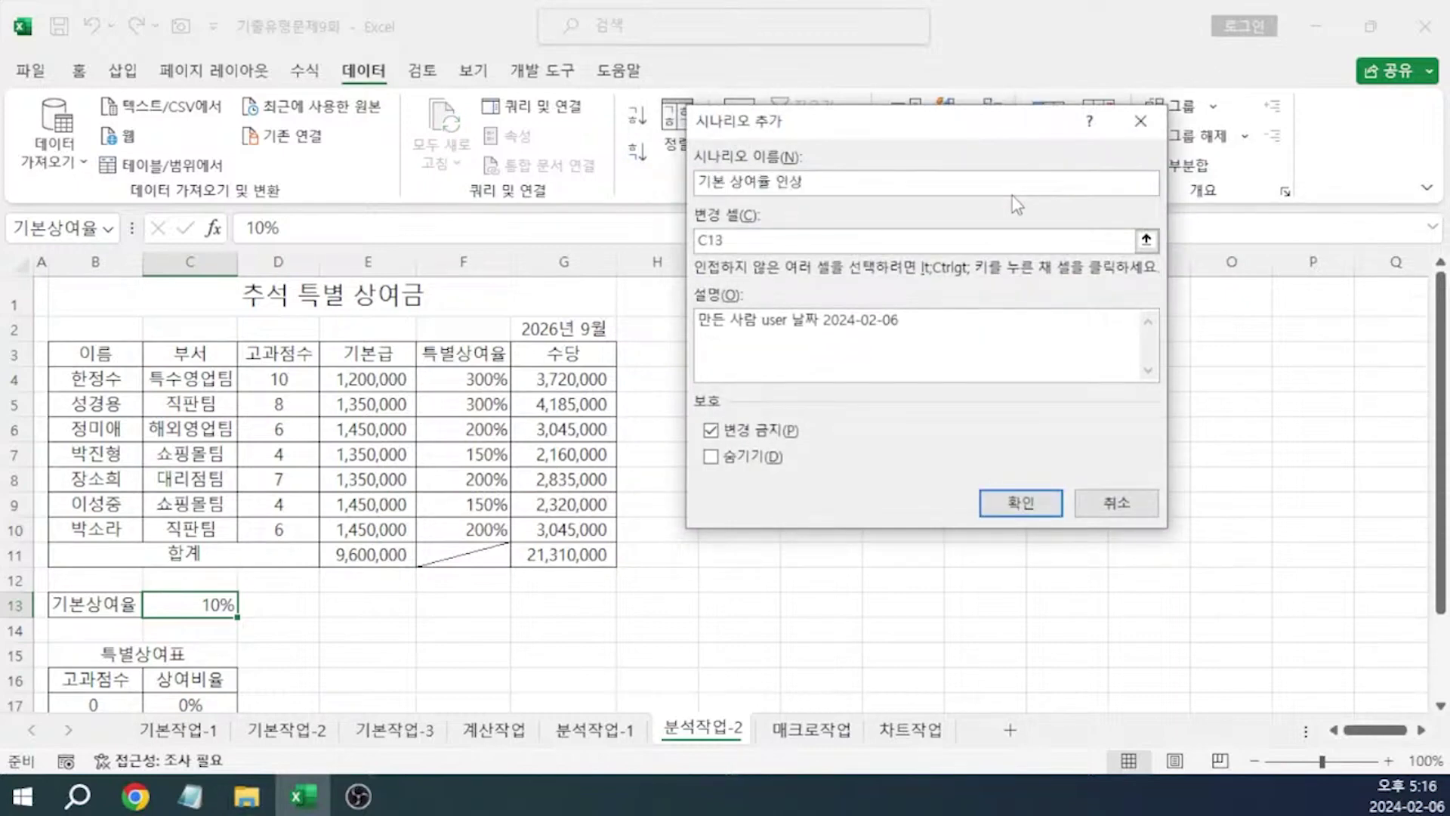
key(Return)
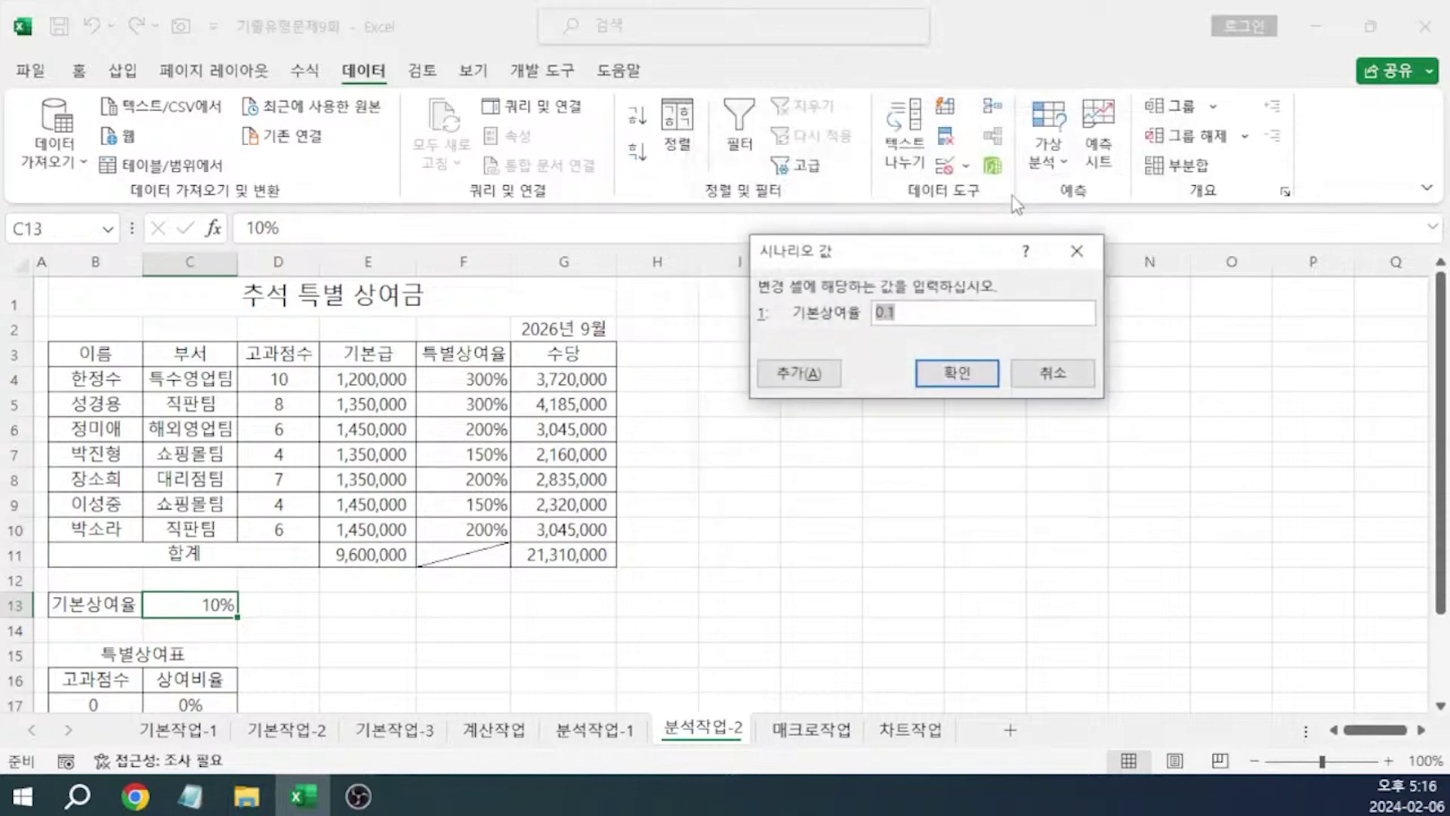
text(0.15)
key(Return)
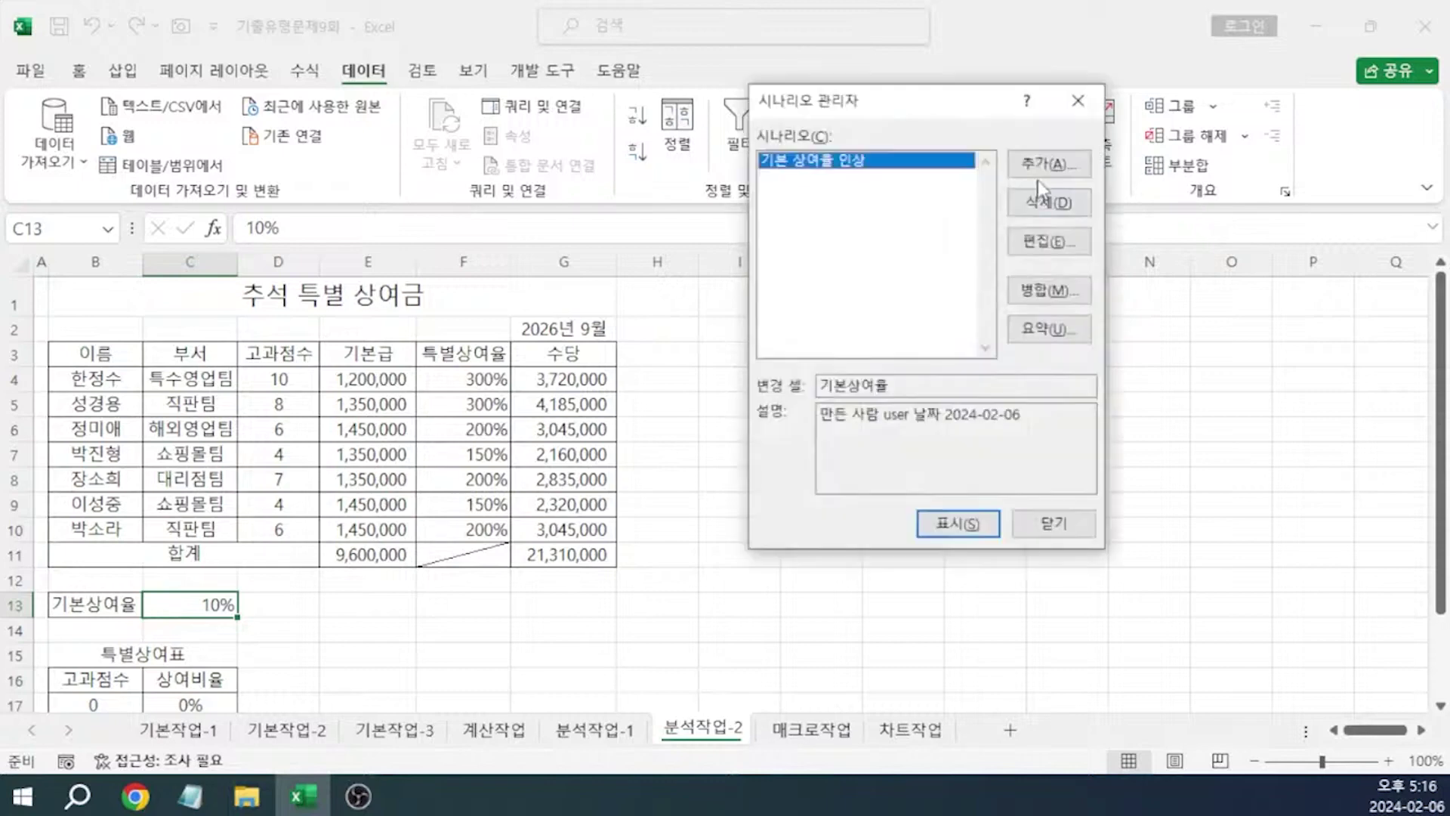
Add a second scenario named 기본 상여율 인하 for C13 with a 기본상여율 value of 0.05
click(1047, 165)
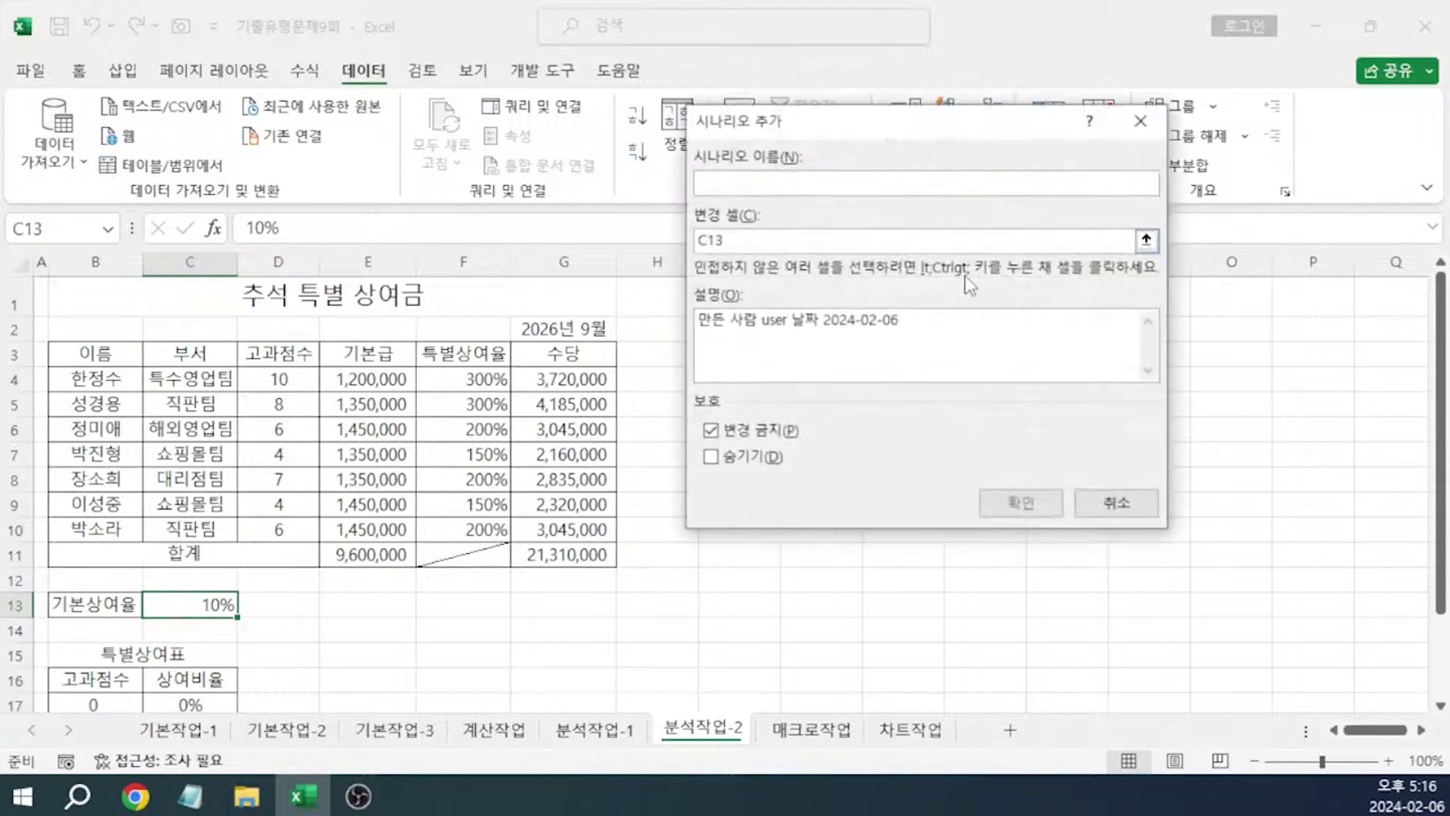
text(기본 상)
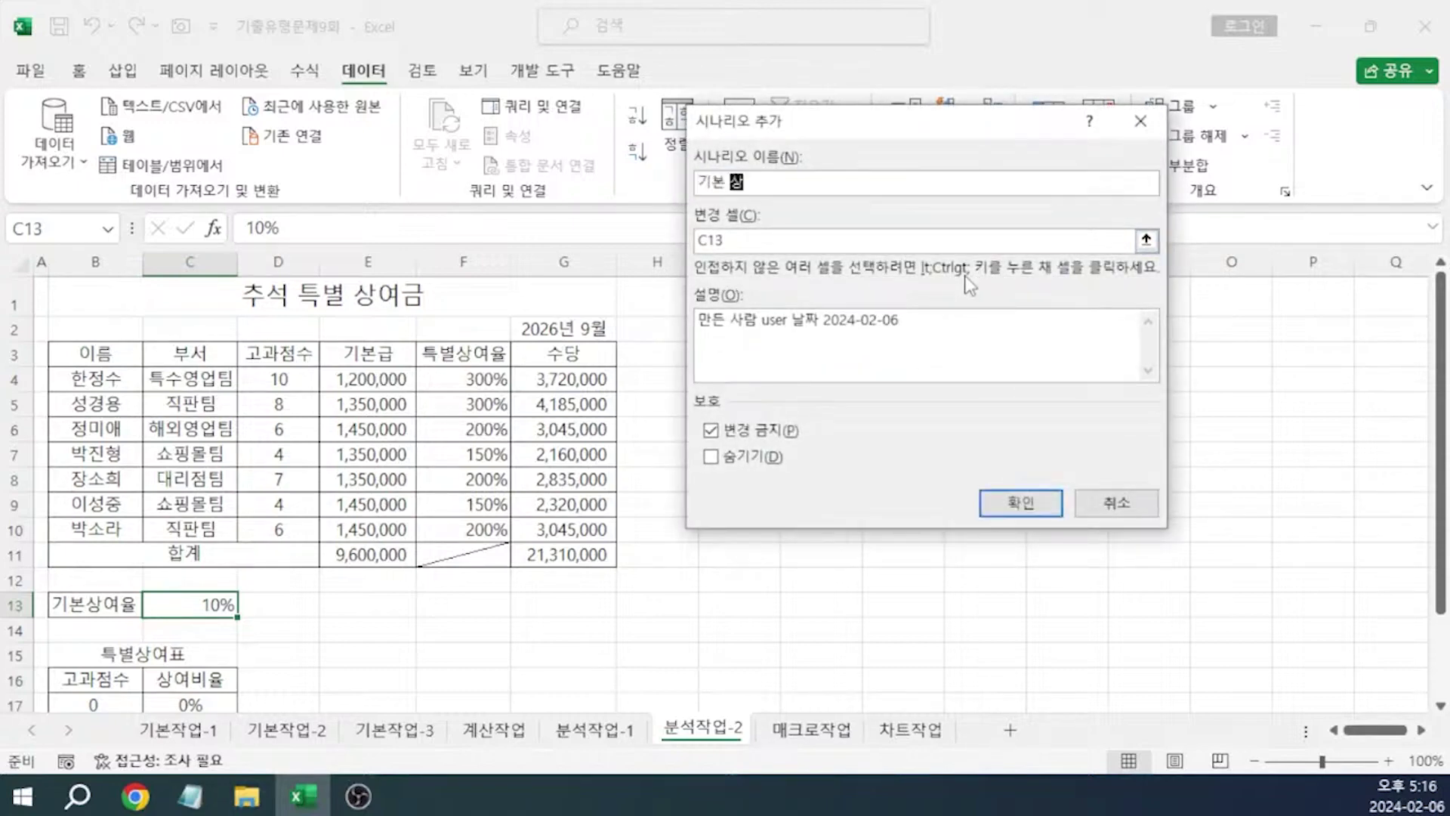
text(여율 인하)
click(1021, 501)
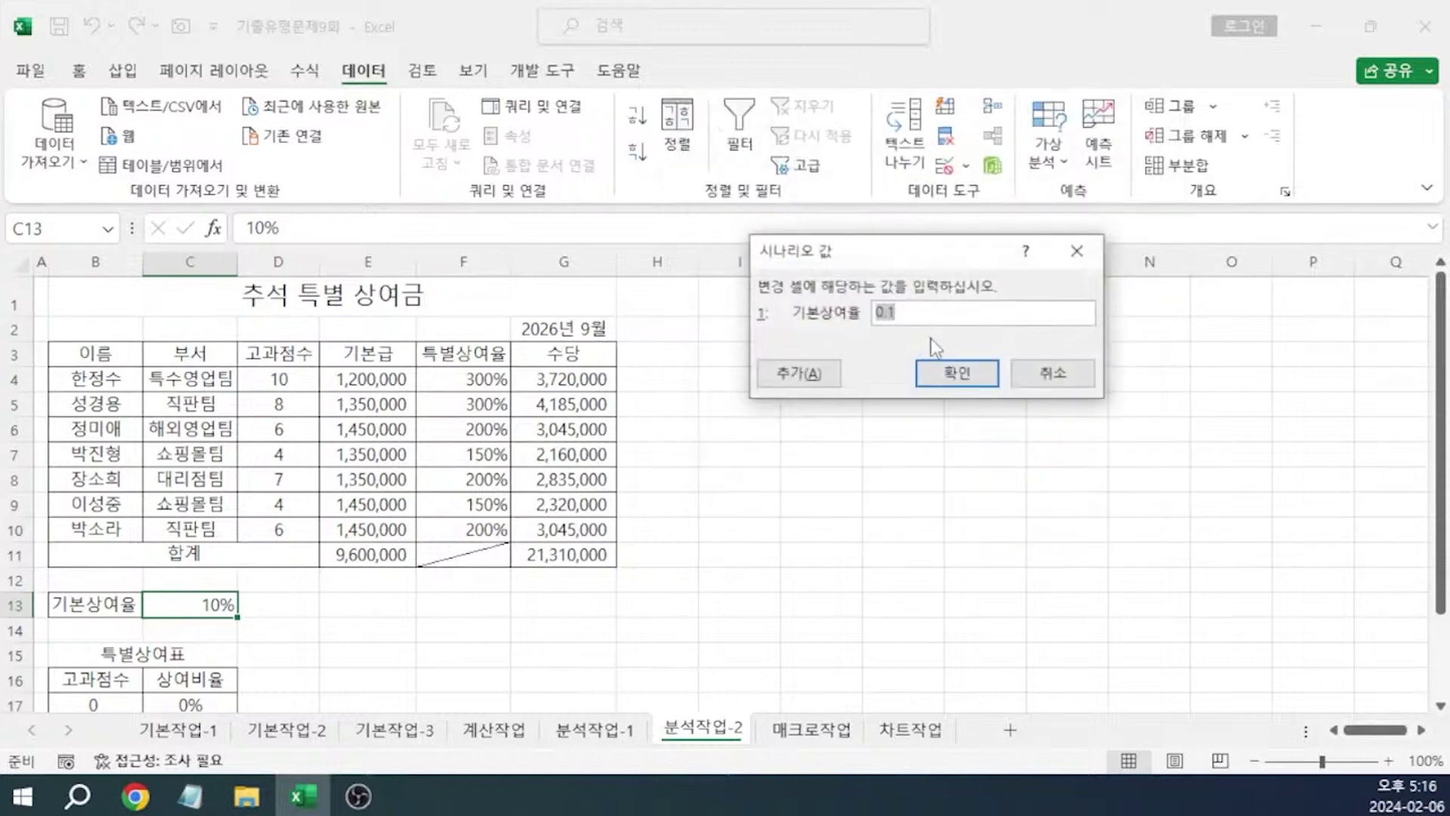
text(0.05)
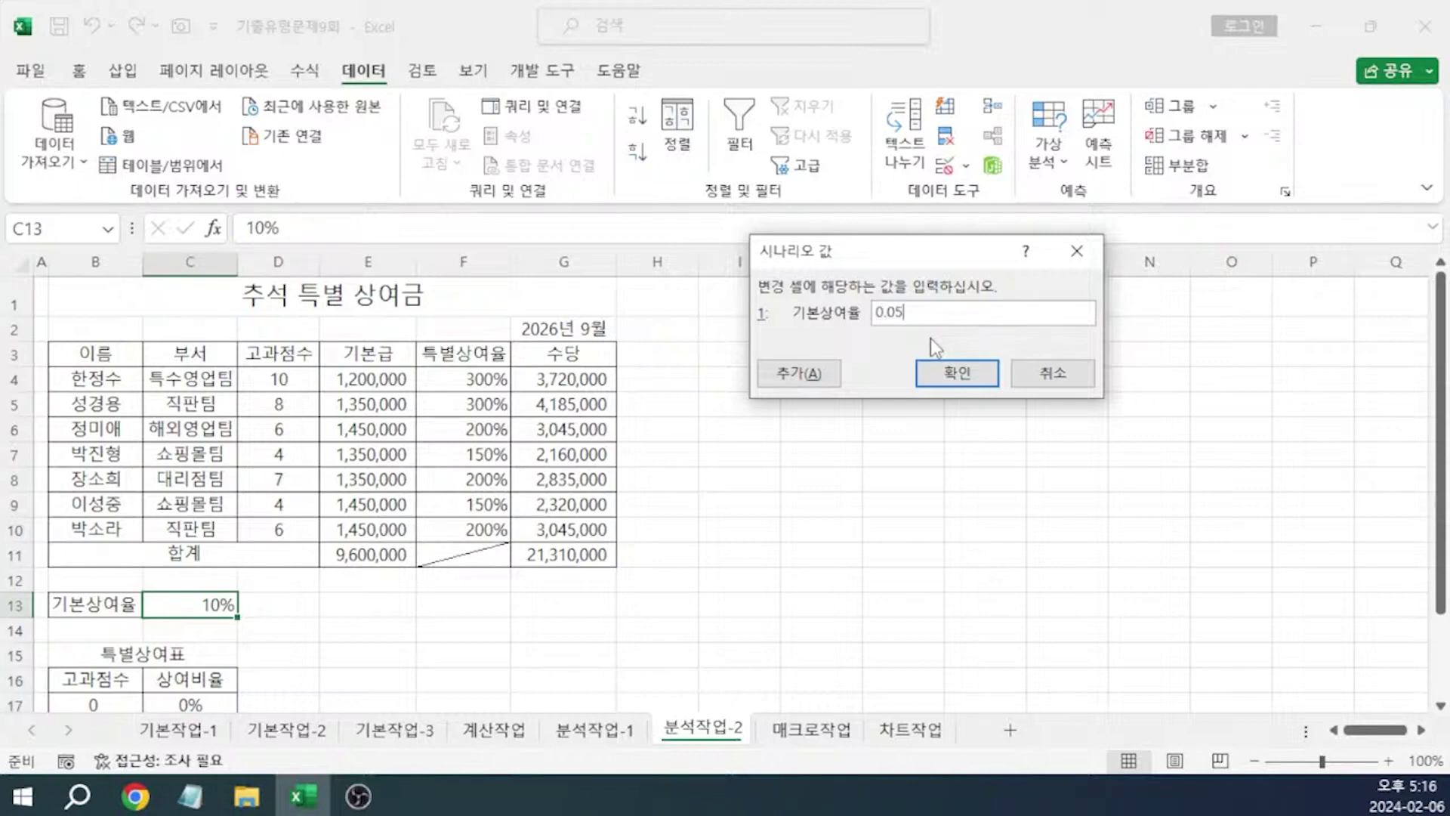
click(949, 378)
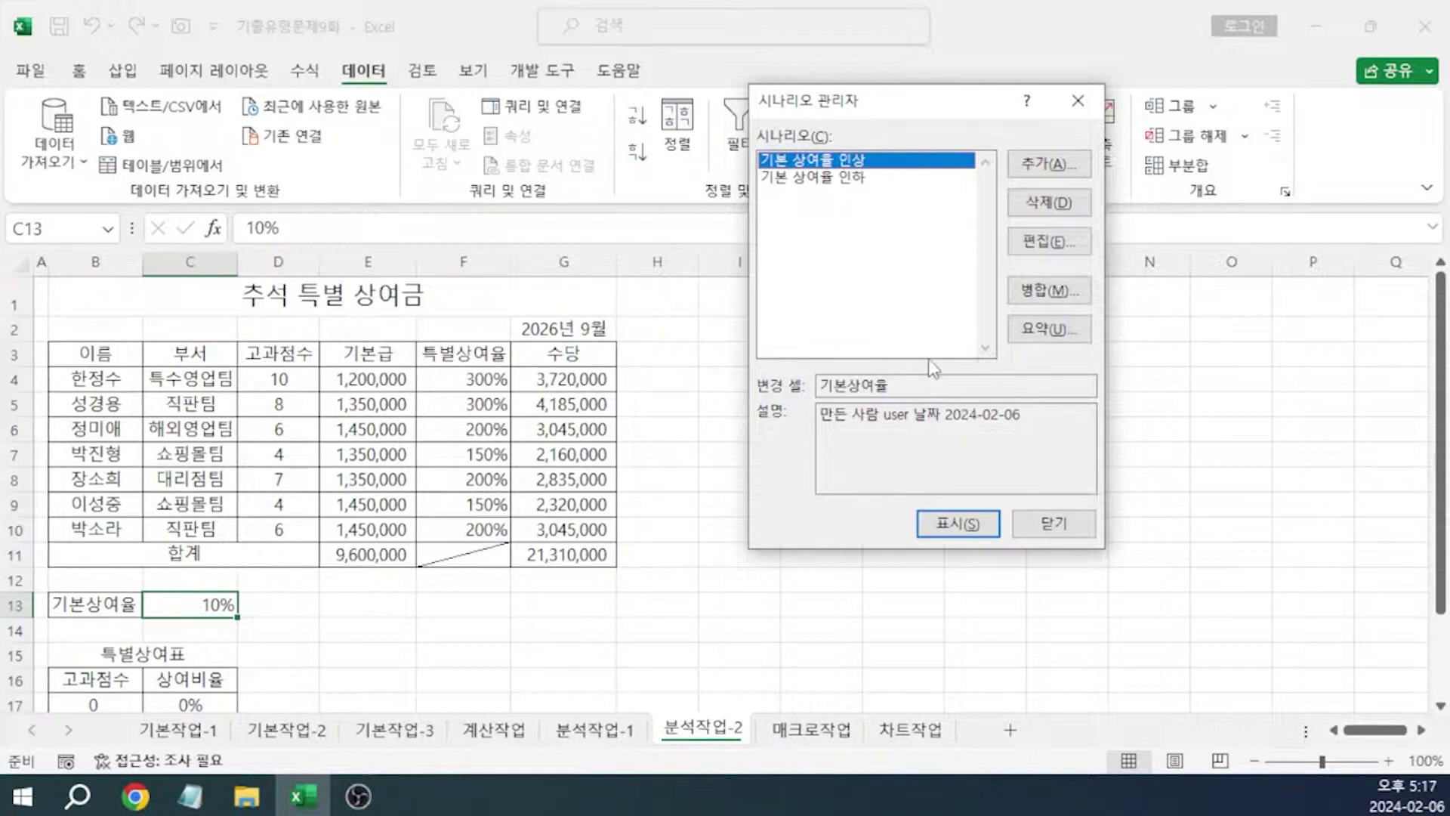
Create a scenario summary report (시나리오 요약) with G11 as the result cell
click(1048, 330)
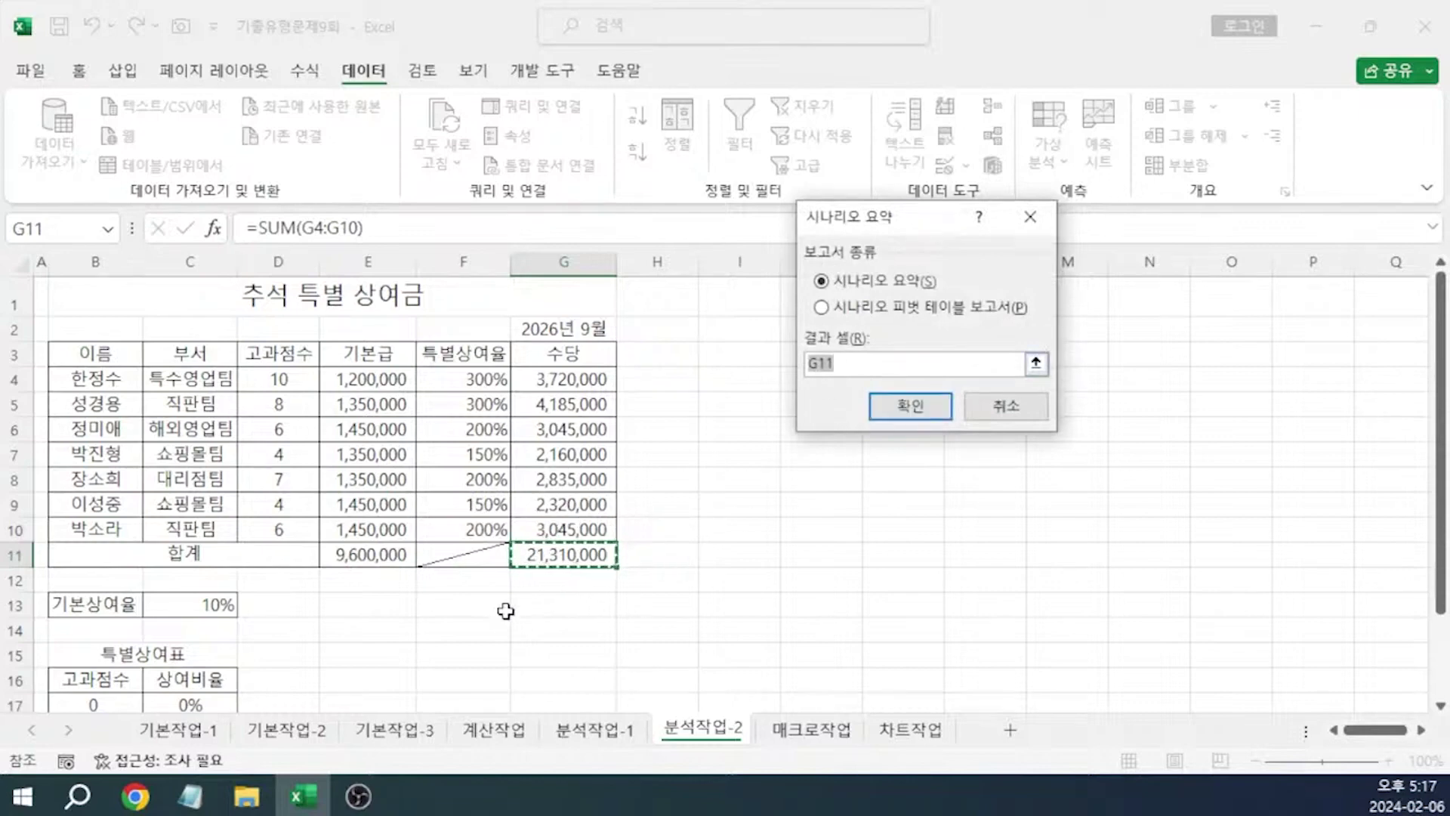
click(925, 407)
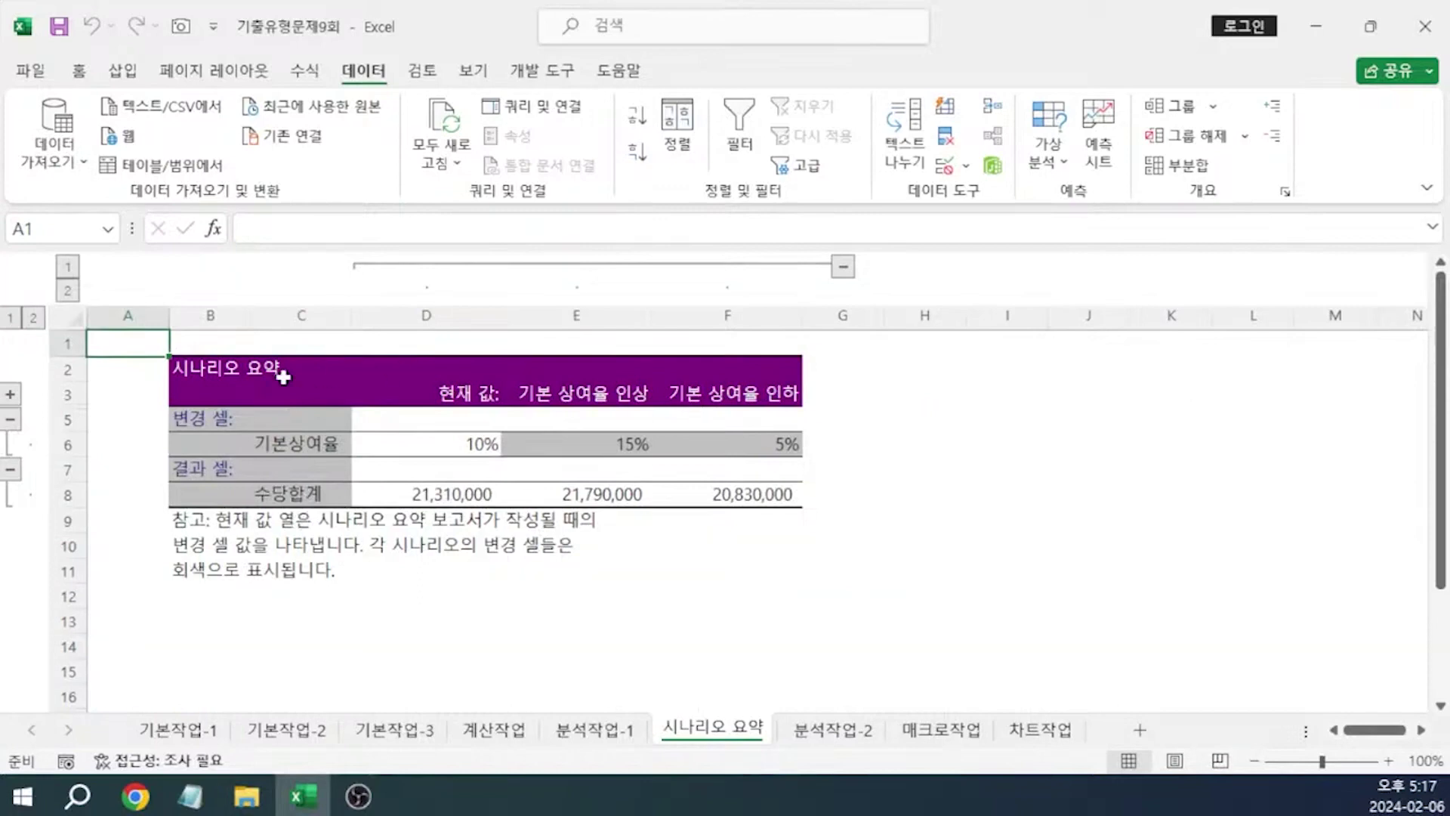
Check the scenario and macro tasks in Notepad, and return to Excel on the 매크로작업 sheet
mouse_move(212, 786)
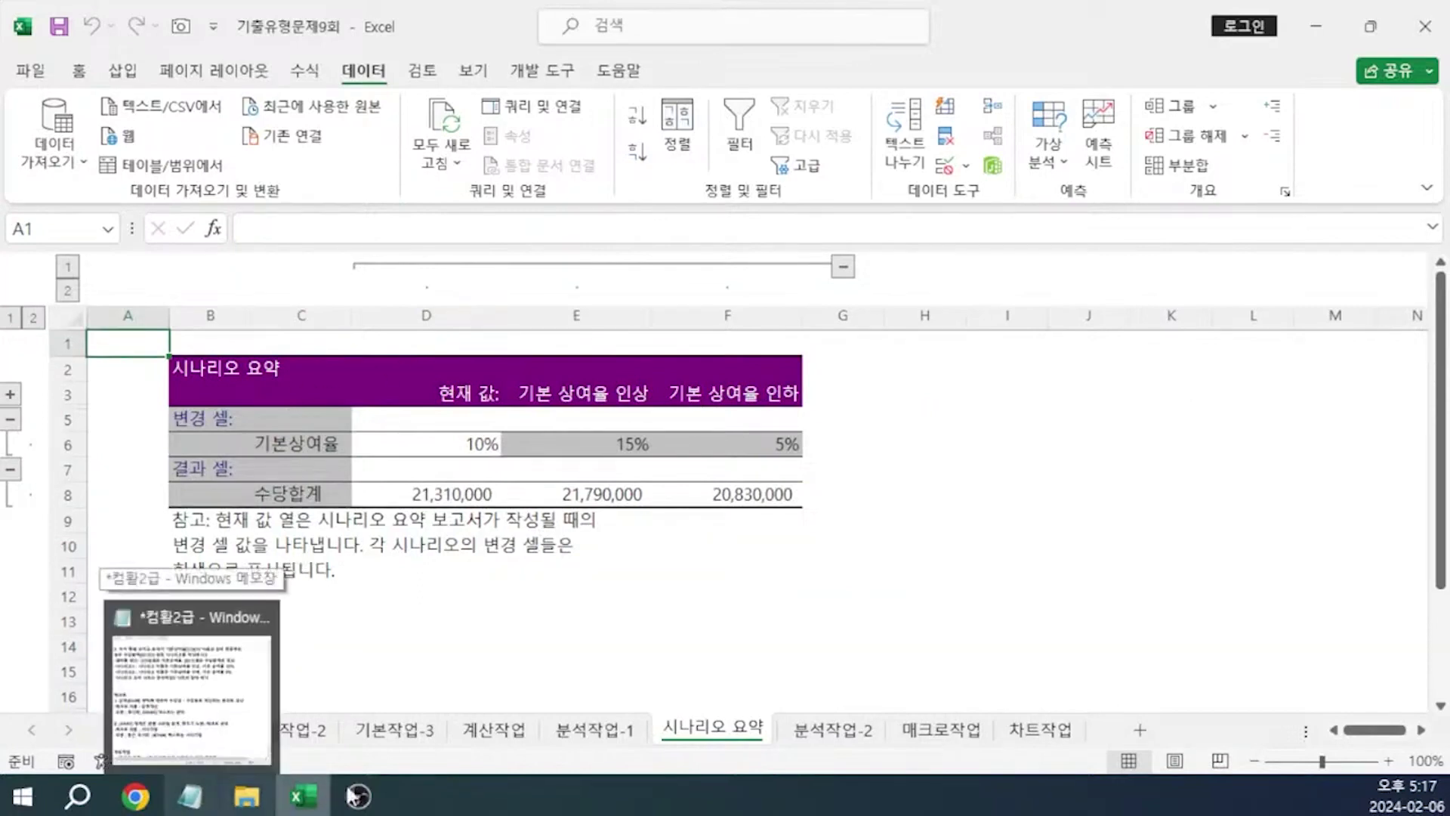
click(192, 694)
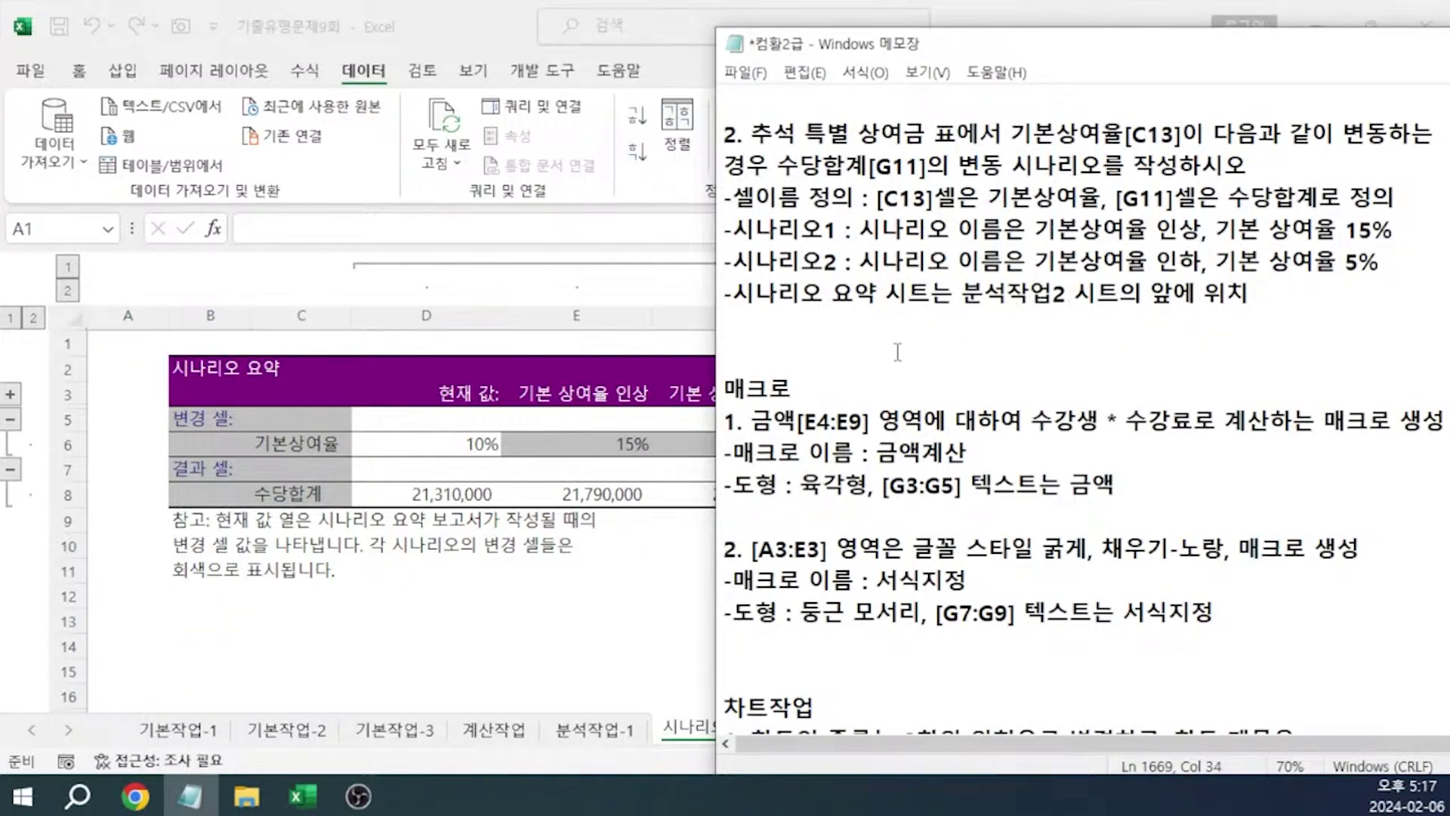
click(1054, 11)
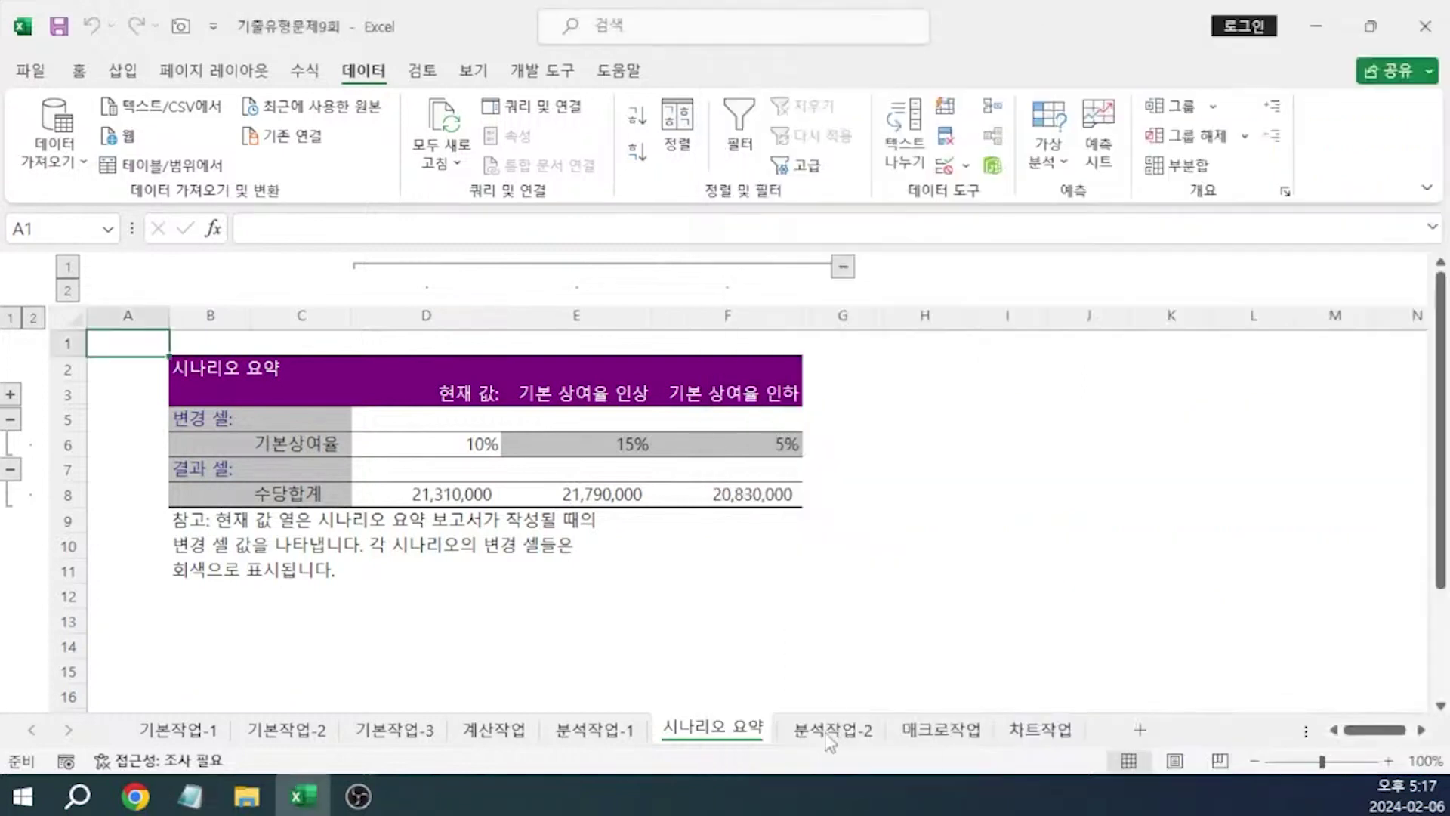
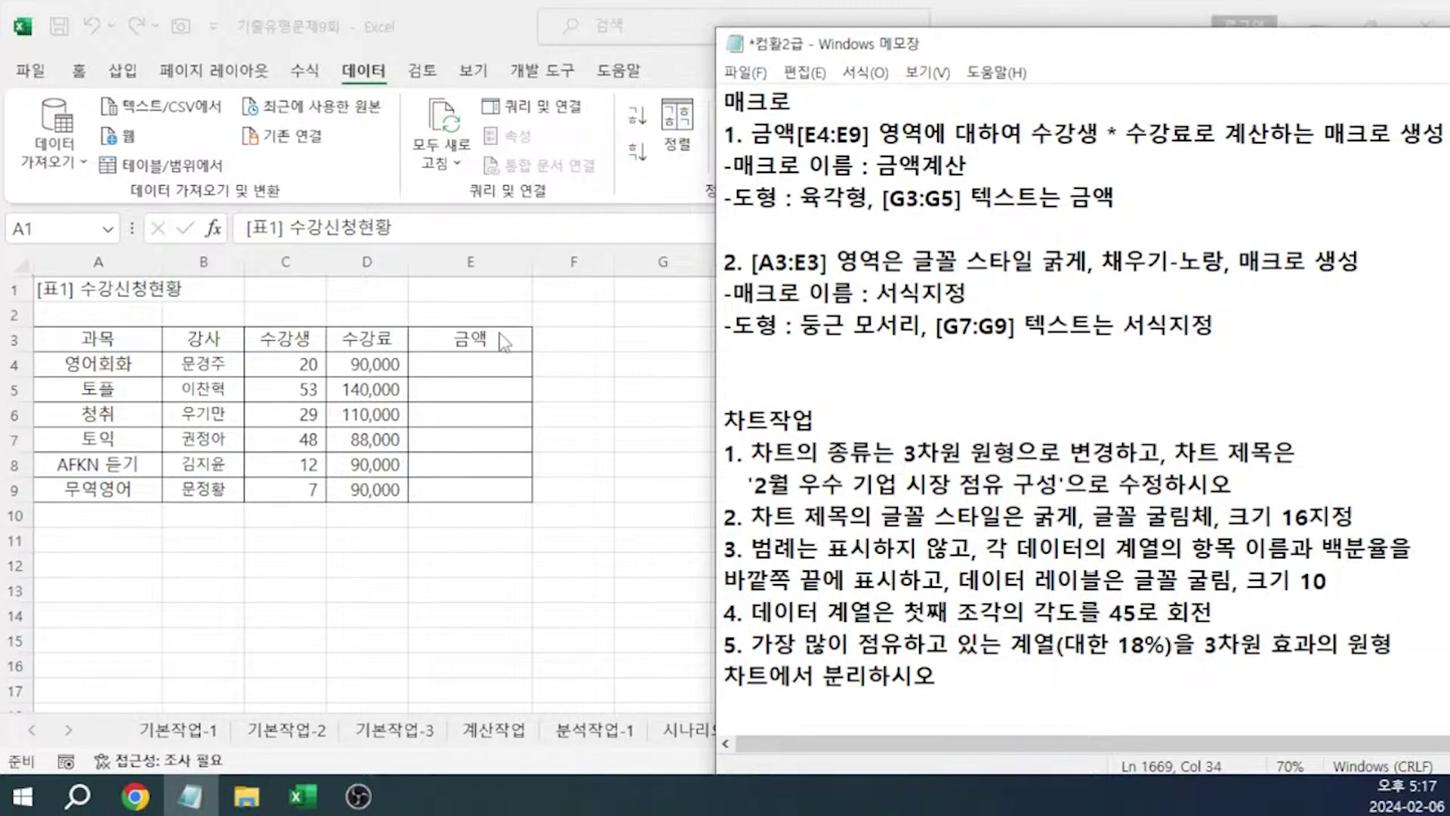
click(655, 408)
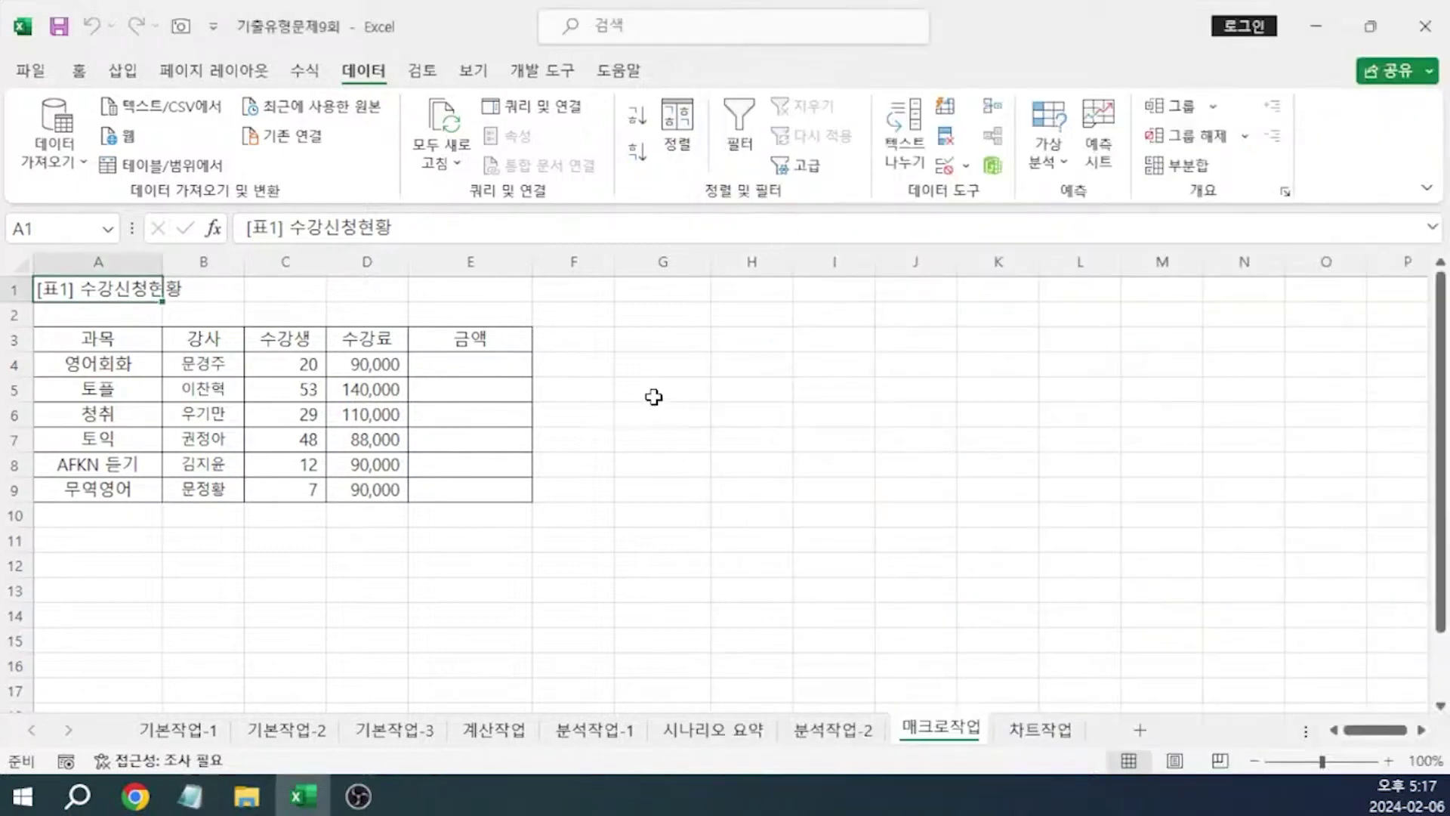
Start recording a new macro named 금액계산 in the current workbook
click(656, 387)
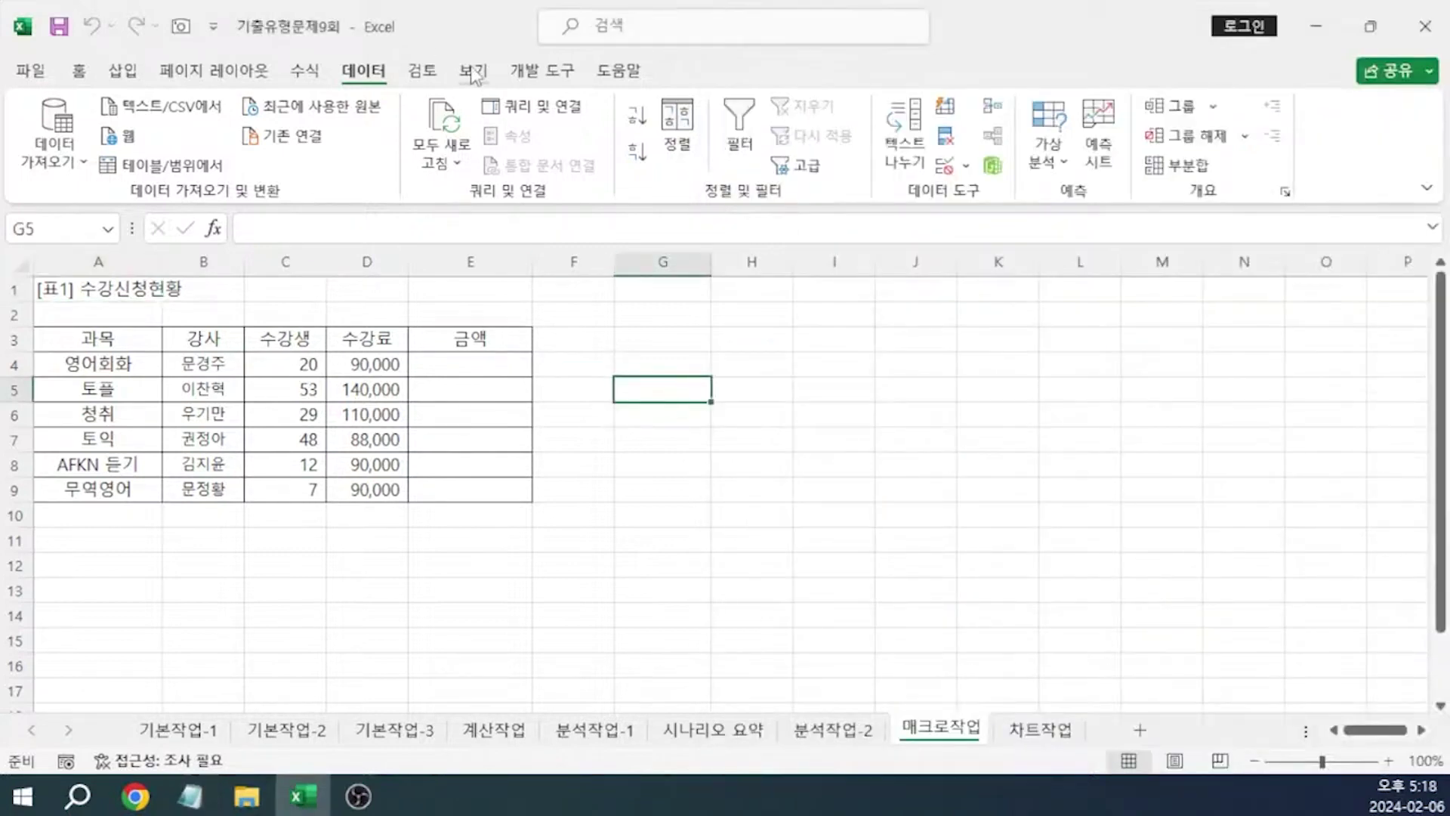
click(472, 71)
click(1238, 161)
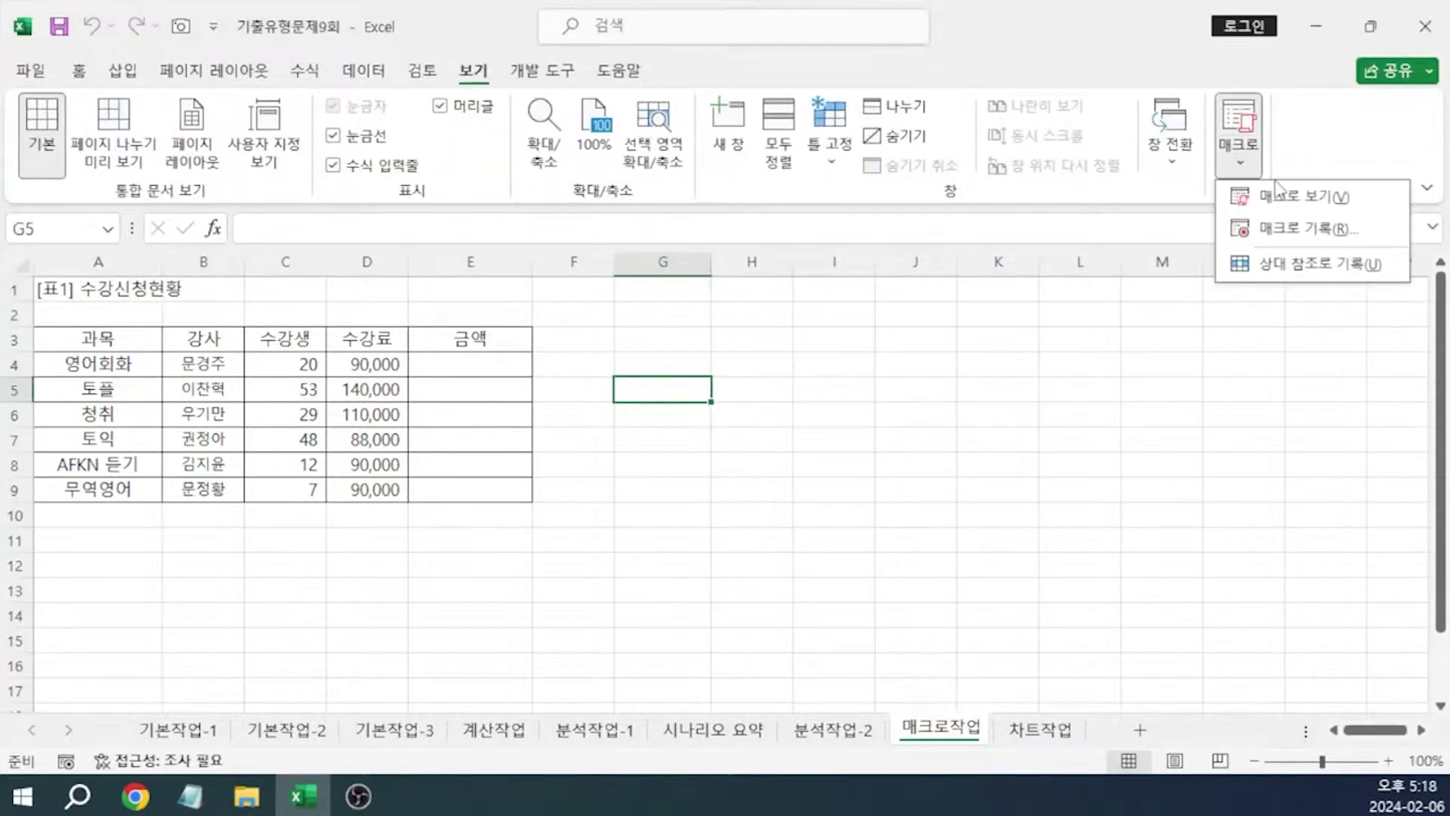
click(1302, 229)
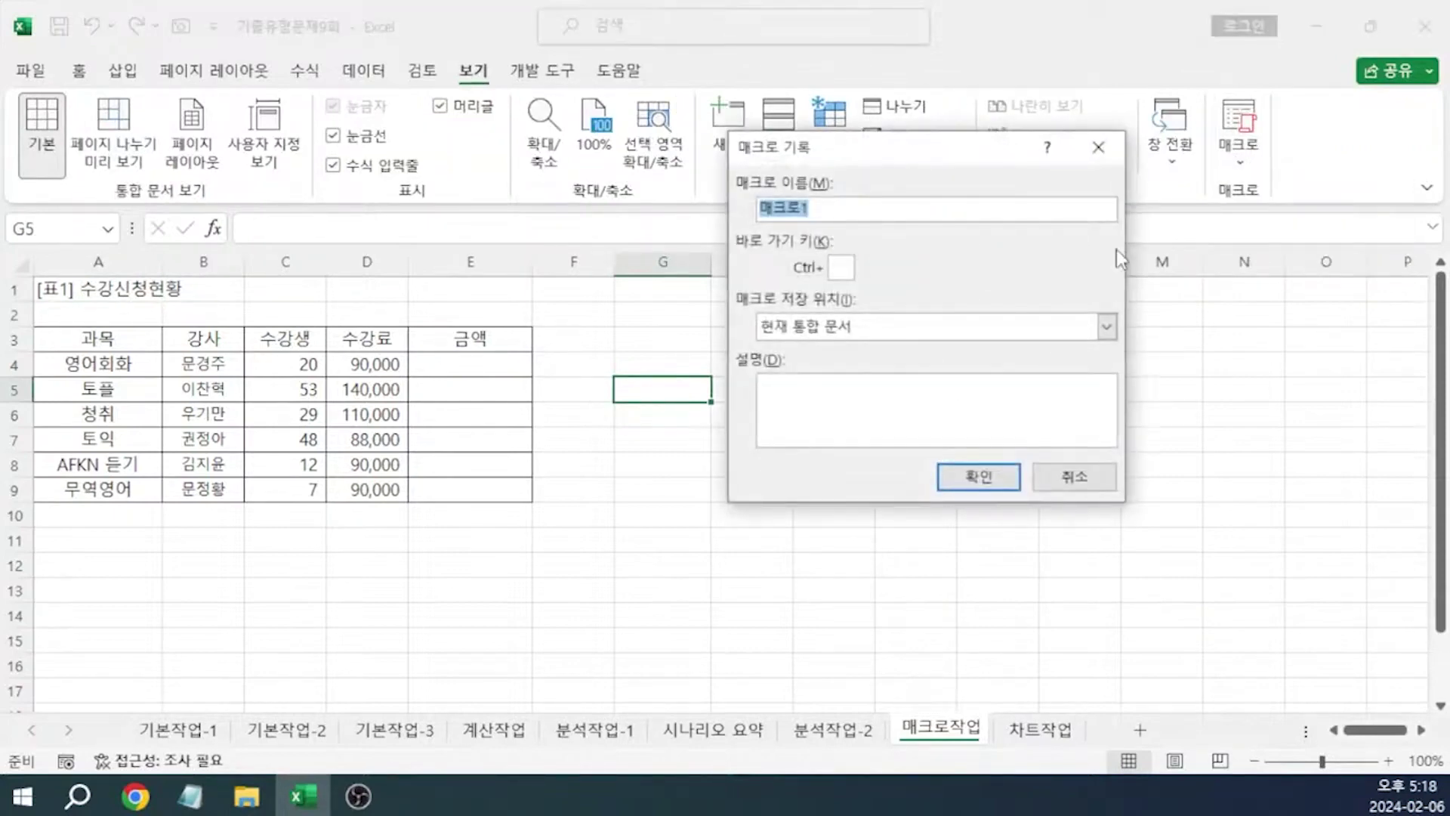
text(금액계산)
key(Return)
Enter the formula =C4*D4 in E4 to multiply 수강생 by 수강료
click(486, 369)
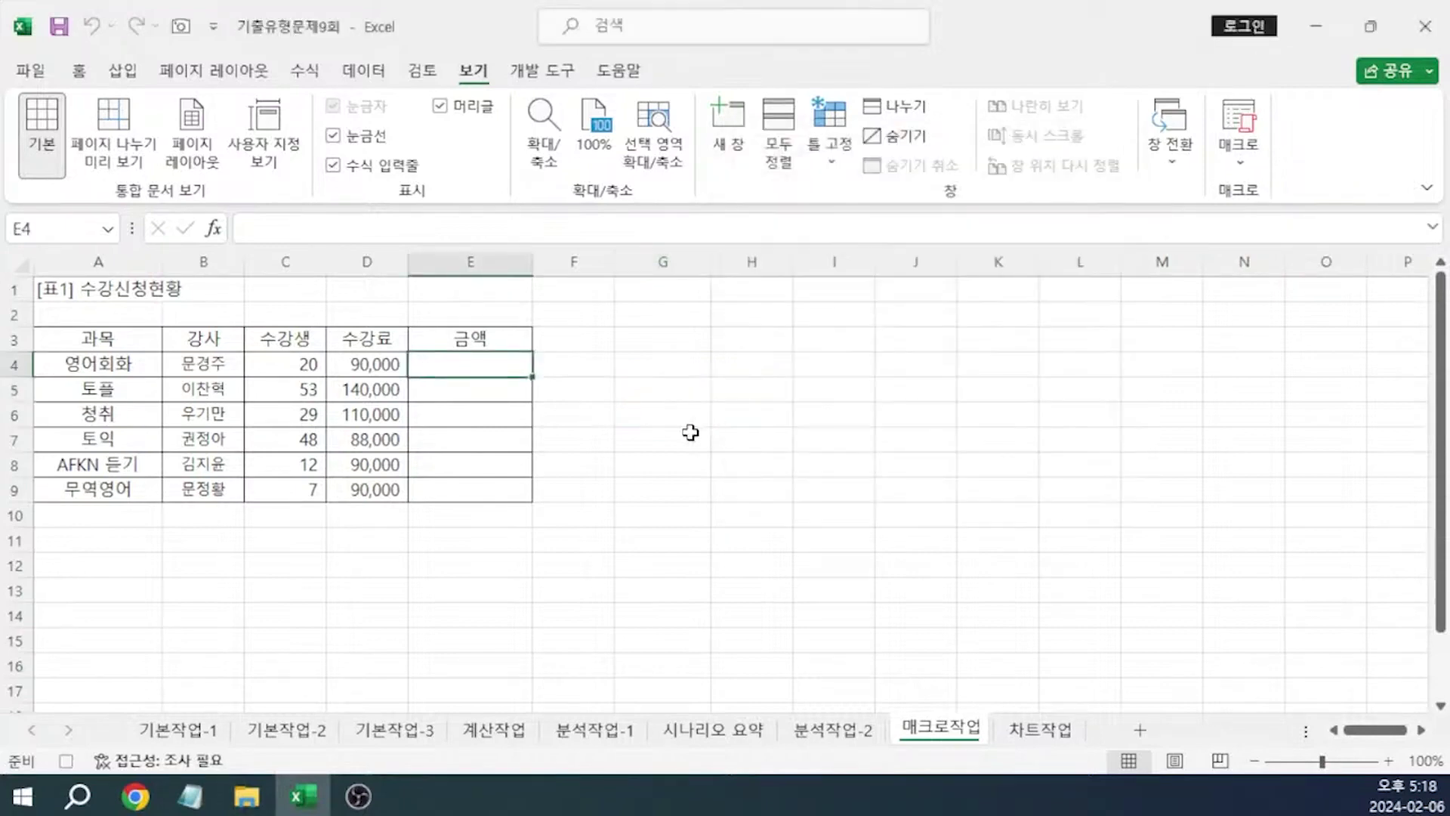
text(=)
click(307, 366)
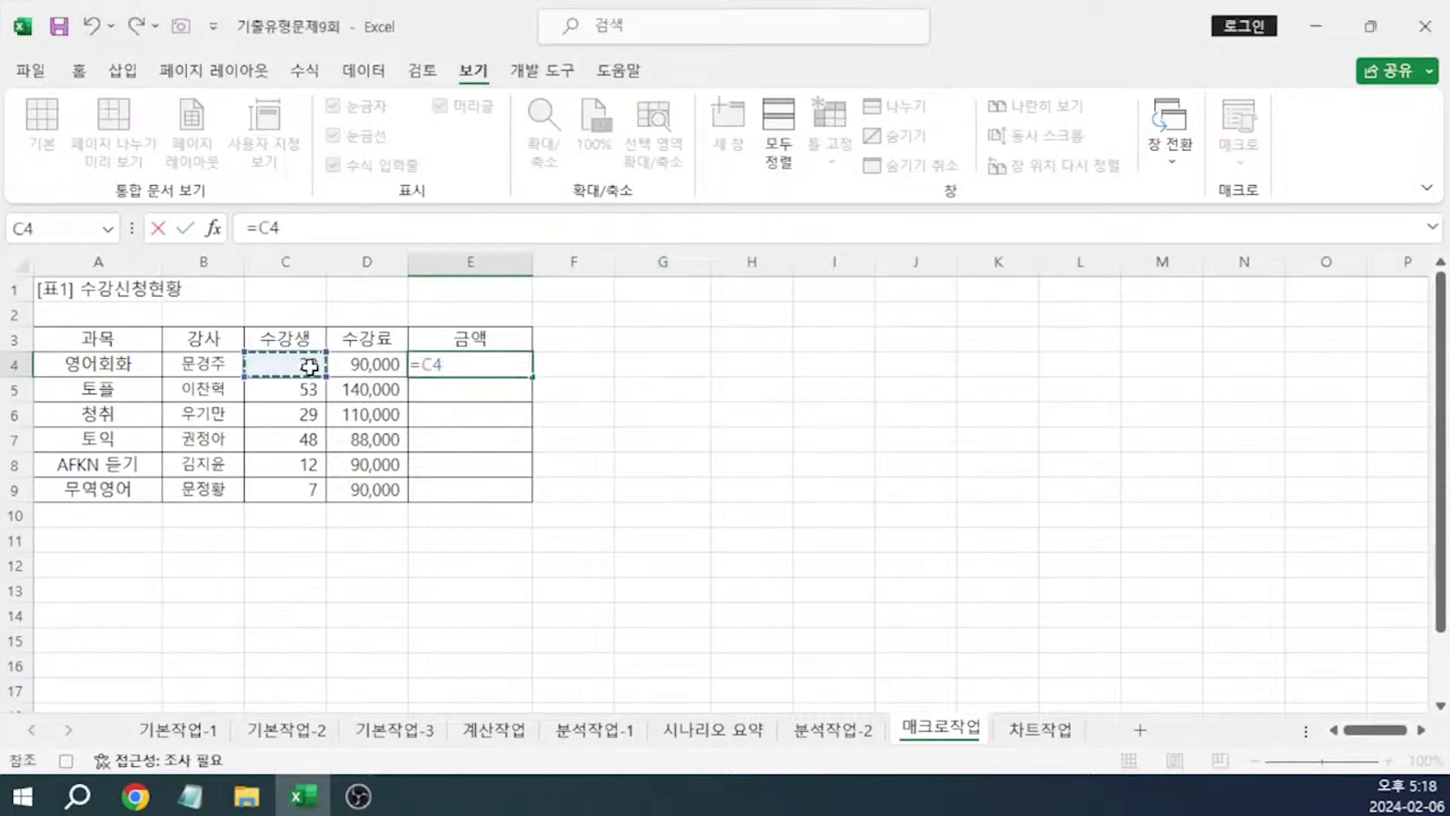
text(*)
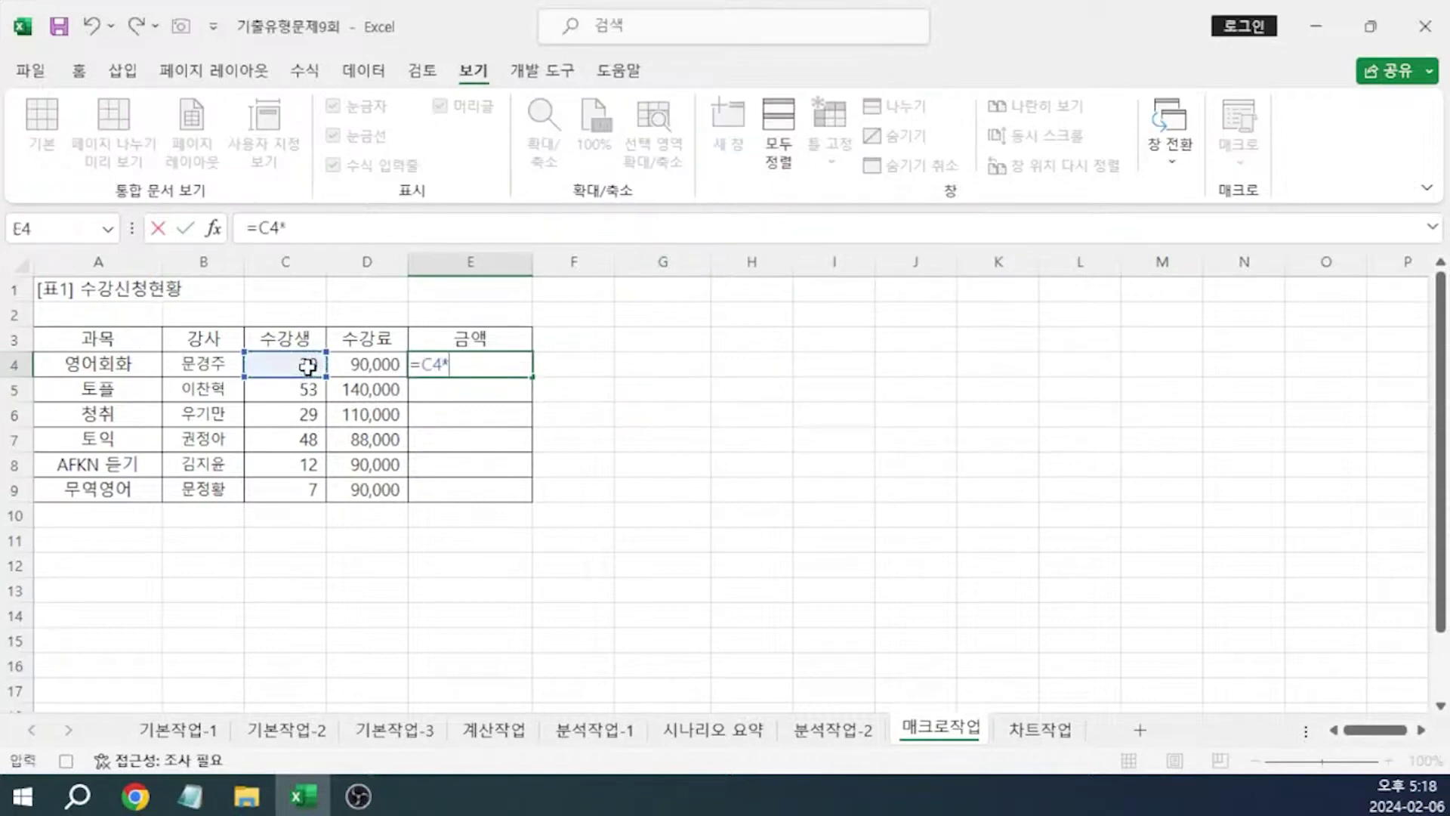
click(347, 366)
key(Return)
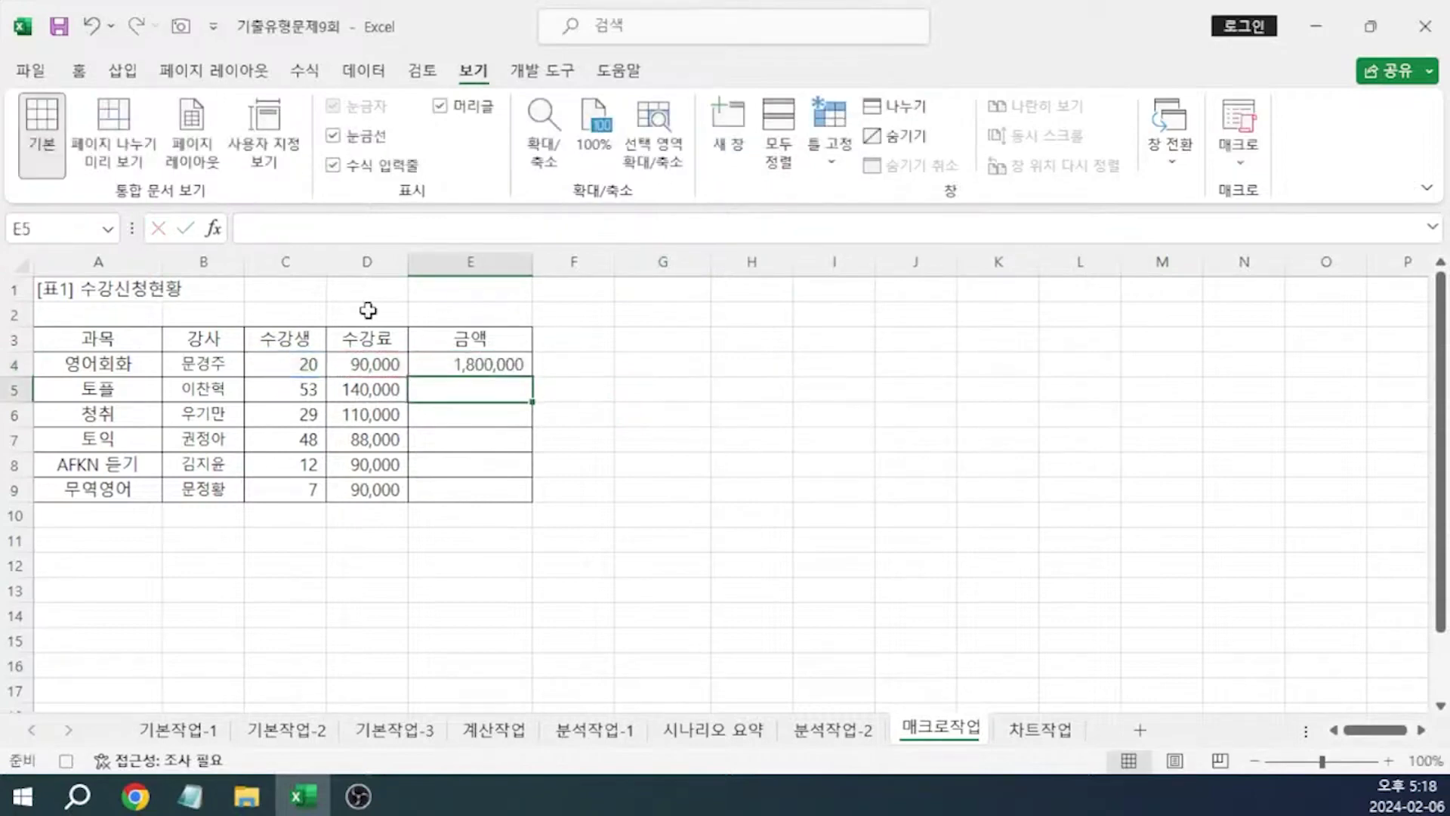
Fill the E4 formula down through E9 and stop recording the macro
click(436, 360)
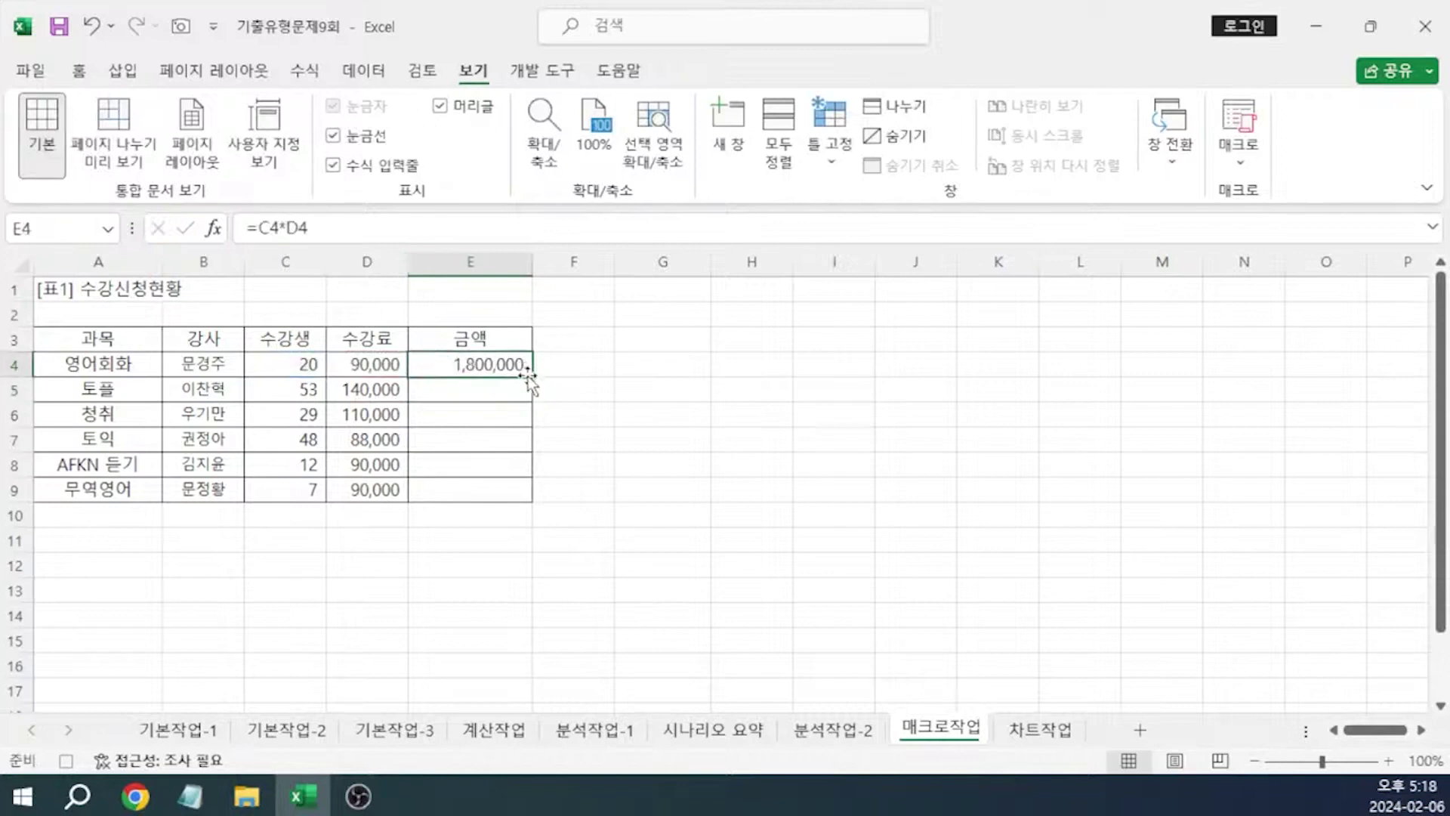
drag(531, 375, 513, 493)
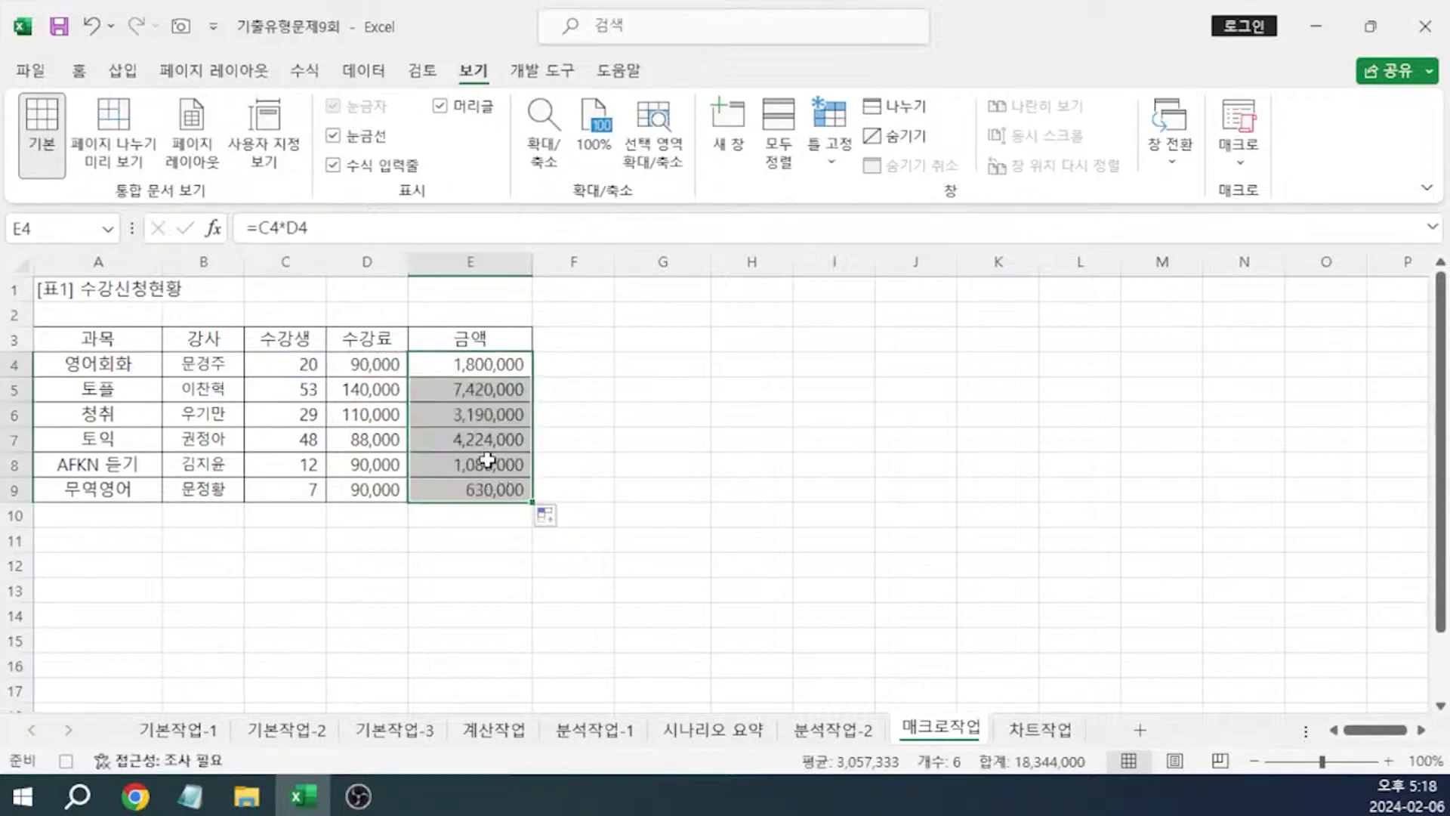
click(685, 391)
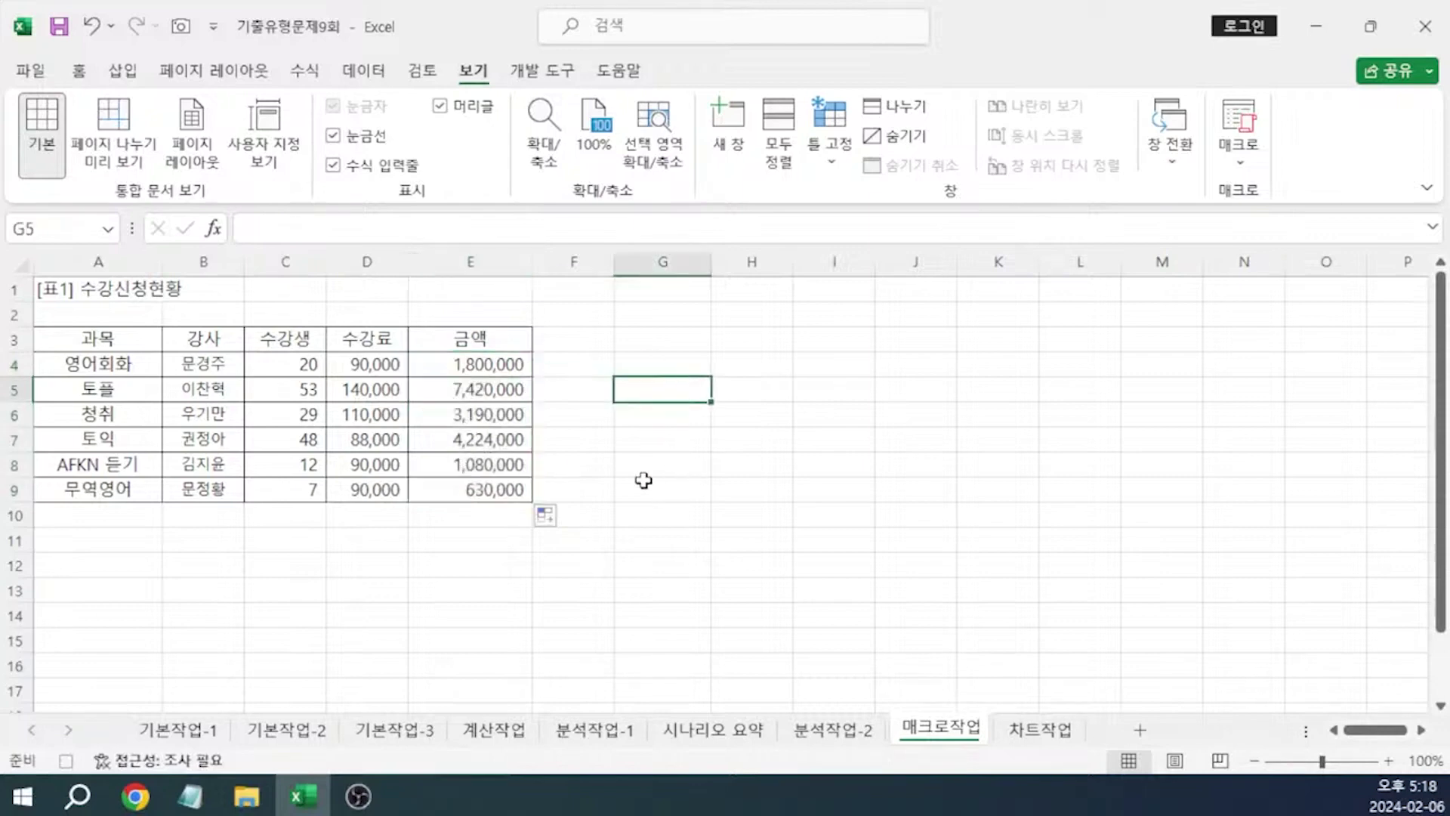
click(66, 760)
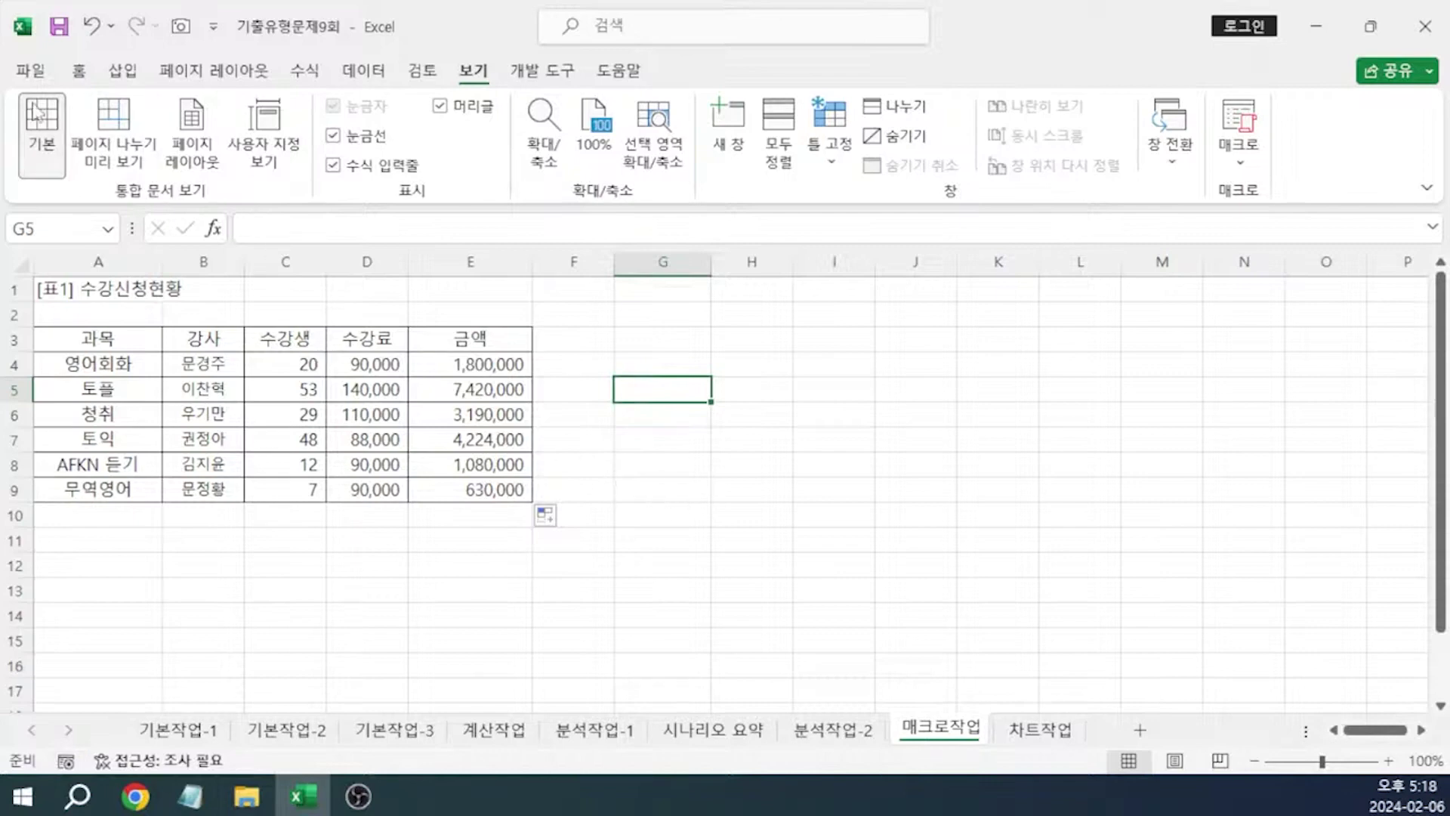
Draw a hexagon (육각형) covering G3:G5 and check its alignment against rows 3 to 5
click(123, 70)
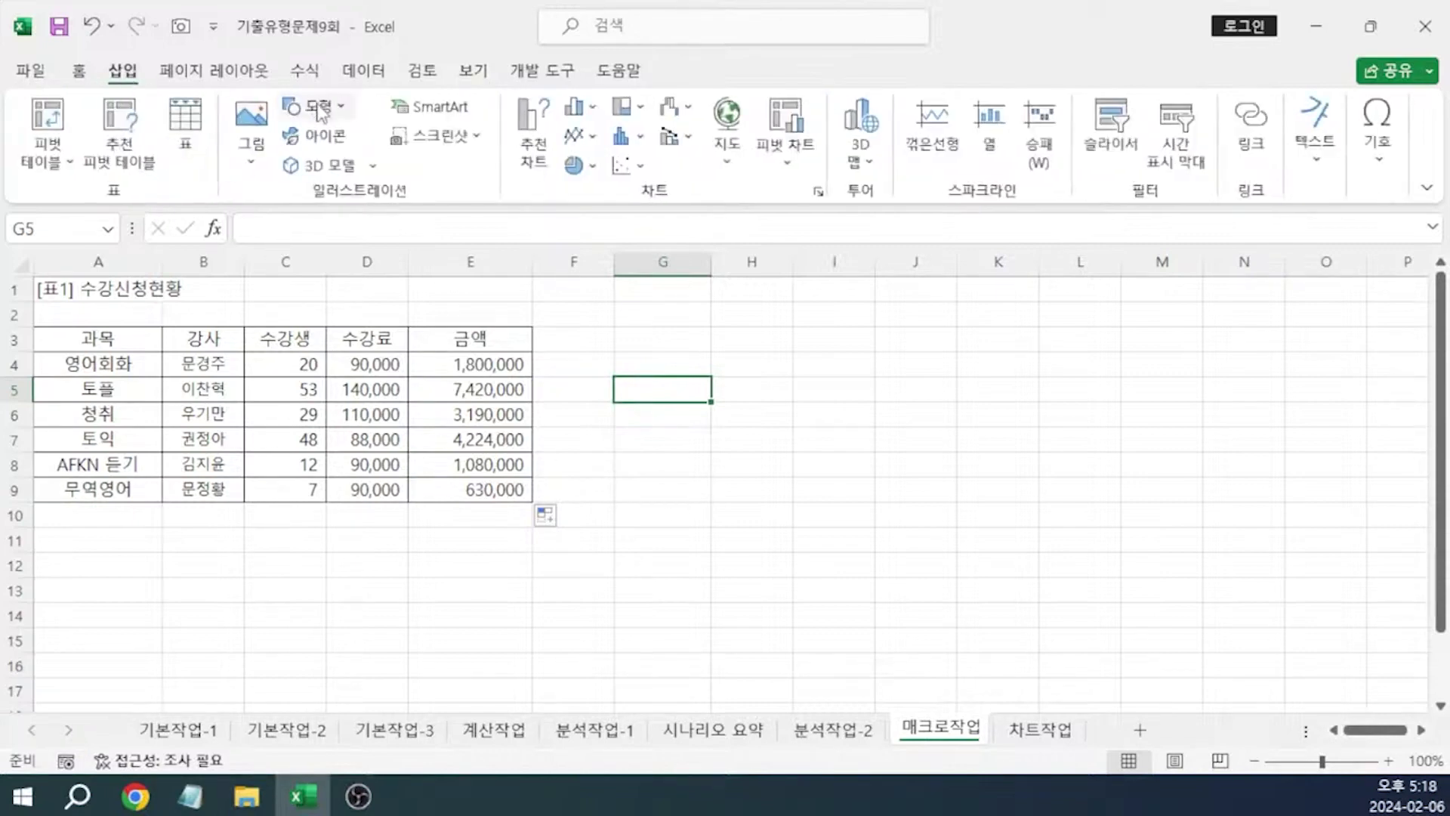
click(318, 108)
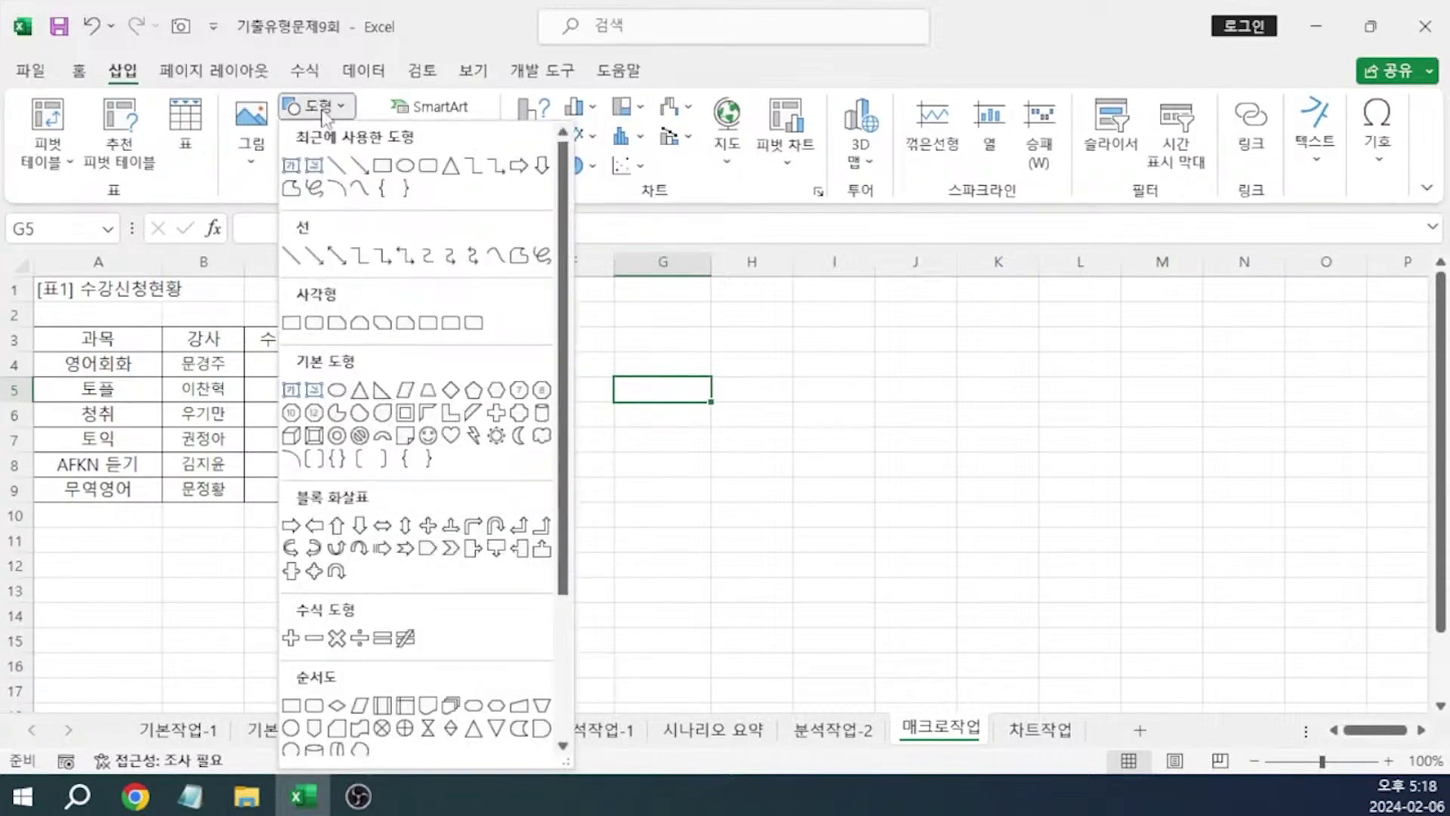
click(495, 390)
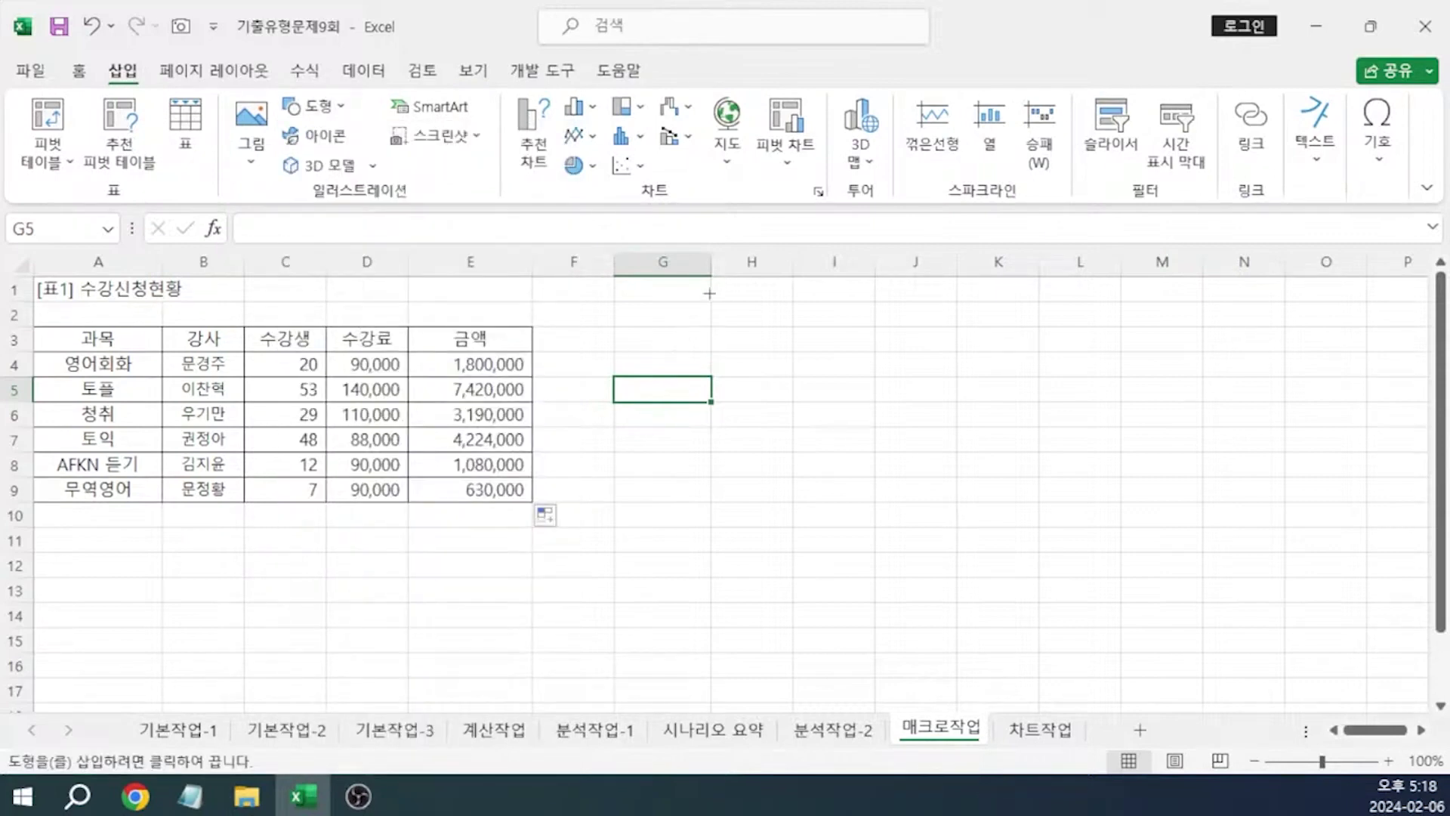
drag(613, 326, 711, 401)
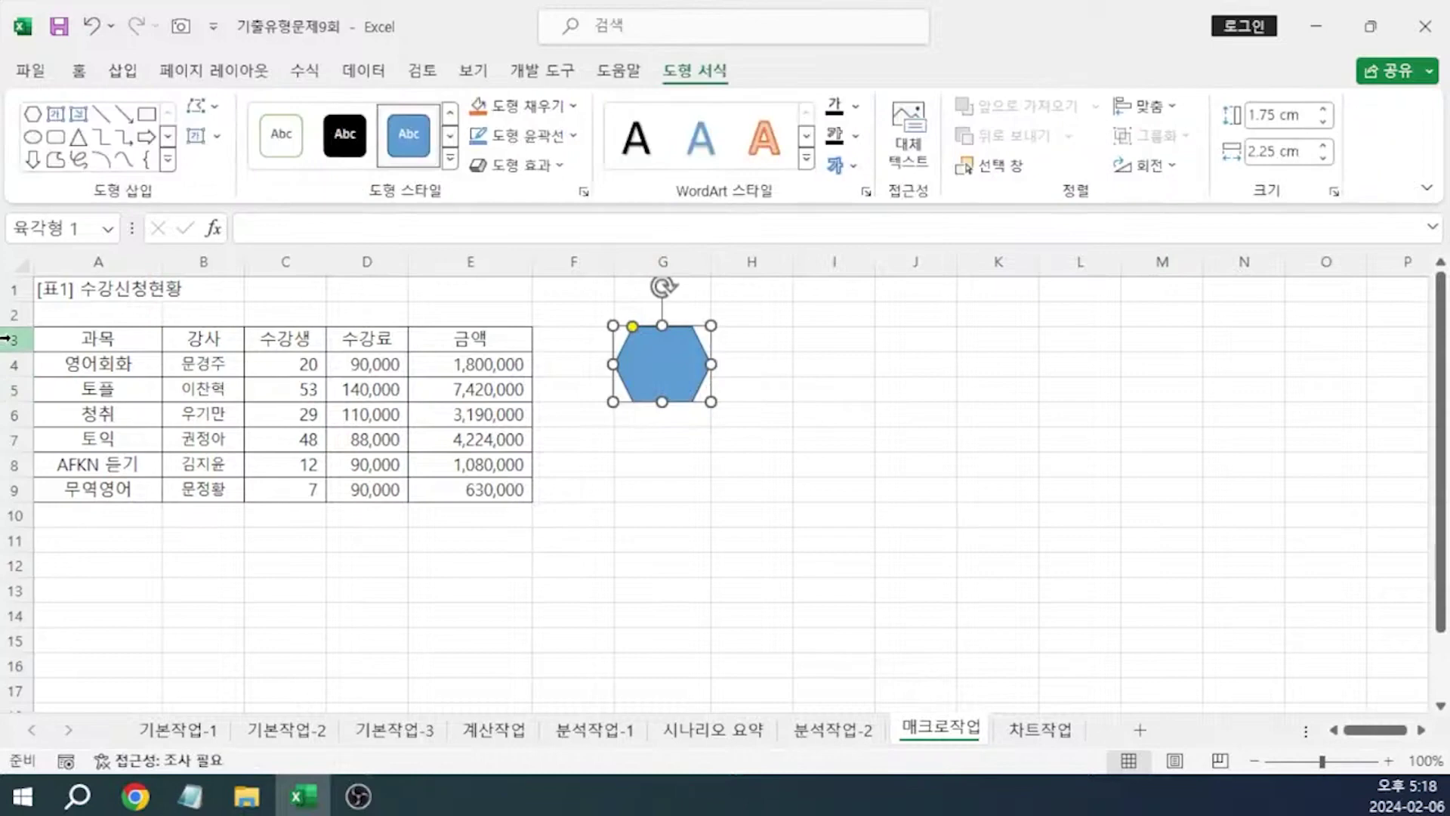
drag(8, 339, 6, 380)
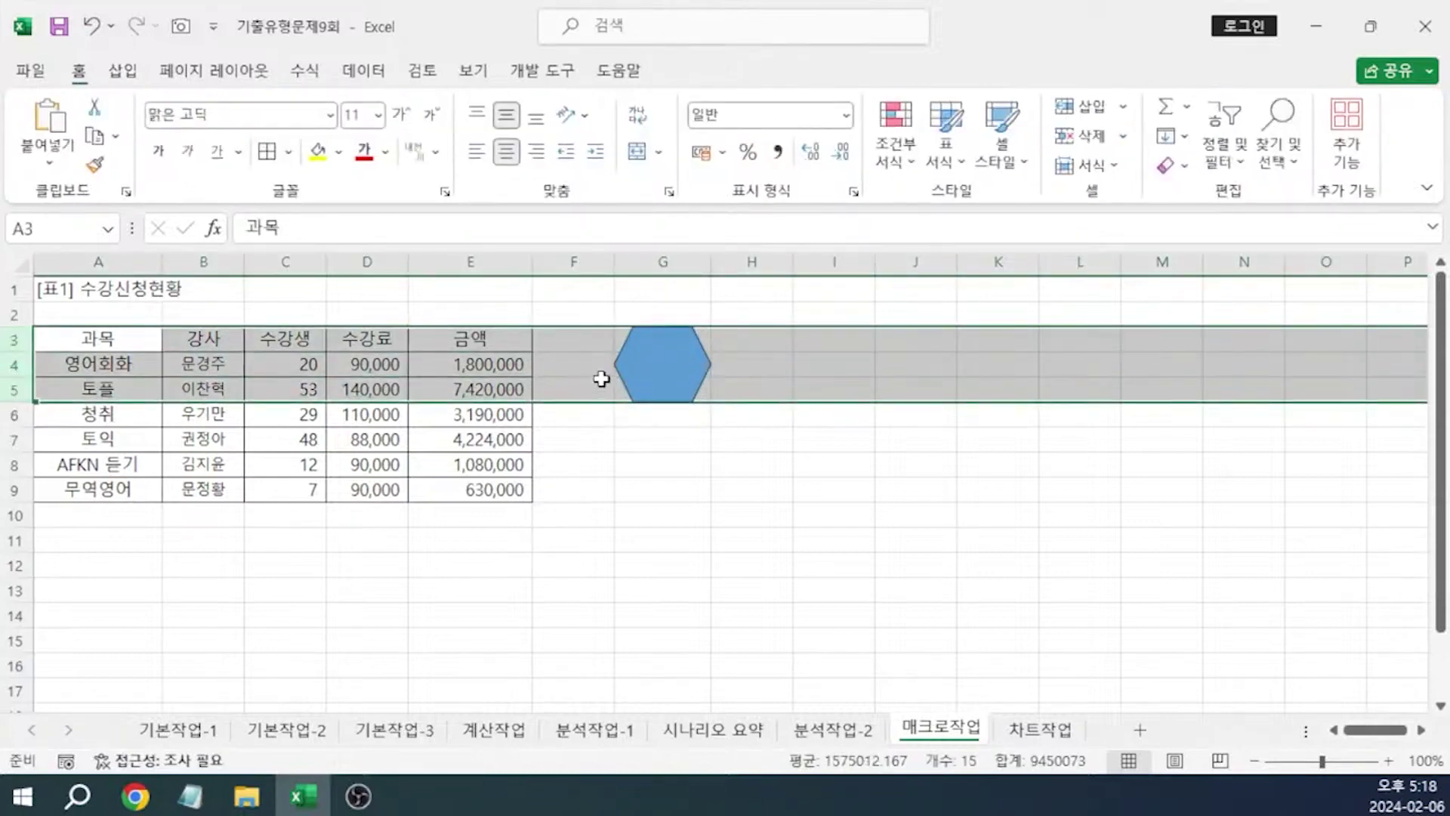
Label the hexagon 금액 and assign the 금액계산 macro to it
click(633, 378)
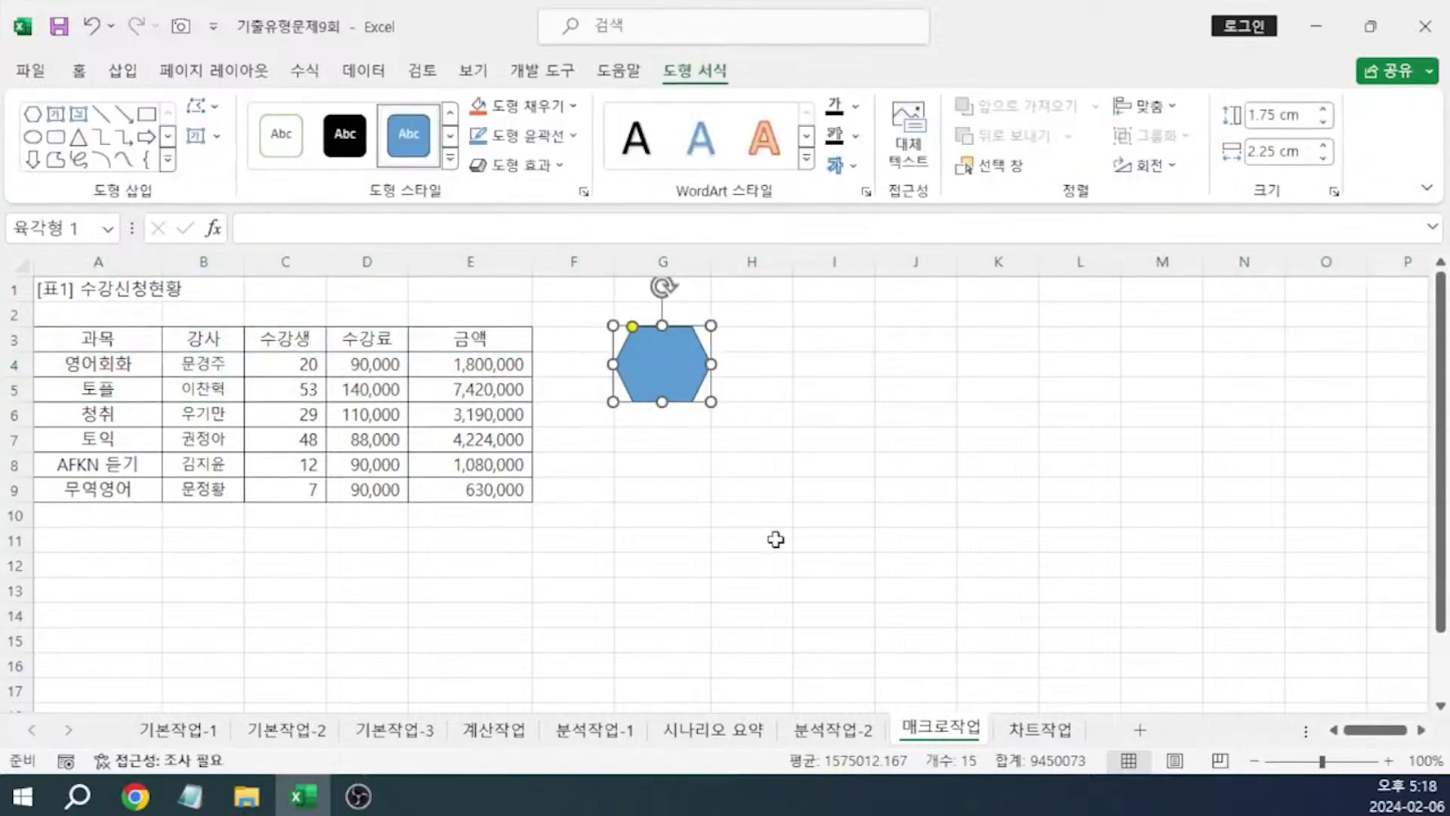
text(금액)
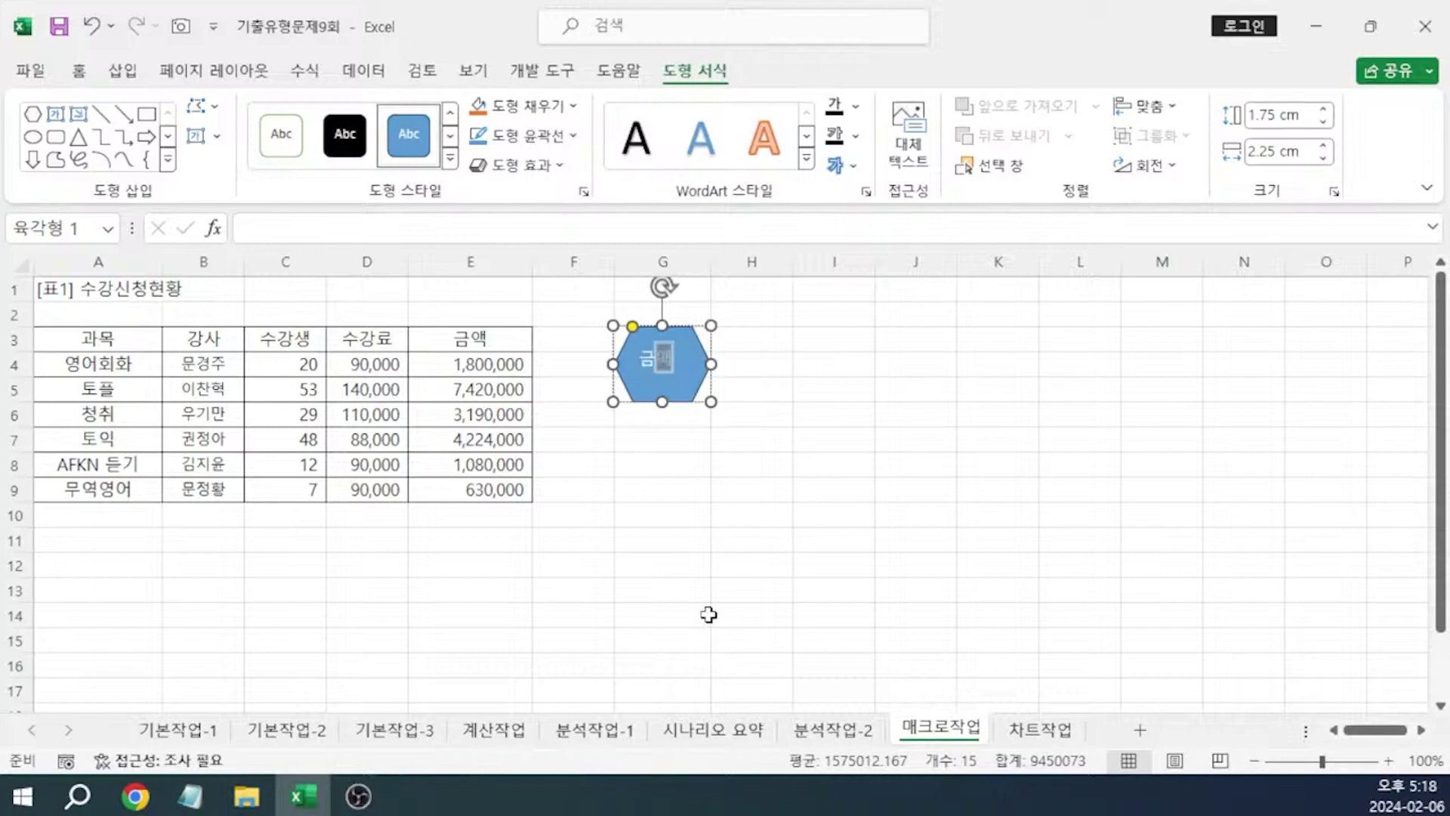
right_click(689, 389)
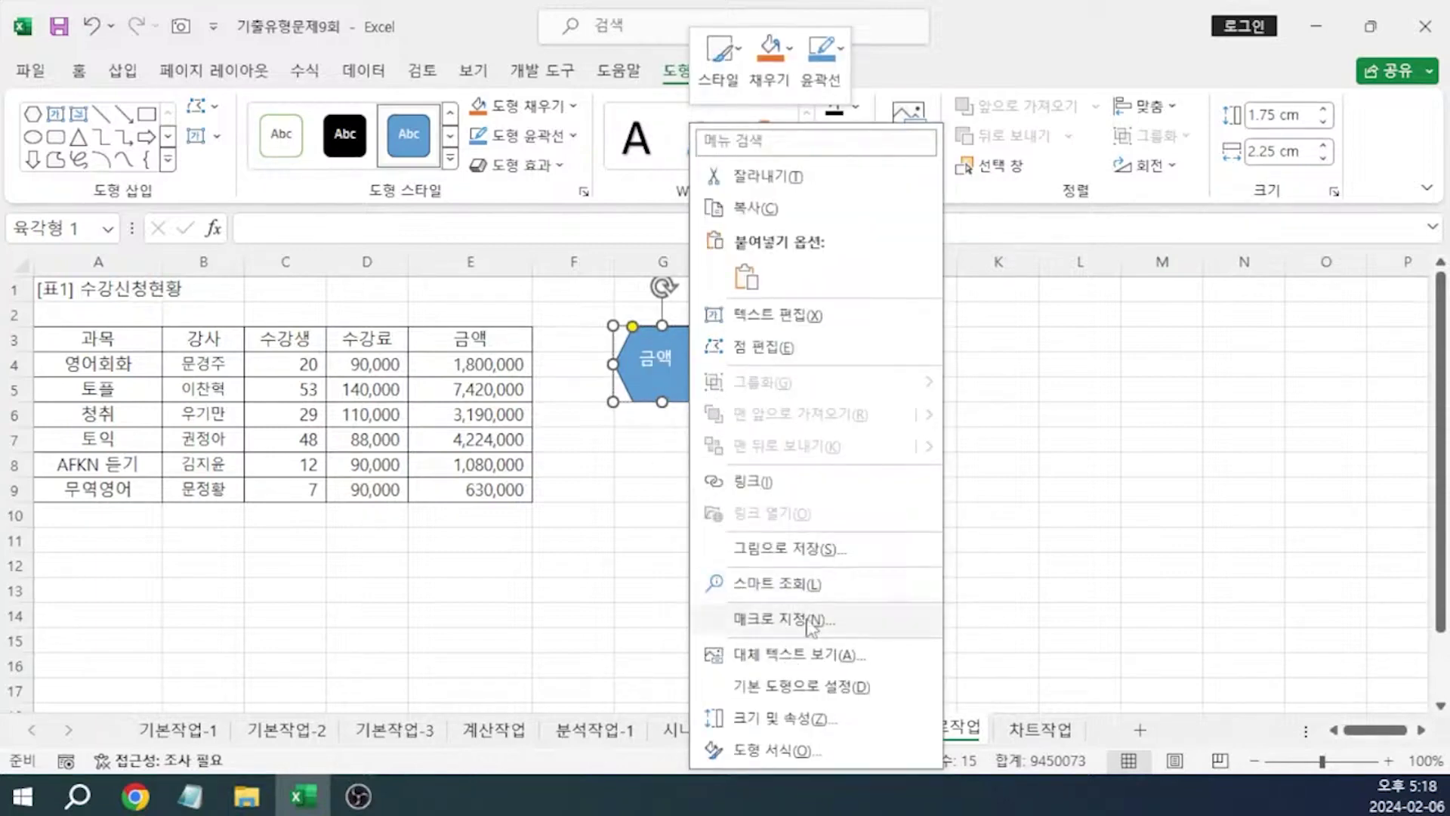
click(785, 619)
click(619, 399)
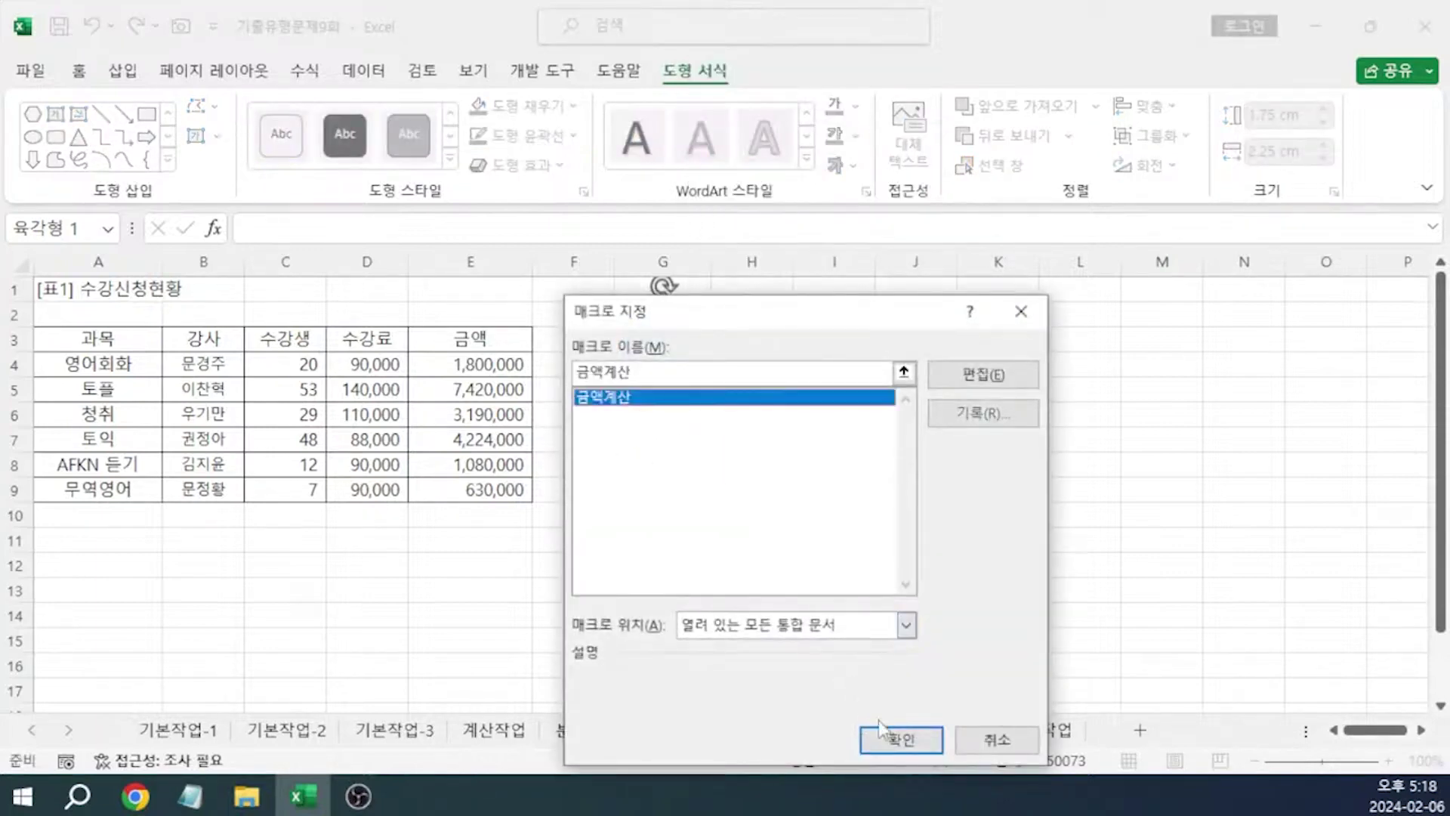
click(900, 739)
click(784, 515)
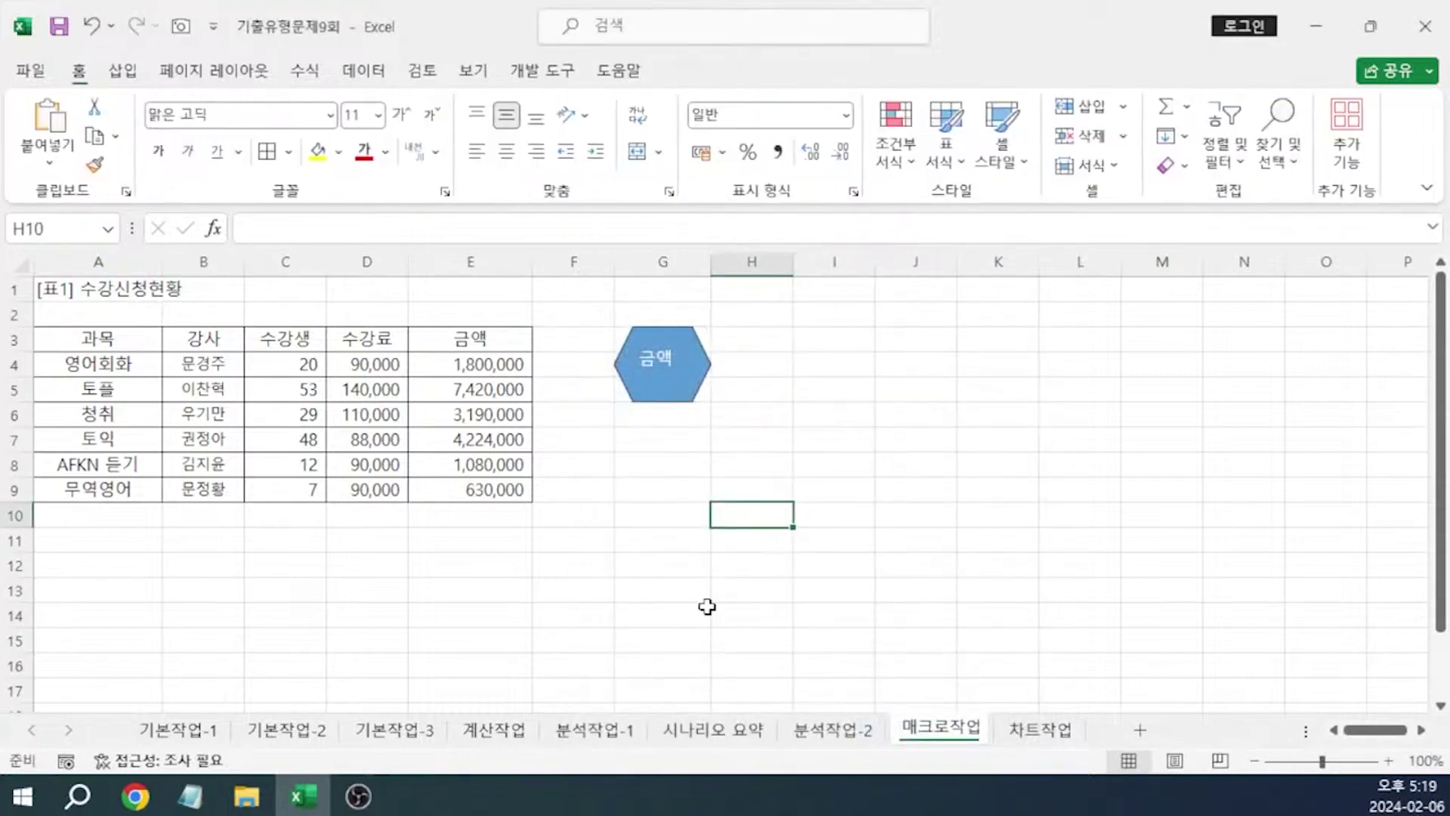
Check the second macro task in Notepad, then return to Excel and start recording a macro named 서식지정
click(190, 796)
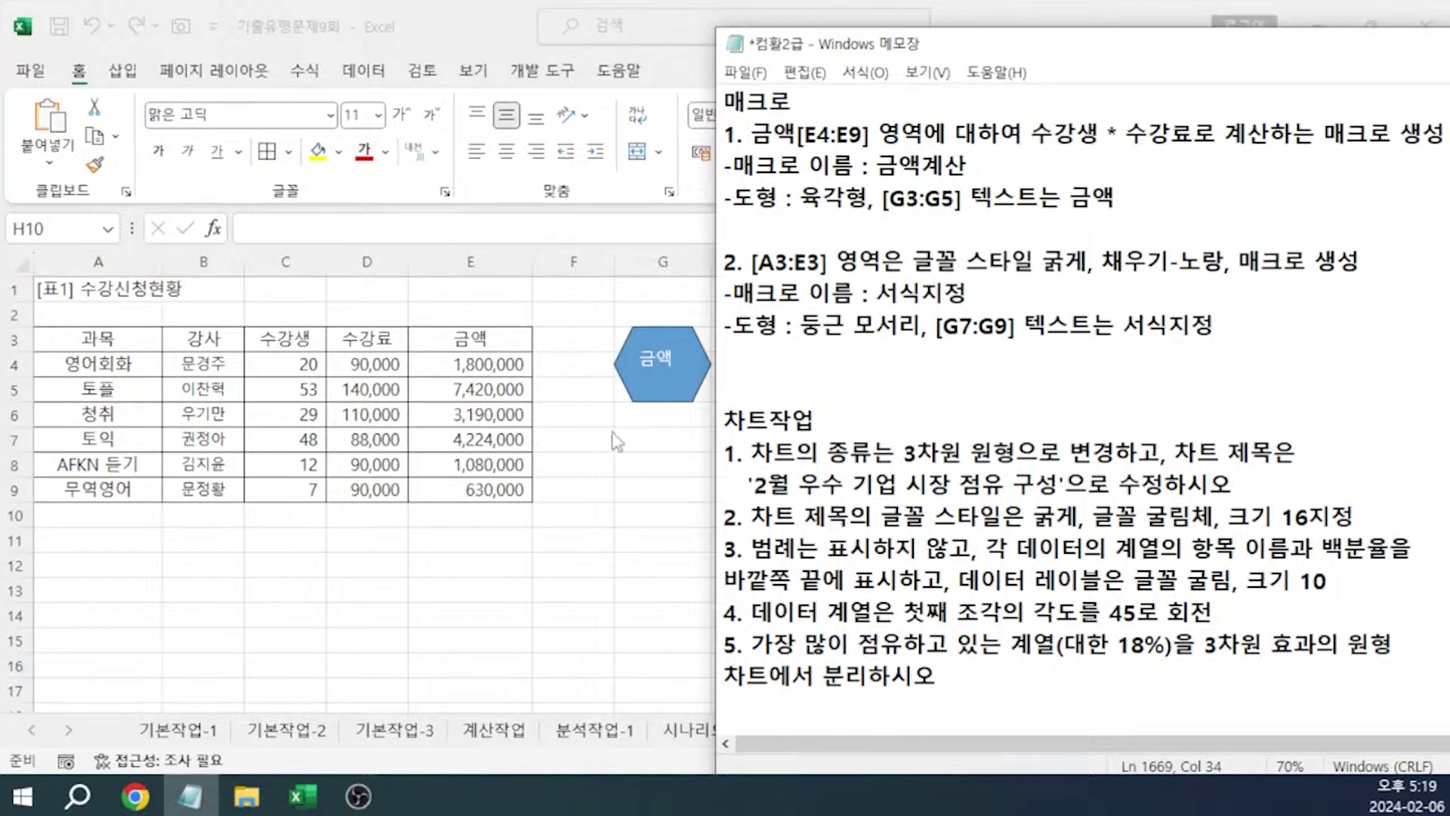
key(alt+Tab)
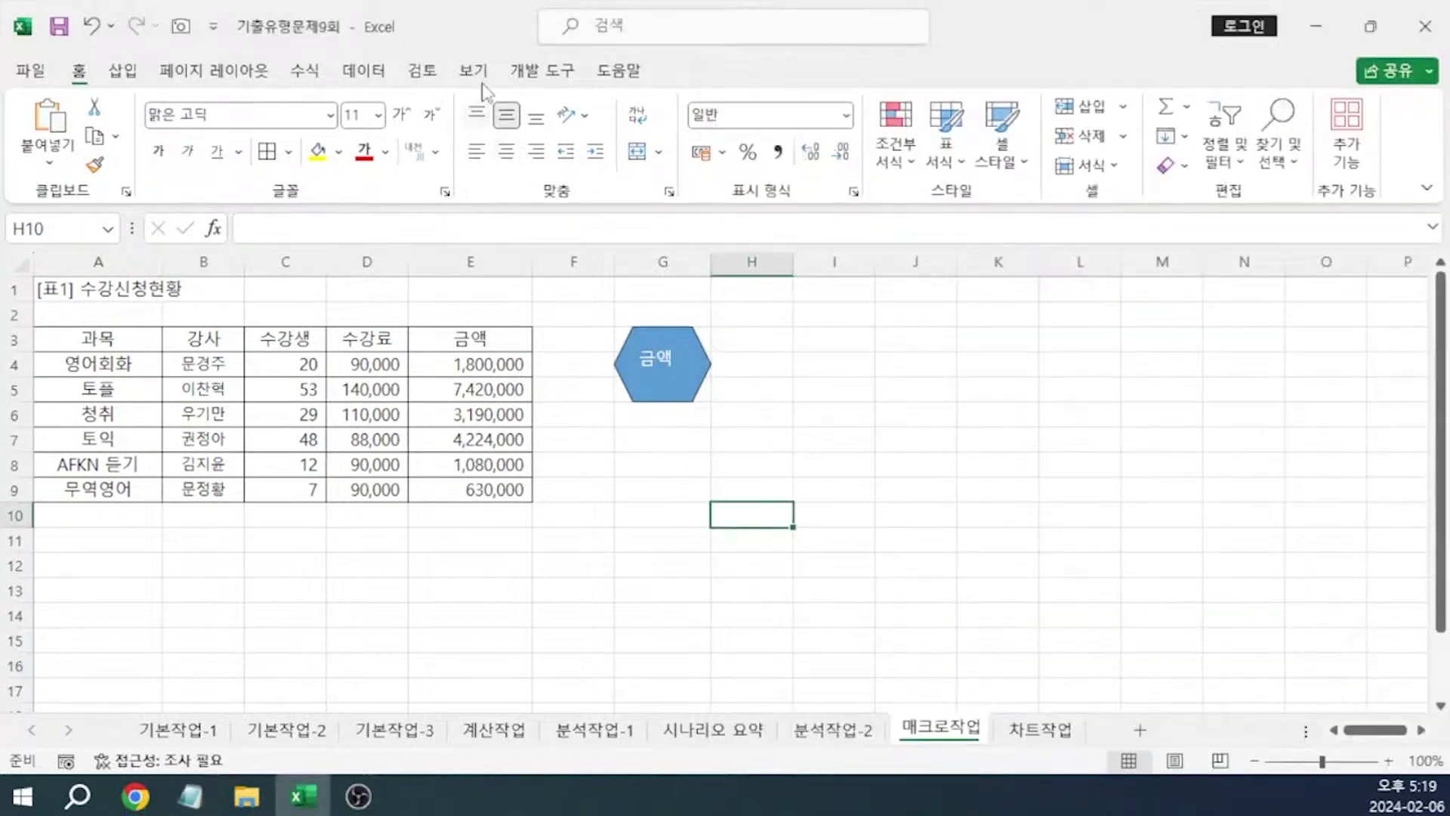
click(565, 71)
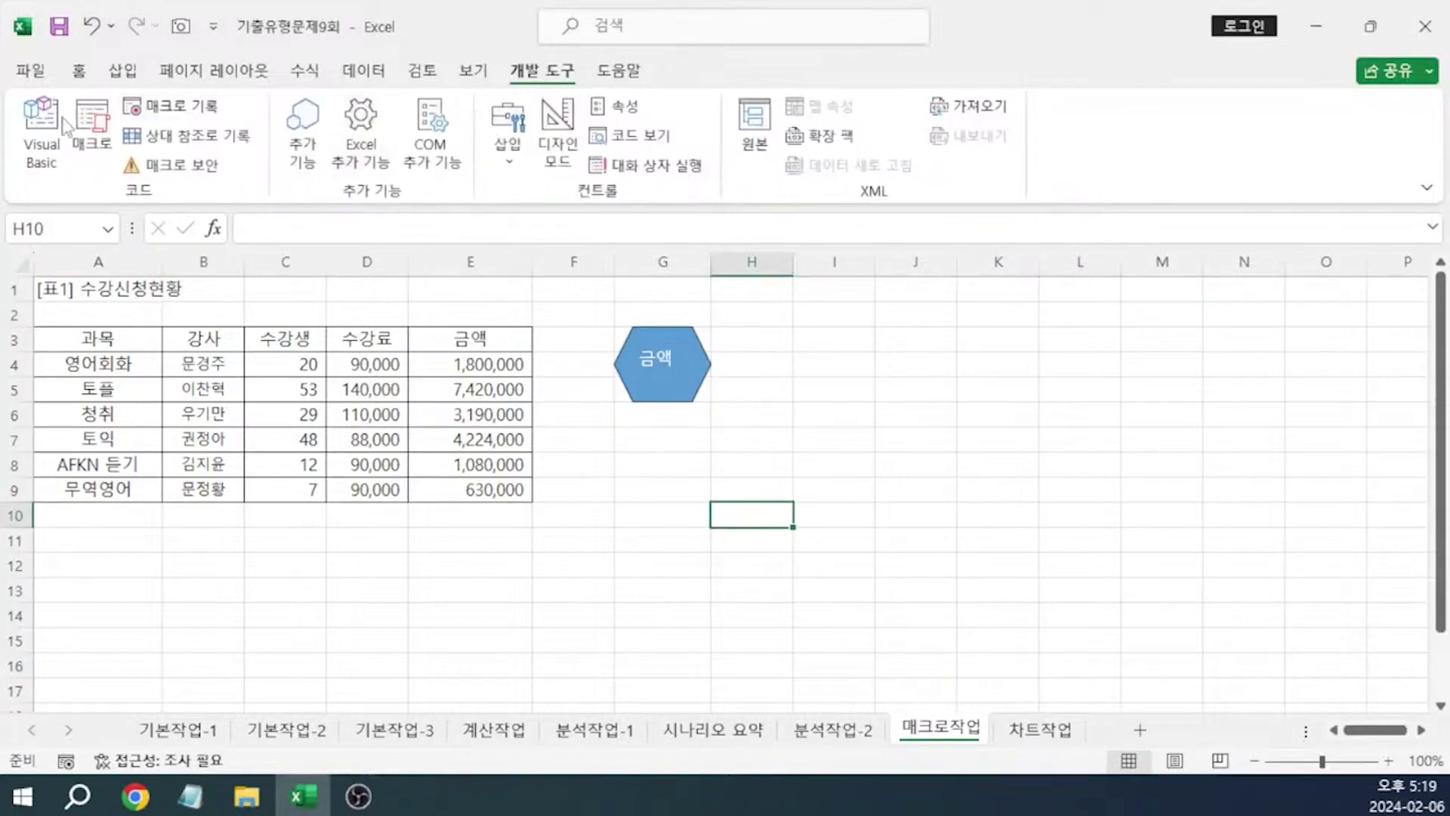
click(219, 107)
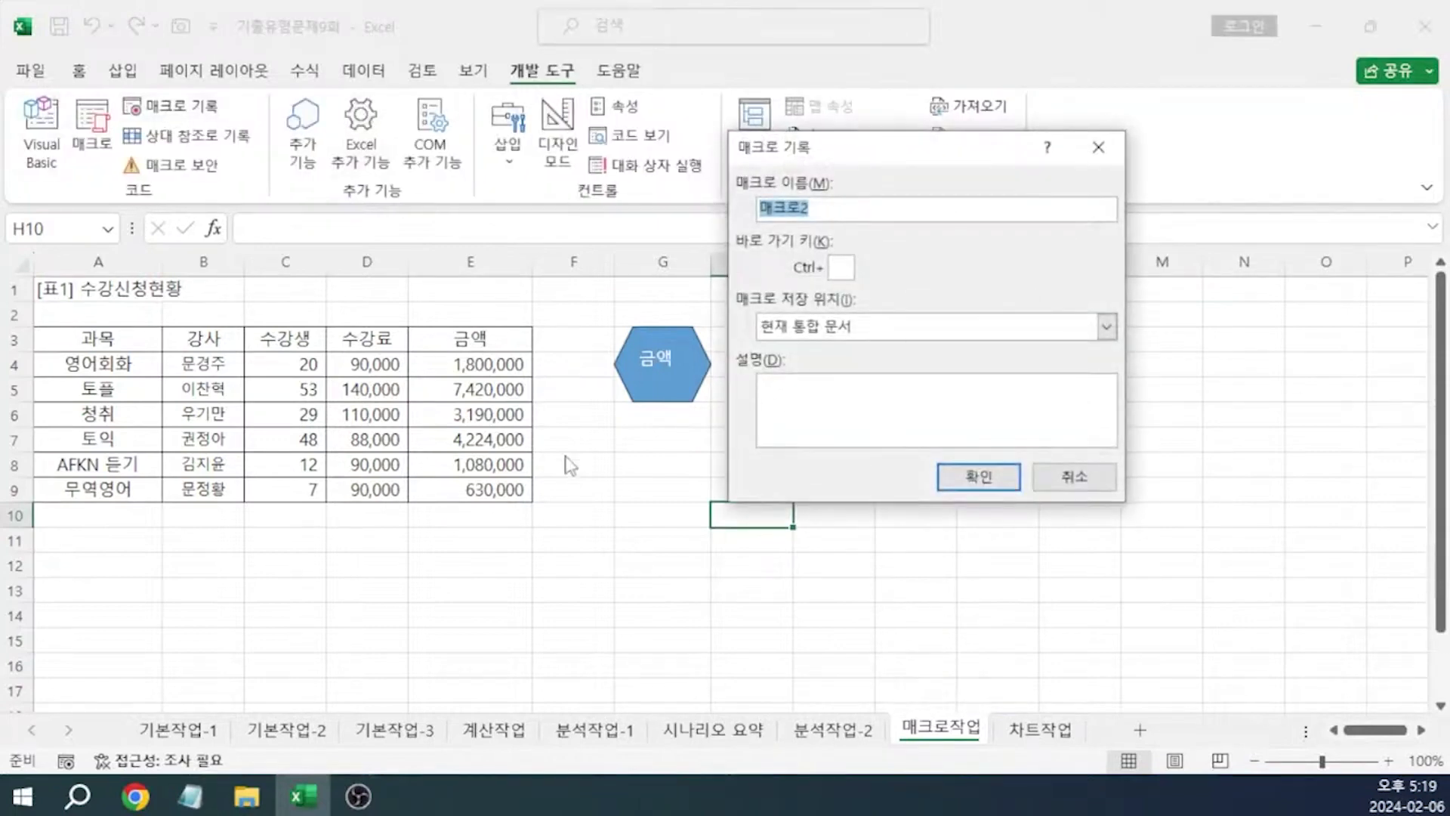
text(서식지정)
key(Return)
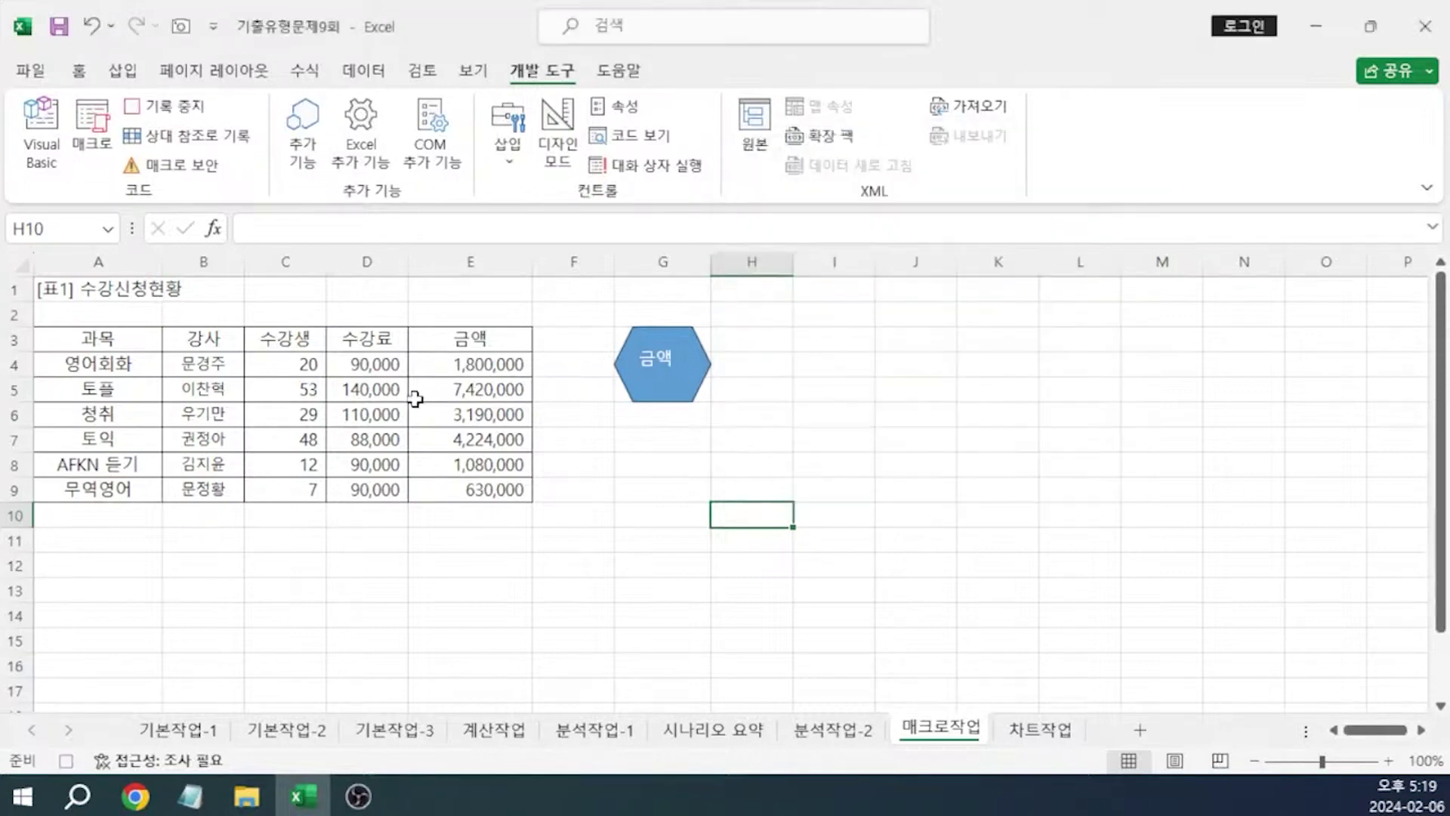
Make the header cells A3:E3 bold with a yellow fill and stop recording the macro
click(98, 341)
drag(98, 340, 468, 344)
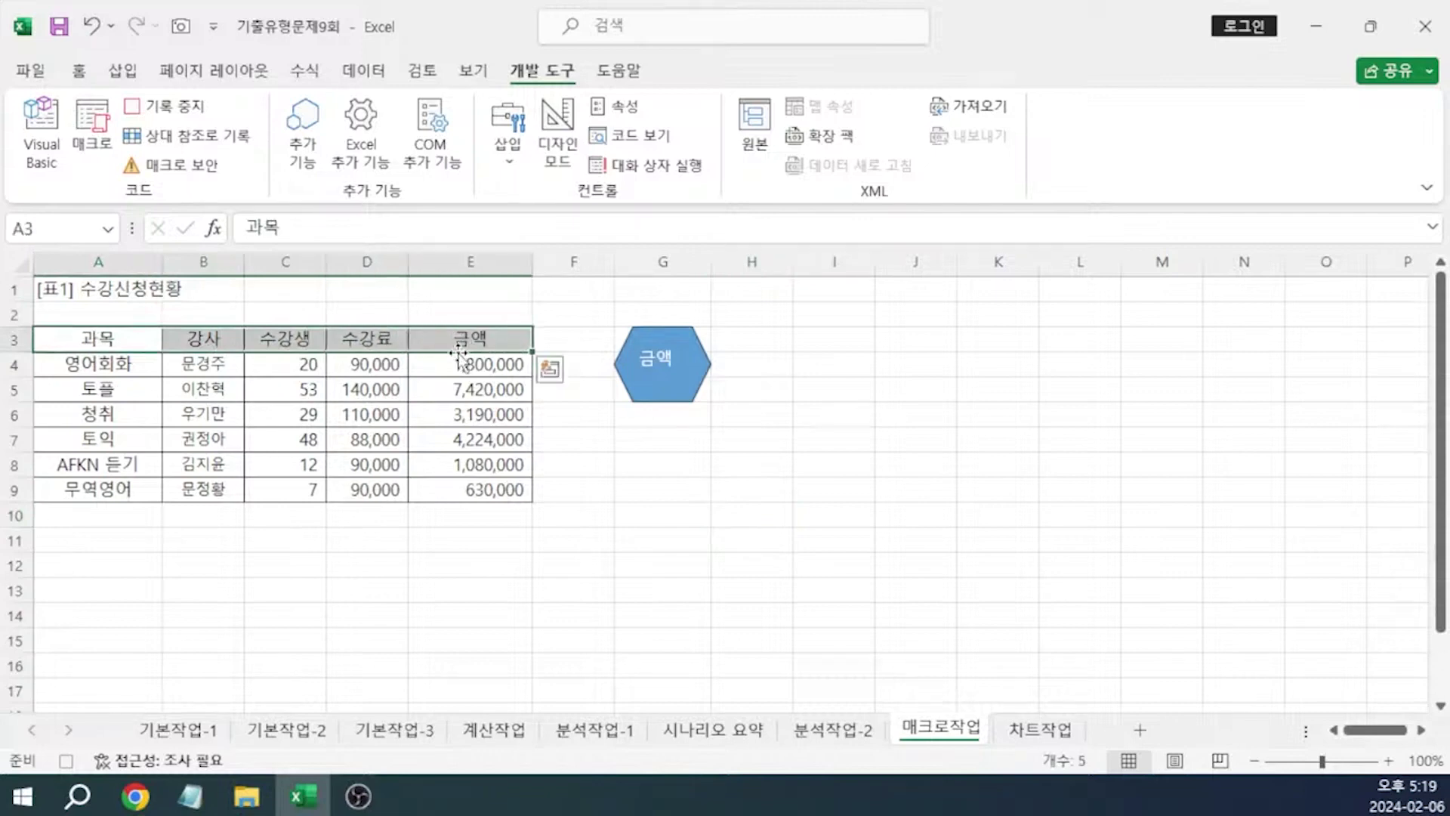
click(79, 71)
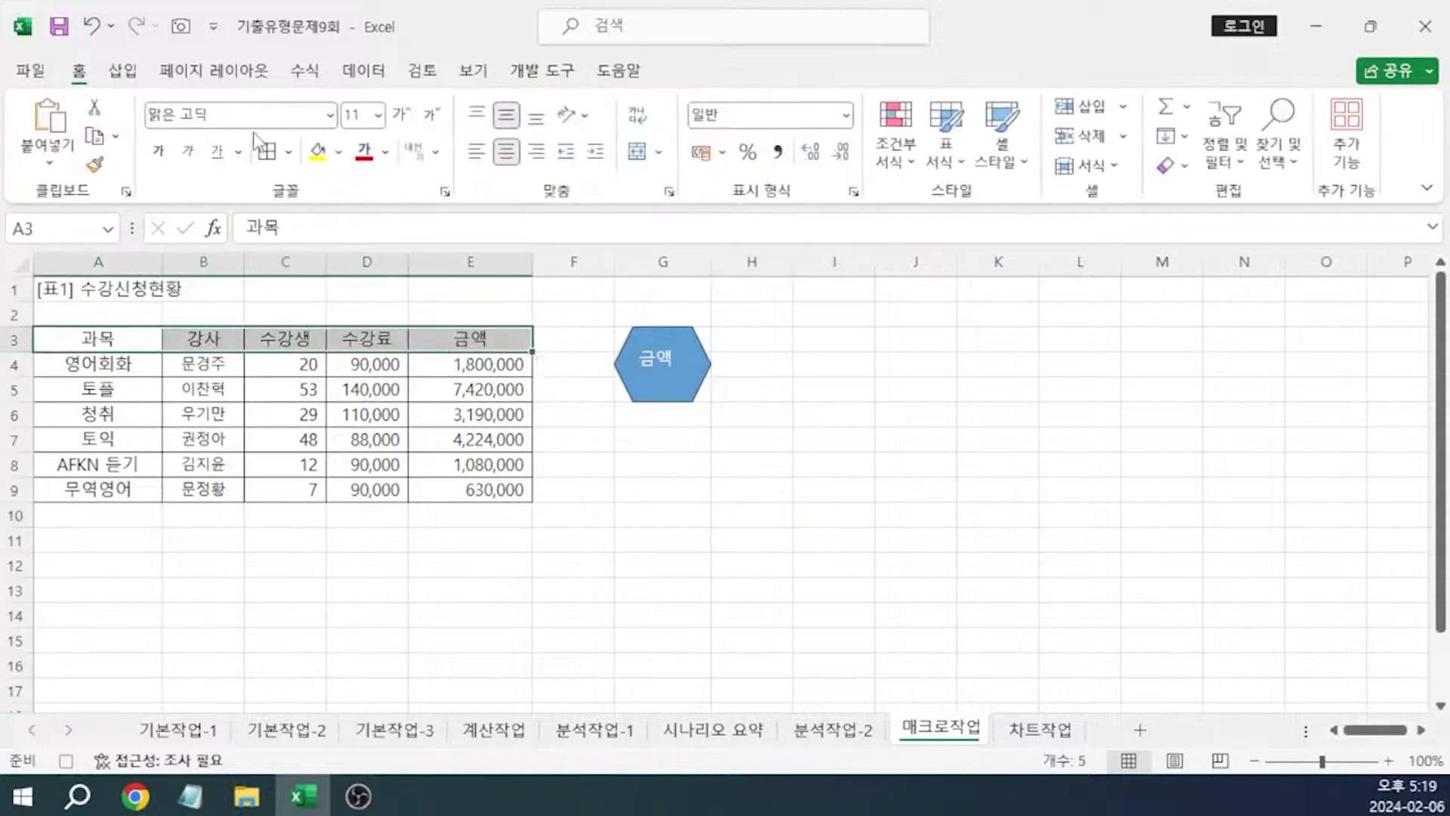
click(161, 153)
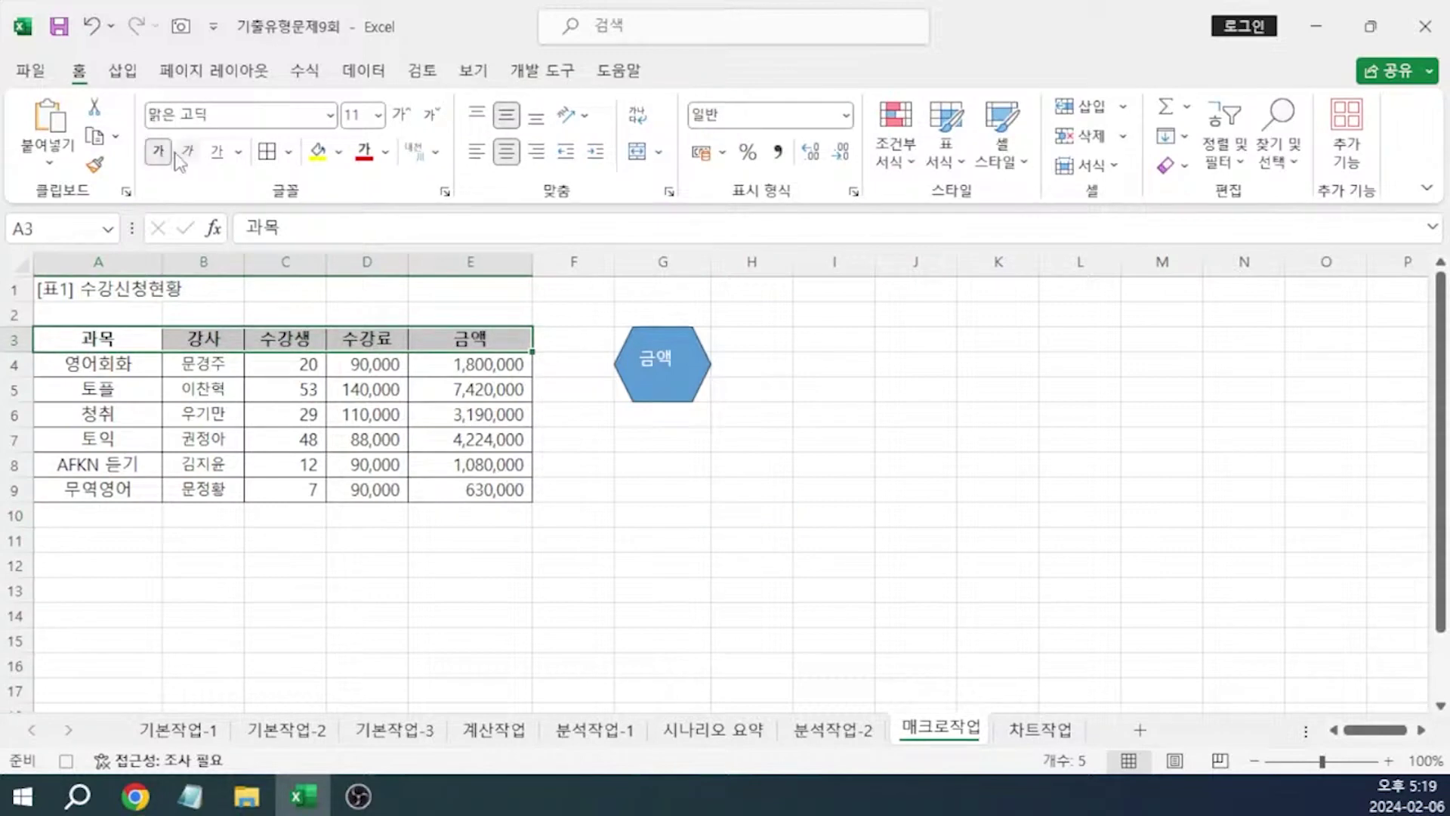
click(318, 151)
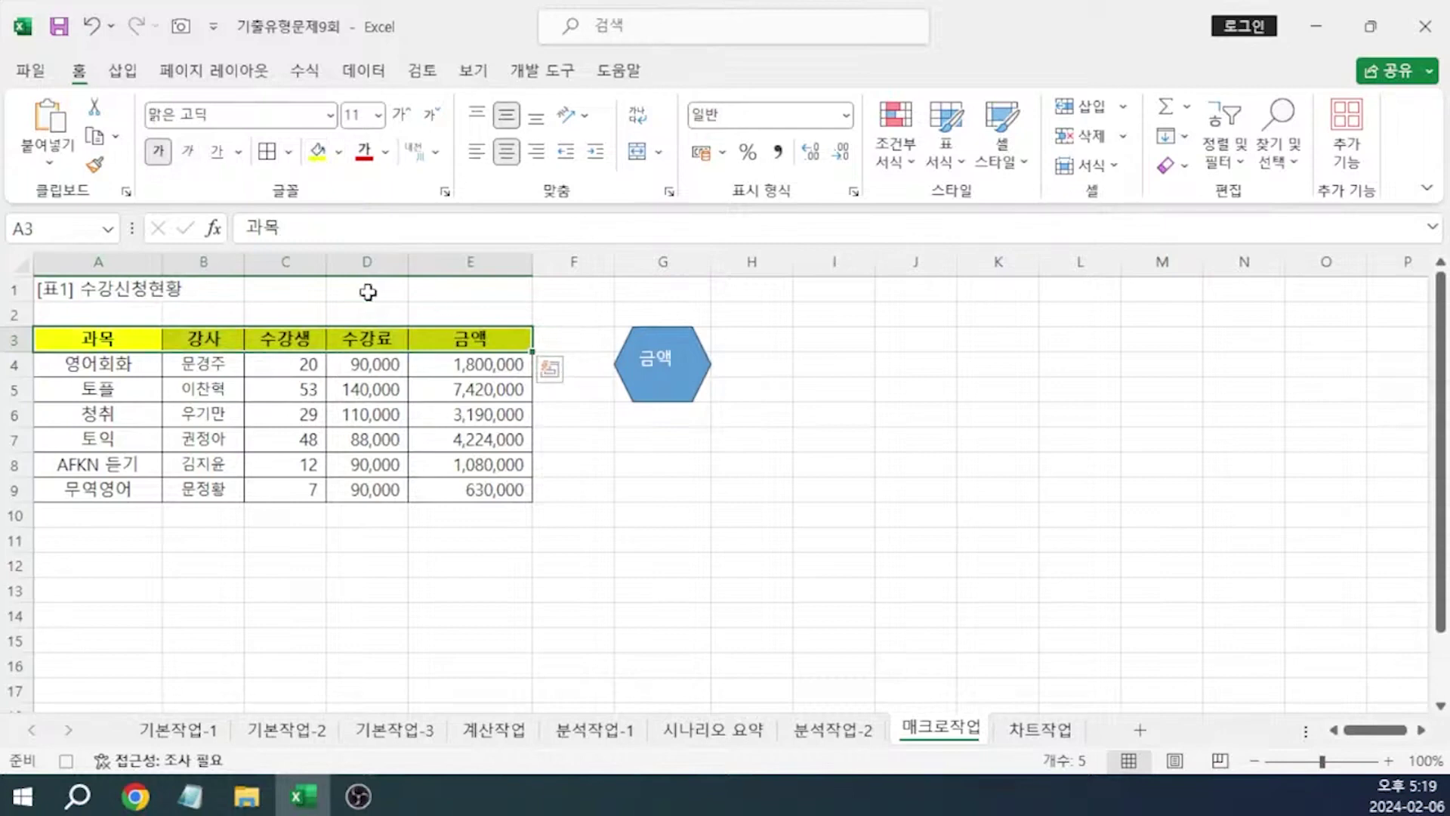
click(850, 449)
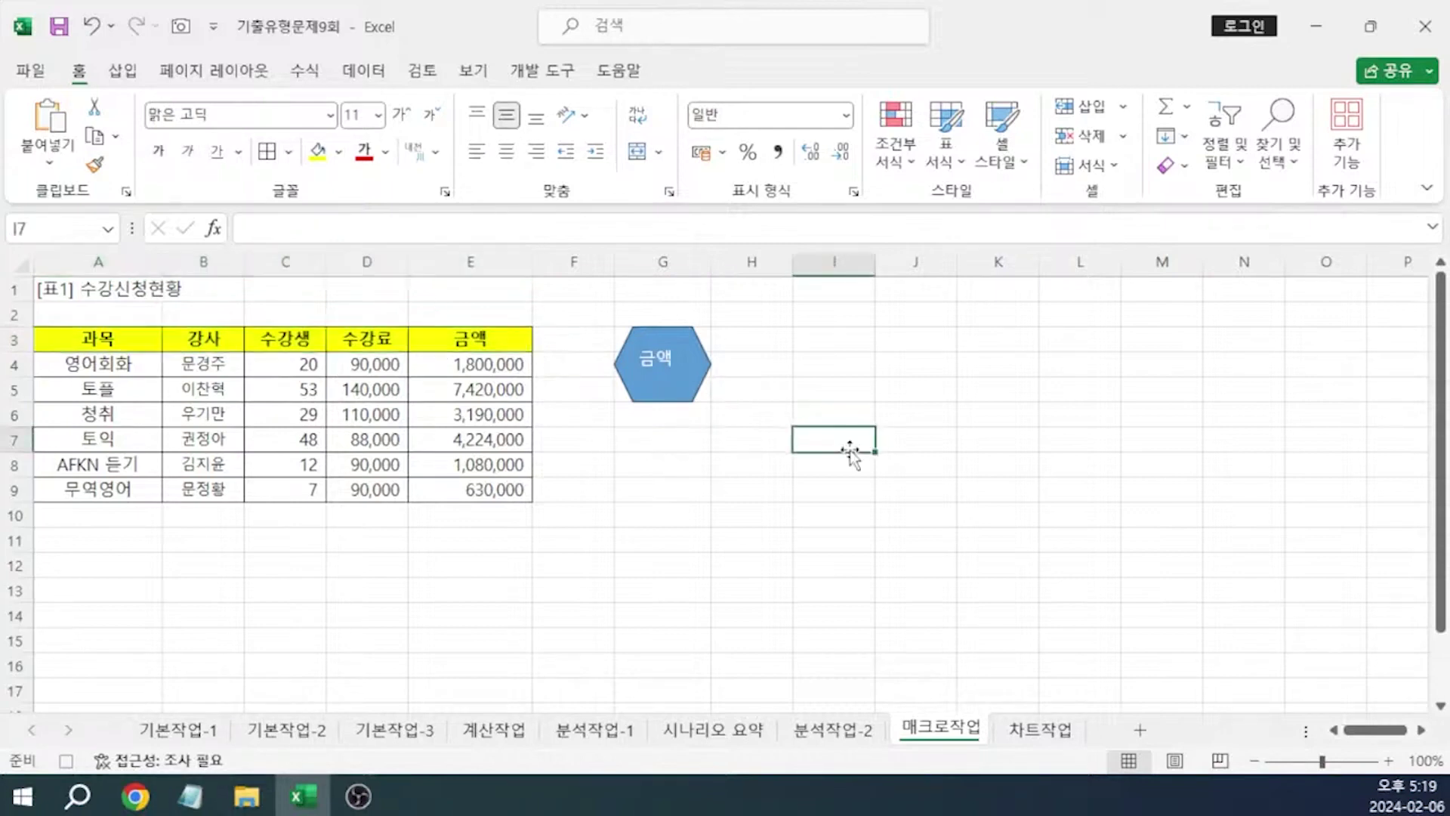
click(67, 760)
Draw a rounded rectangle covering G7:G9 and check its alignment against rows 7 to 9
click(119, 74)
click(316, 108)
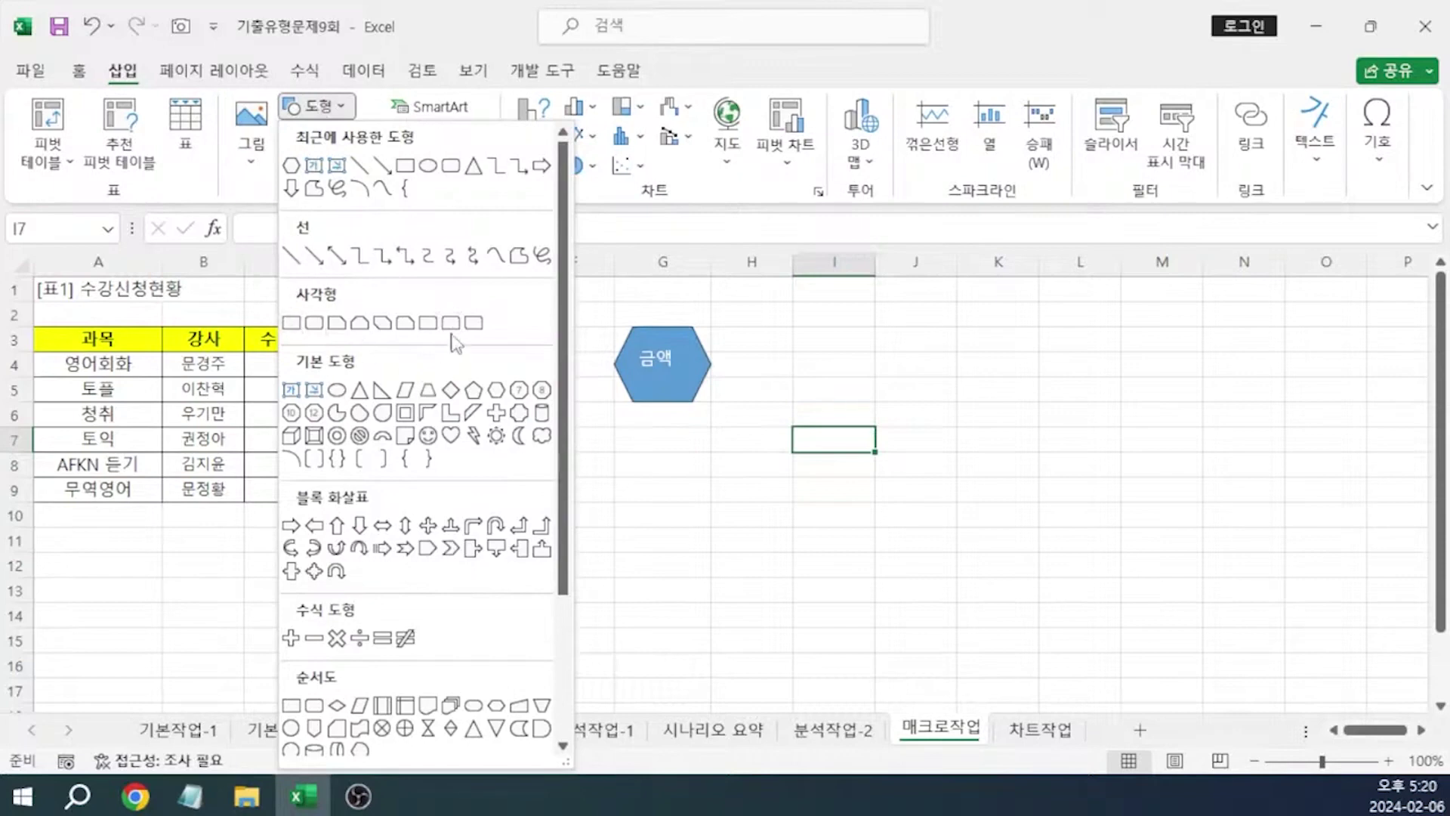
click(314, 323)
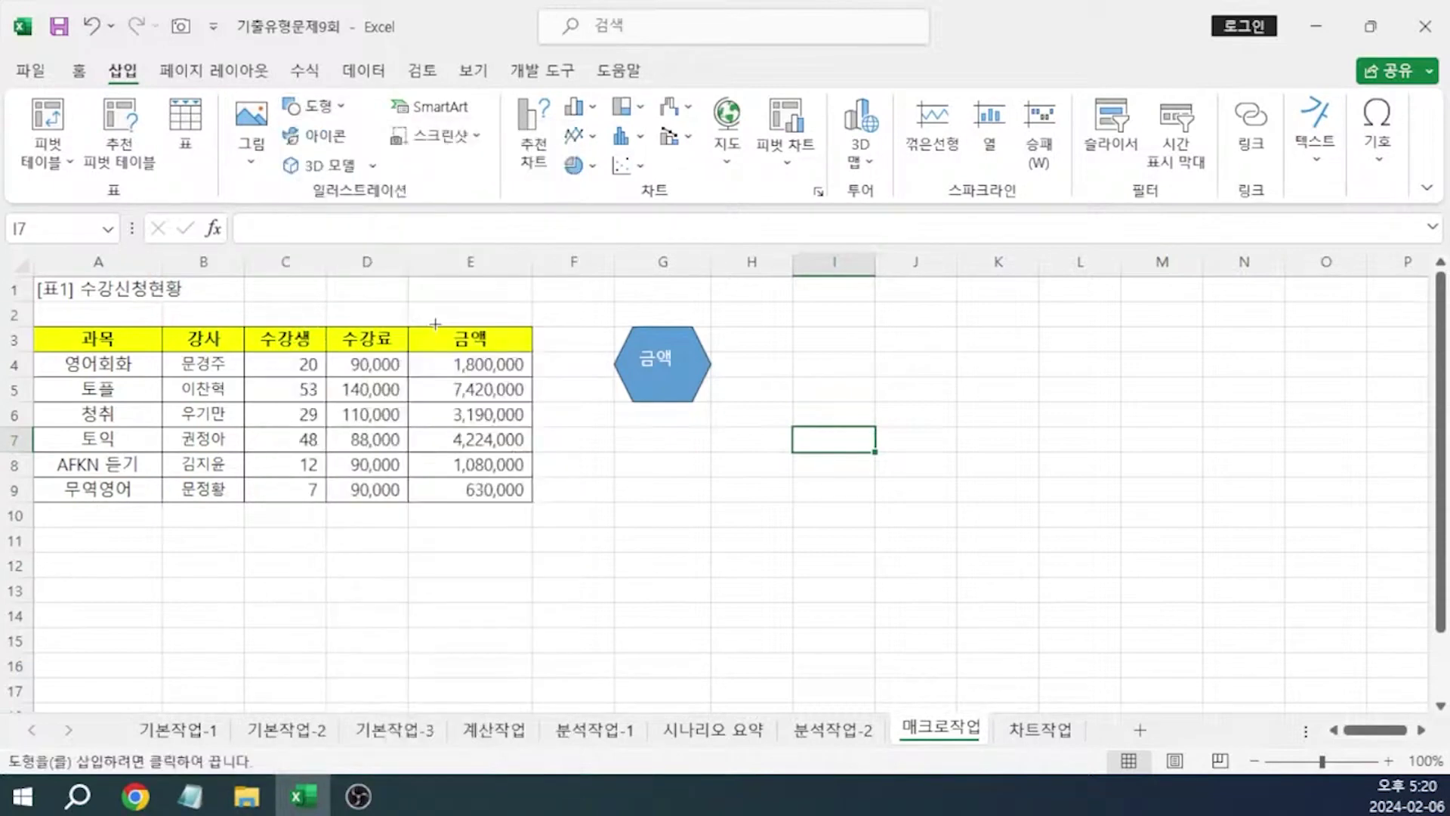
drag(612, 426, 711, 501)
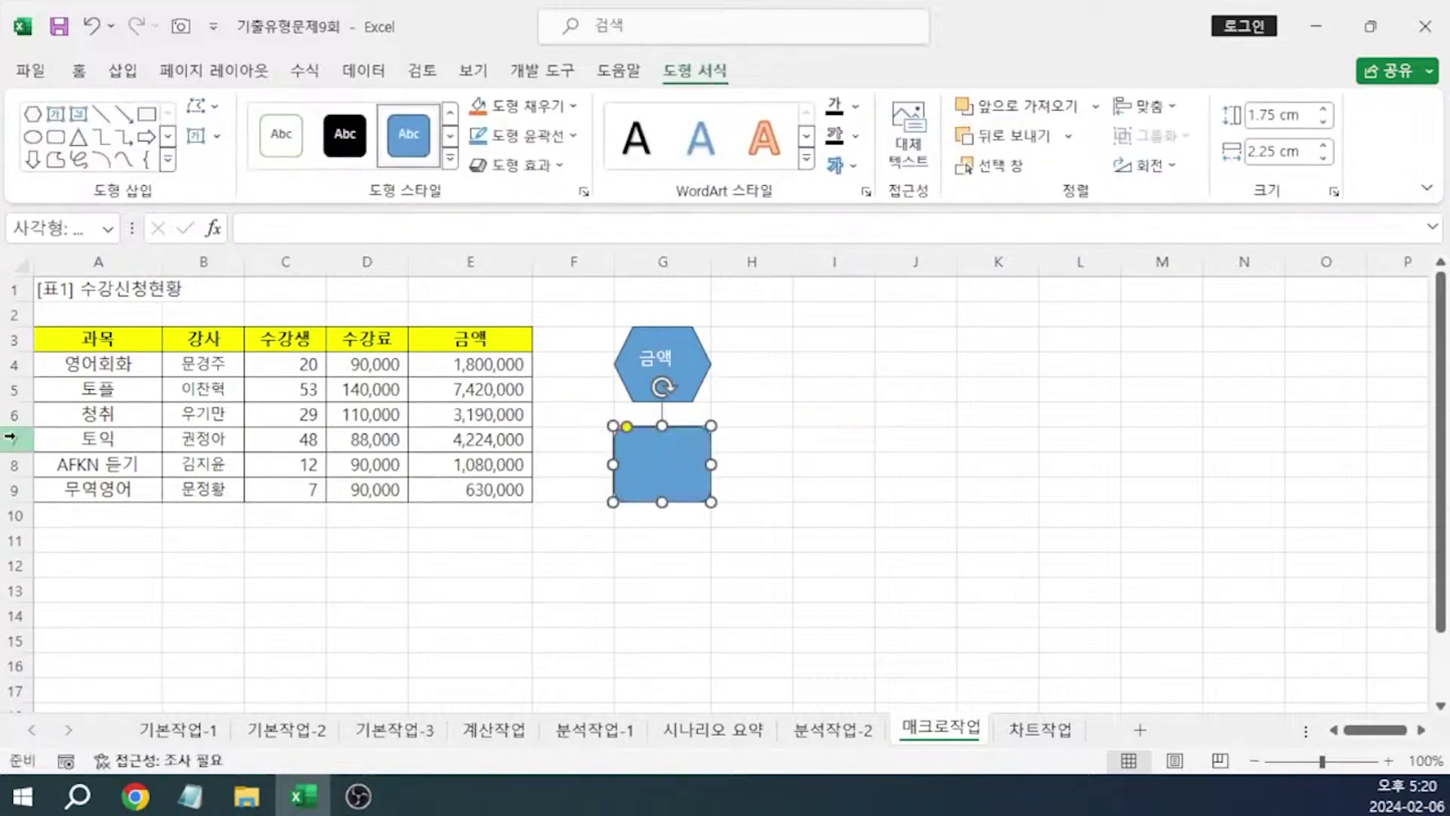
drag(9, 437, 14, 487)
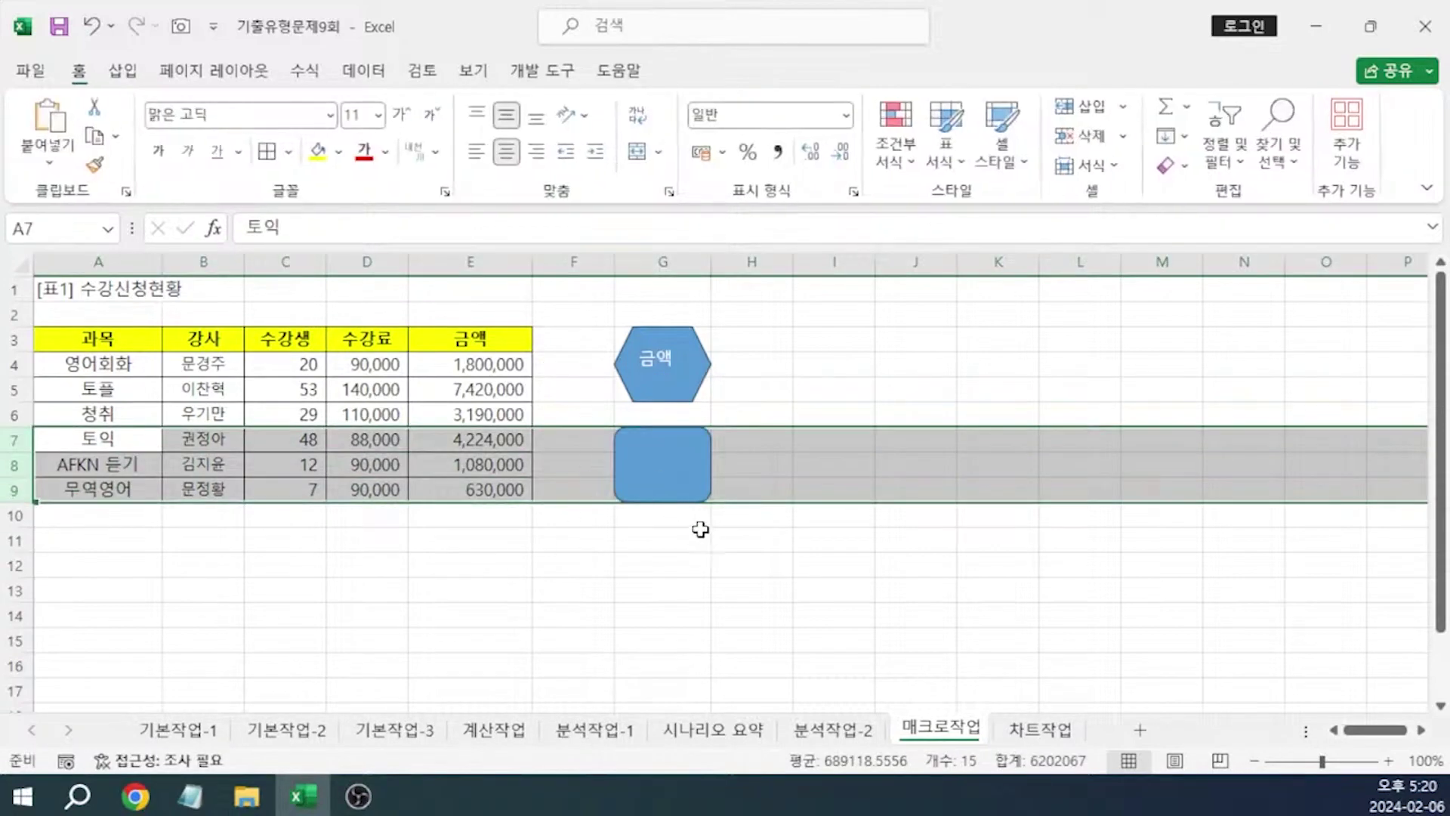
Label the rounded rectangle 서식 and assign the 서식지정 macro to it
click(635, 458)
text(서식)
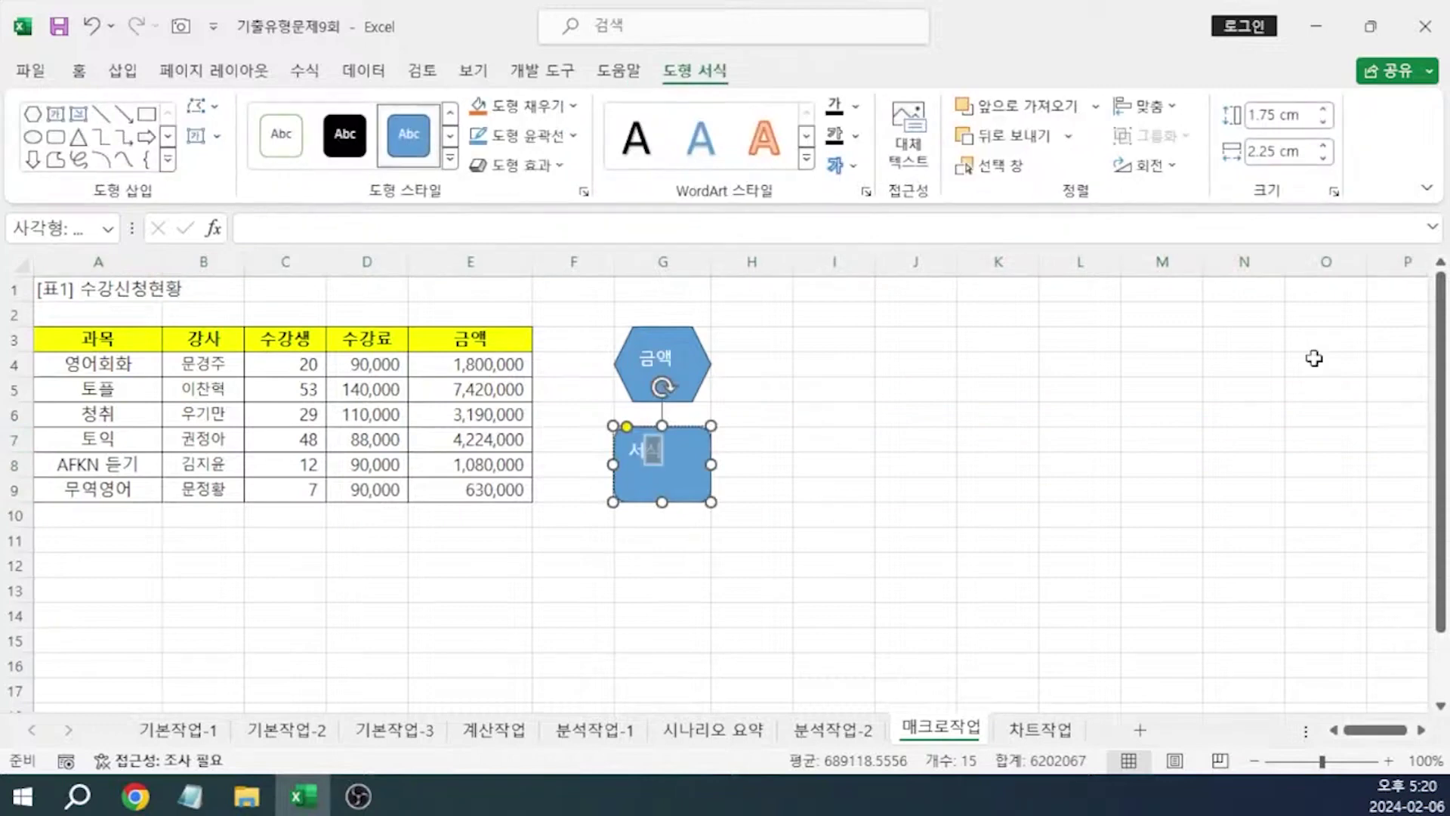
right_click(692, 476)
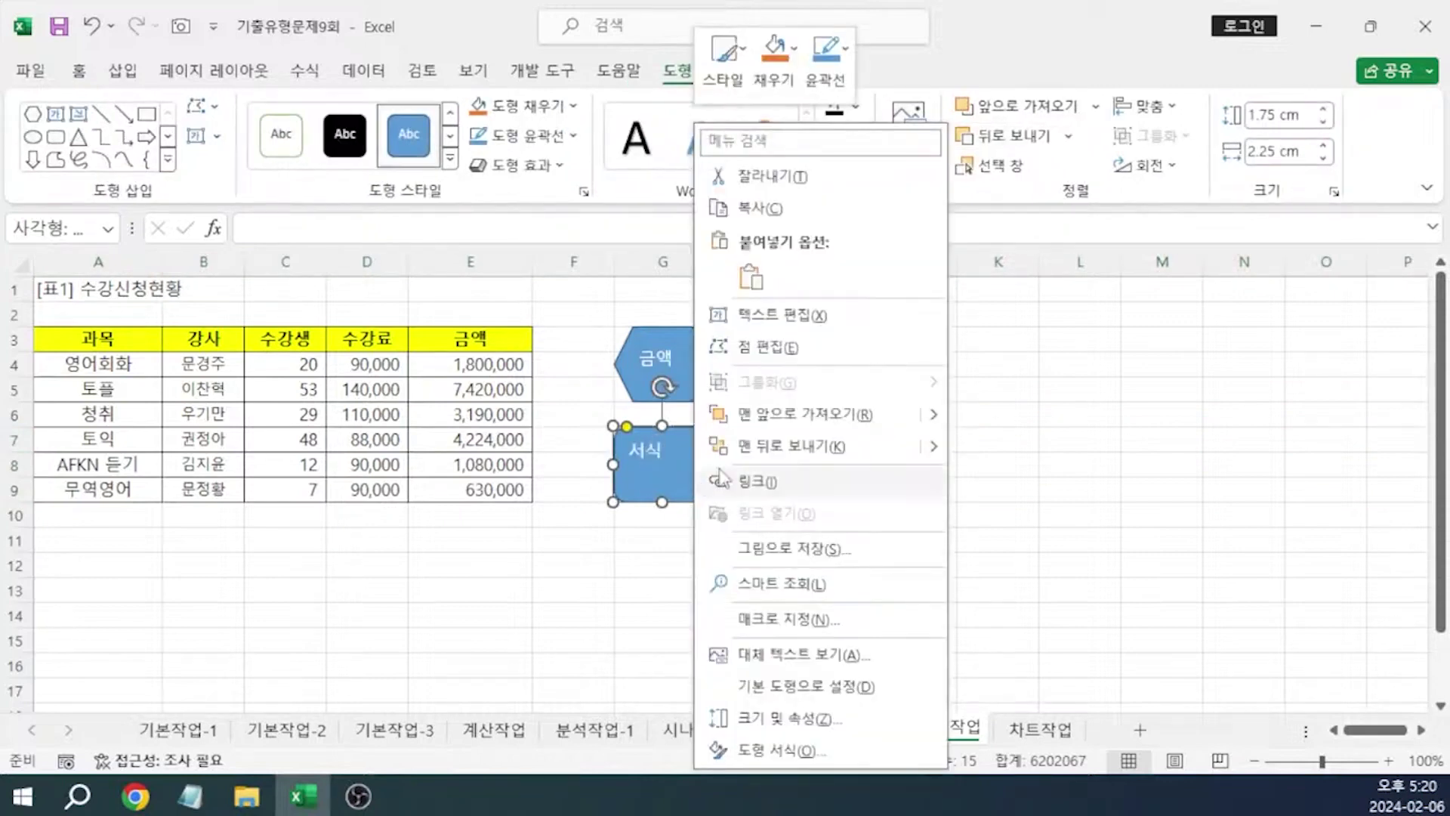
click(873, 419)
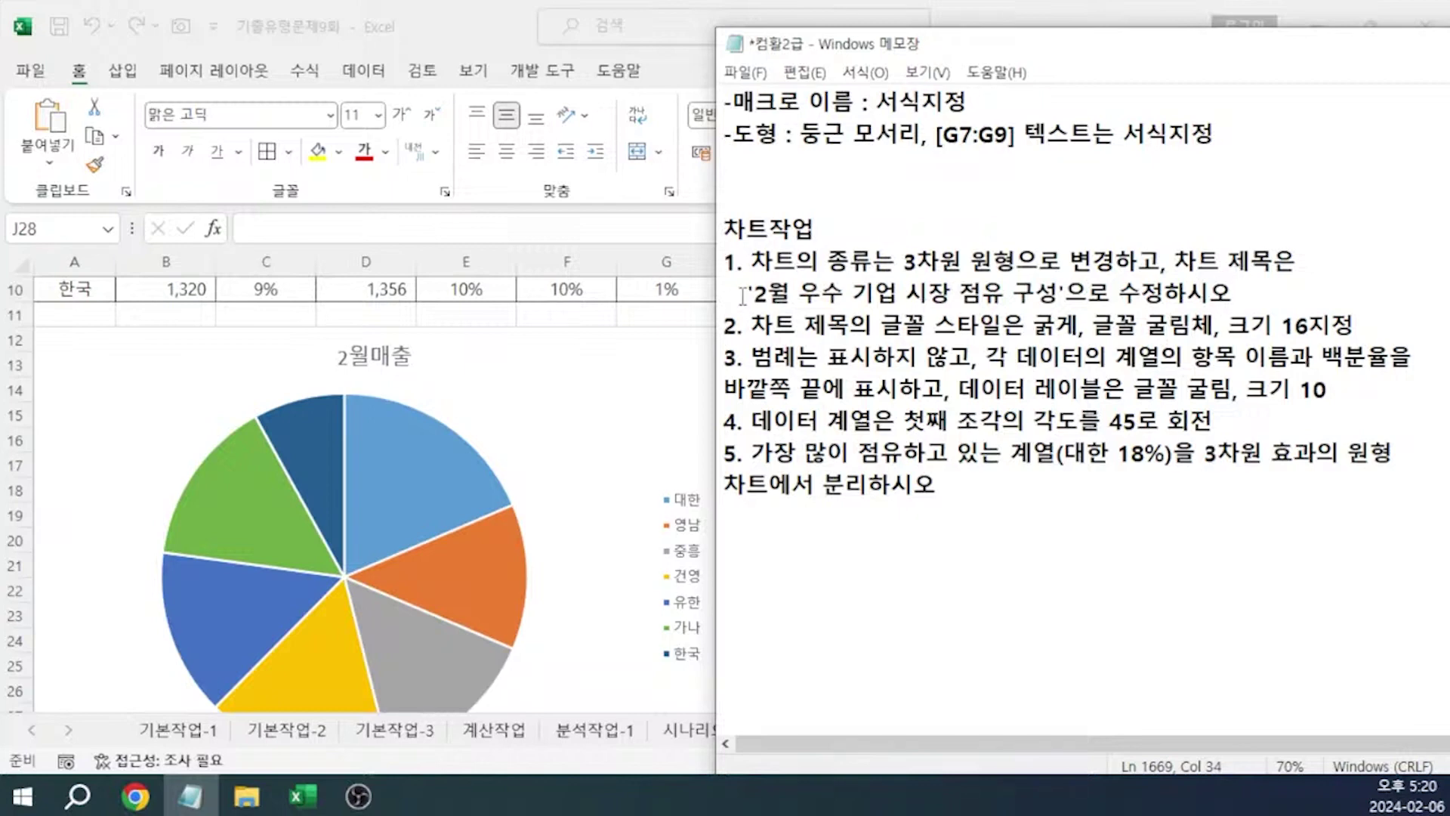
Copy the chart title text 2월 우수 기업 시장 점유 구성 from the 차트작업 notes in Notepad
drag(753, 294, 1060, 299)
key(ctrl+c)
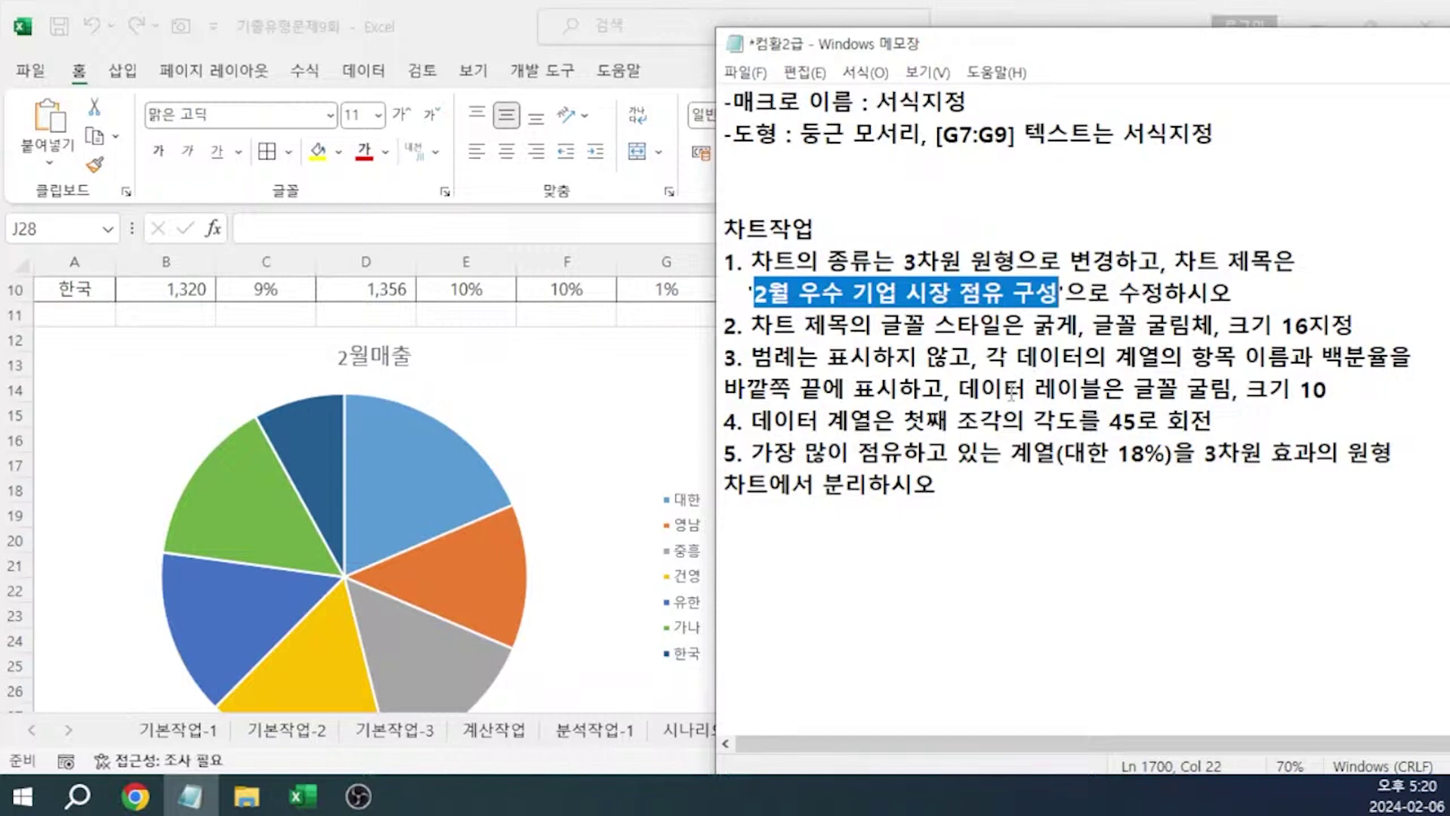
click(982, 559)
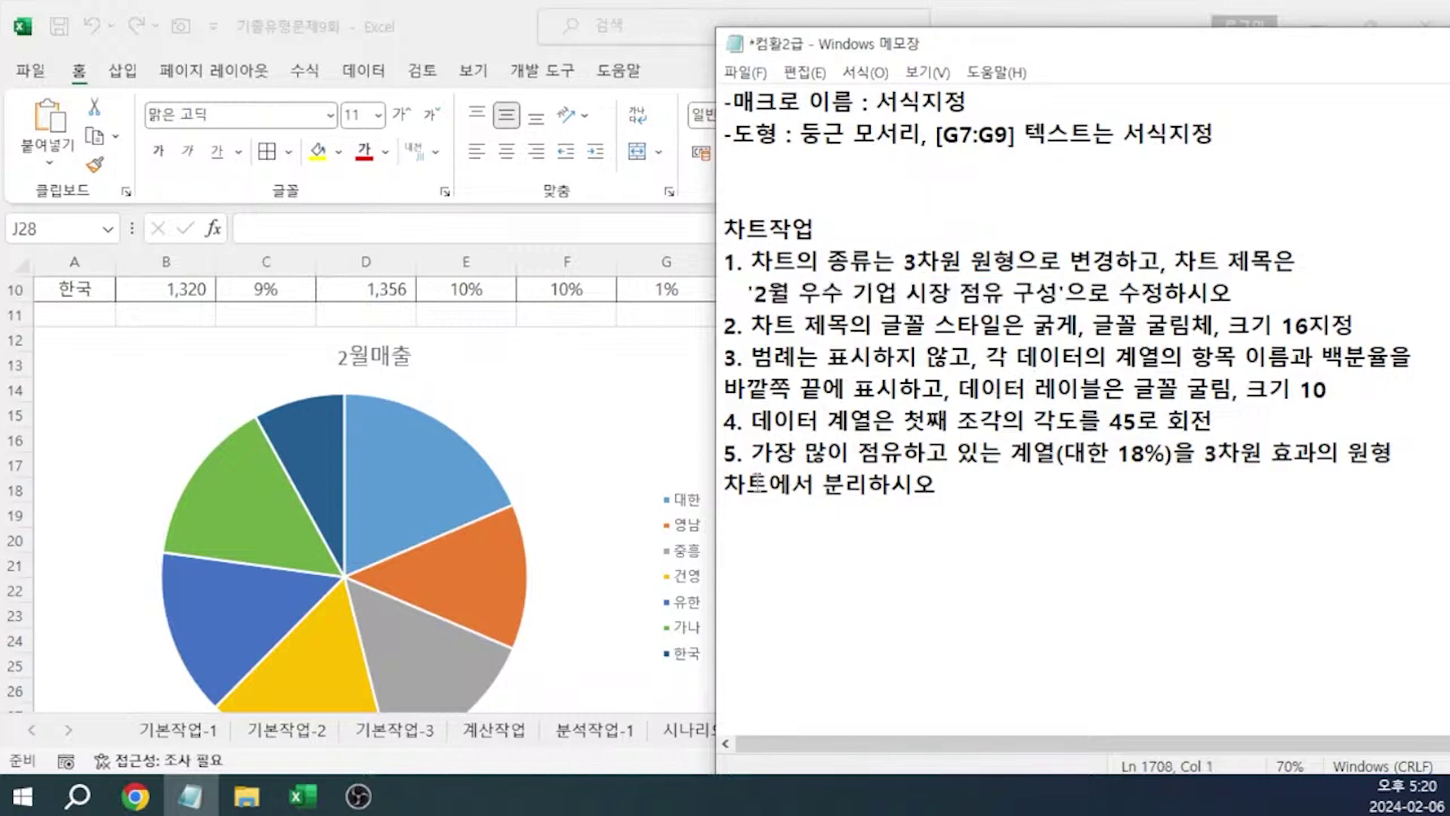
Return to Excel and change the 2월매출 pie chart to the 3차원 원형 chart type
key(alt+Tab)
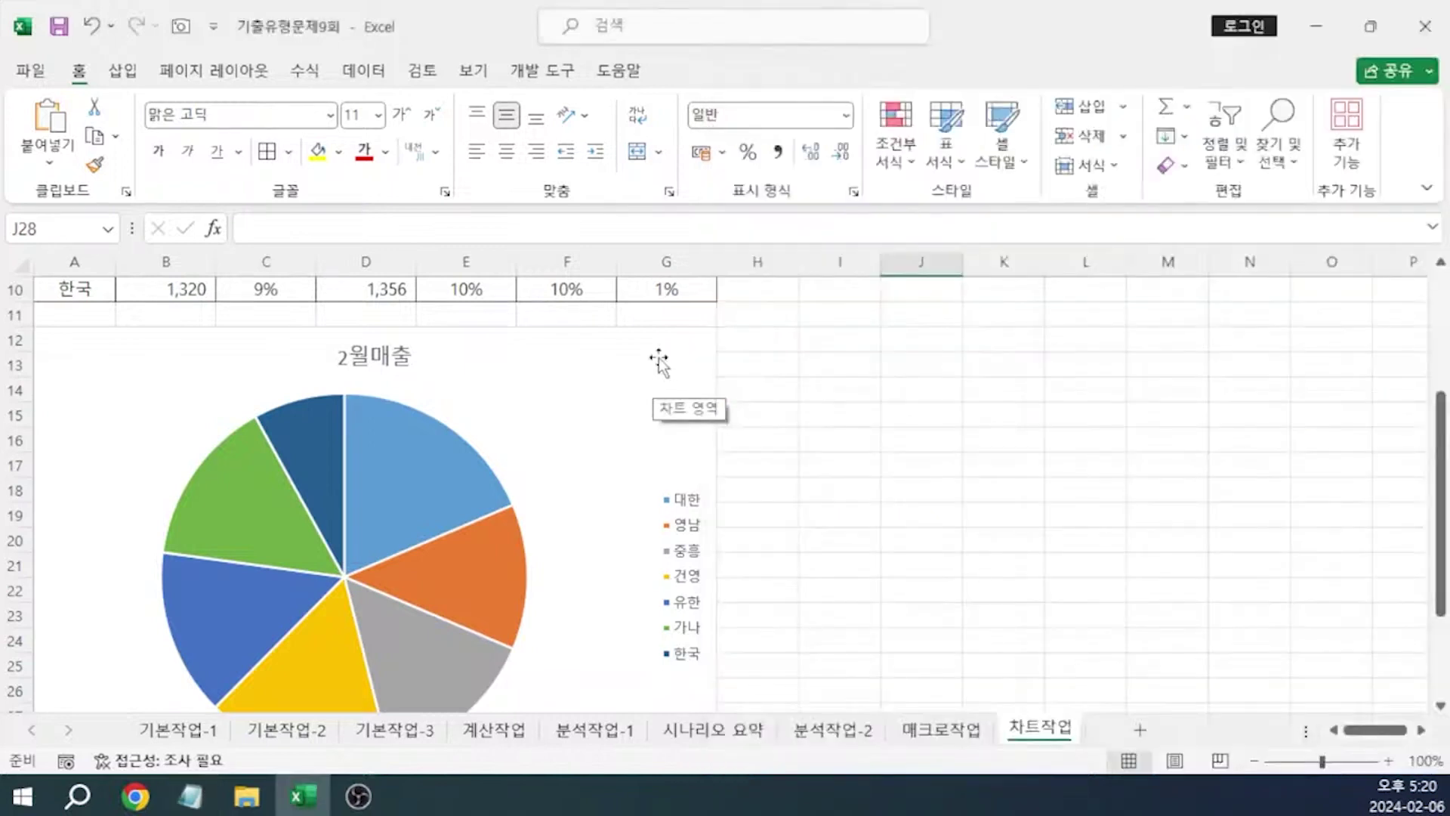
click(658, 360)
right_click(659, 361)
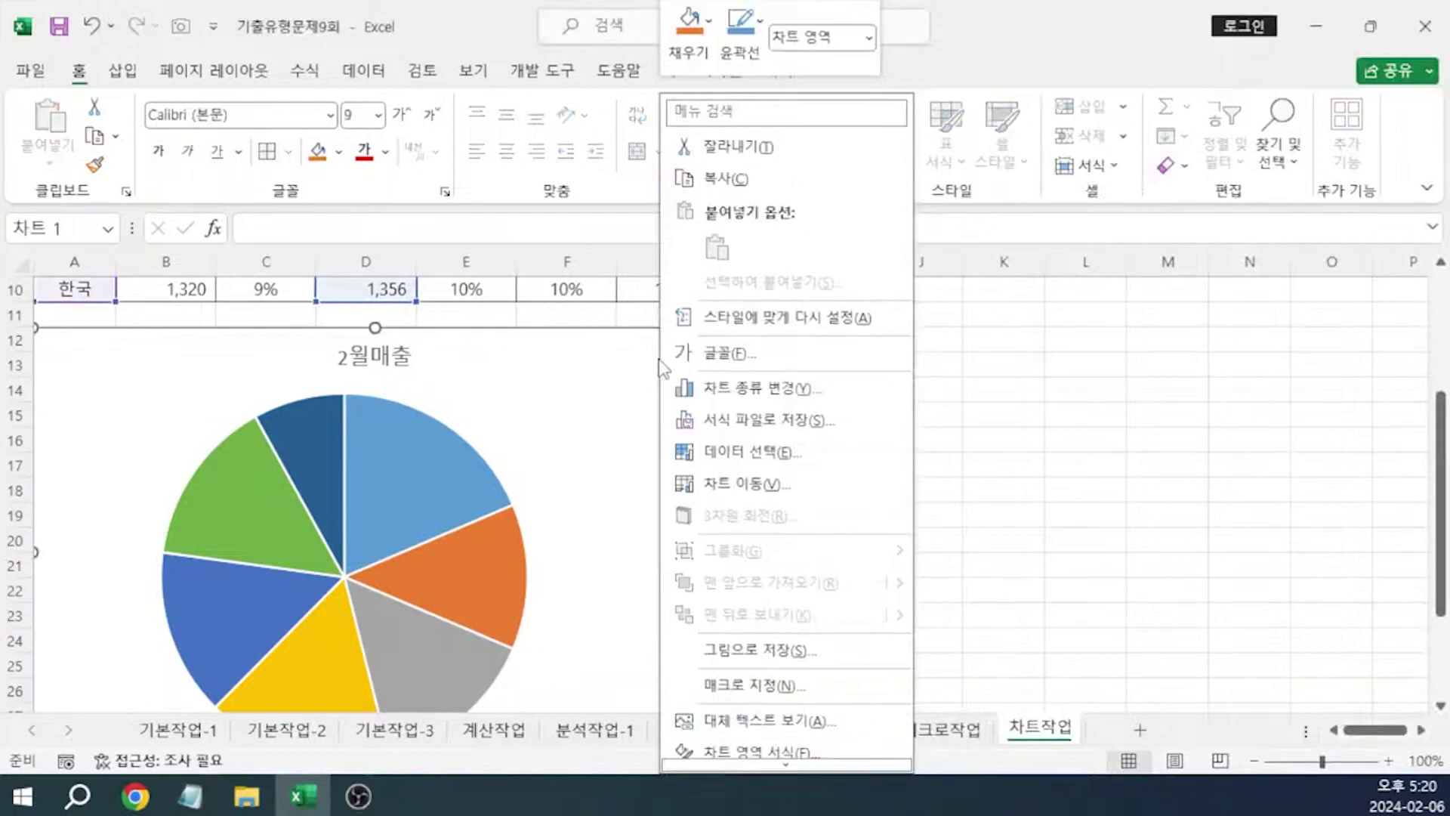
click(765, 391)
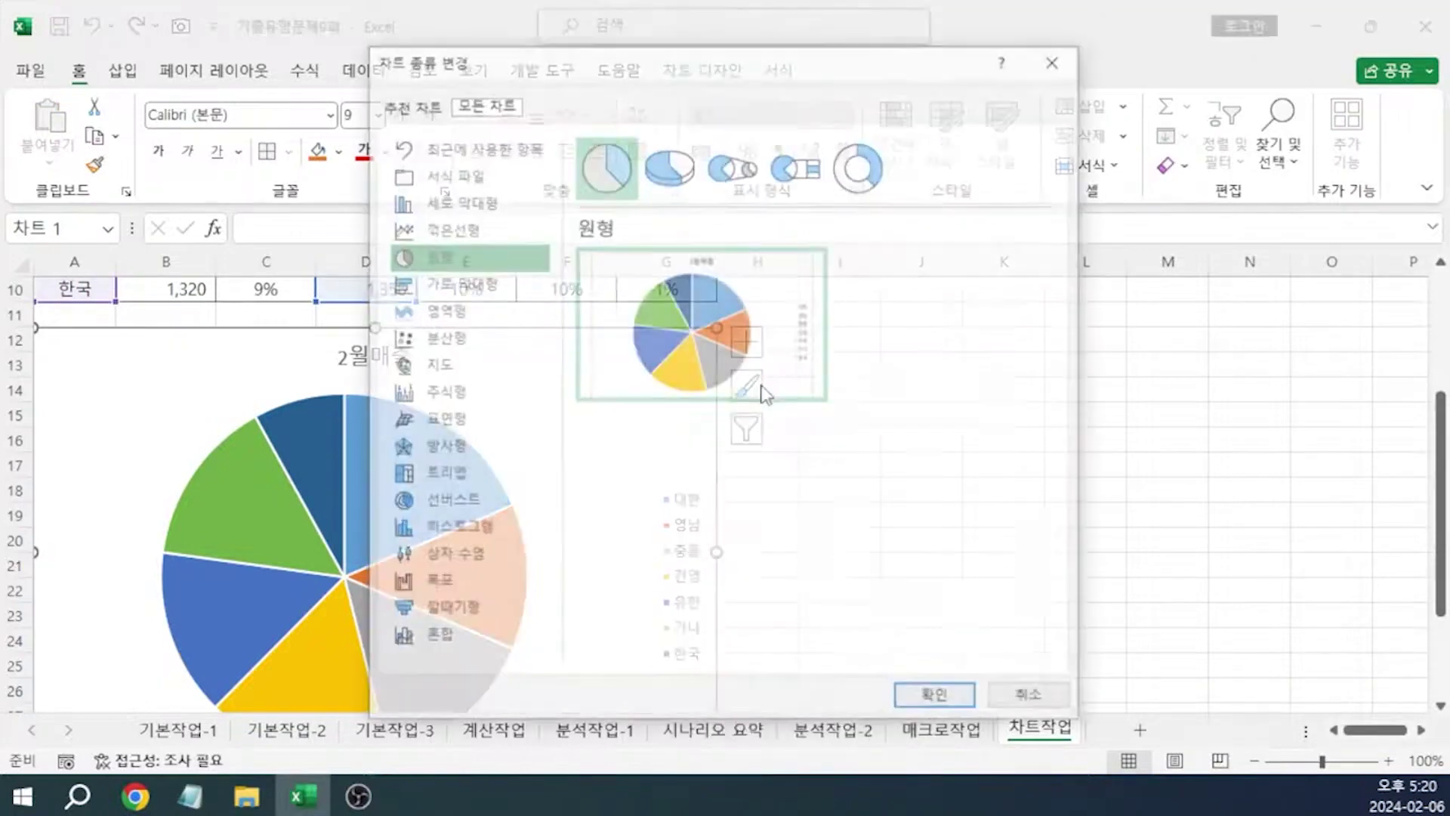
click(672, 175)
click(940, 701)
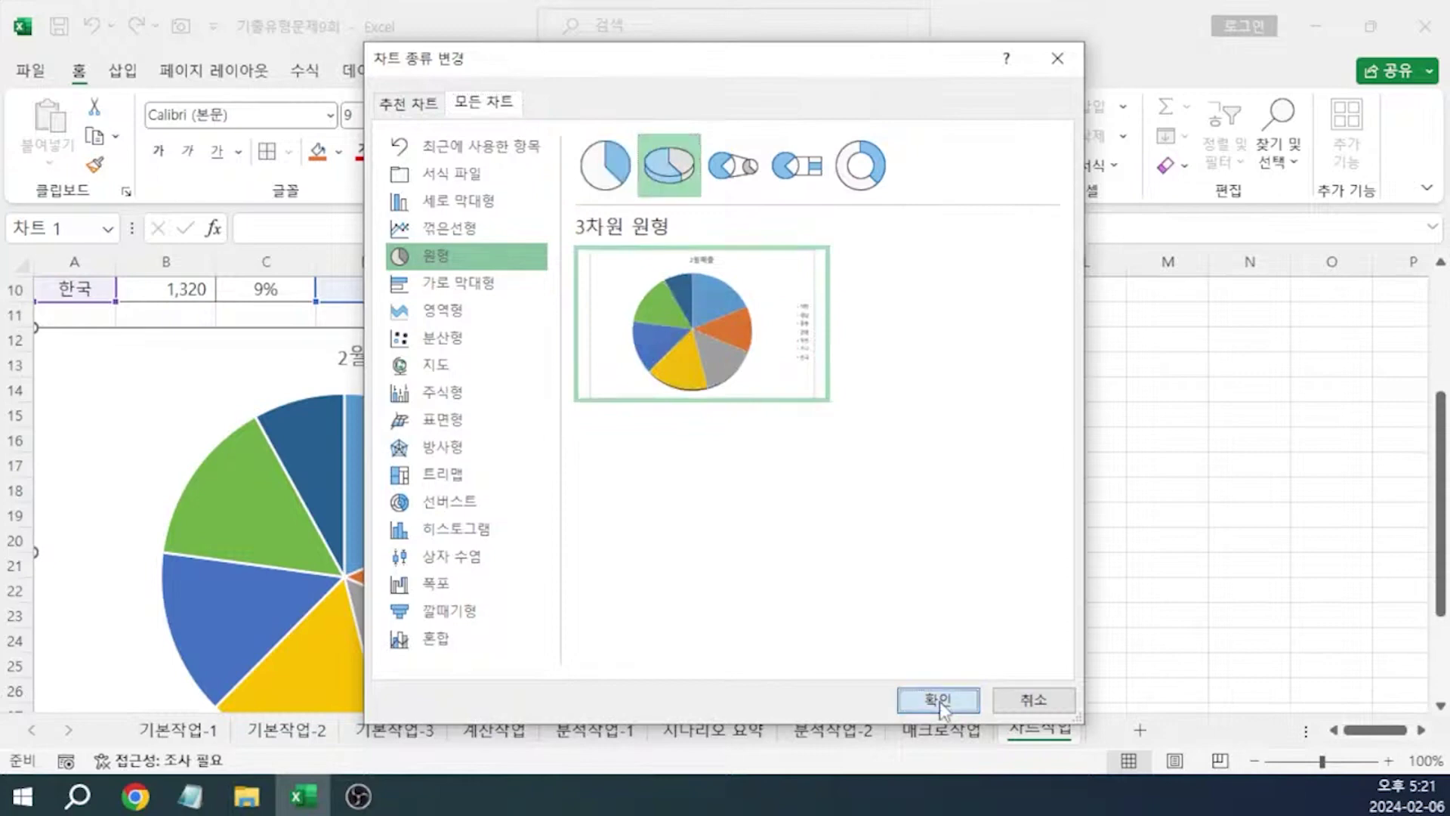
Replace the chart title with the copied text 2월 우수 기업 시장 점유 구성
scroll(793, 510, down, 1)
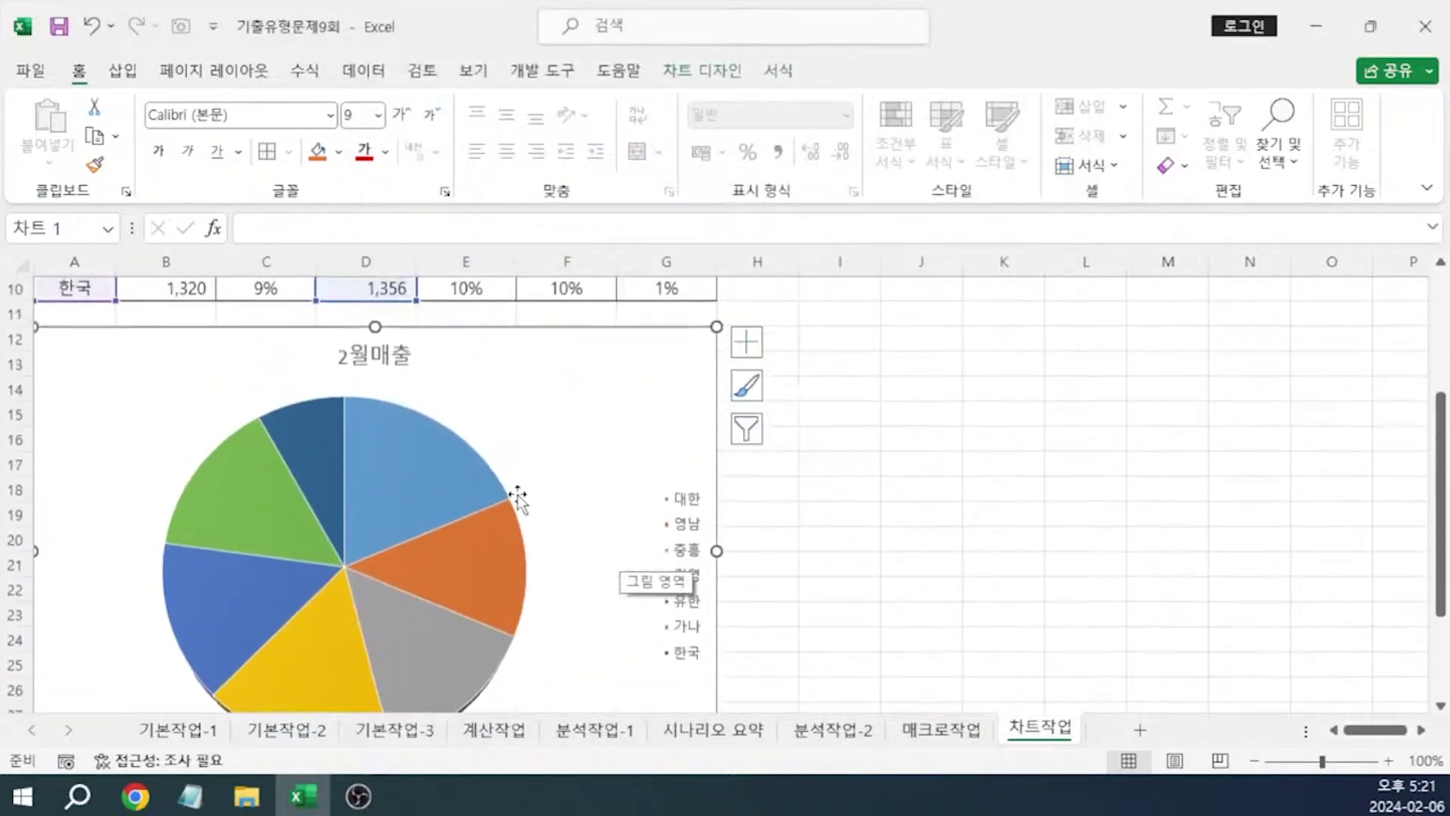
scroll(601, 507, up, 1)
click(379, 365)
double_click(380, 361)
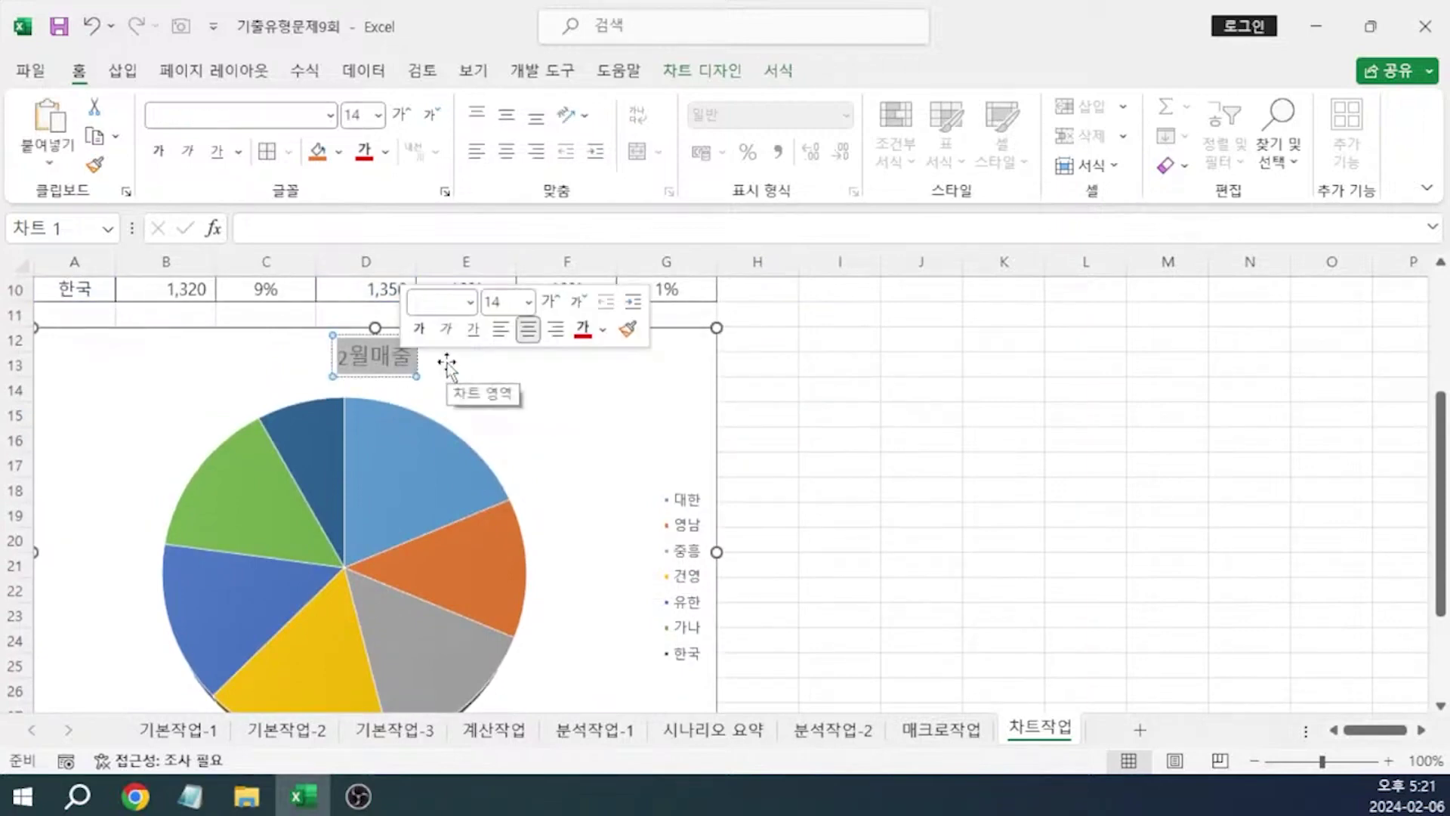
key(ctrl+v)
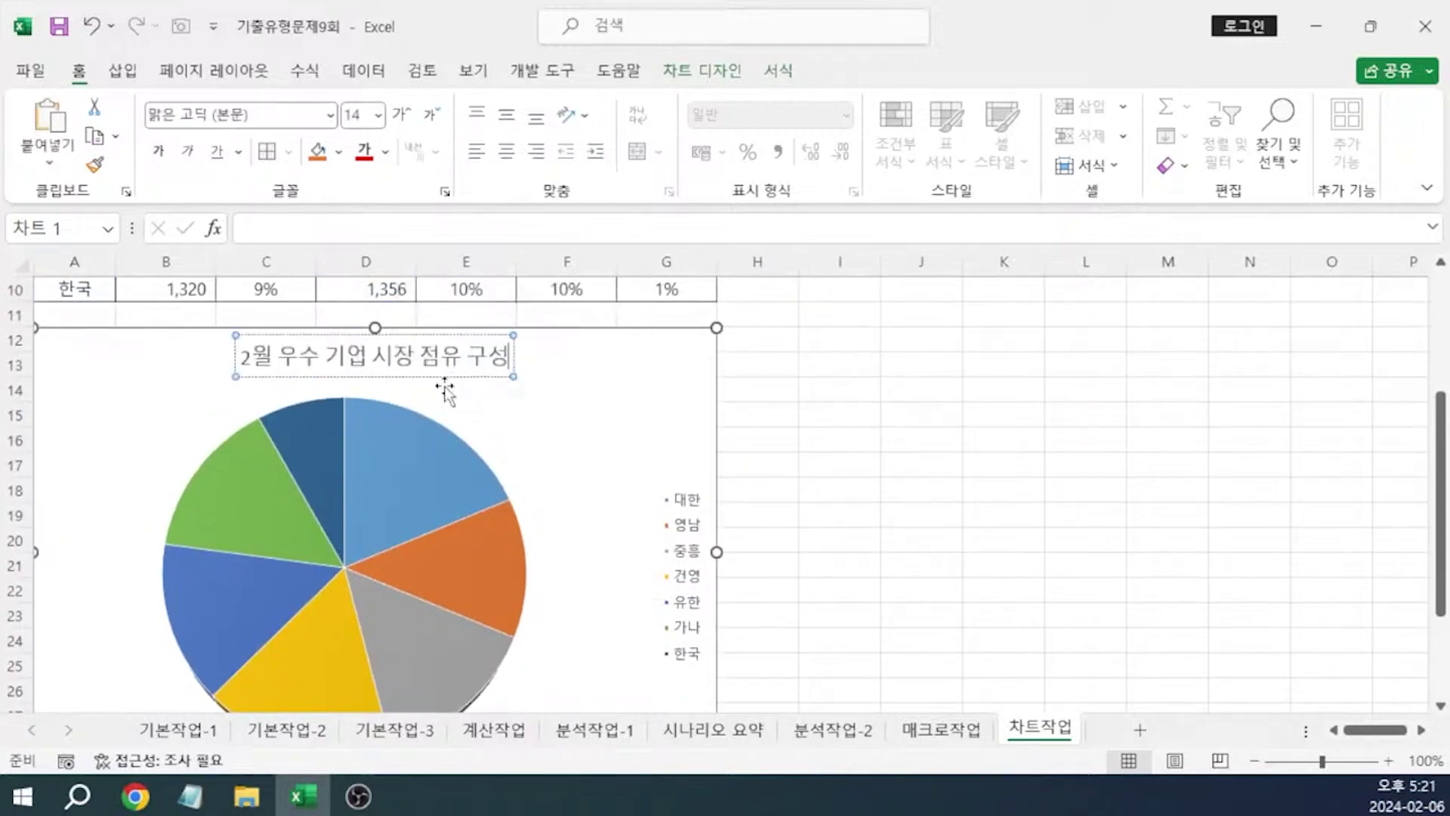
Check the title requirements in Notepad, then format the chart title in Excel as bold 굴림체 at size 16
key(alt+Tab)
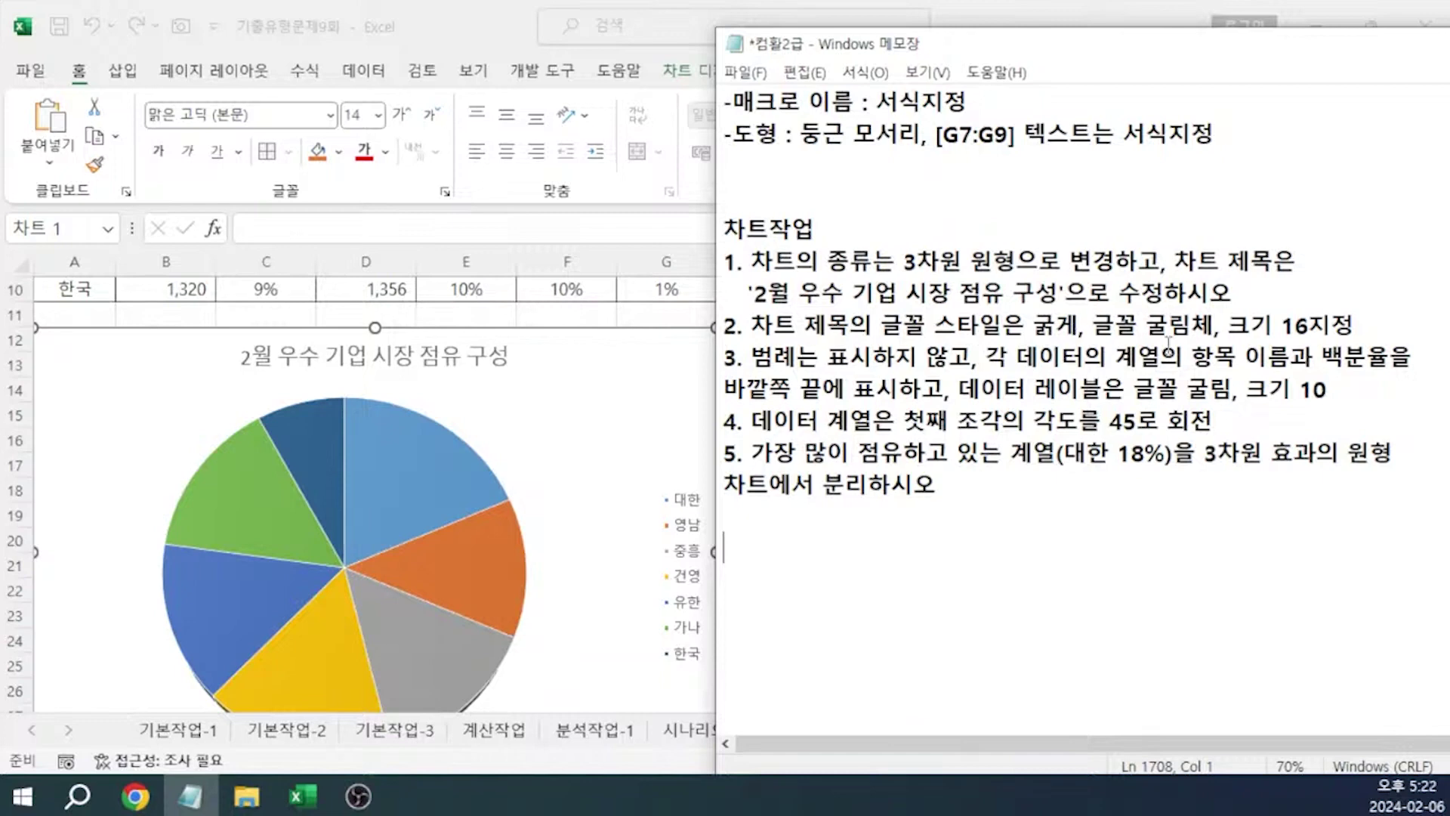
click(470, 368)
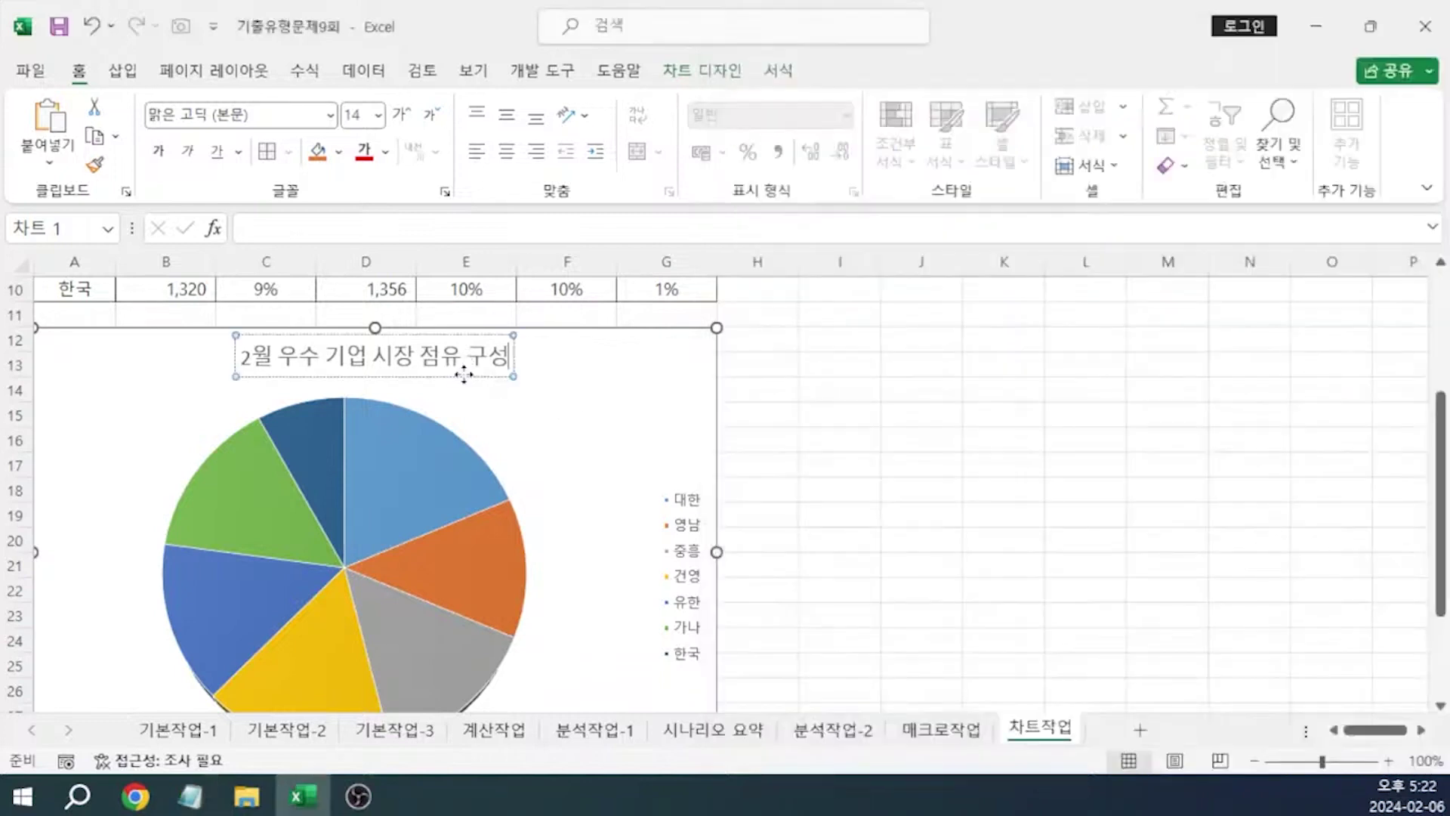
click(465, 372)
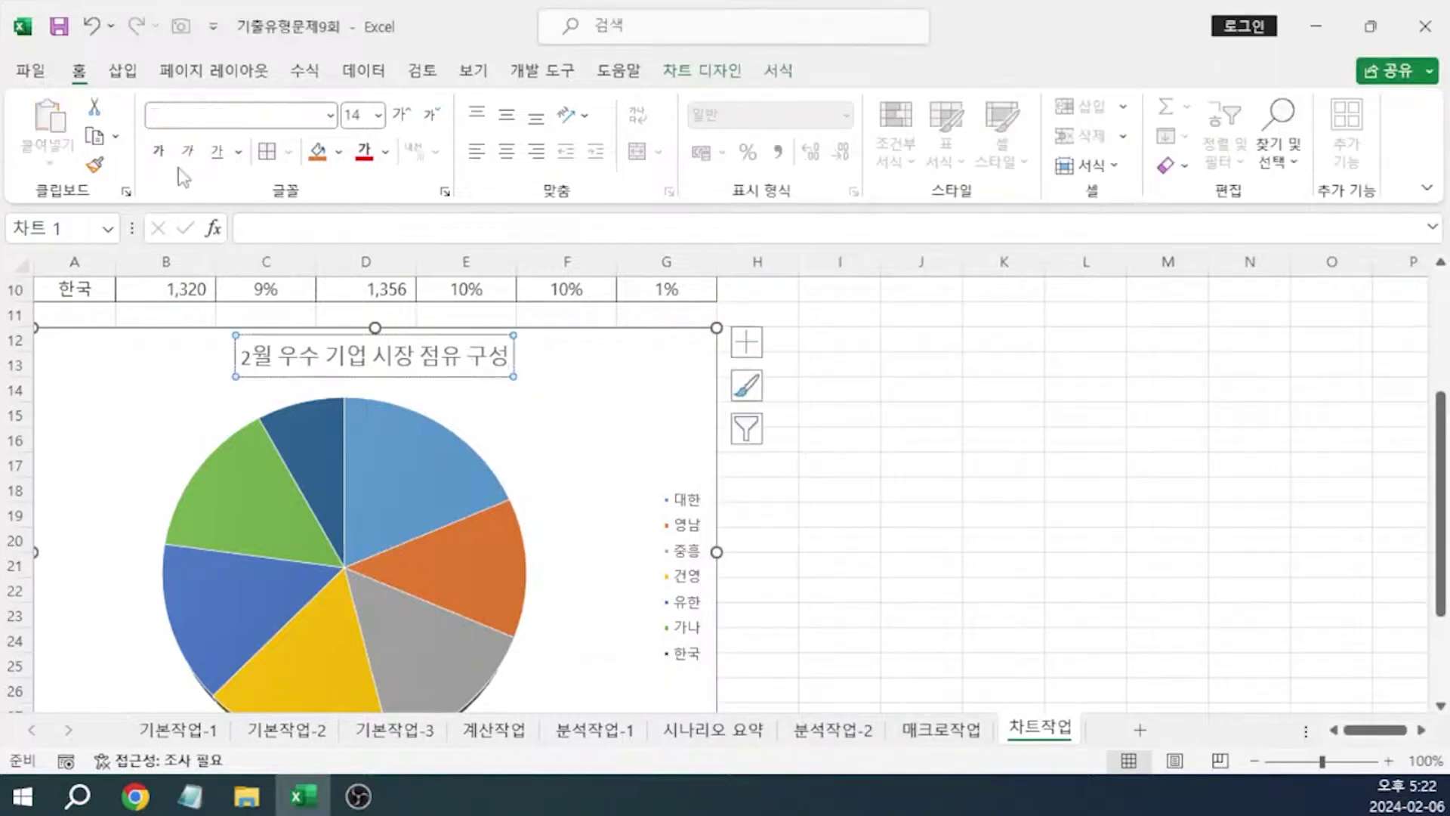
click(157, 151)
click(235, 113)
text(굴림체)
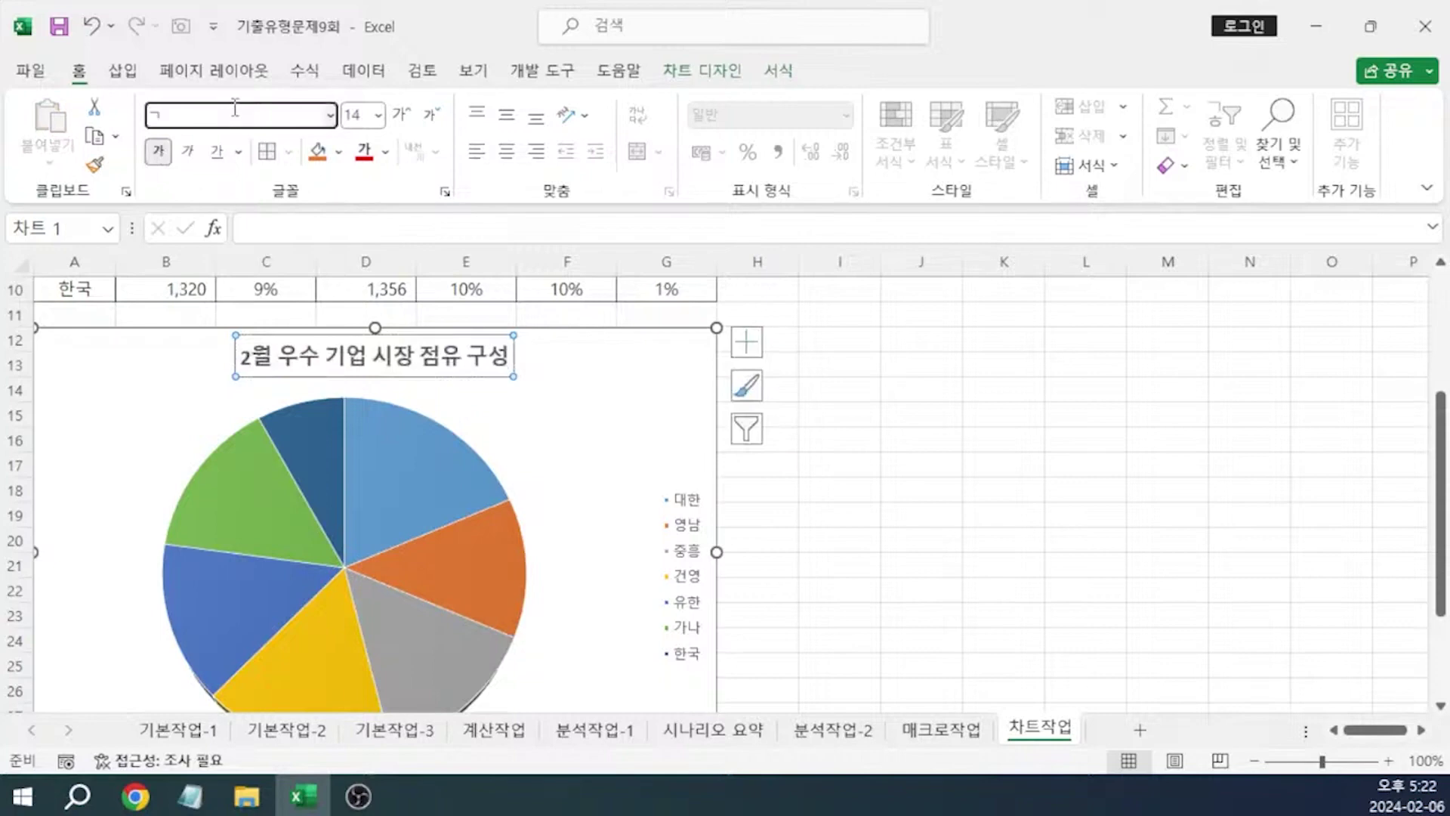
key(Return)
click(362, 114)
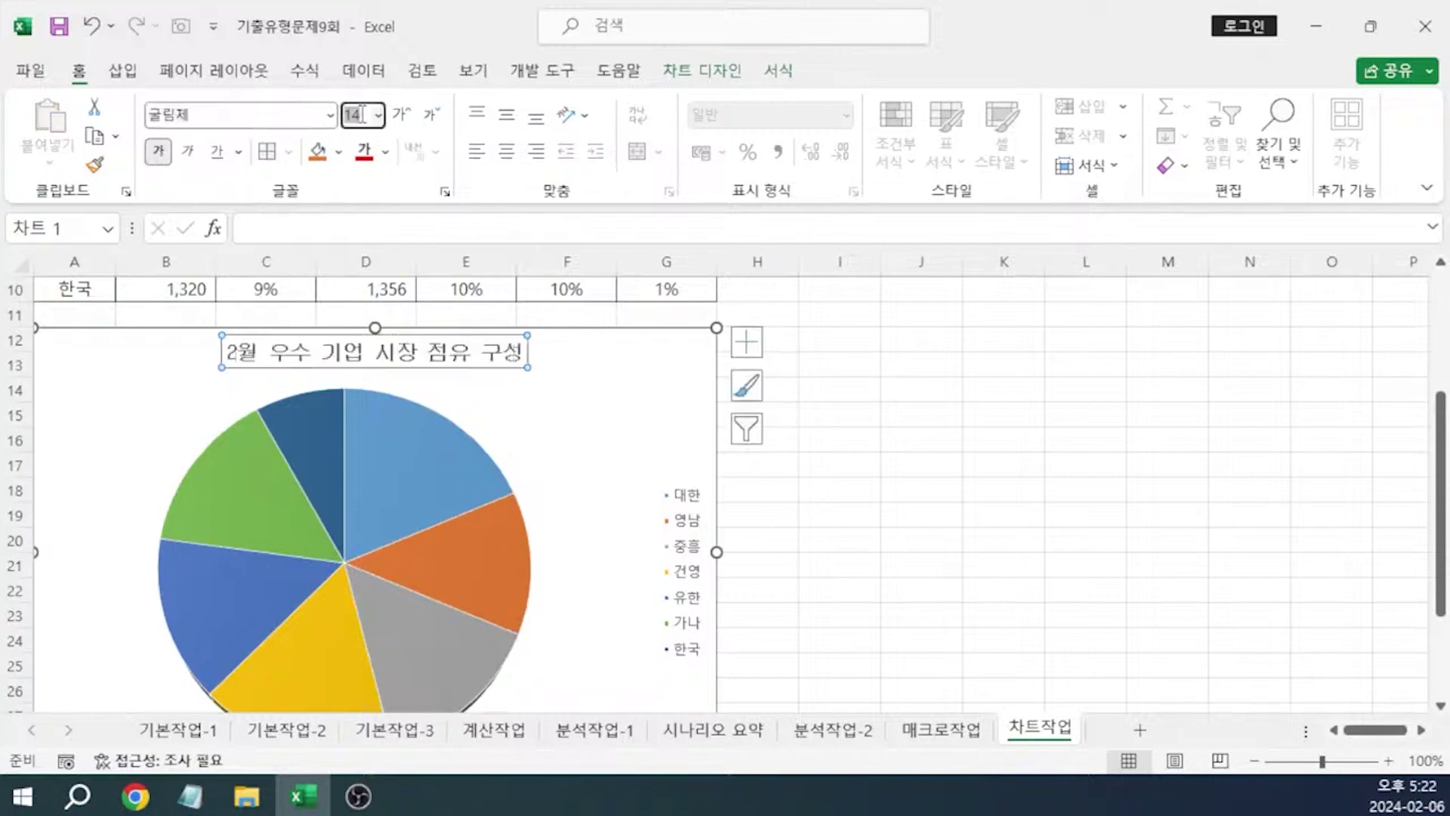
text(16)
key(Return)
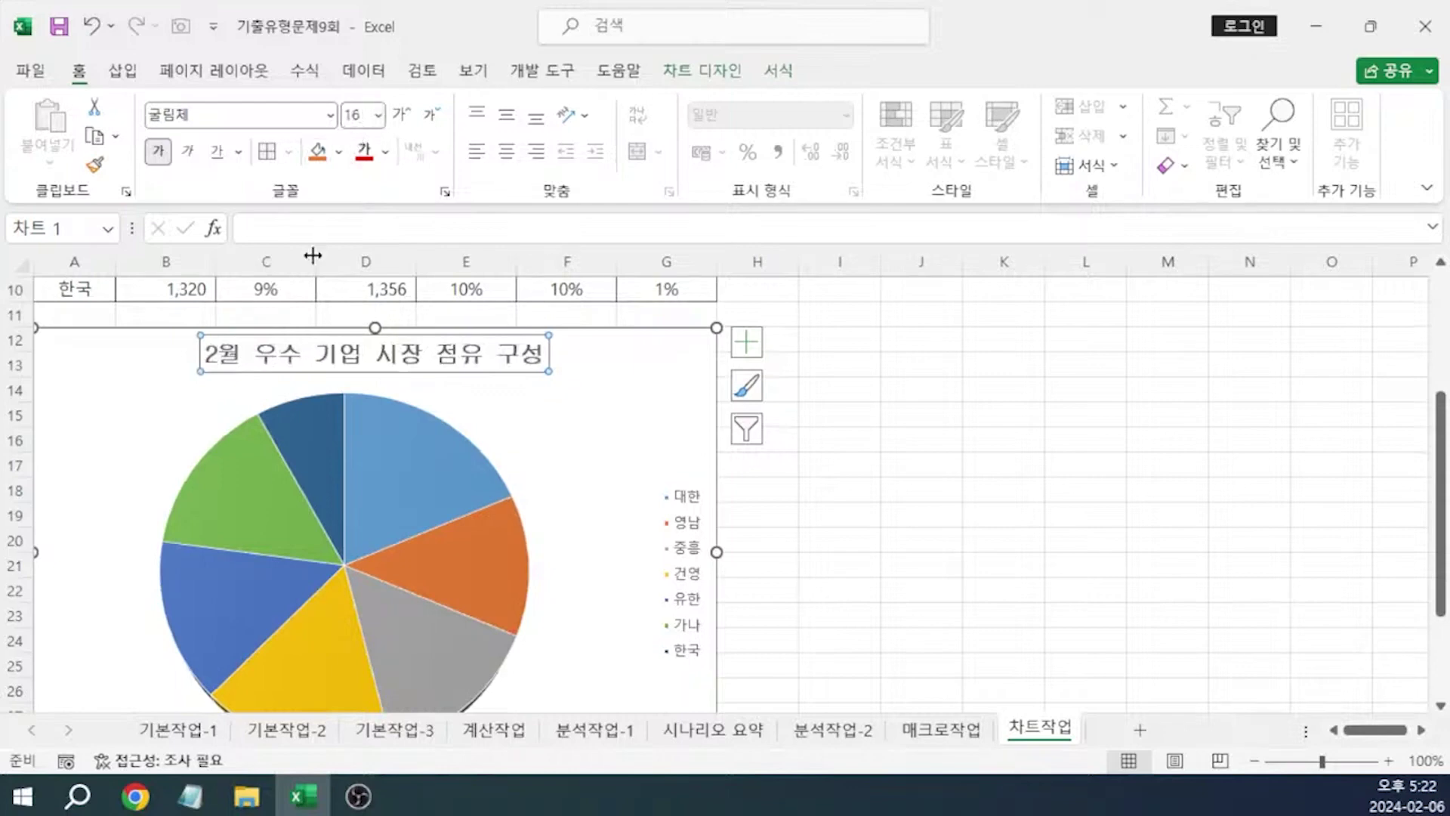
Check the third chart task in Notepad, then return to Excel and delete the chart legend
click(188, 797)
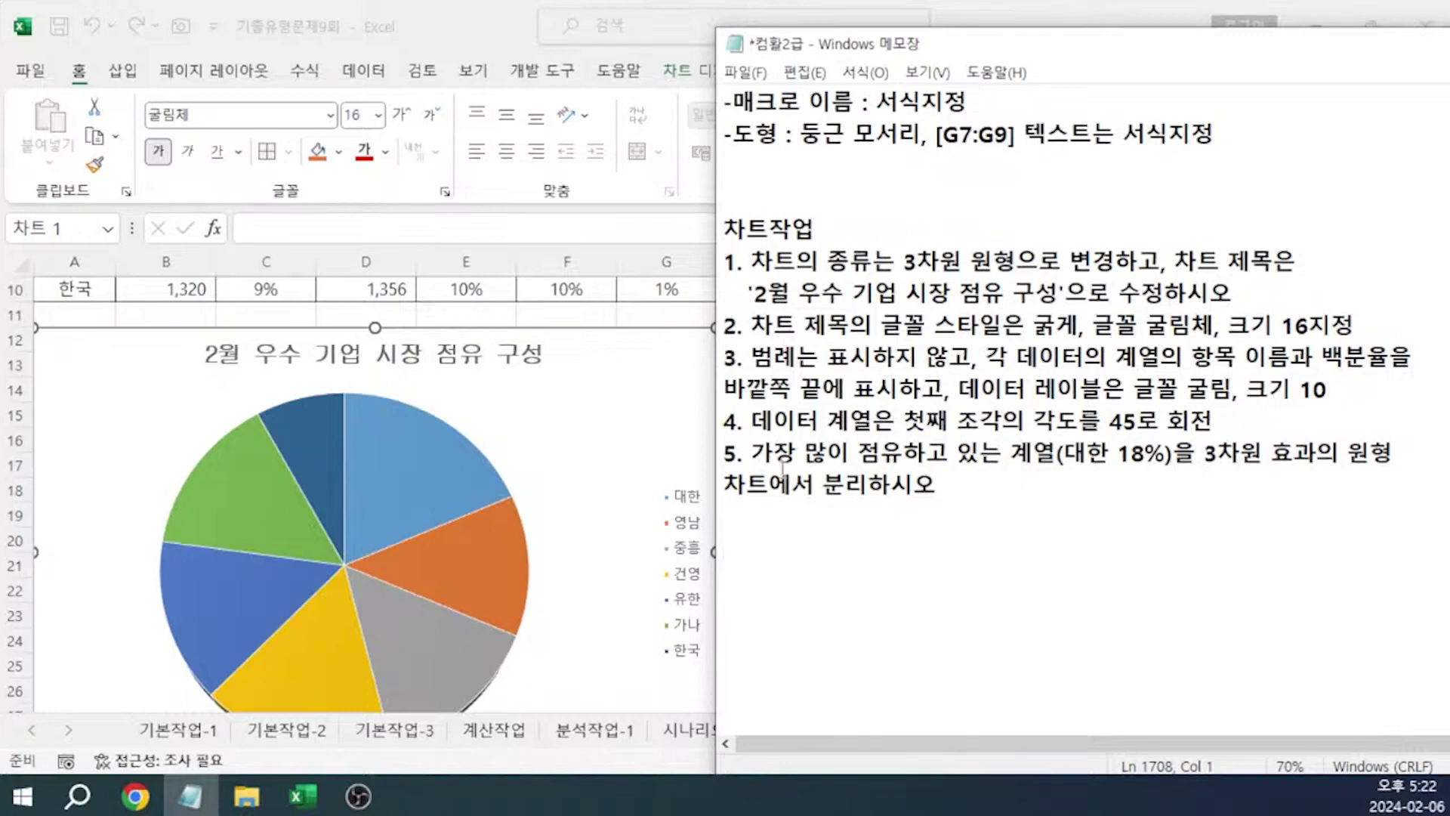
click(687, 483)
click(685, 477)
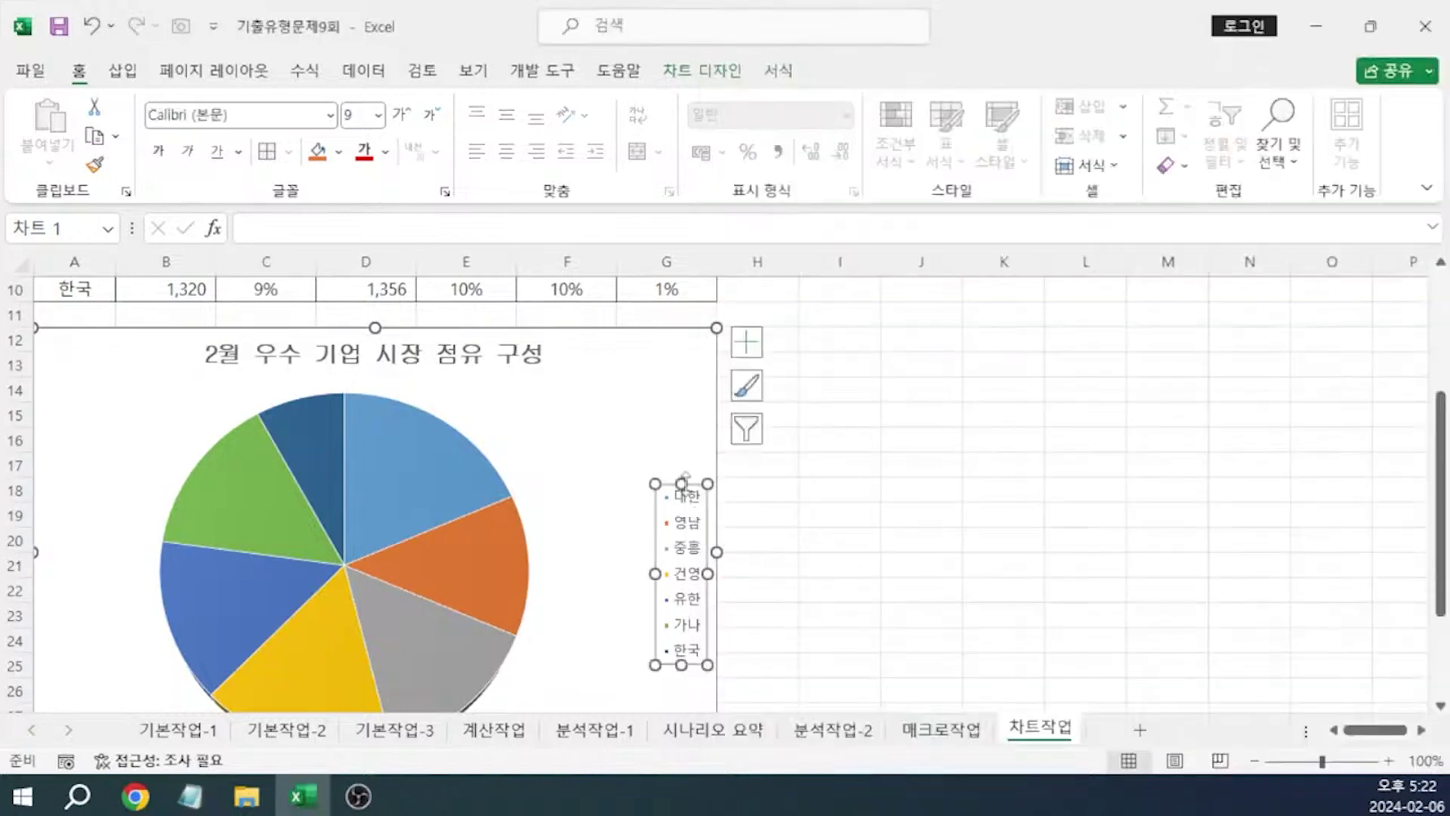
key(Delete)
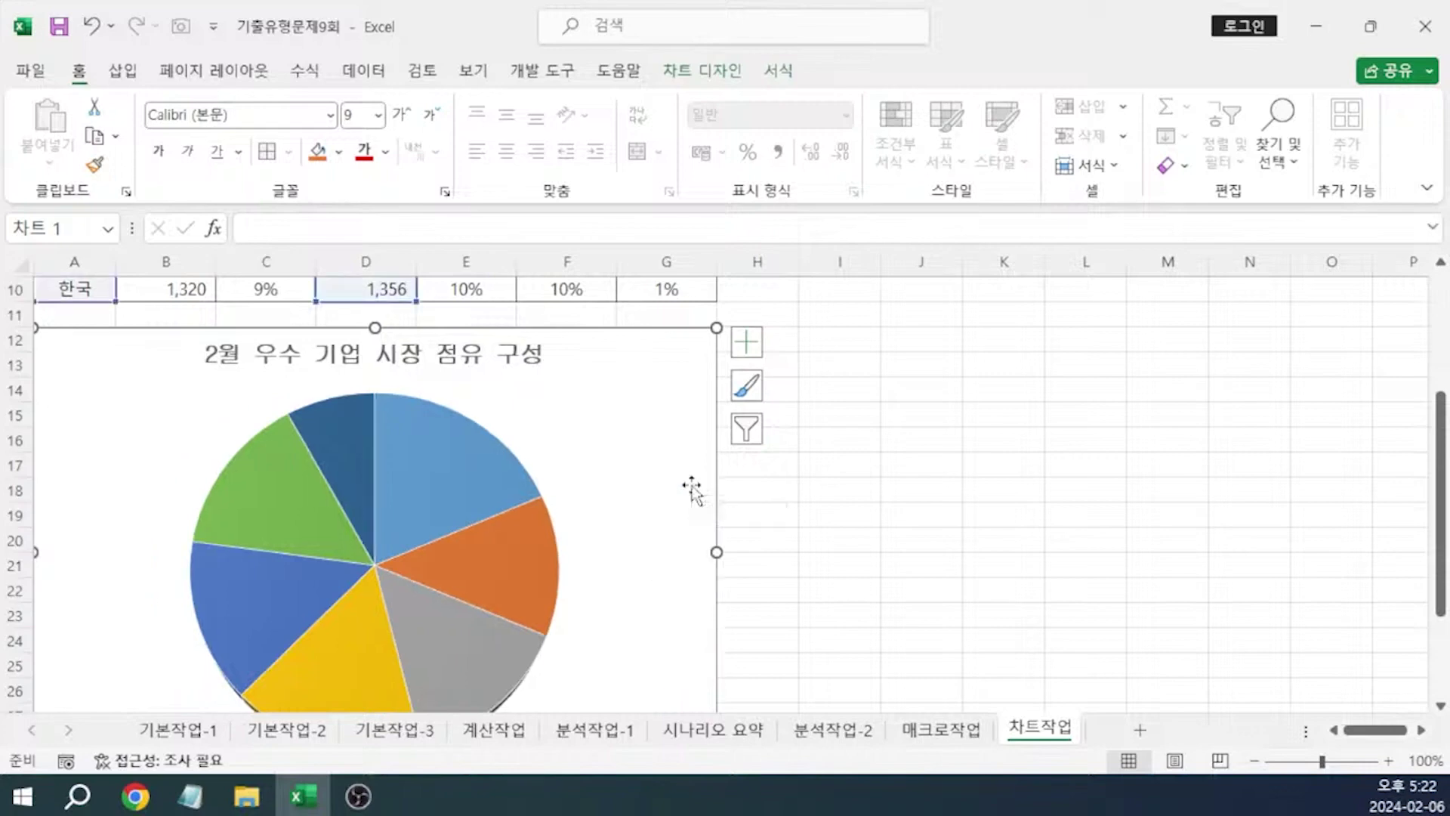
Recheck the label task in Notepad, then add data labels in Excel showing 항목 이름 and 백분율 without 값
click(190, 796)
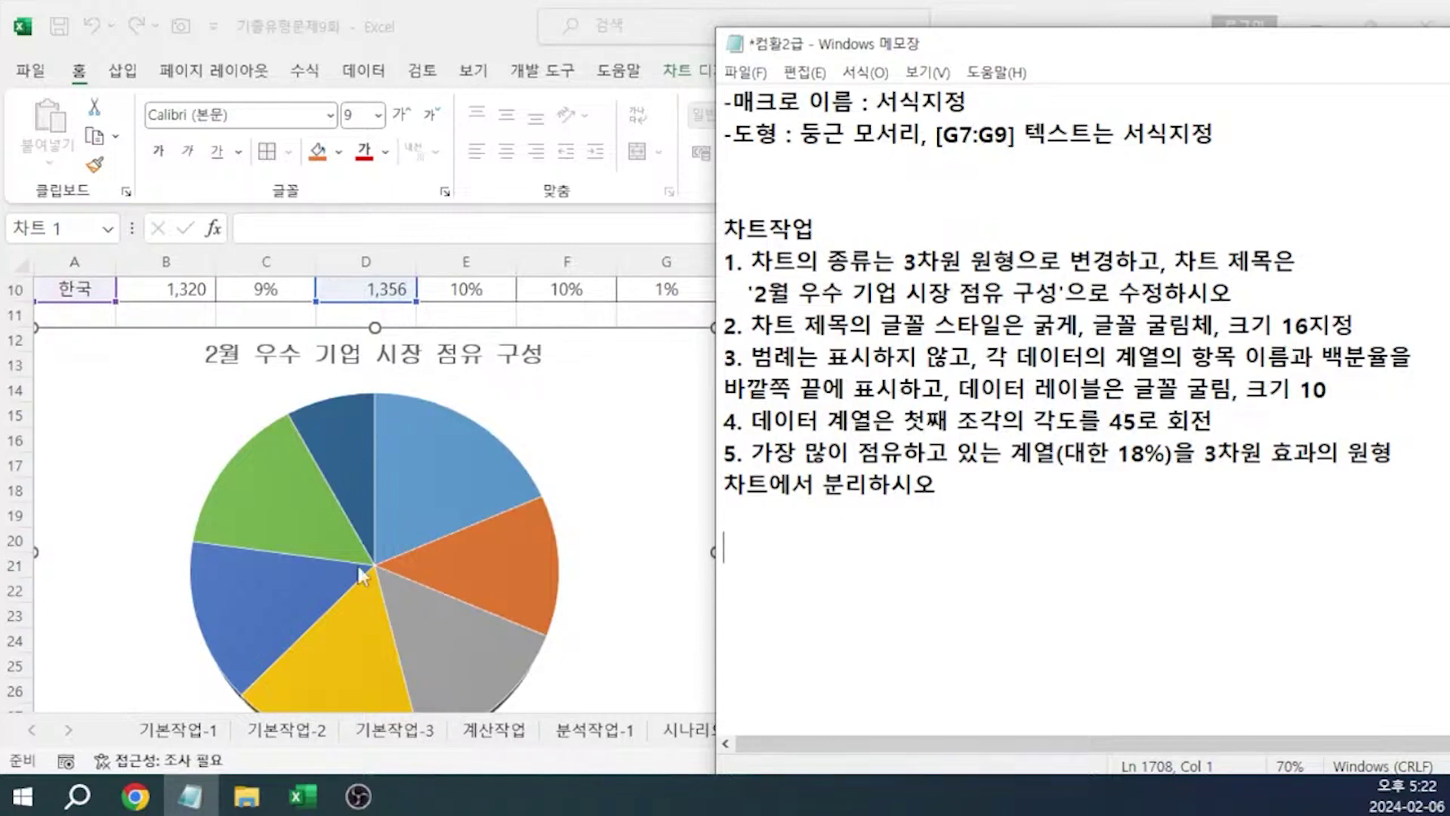
click(432, 494)
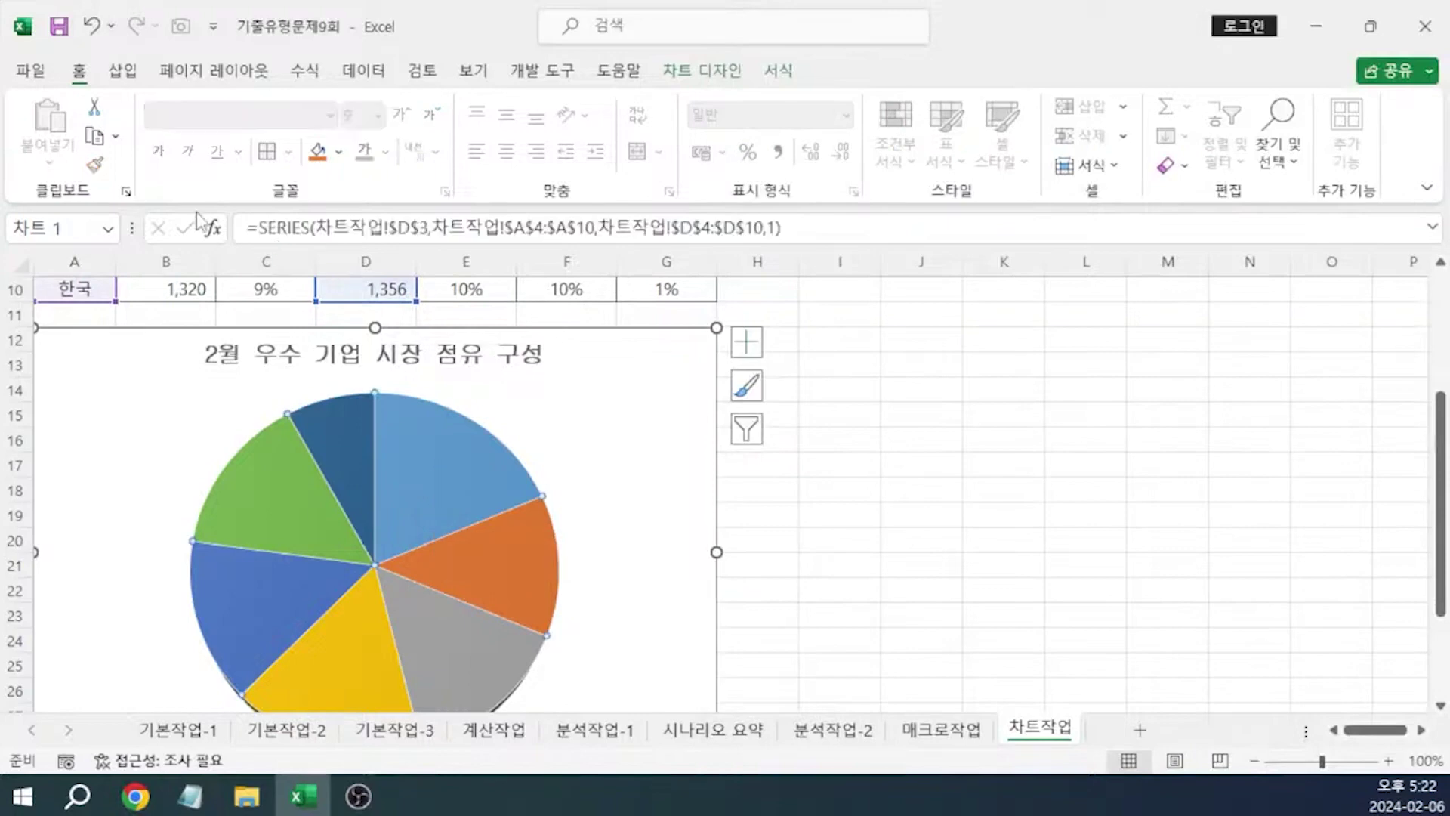
click(717, 71)
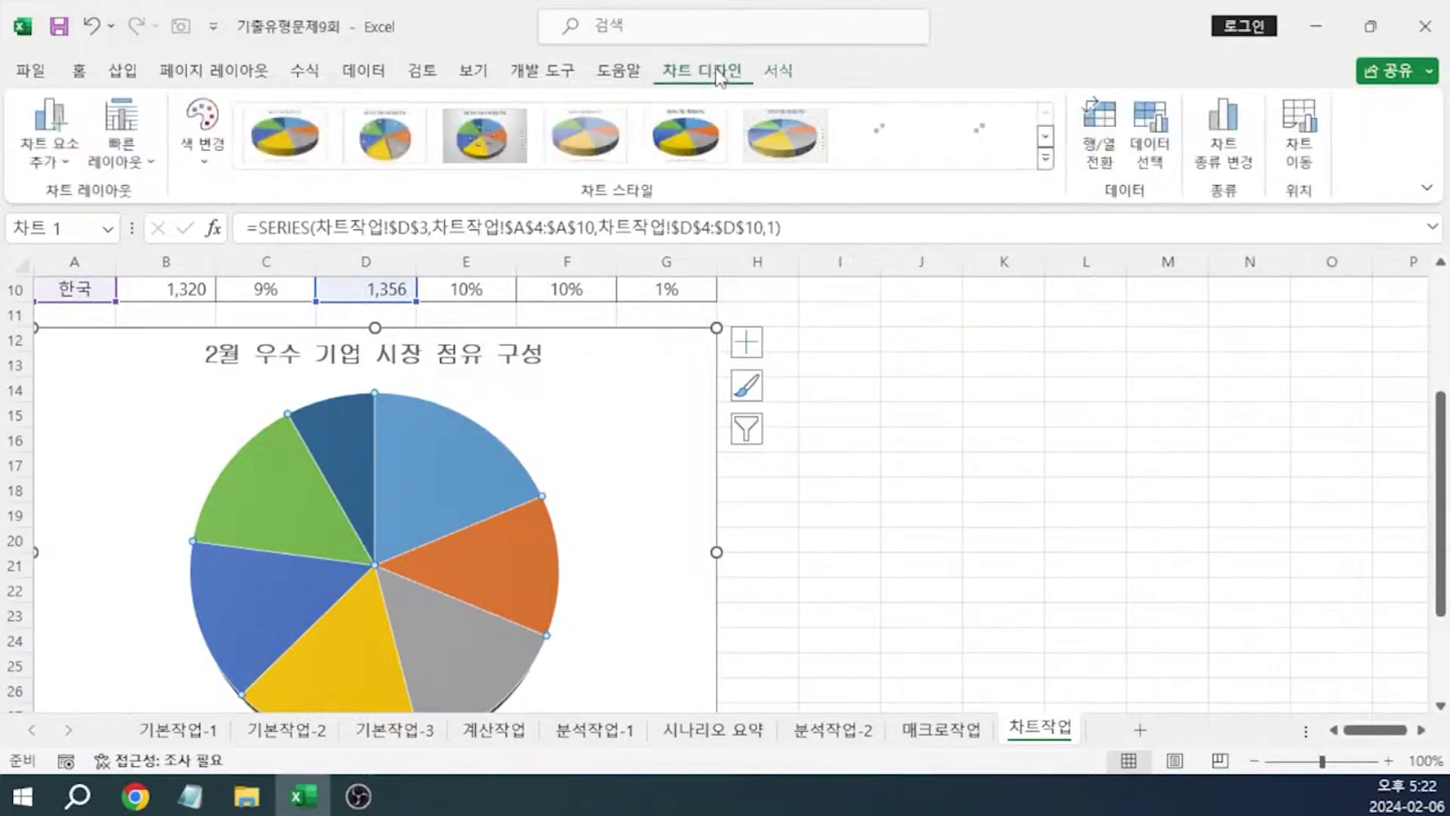
click(54, 150)
mouse_move(136, 230)
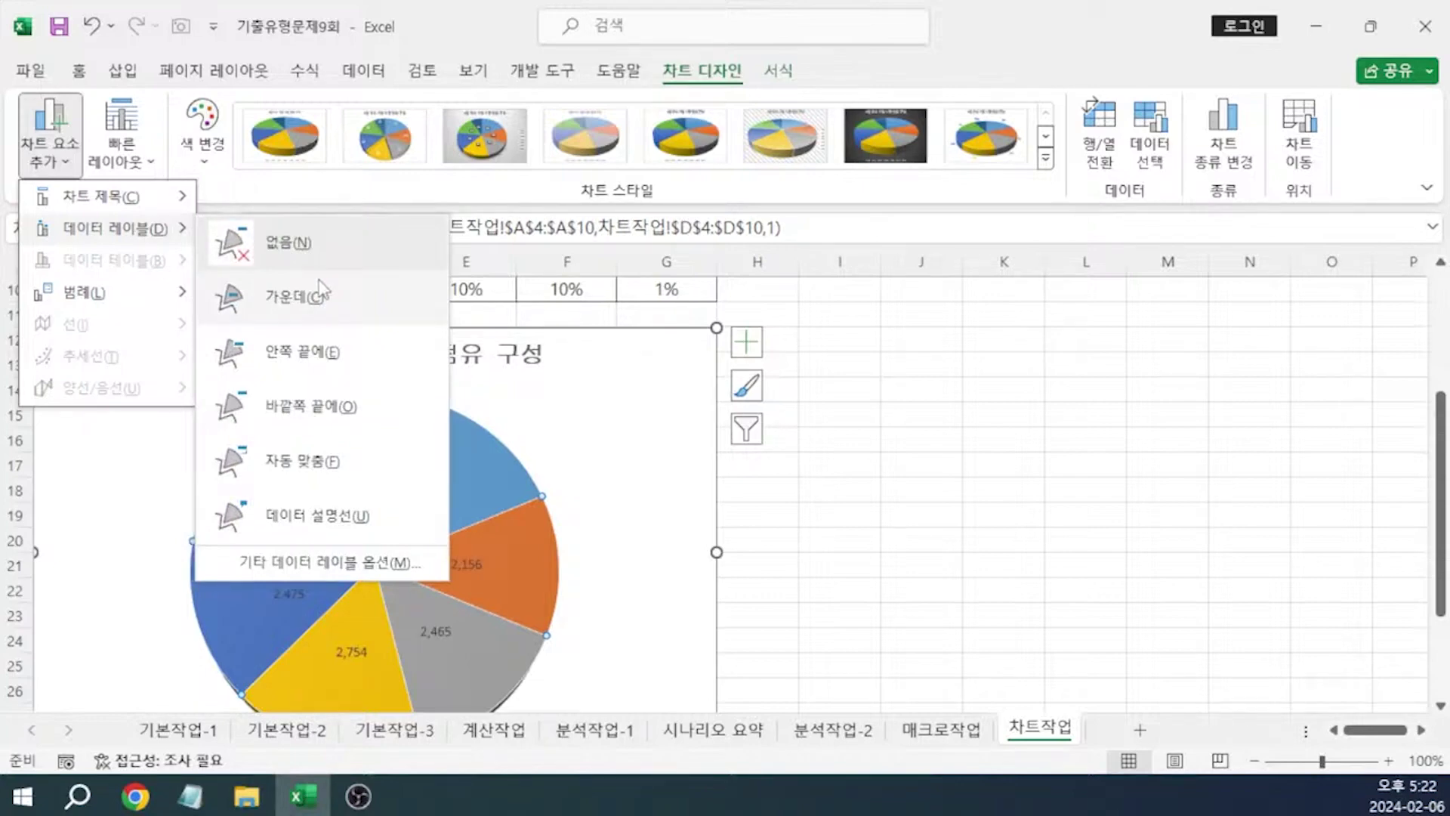
click(337, 562)
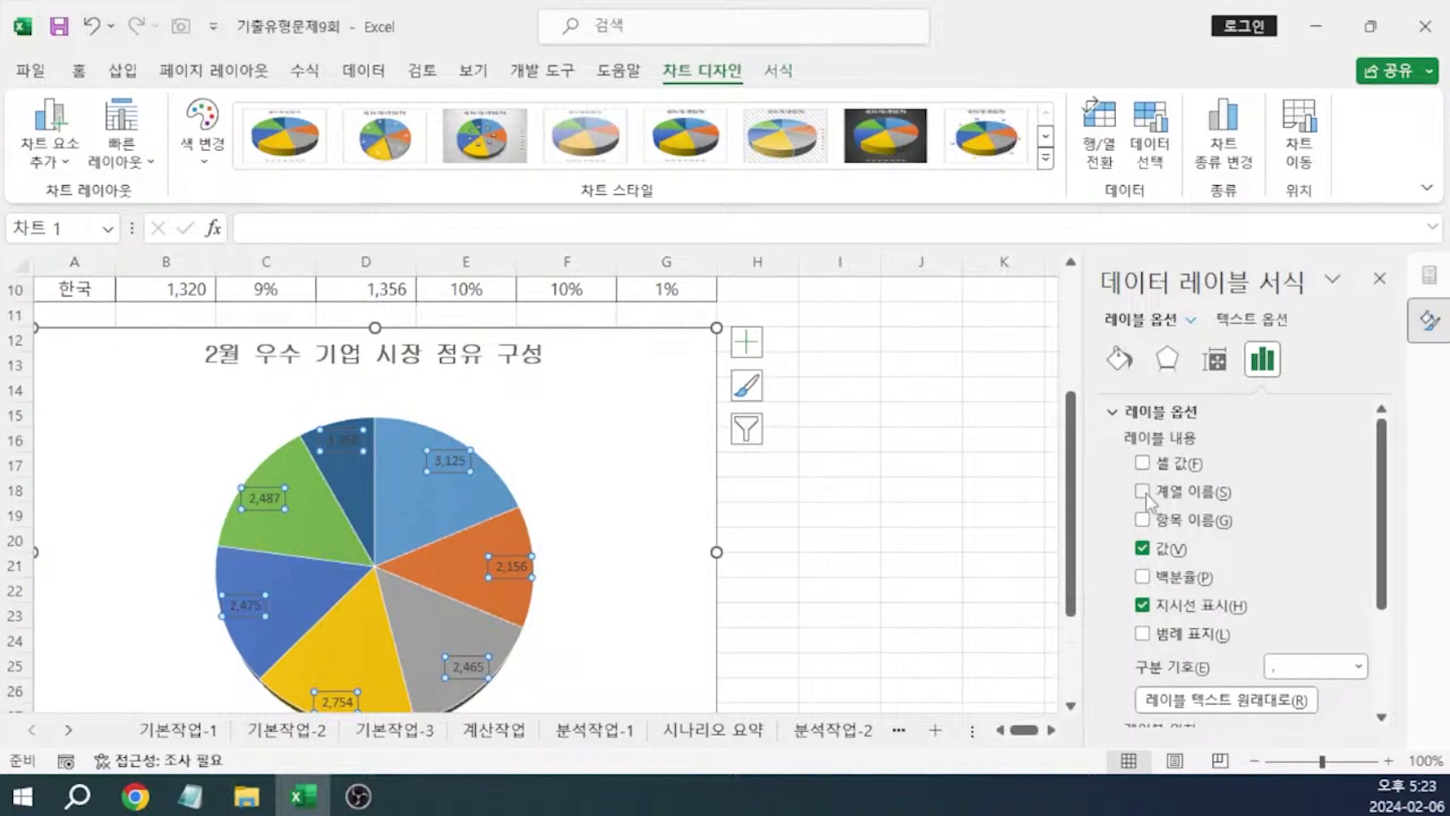
click(1142, 519)
click(1142, 548)
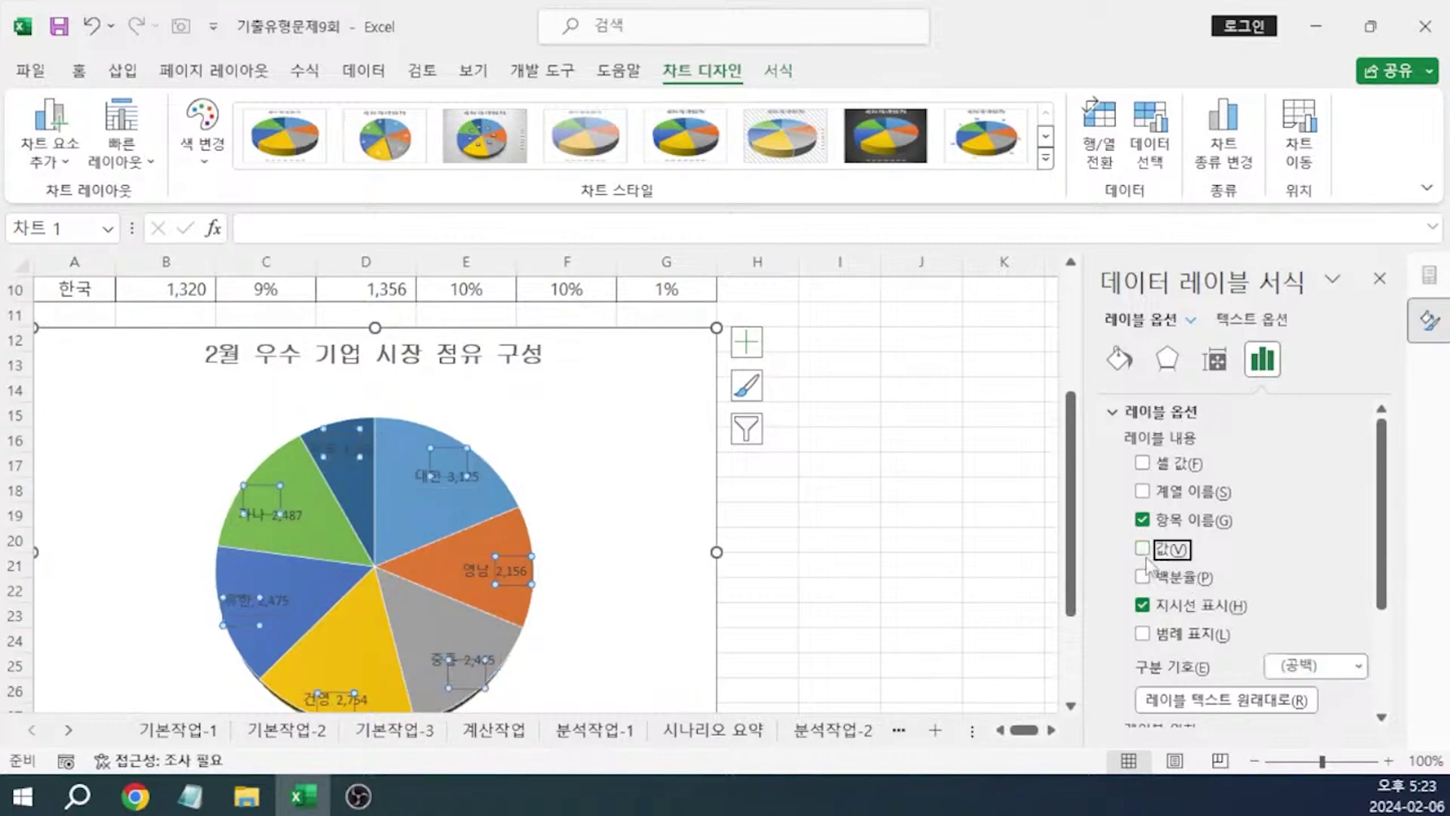
click(1143, 577)
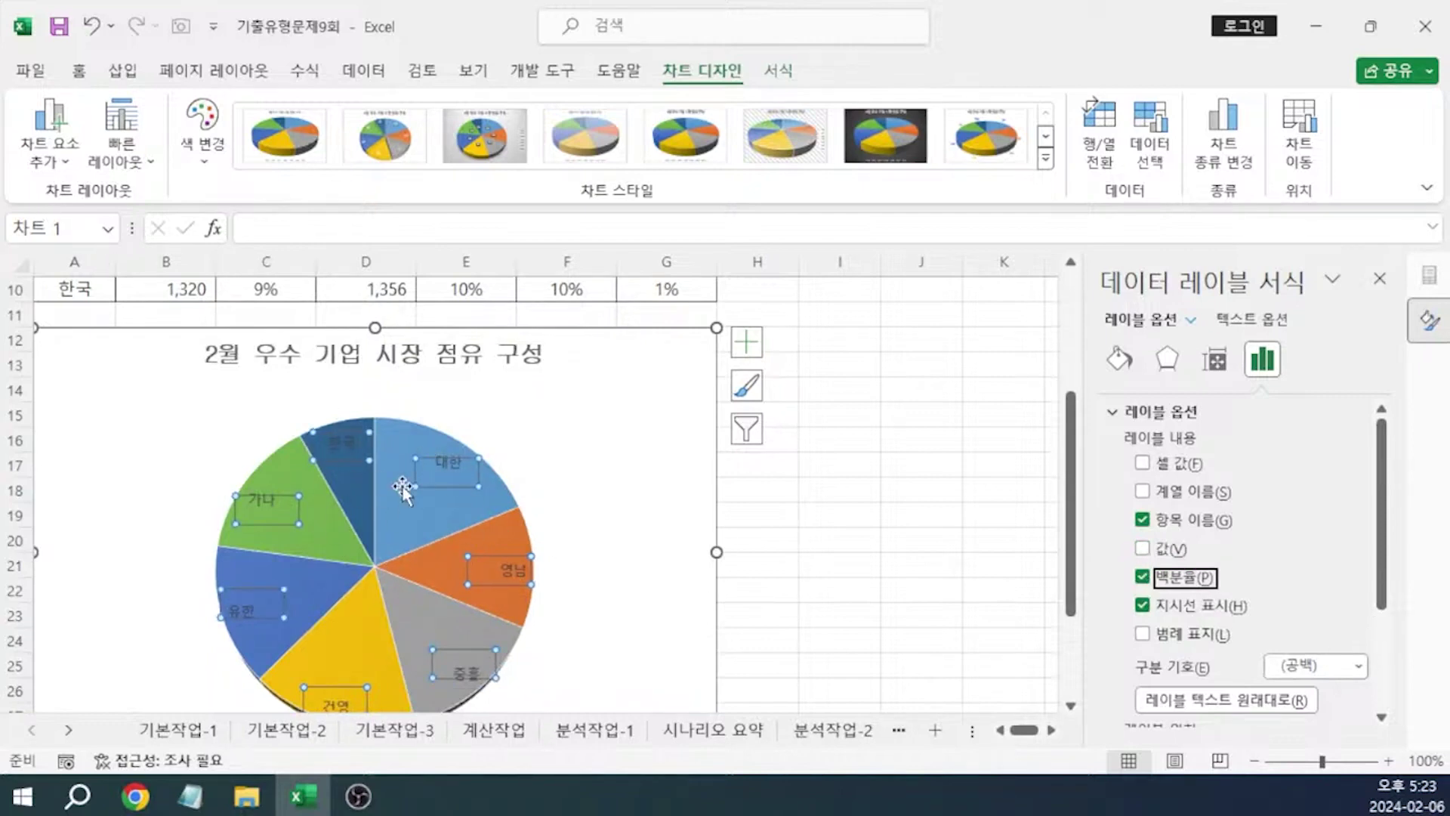
Set the data label position to 바깥쪽 끝에
click(56, 154)
mouse_move(99, 293)
scroll(1289, 545, down, 1)
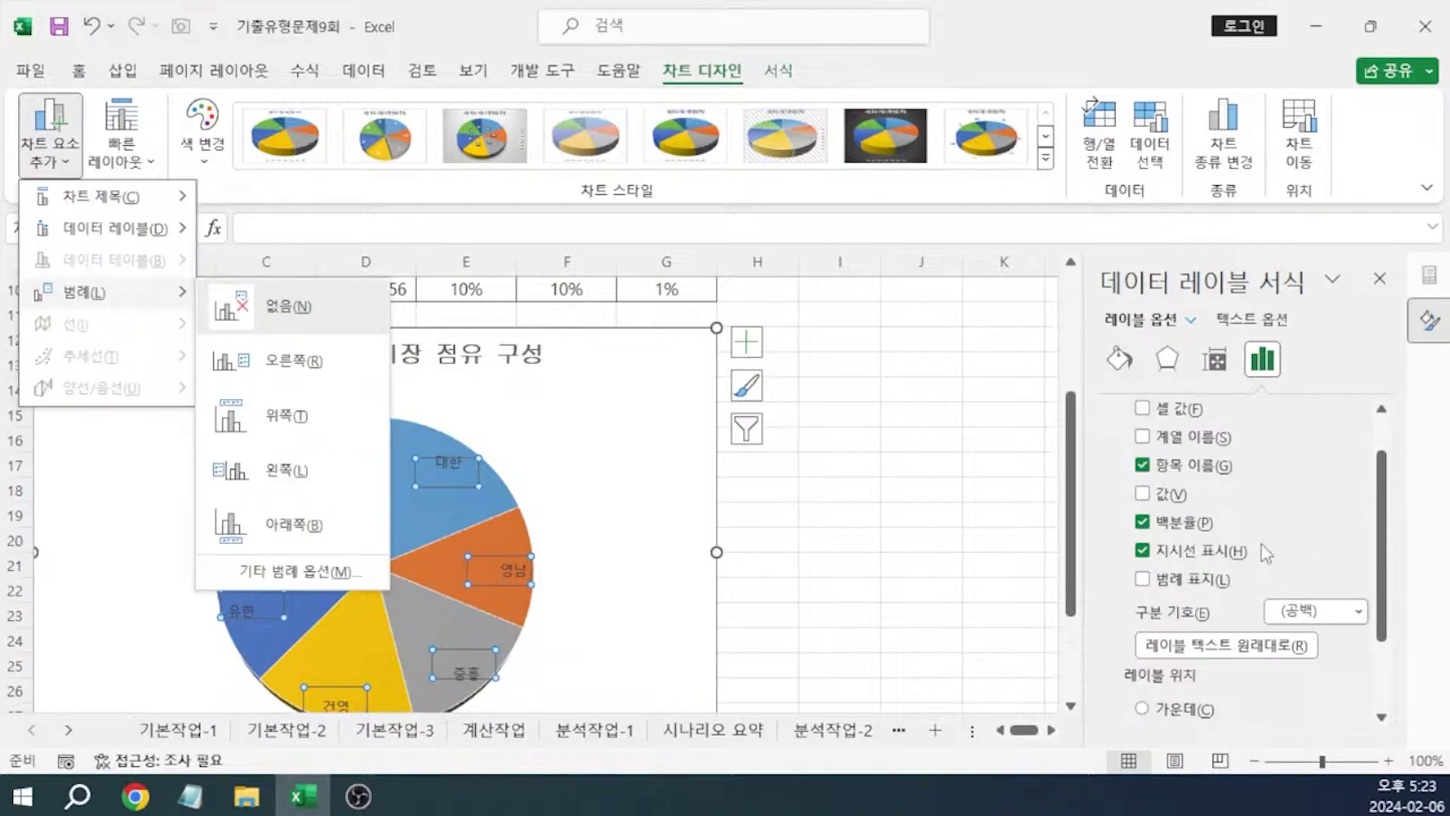
scroll(1299, 571, up, 1)
click(1304, 583)
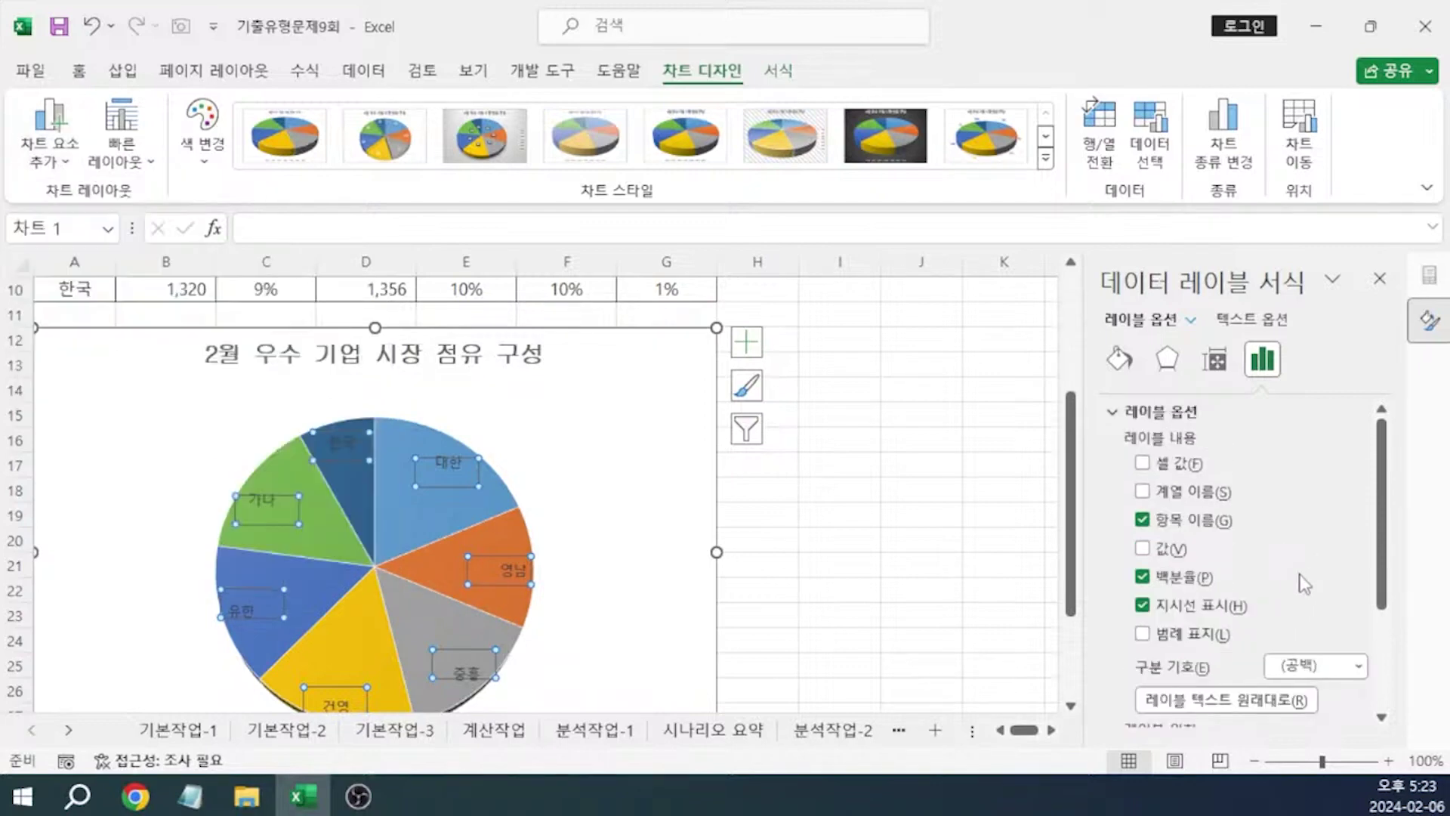
scroll(1291, 572, down, 3)
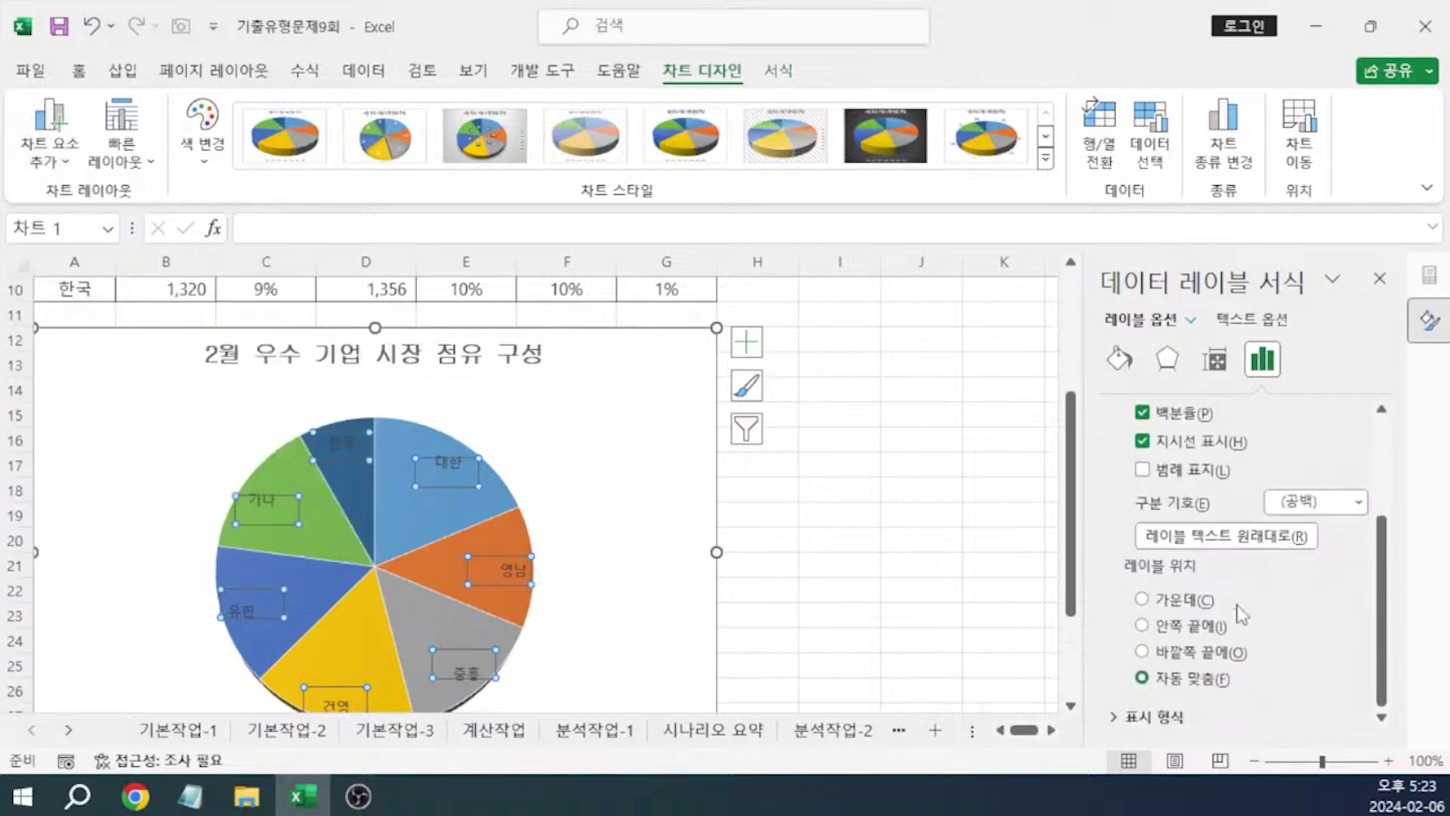
click(1209, 654)
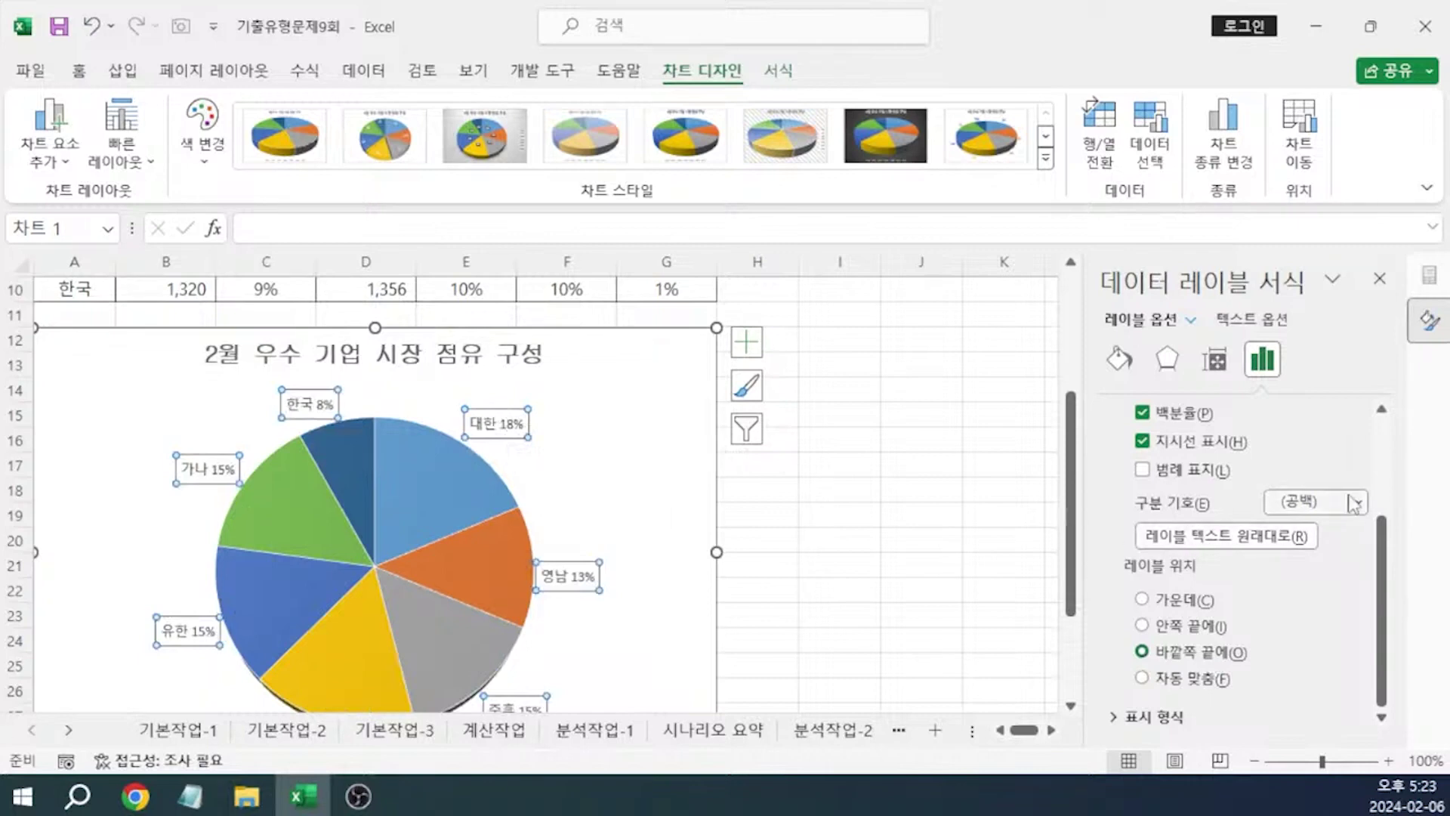
Reapply the 바깥쪽 끝에 data labels to replace the callout style, and switch to Notepad to check the label font requirements
click(49, 143)
mouse_move(114, 228)
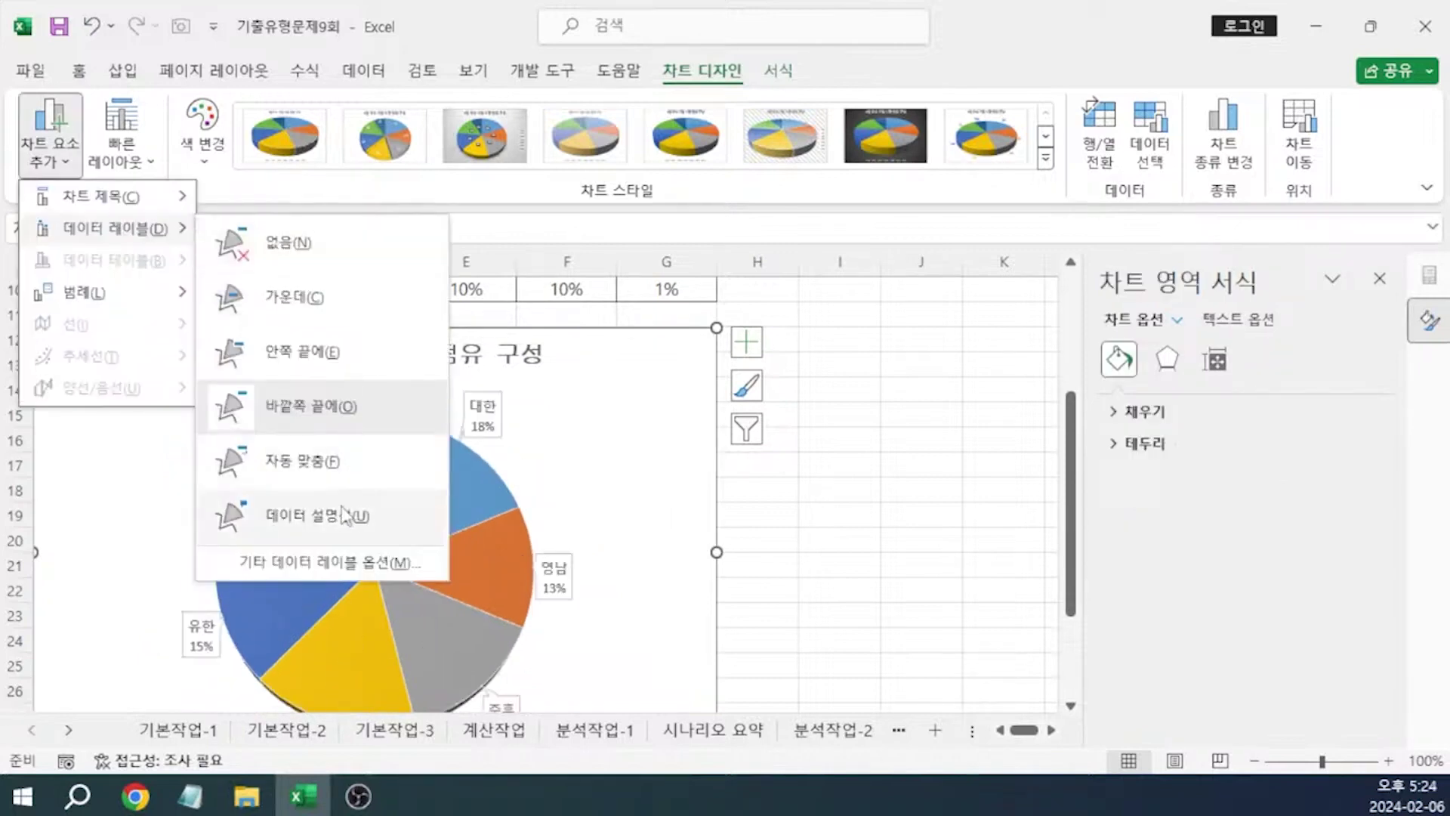
click(330, 405)
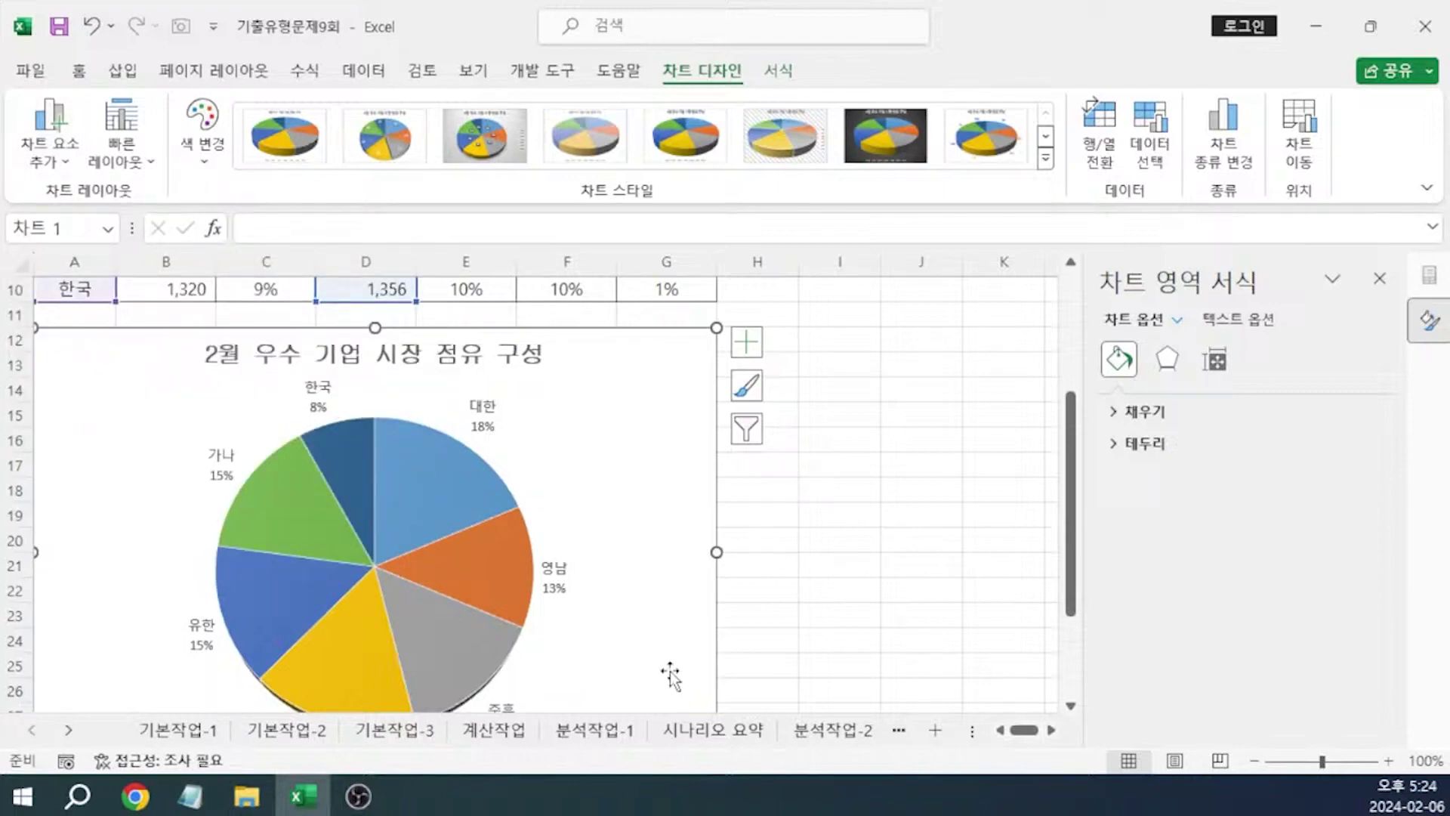
click(190, 796)
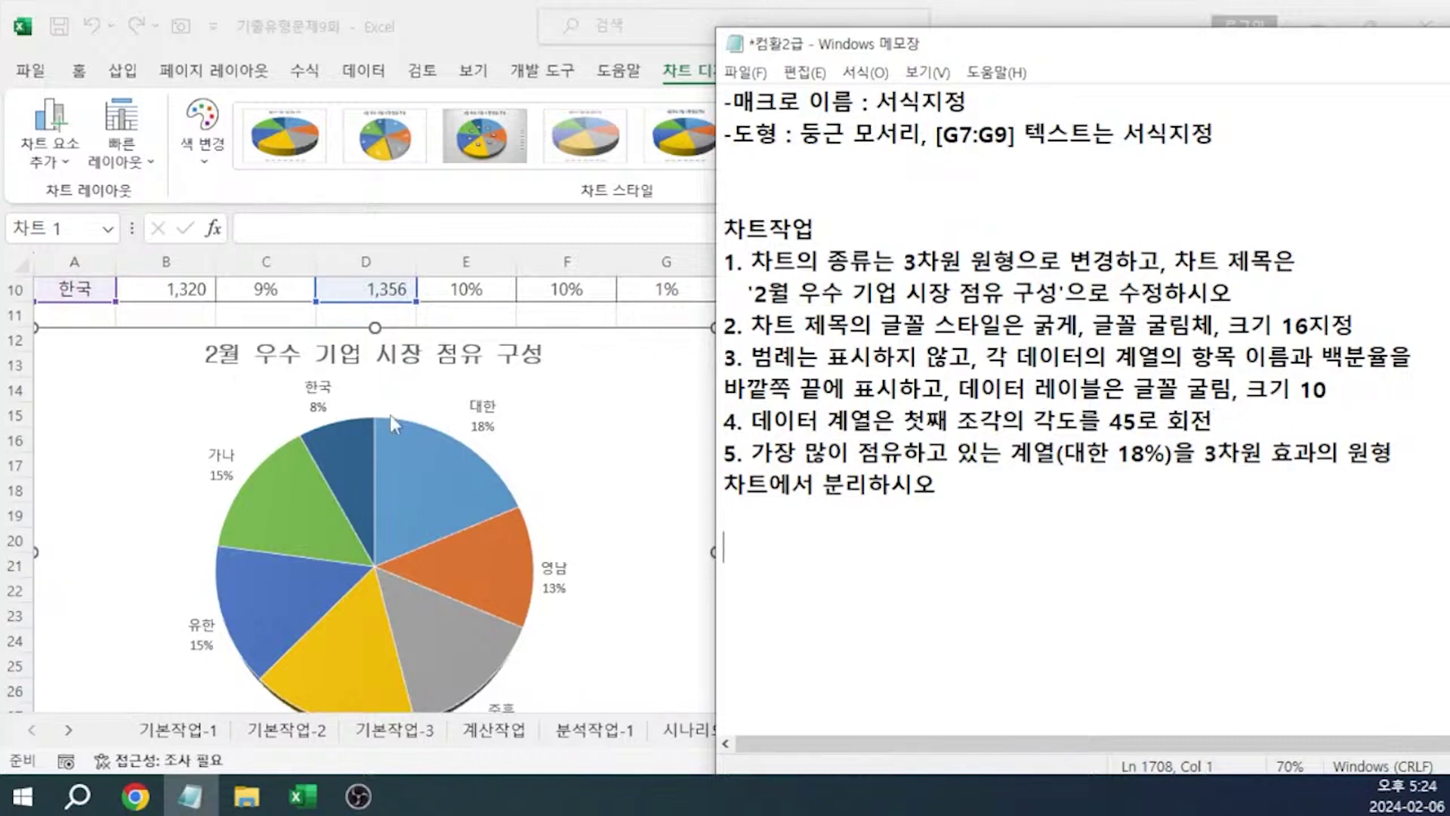
Return to Excel and format all the pie chart's data labels in 굴림 at size 10
click(479, 411)
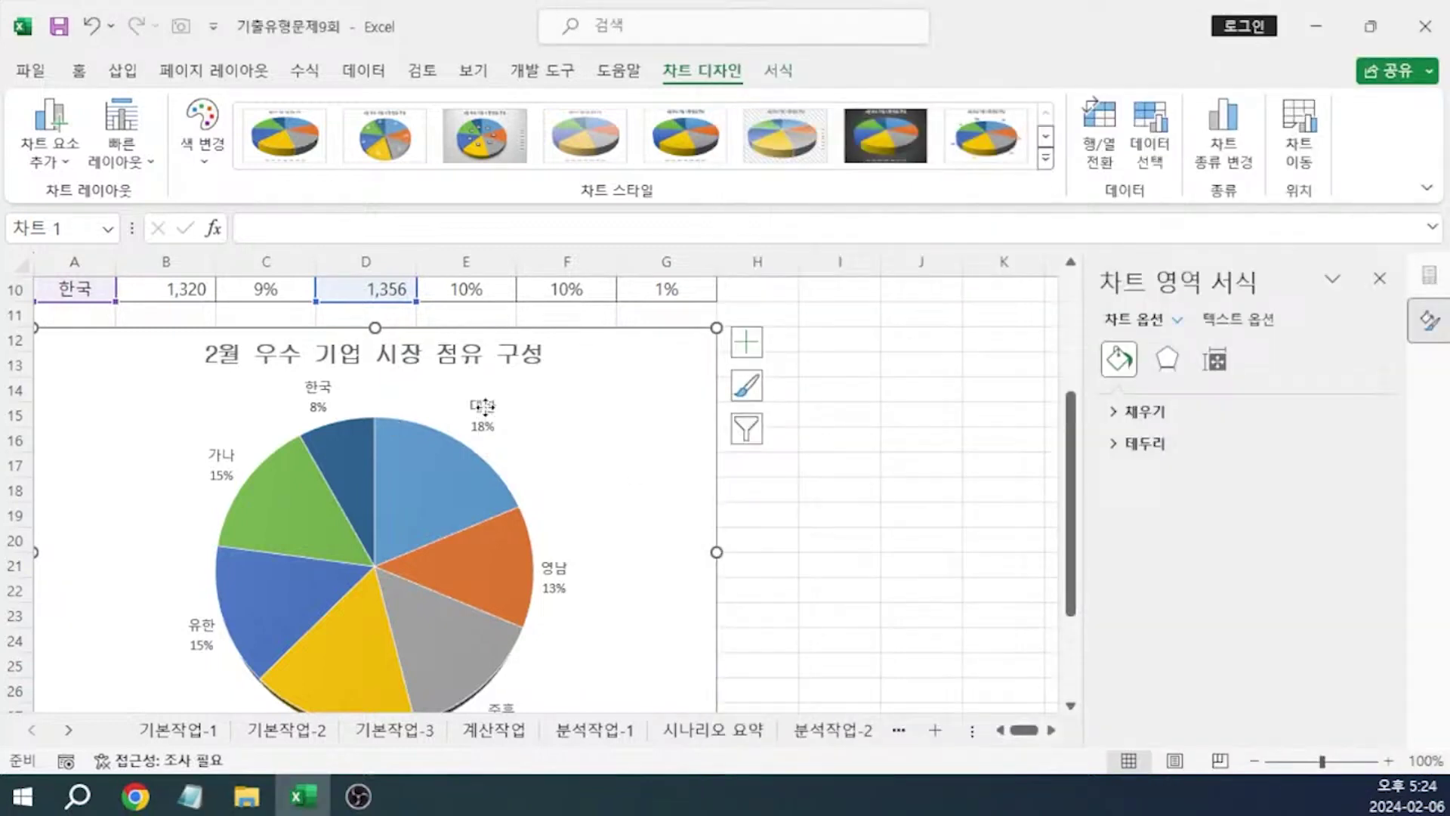
click(479, 411)
click(79, 70)
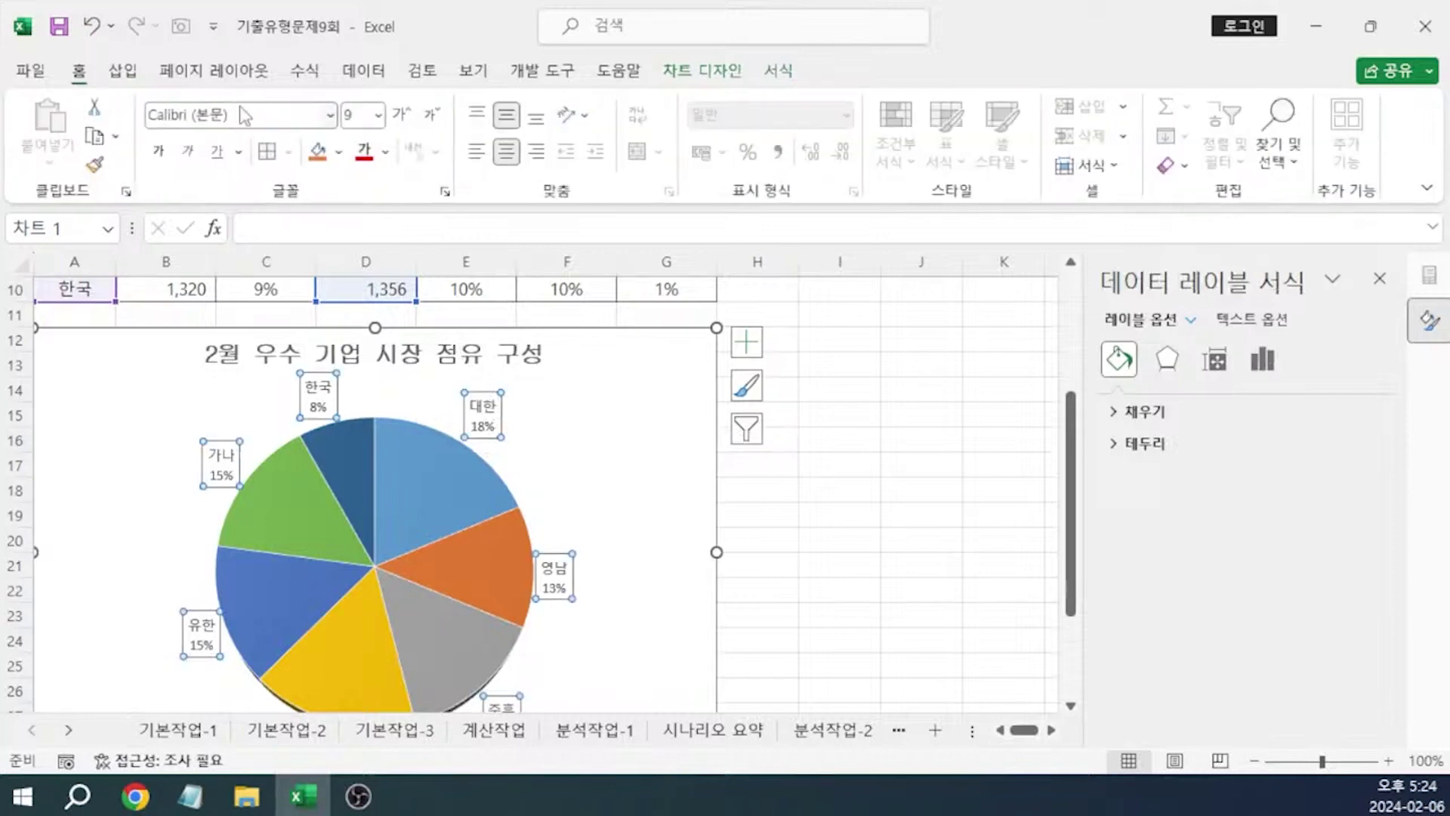
click(238, 106)
text(ㄱ)
text(굴림)
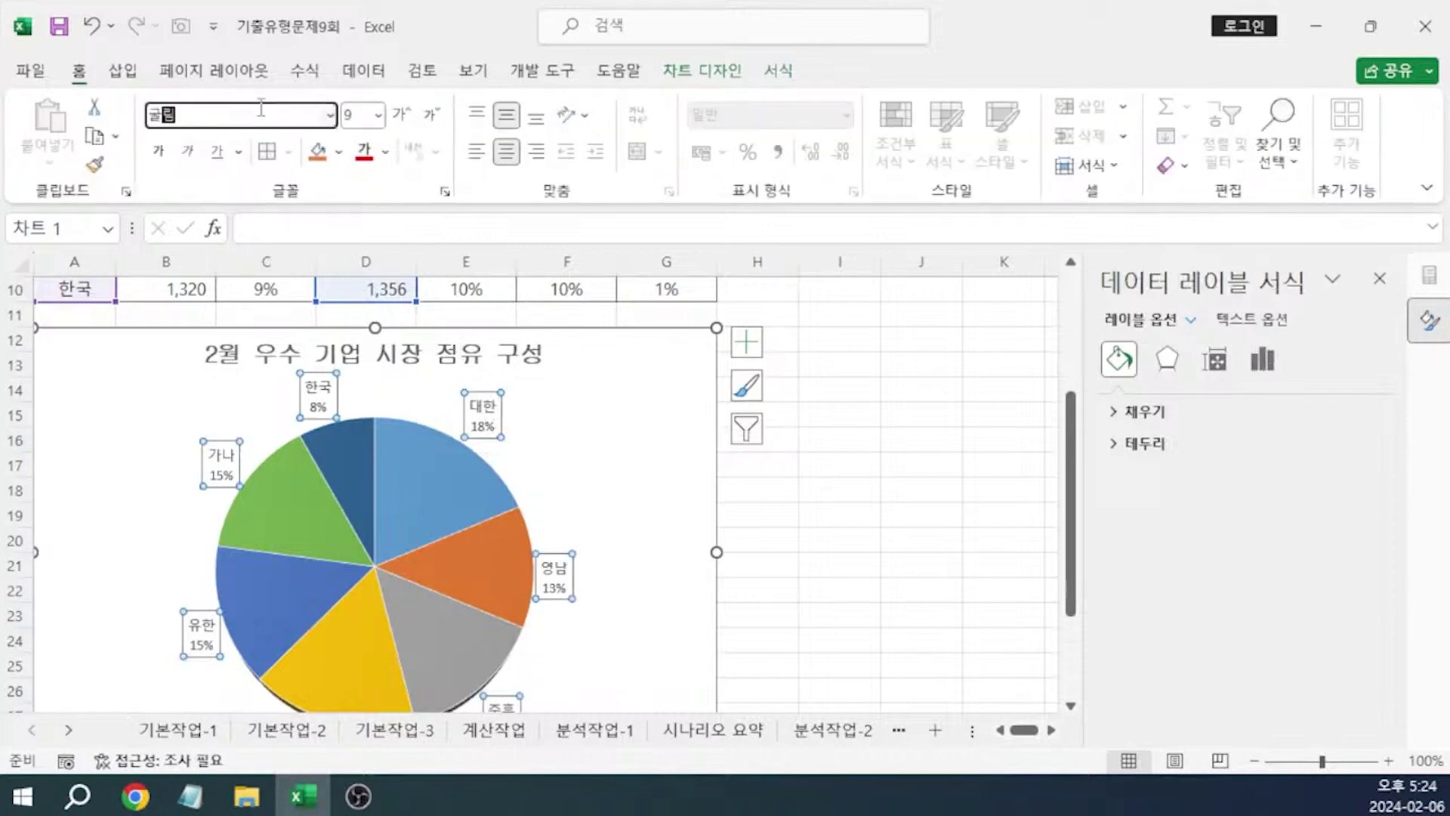
key(Return)
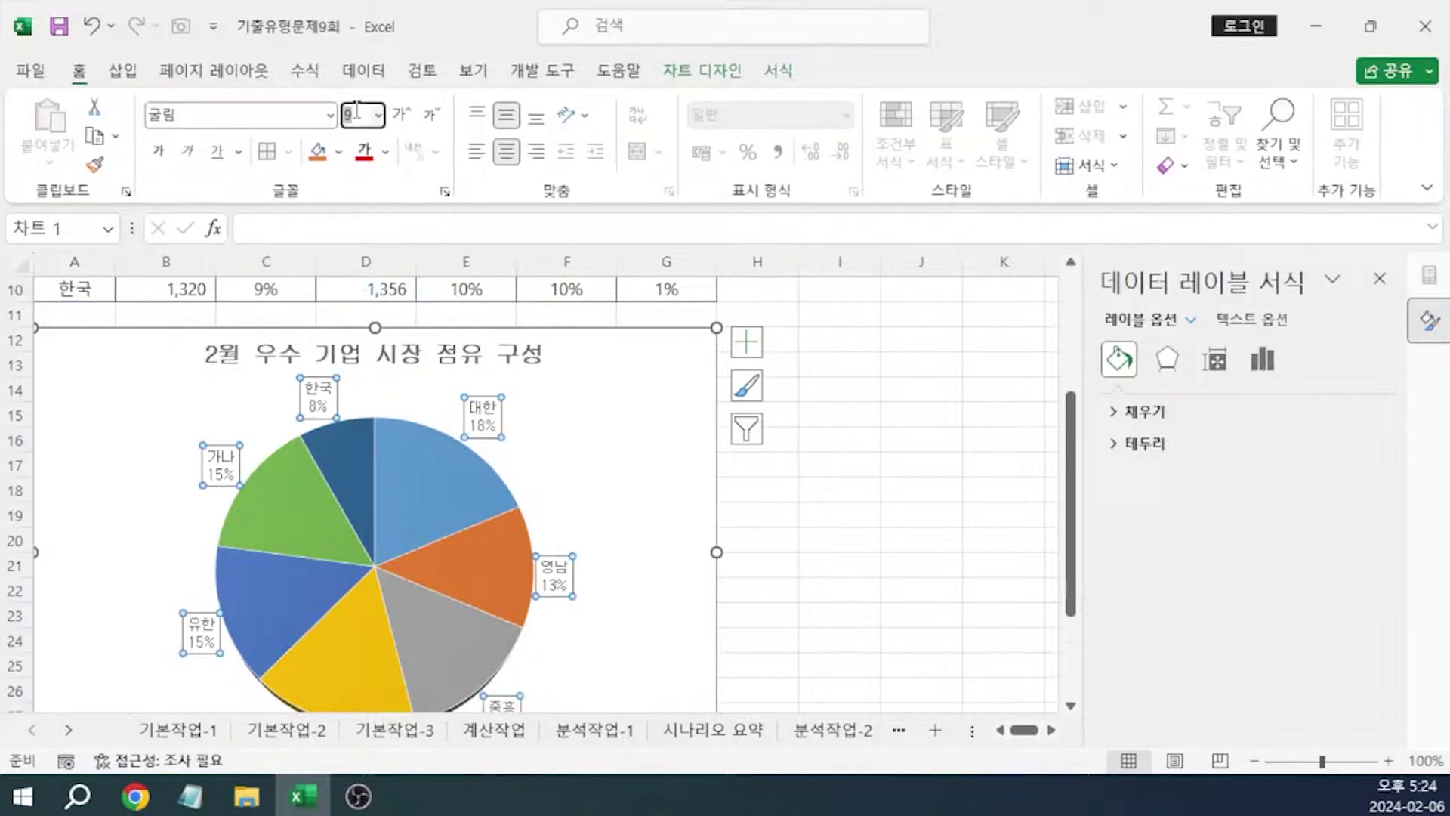
click(401, 113)
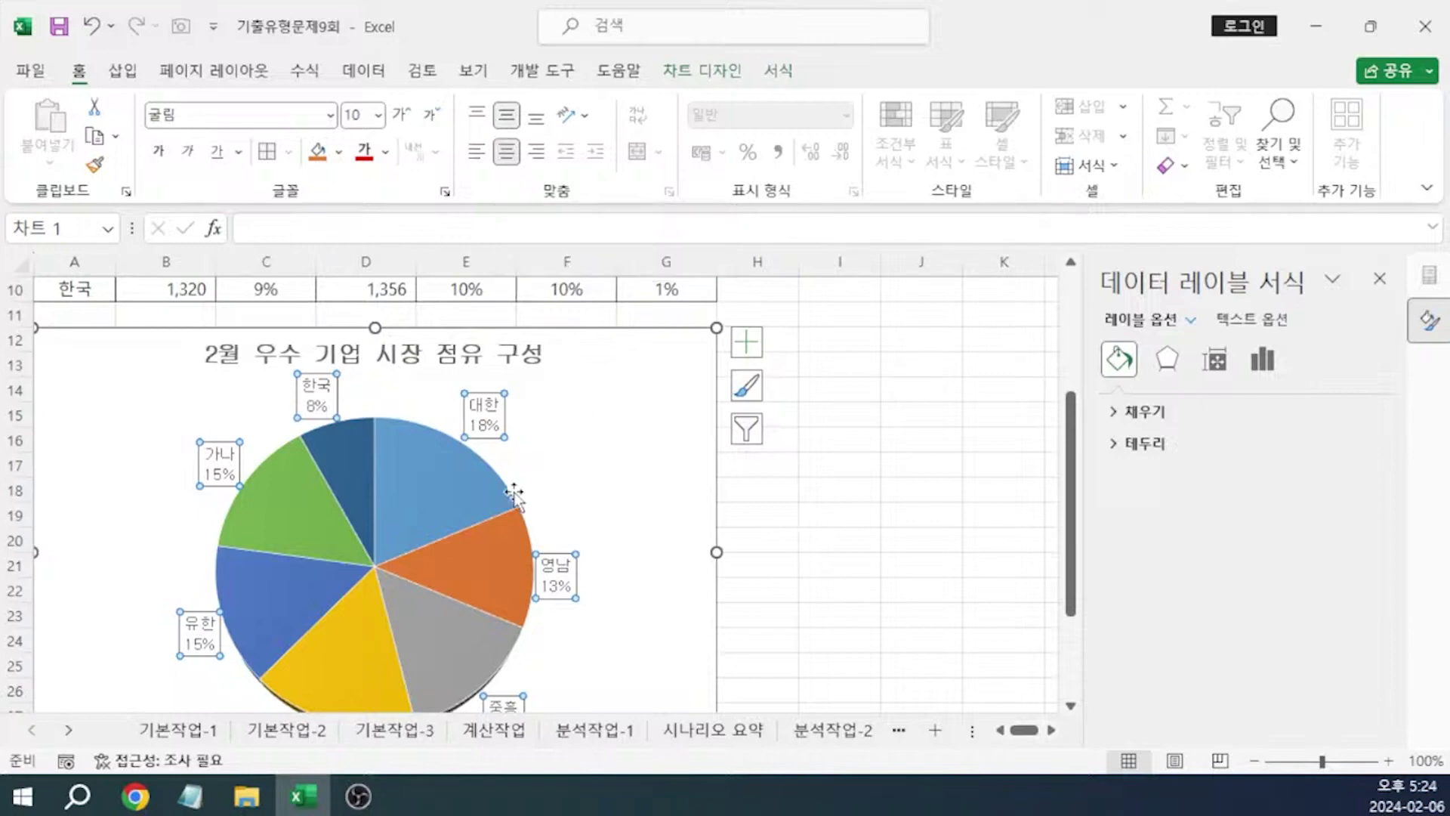
Set the first slice angle of the pie's data series to 45°
click(438, 483)
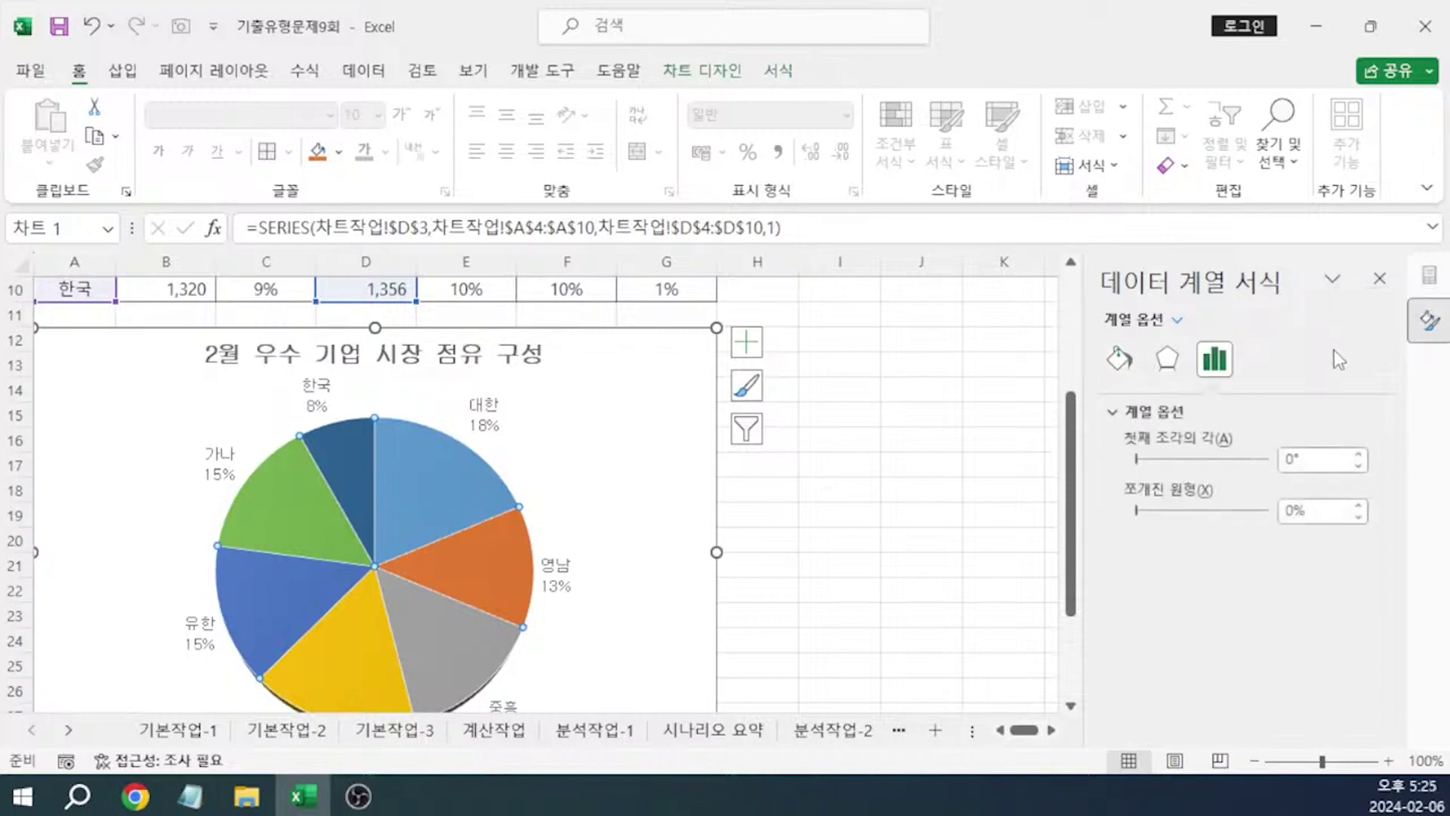
click(1309, 459)
text(45)
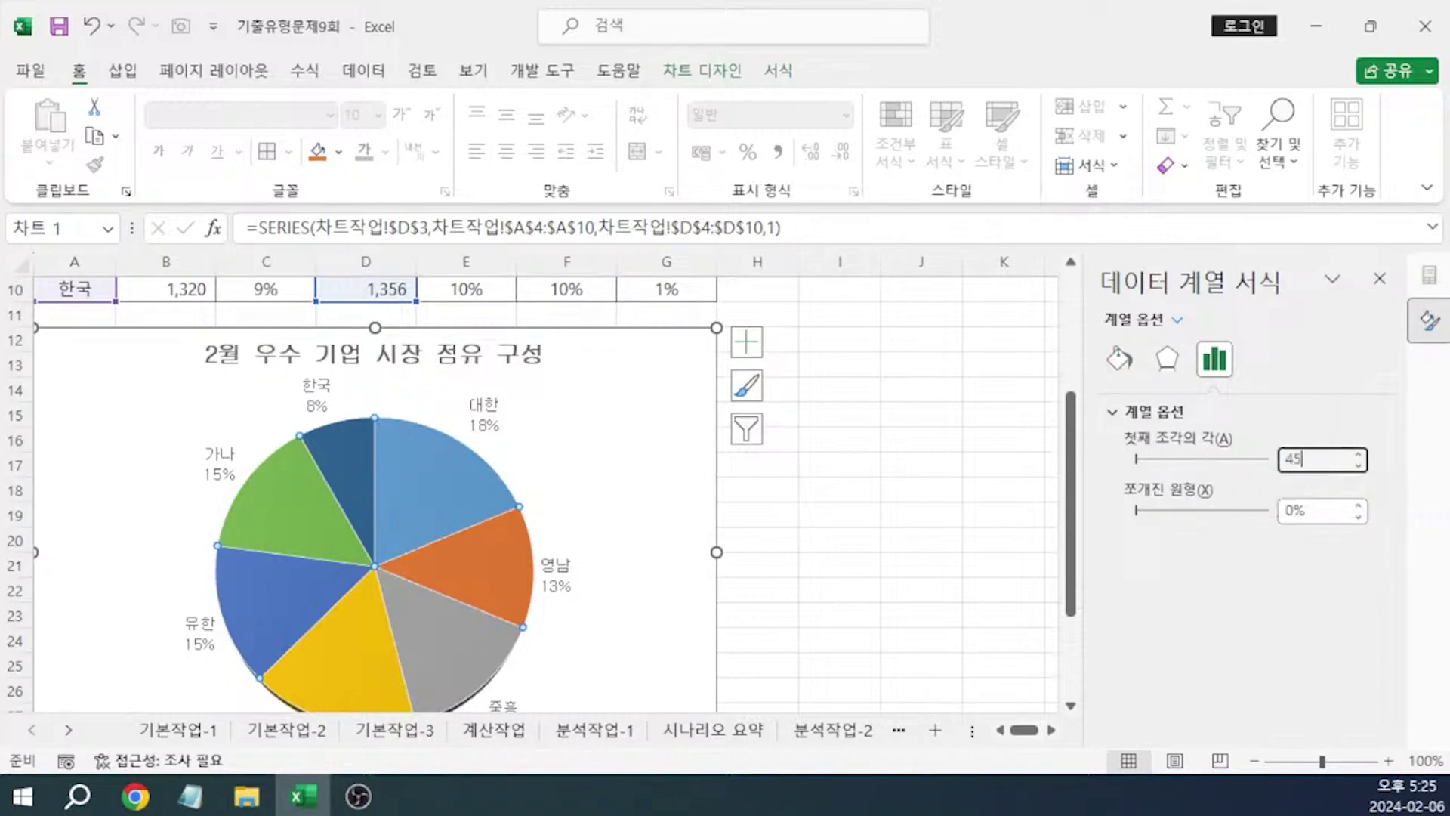
key(Return)
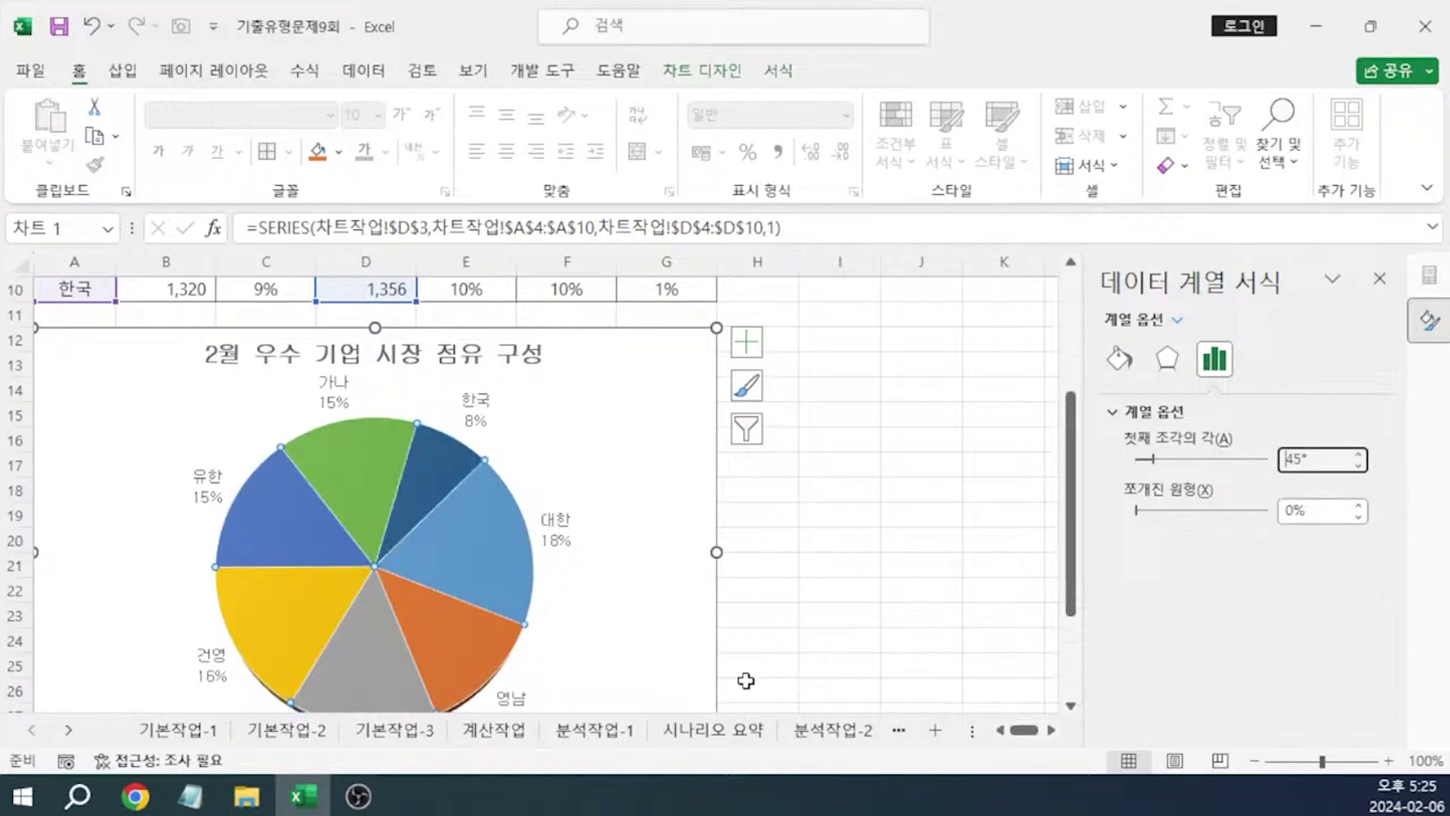
Pull only the 대한 slice out of the pie by about 27%, and reset its explosion to 0%
click(479, 564)
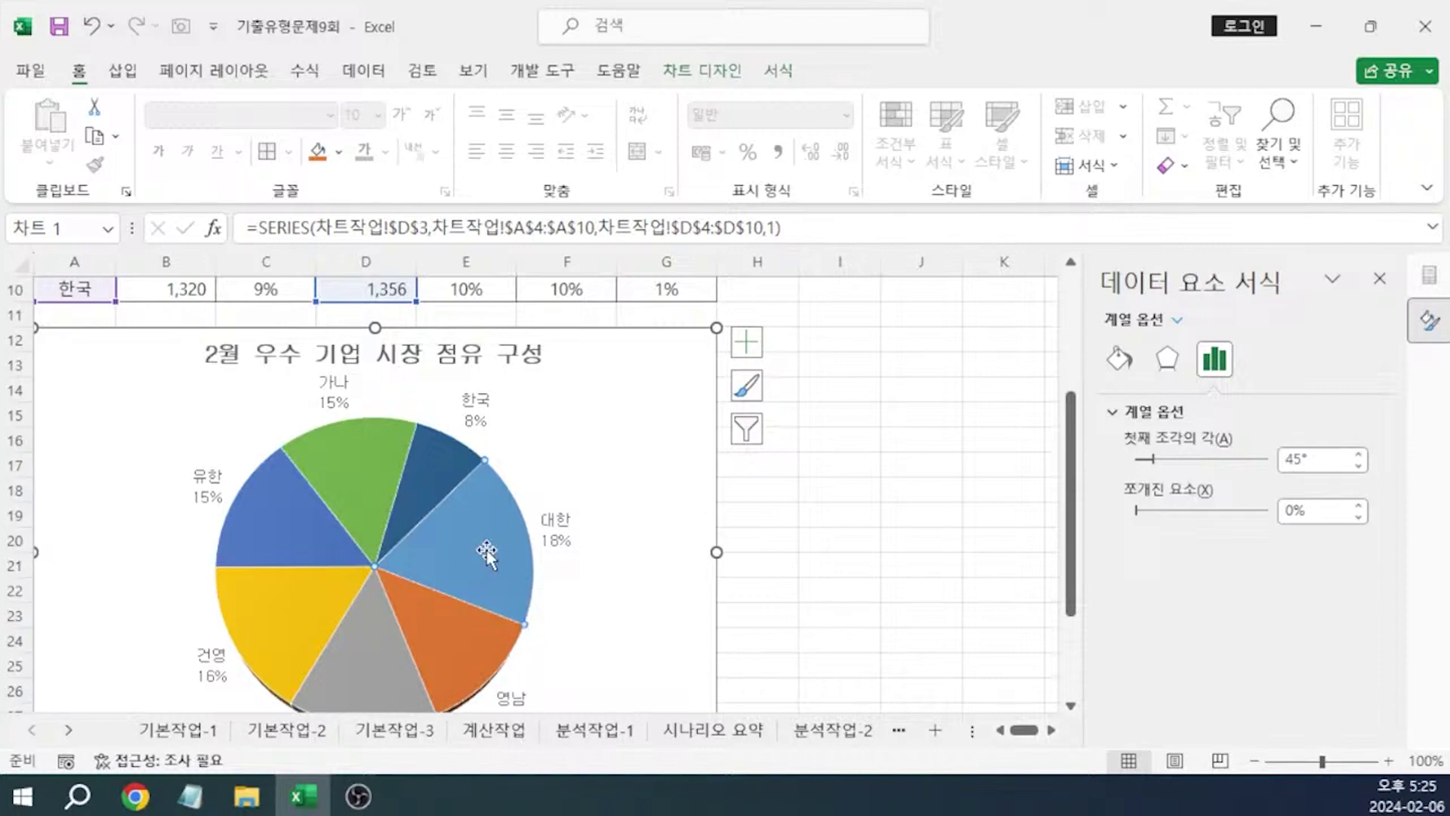
drag(489, 555, 545, 549)
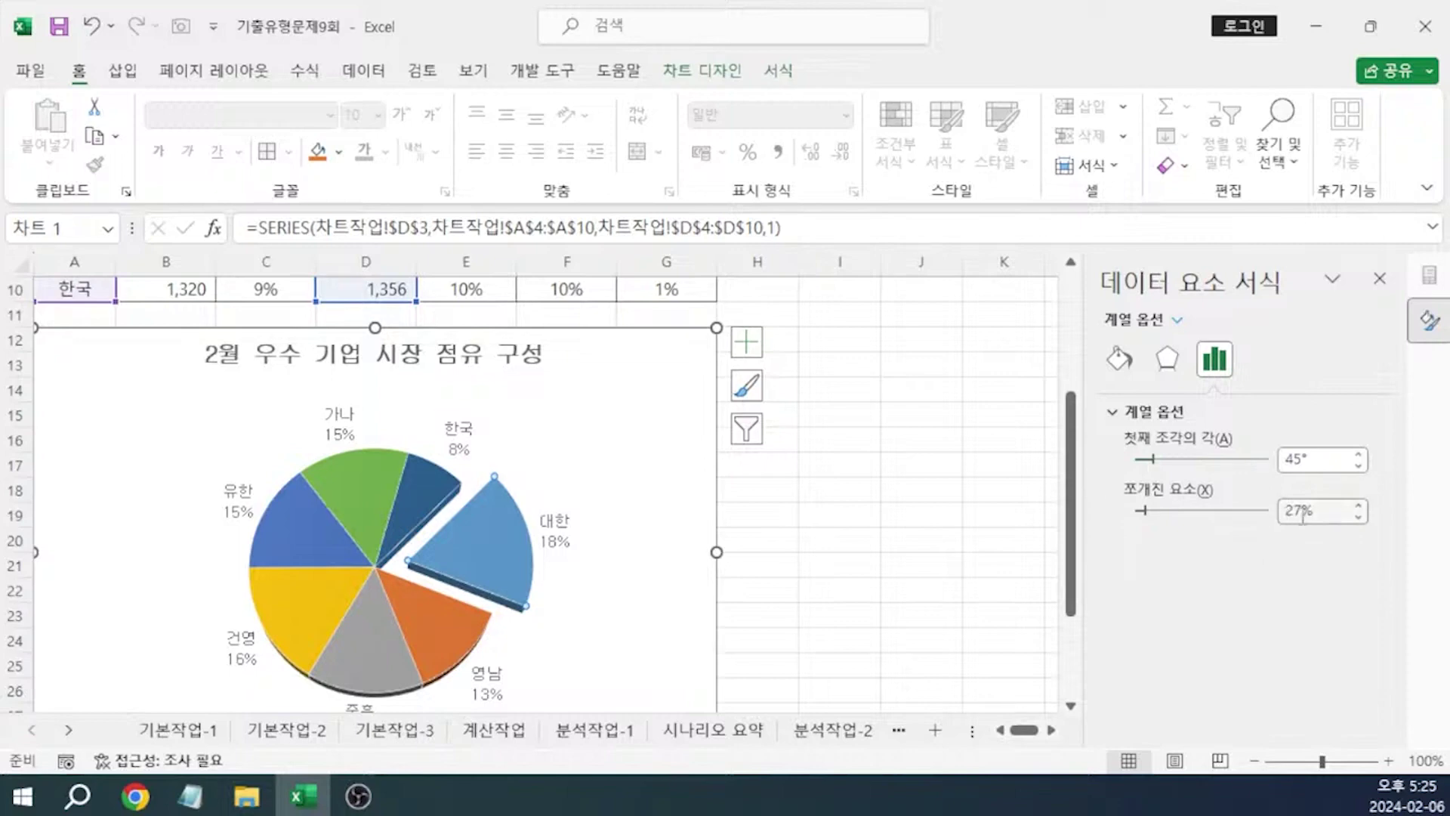
drag(1316, 514, 1224, 520)
text(0)
key(Return)
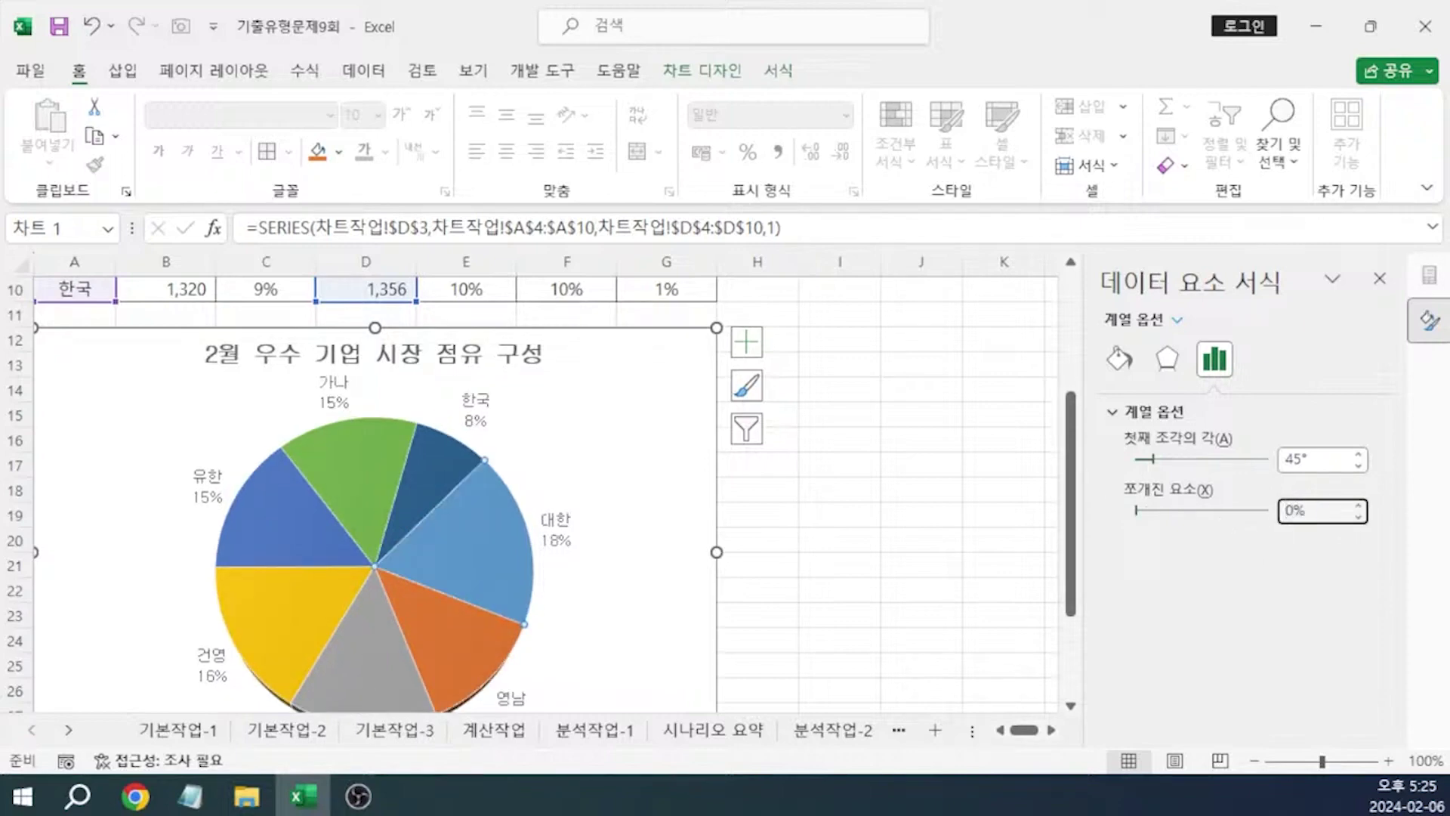
Separate the 대한 slice from the 3-D pie by setting its point explosion to 20%
drag(1324, 514, 1219, 478)
text(20)
key(Return)
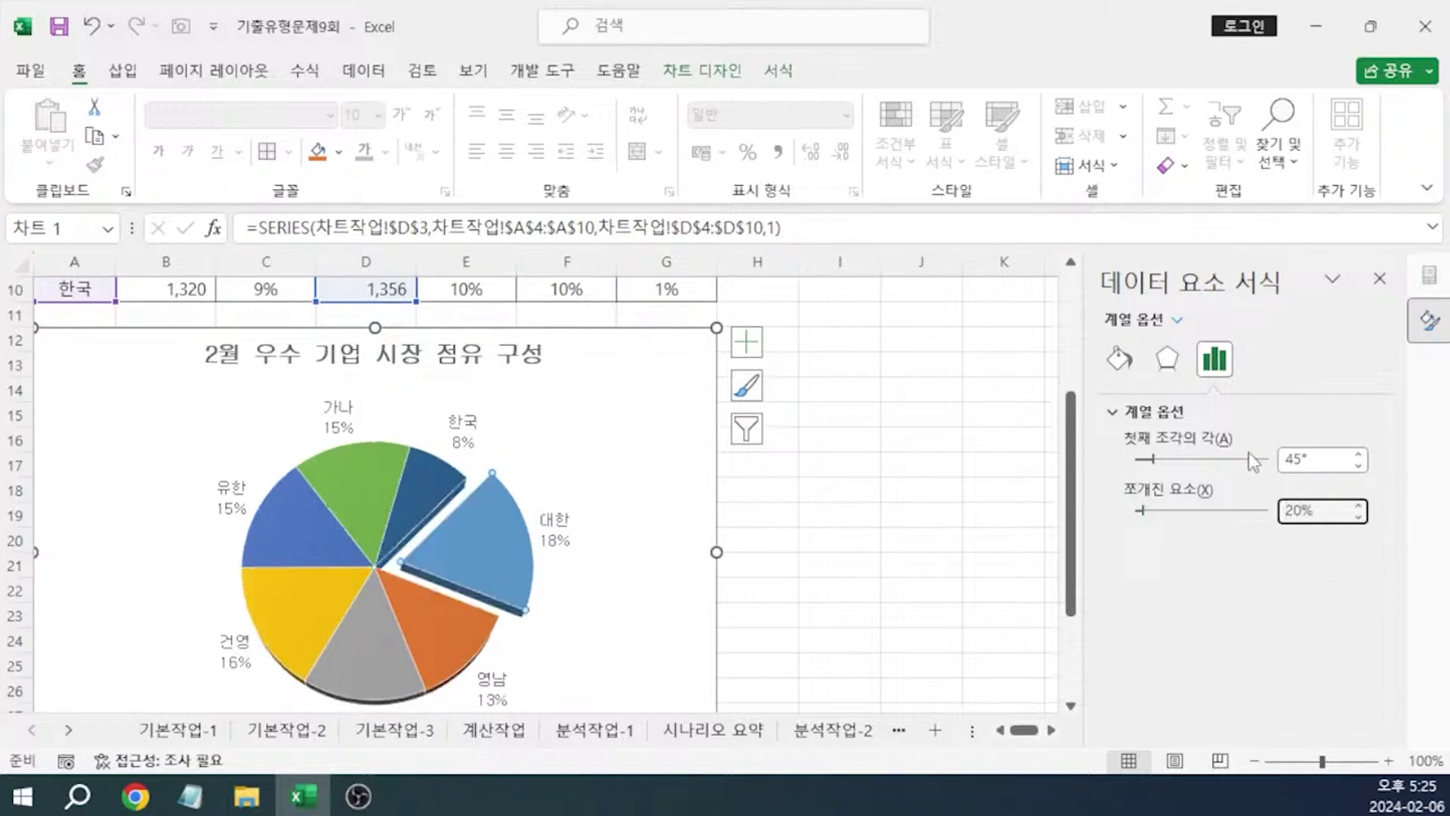